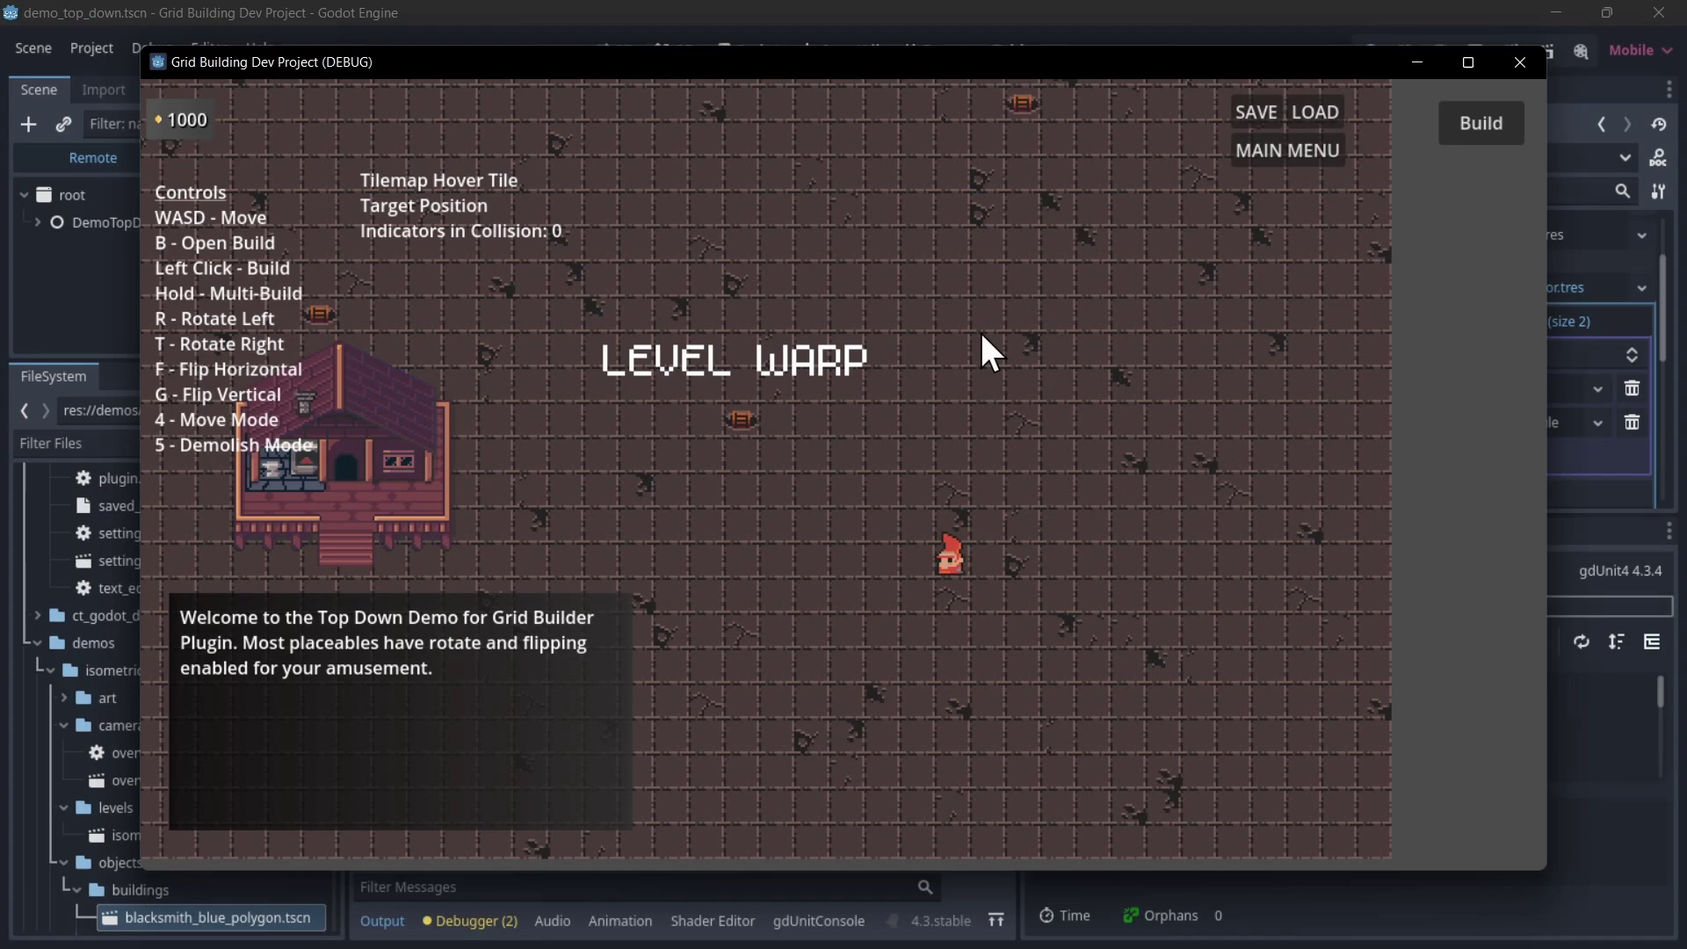
Open the demo's build menu with B and choose the Smithy to preview its placement.
key(b)
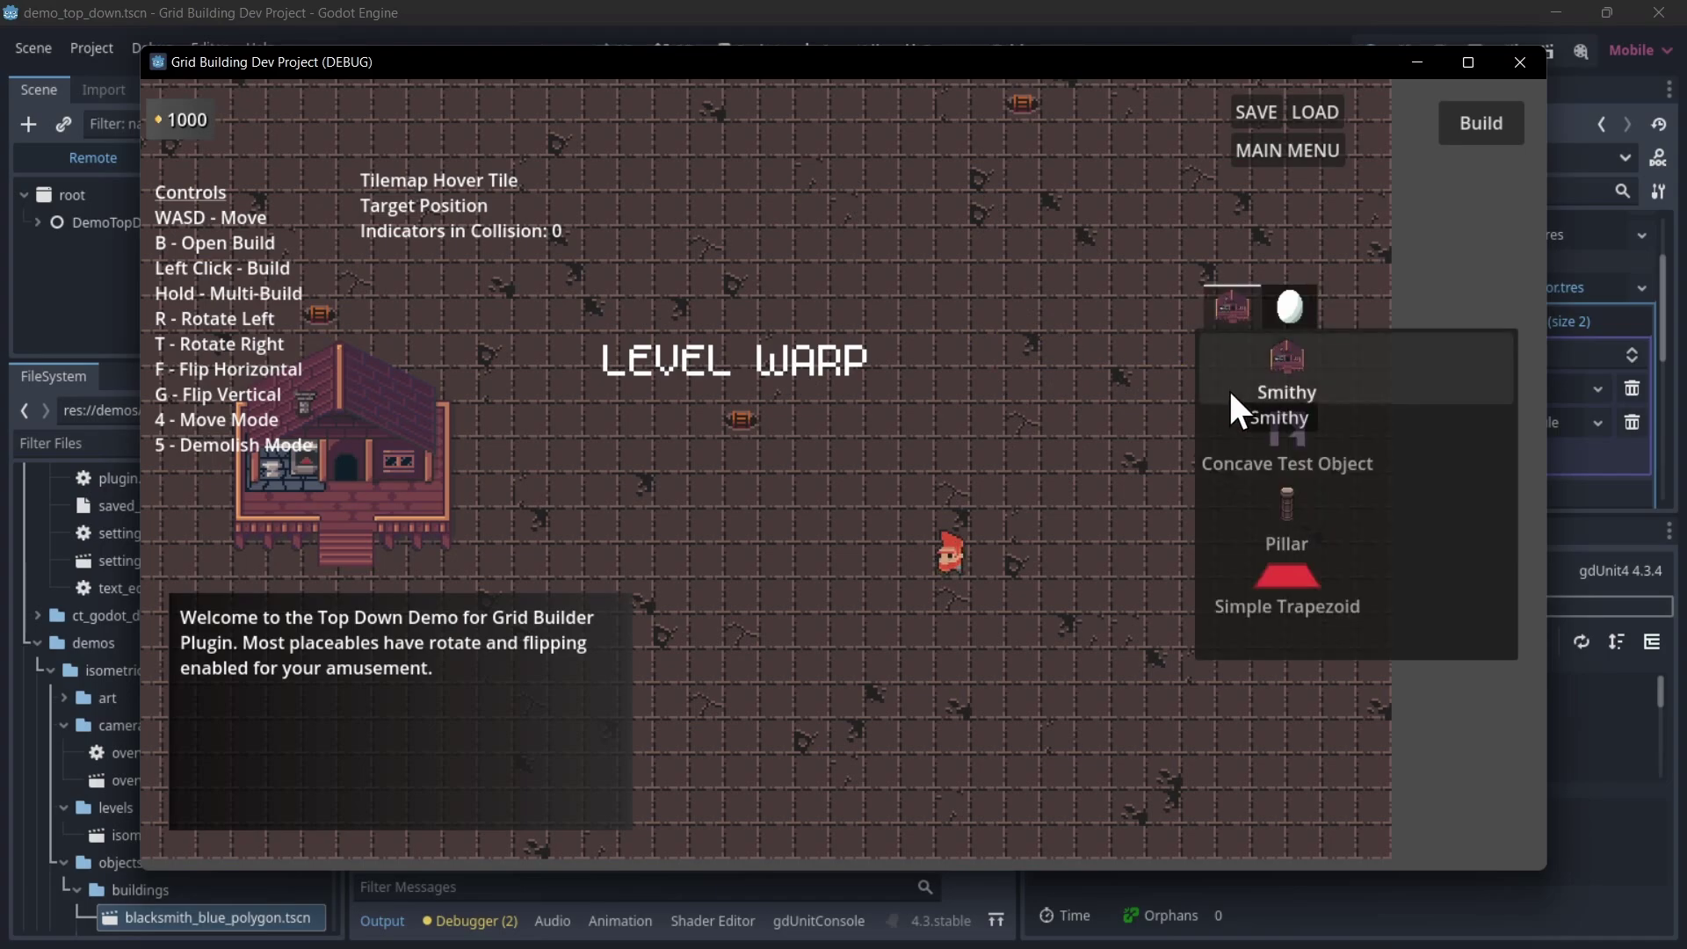
click(1256, 367)
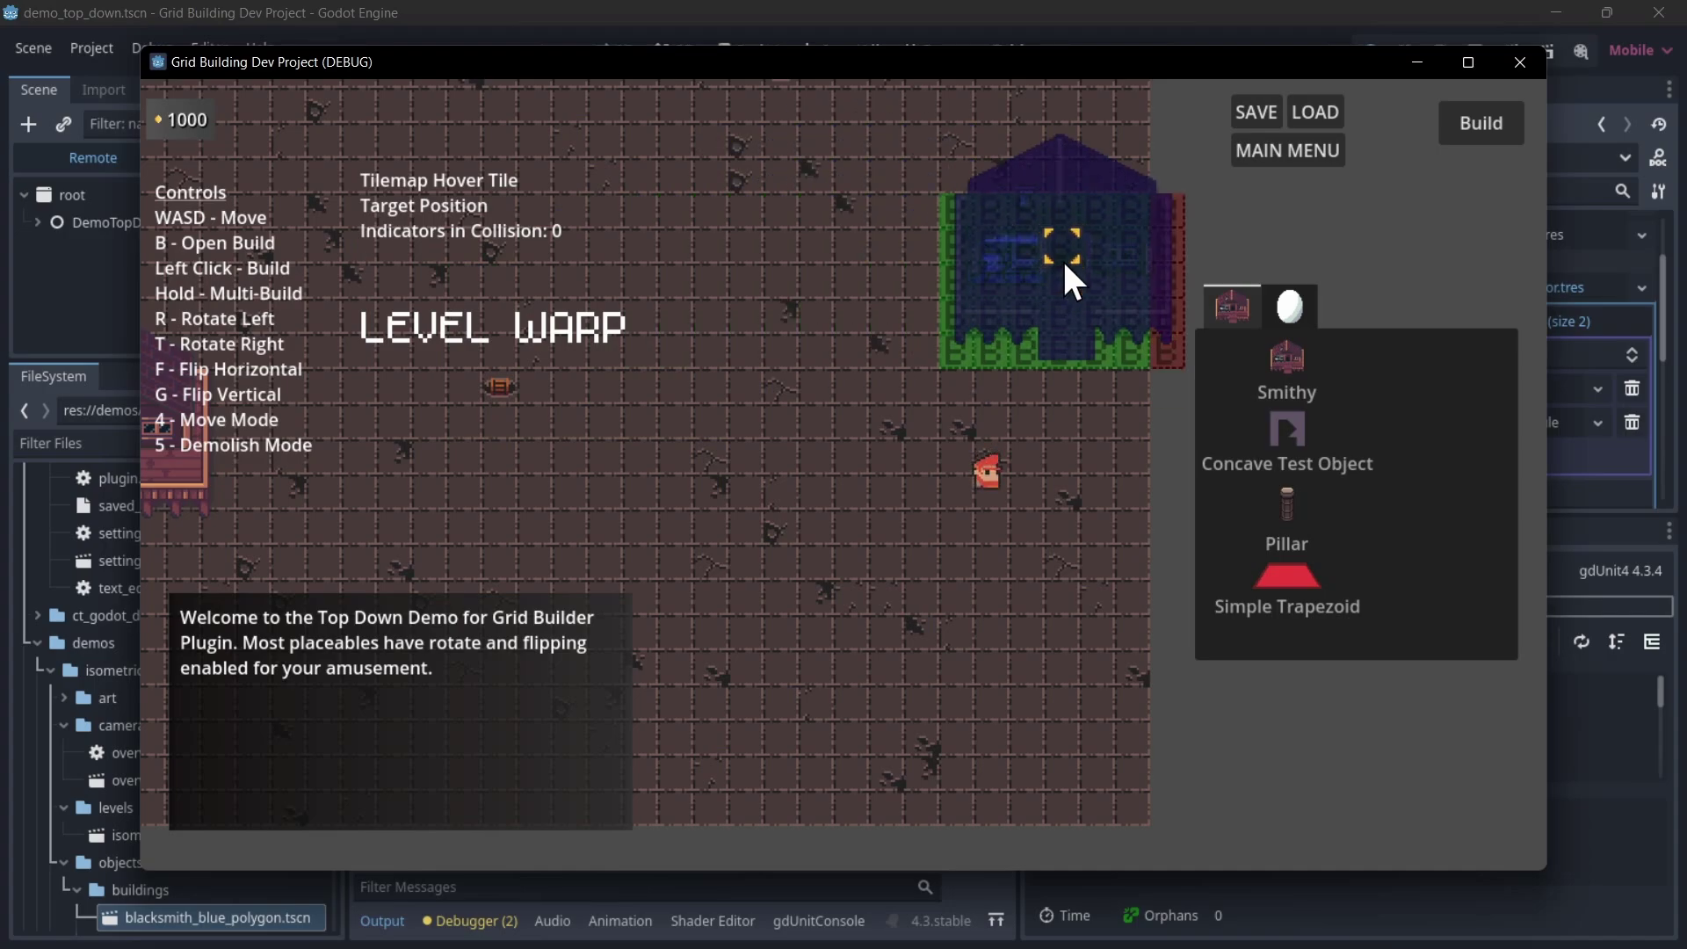
Try placing the Smithy off the map to trigger the Rules Failed message, then stop the demo with F8.
key(d)
click(1104, 263)
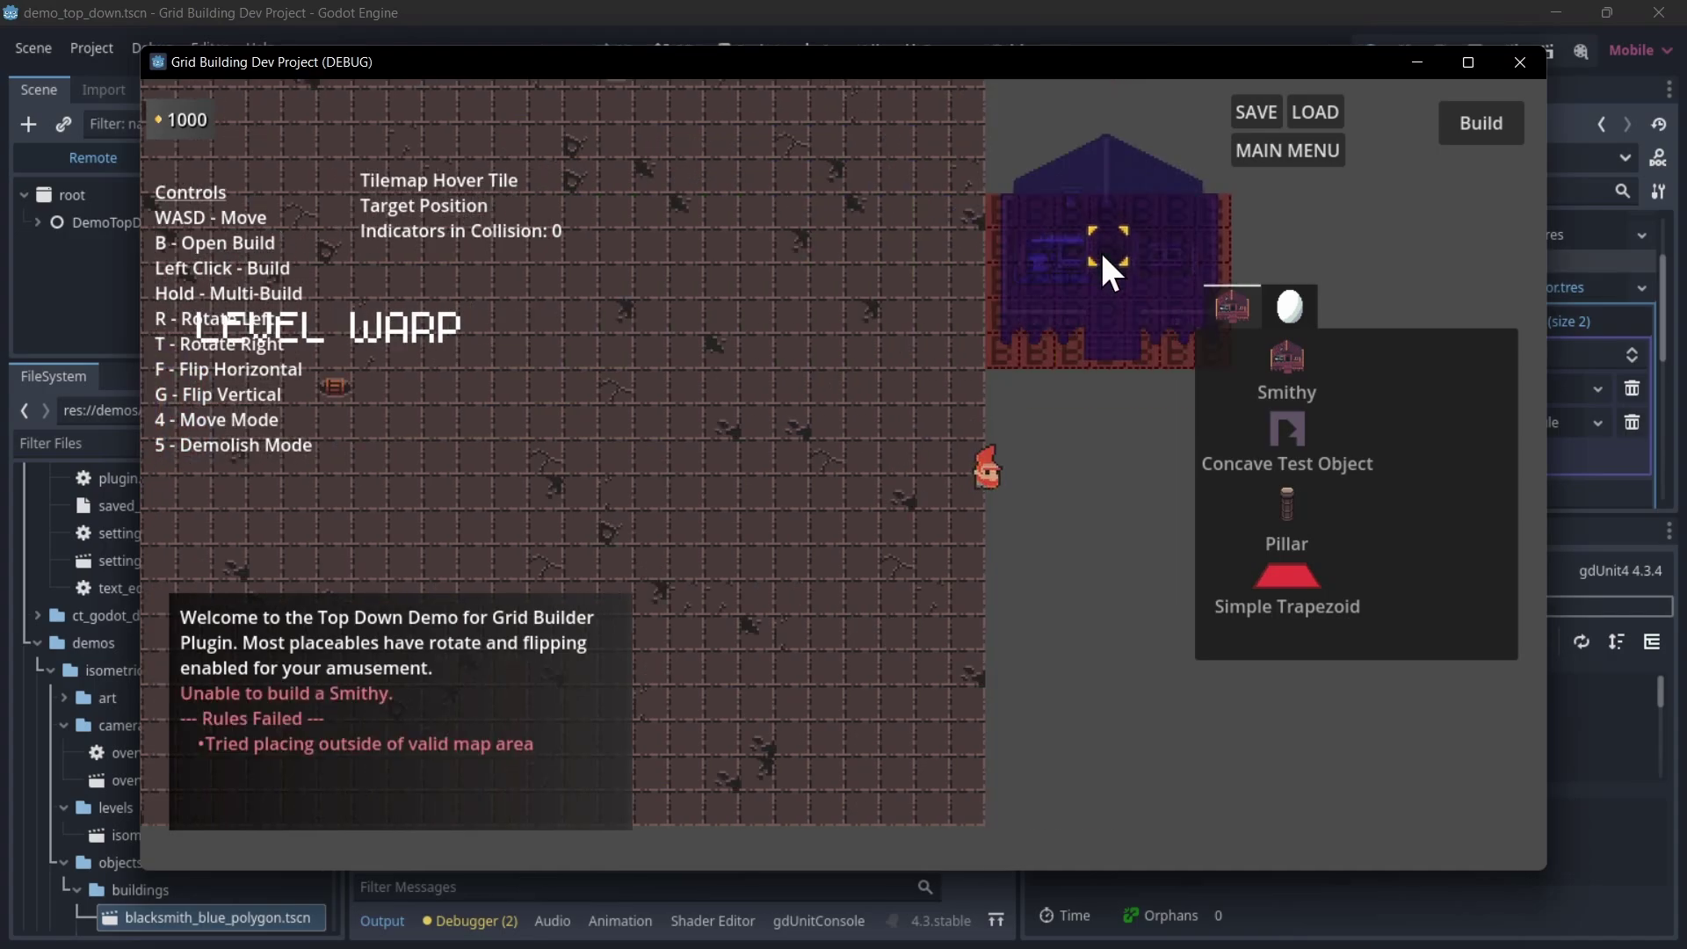
key(a)
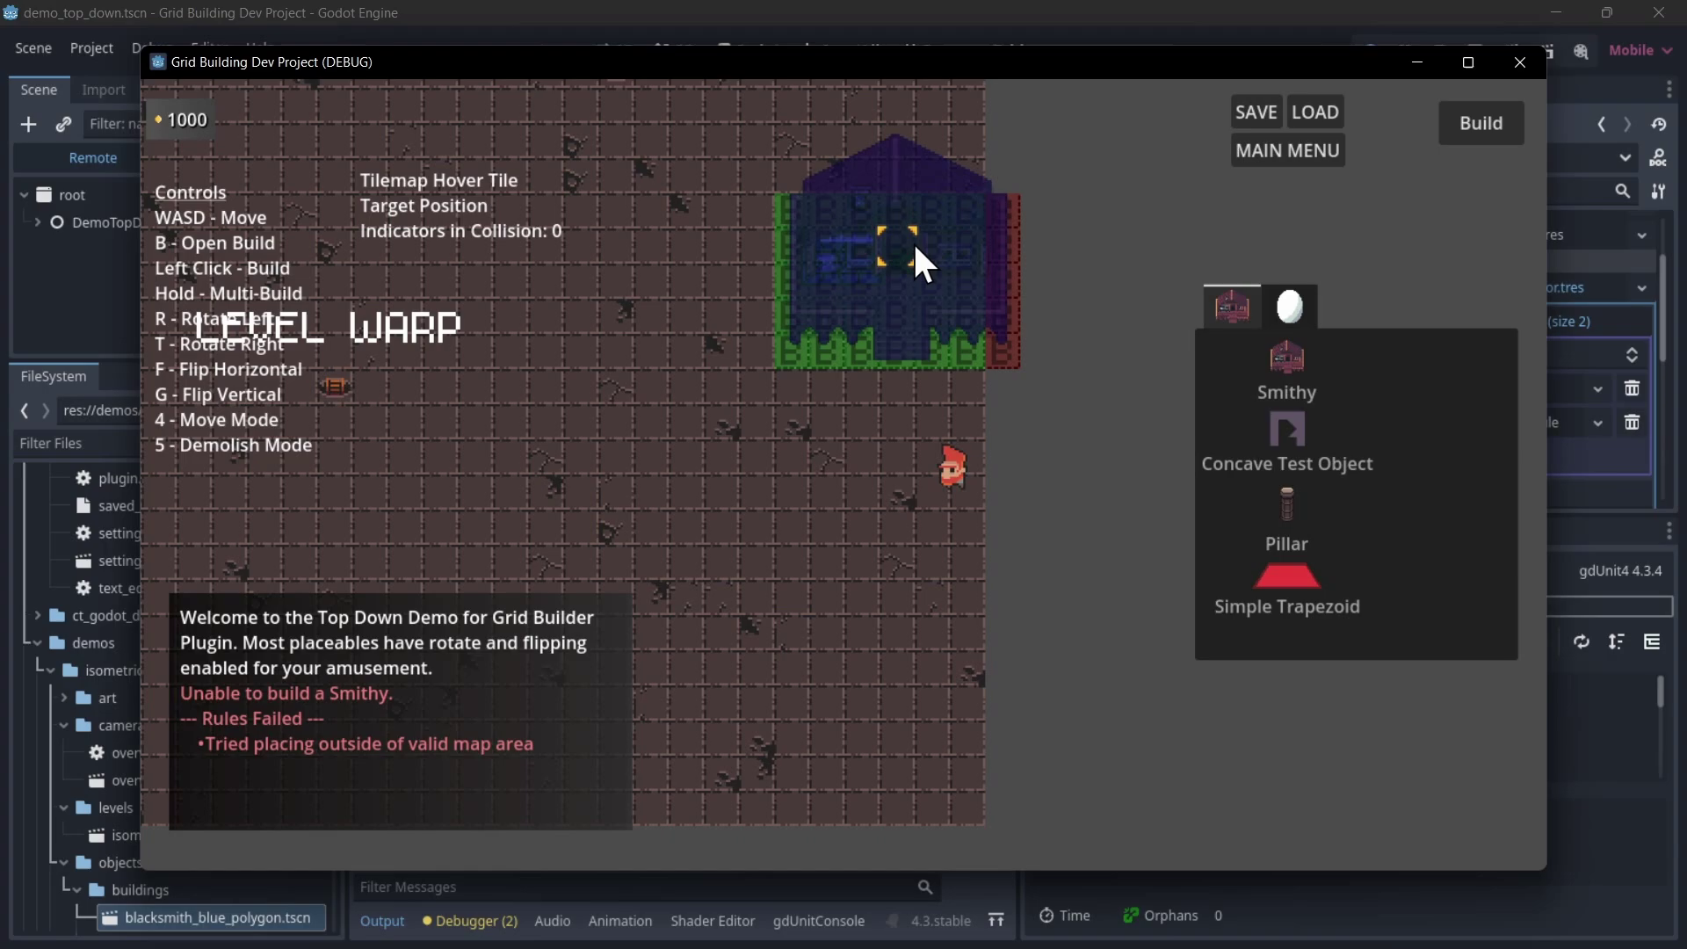
key(F8)
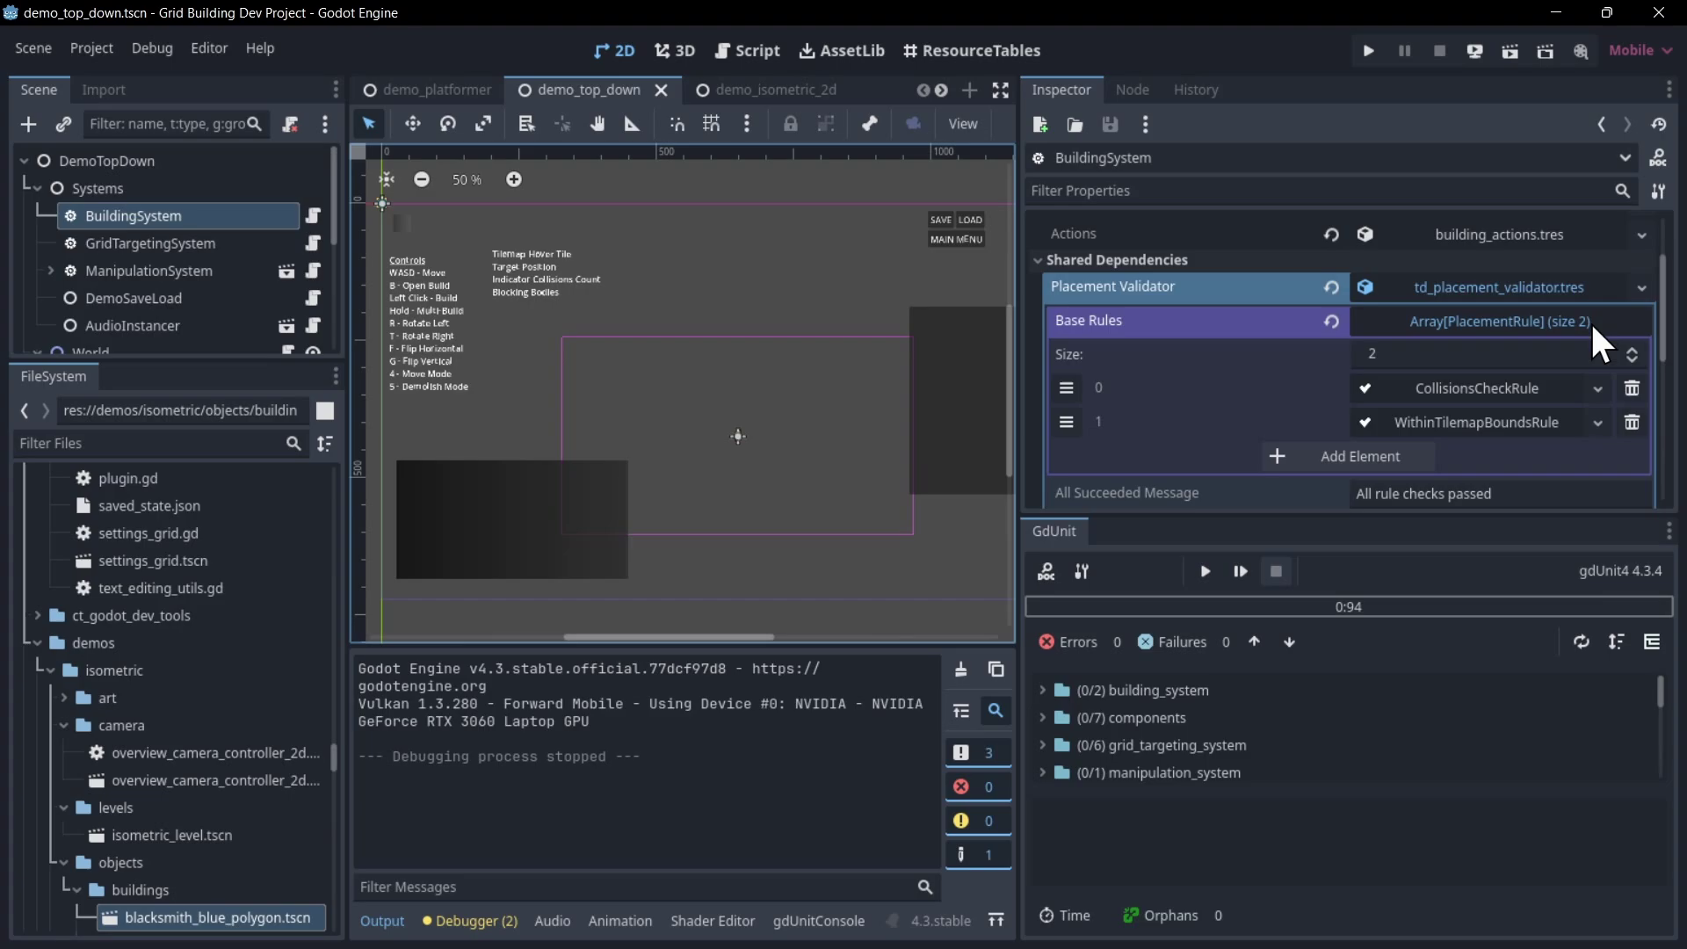
Open and dismiss the CollisionsCheckRule and WithinTilemapBoundsRule dropdowns unchanged, then expand WithinTilemapBoundsRule's properties.
click(1596, 386)
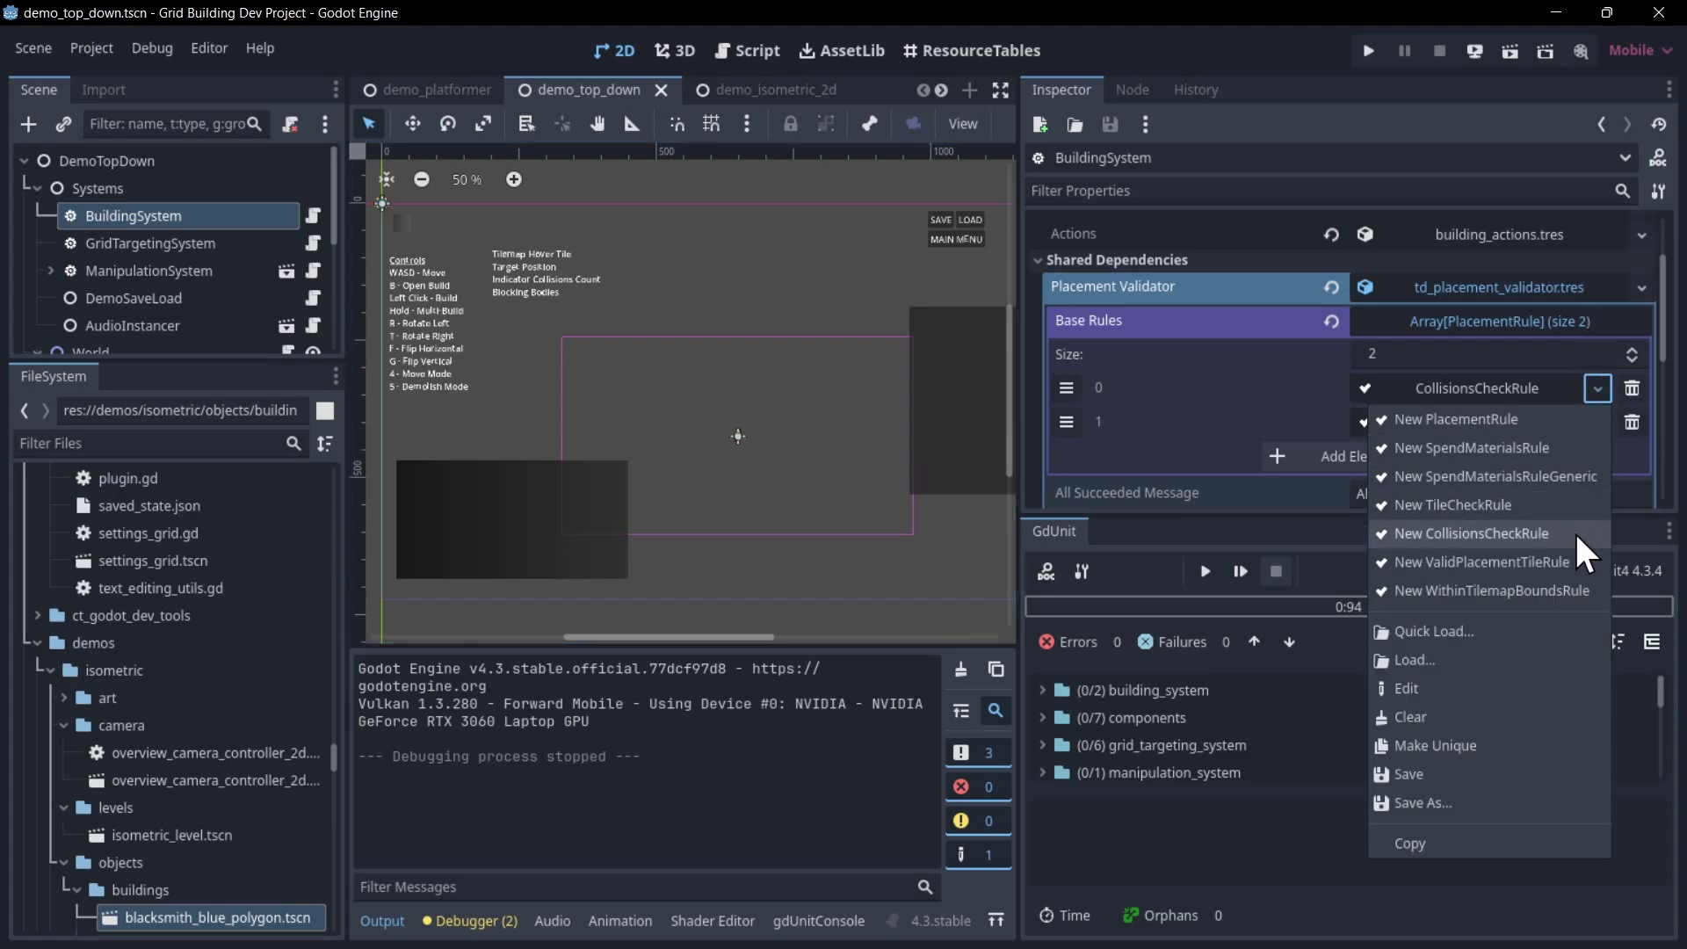
click(1594, 378)
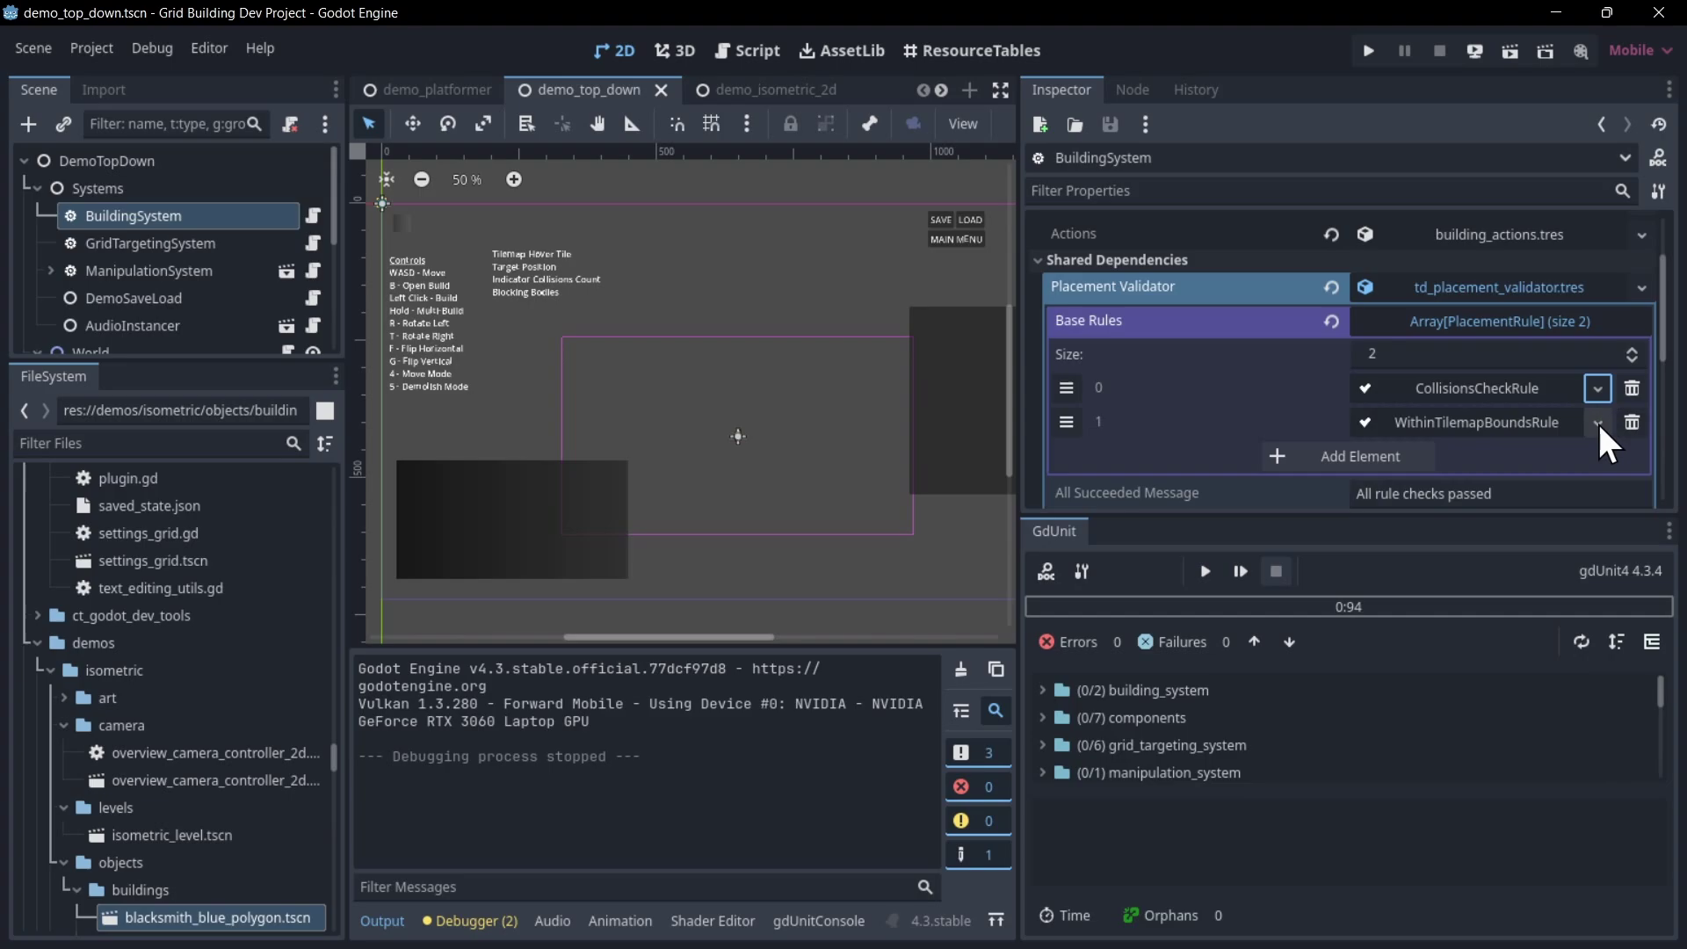
click(1597, 420)
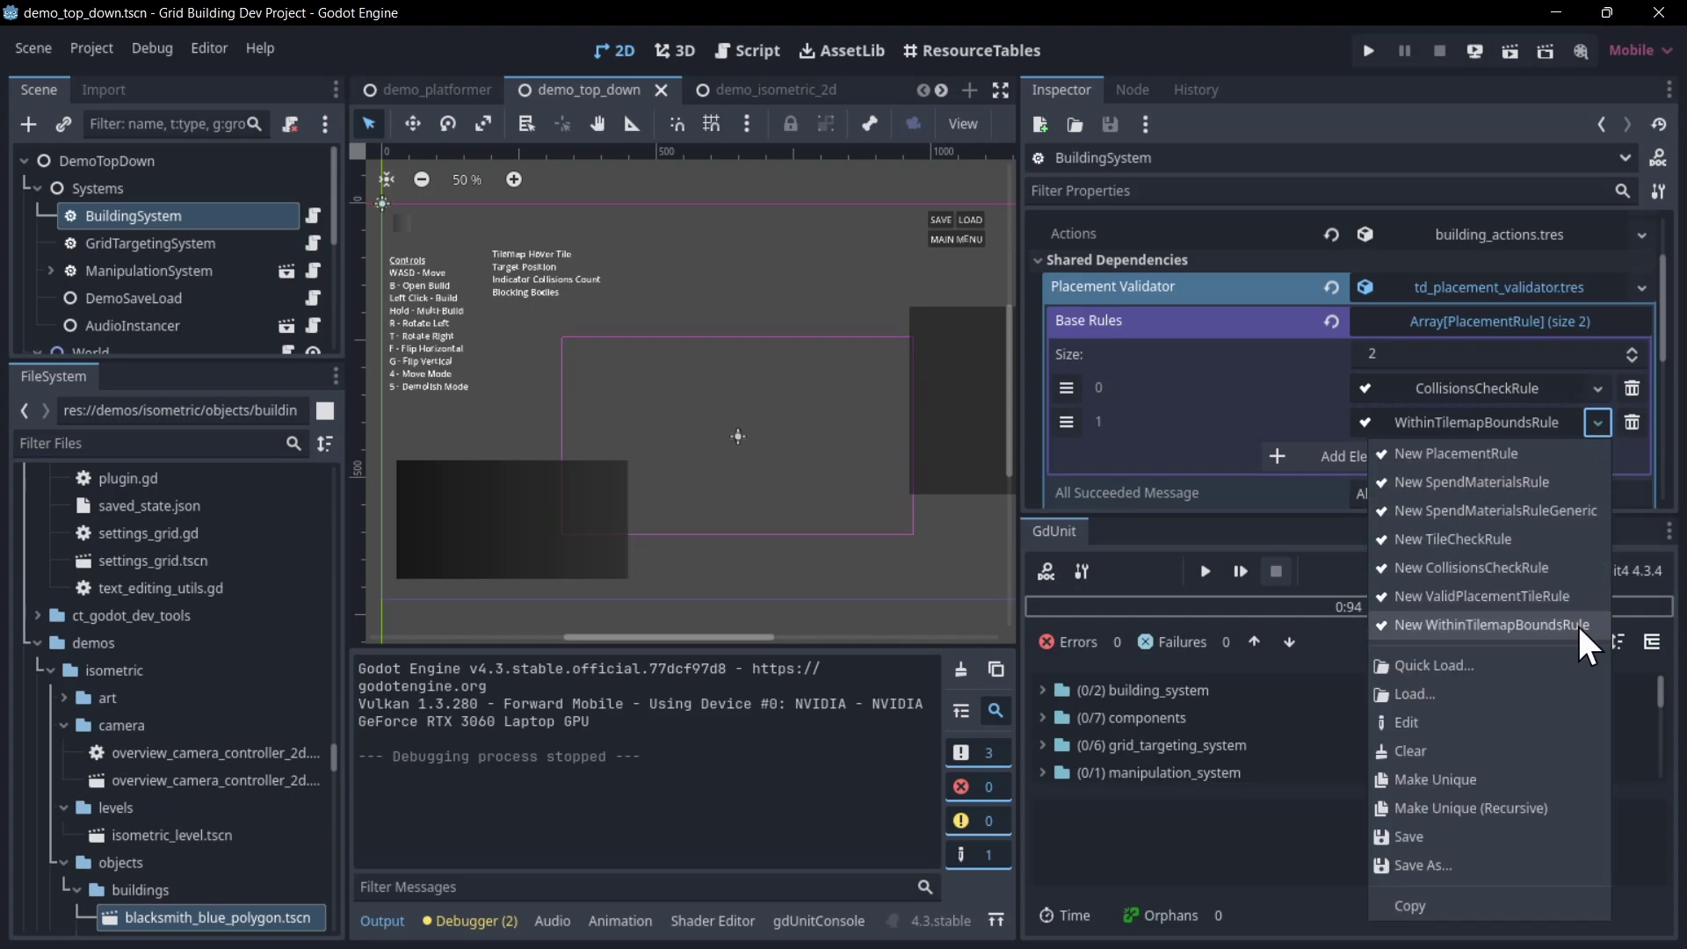
click(1578, 624)
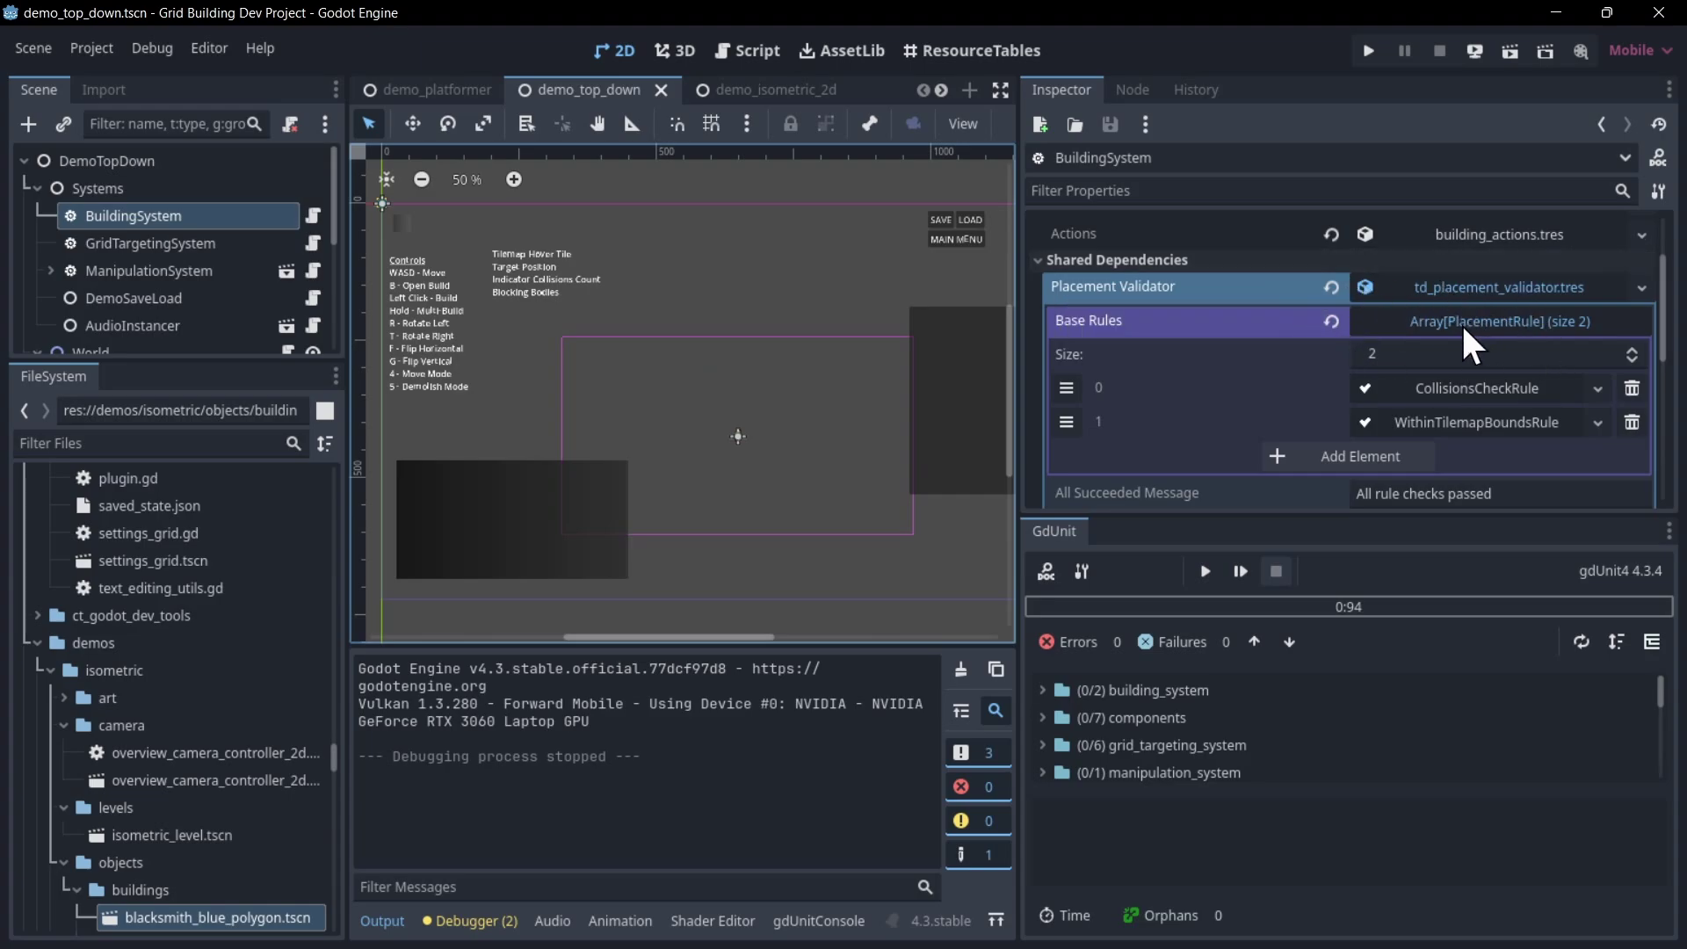
click(1597, 388)
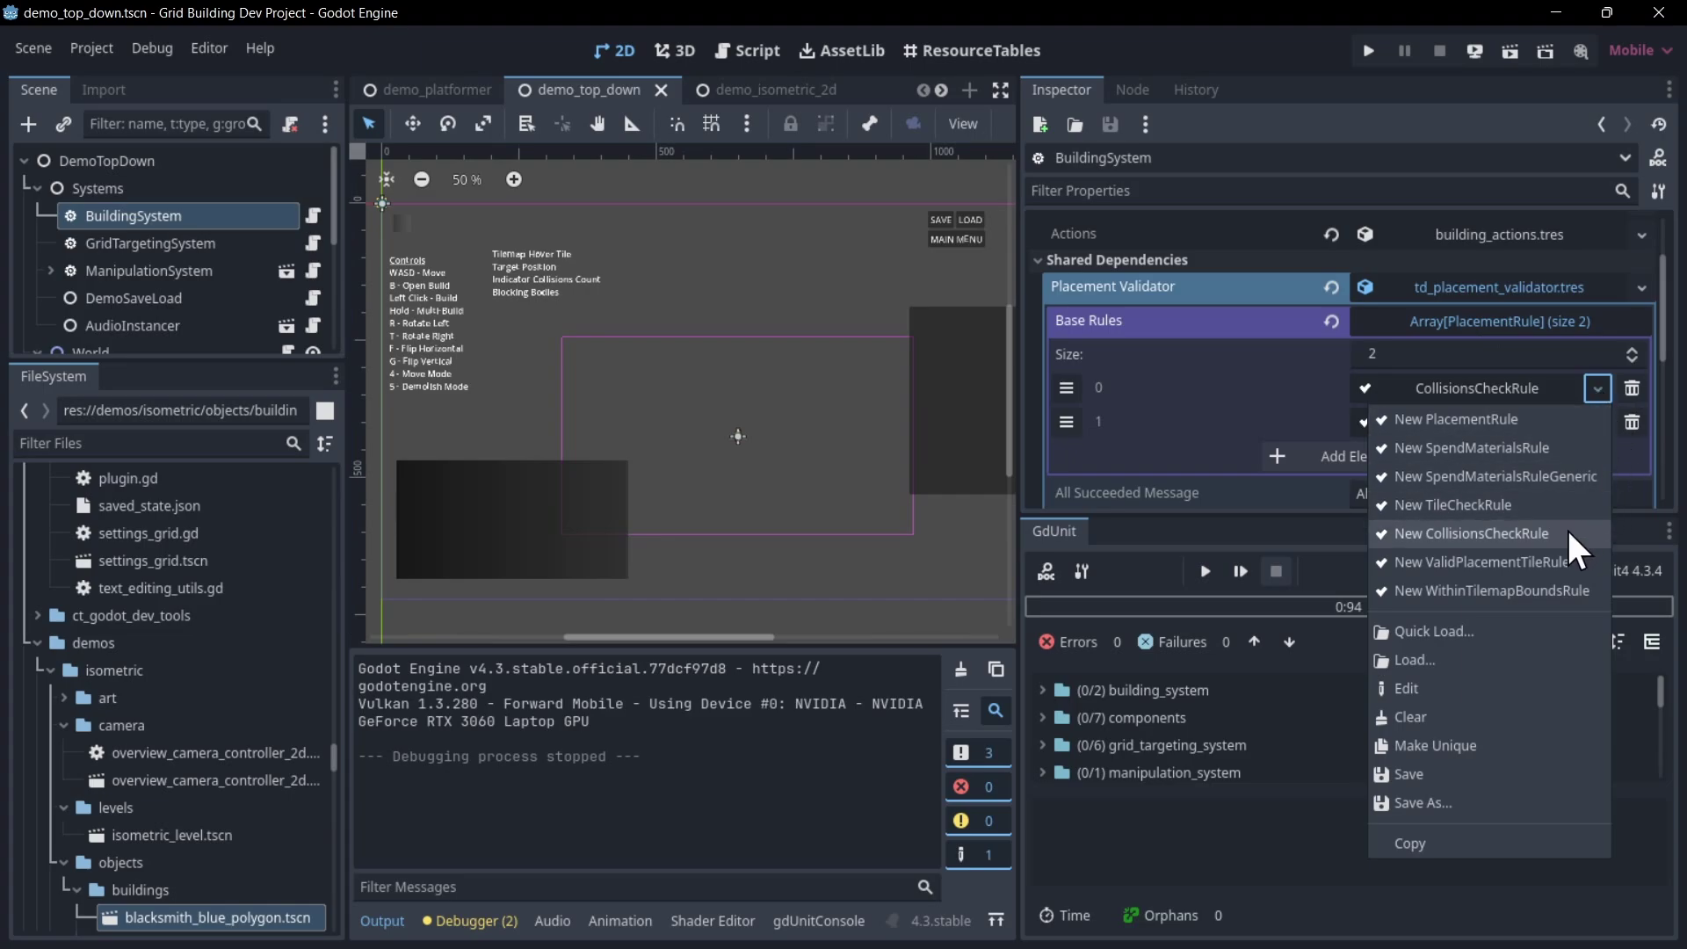
click(1608, 387)
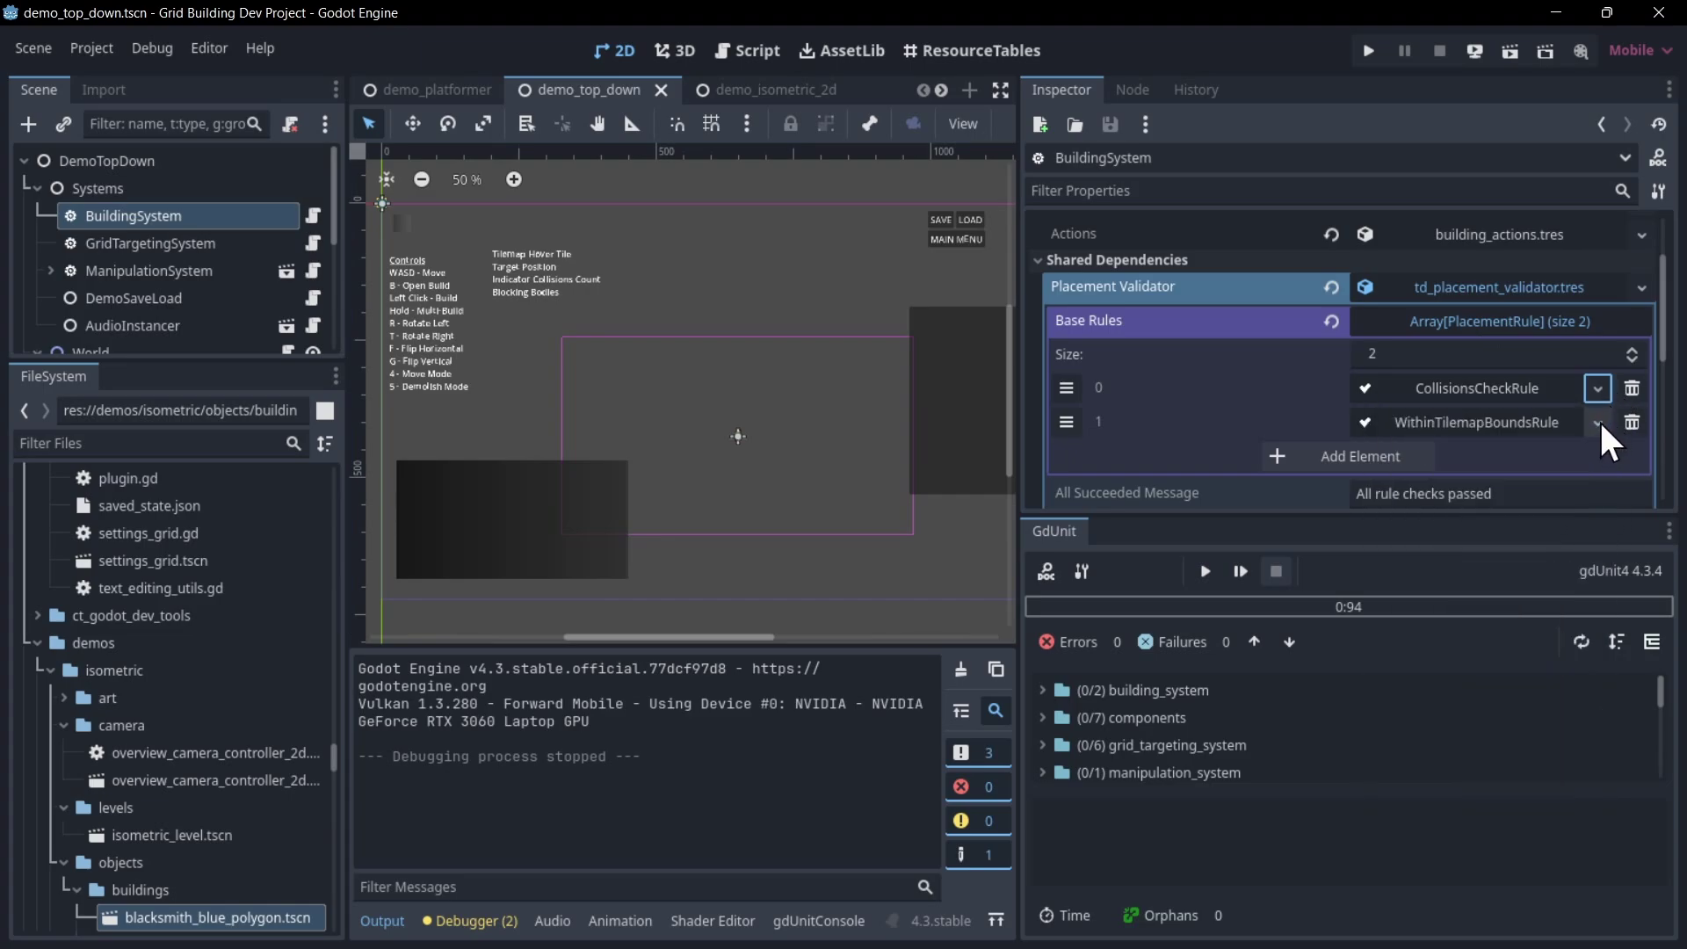
click(1597, 422)
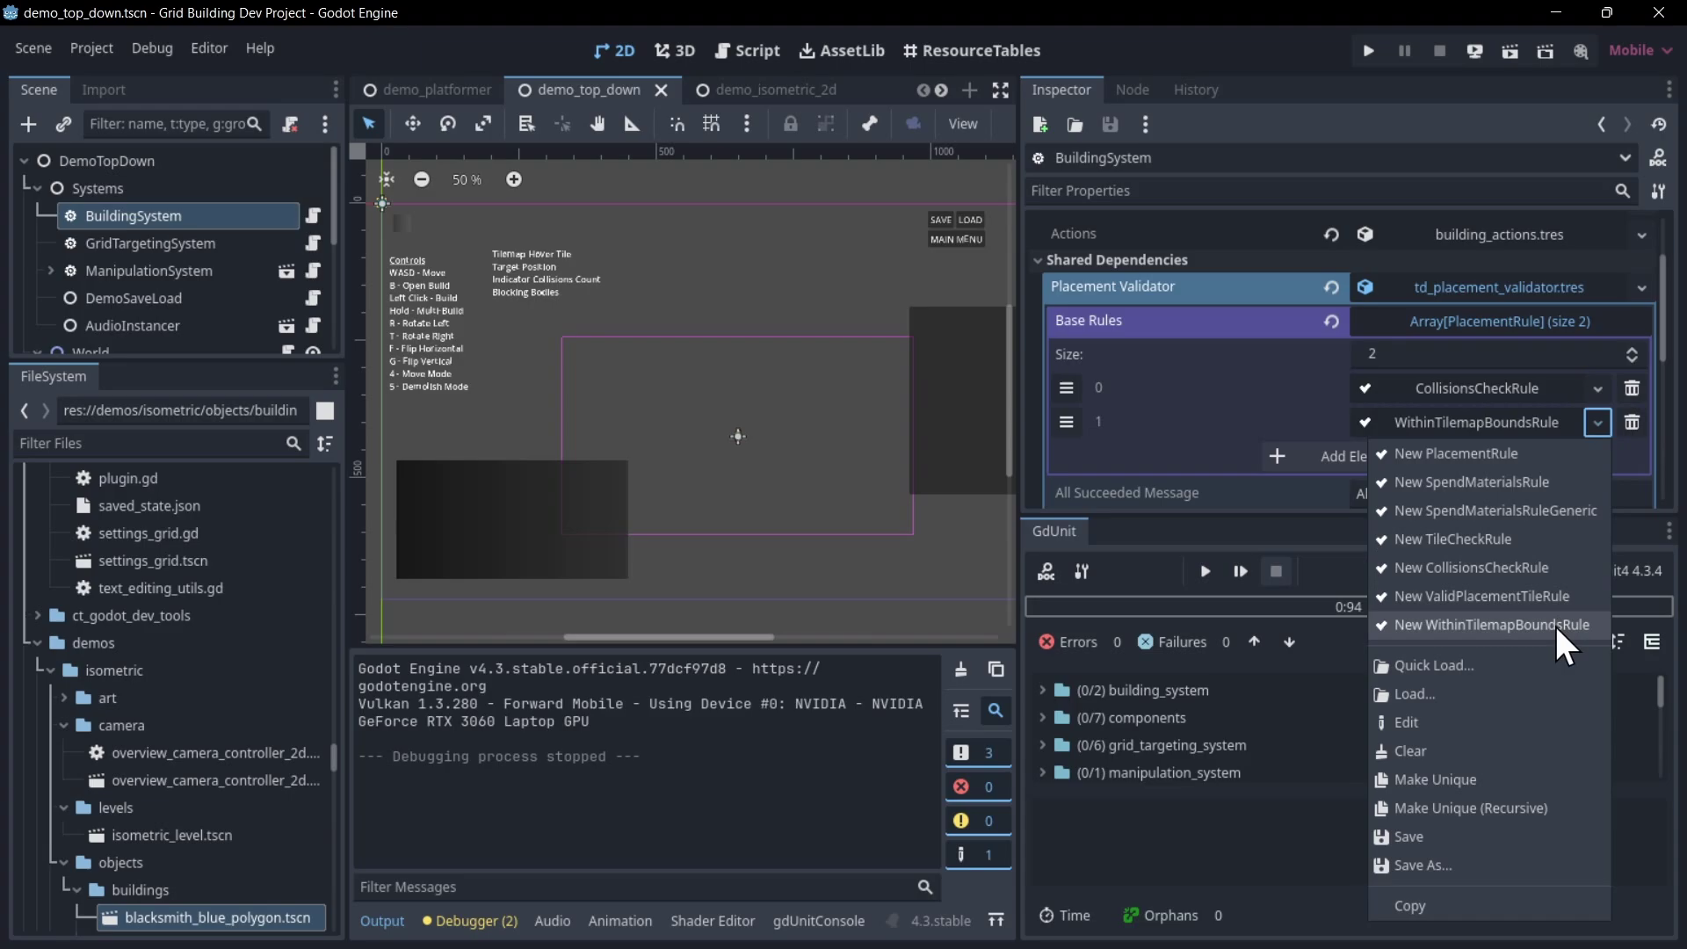
click(1319, 413)
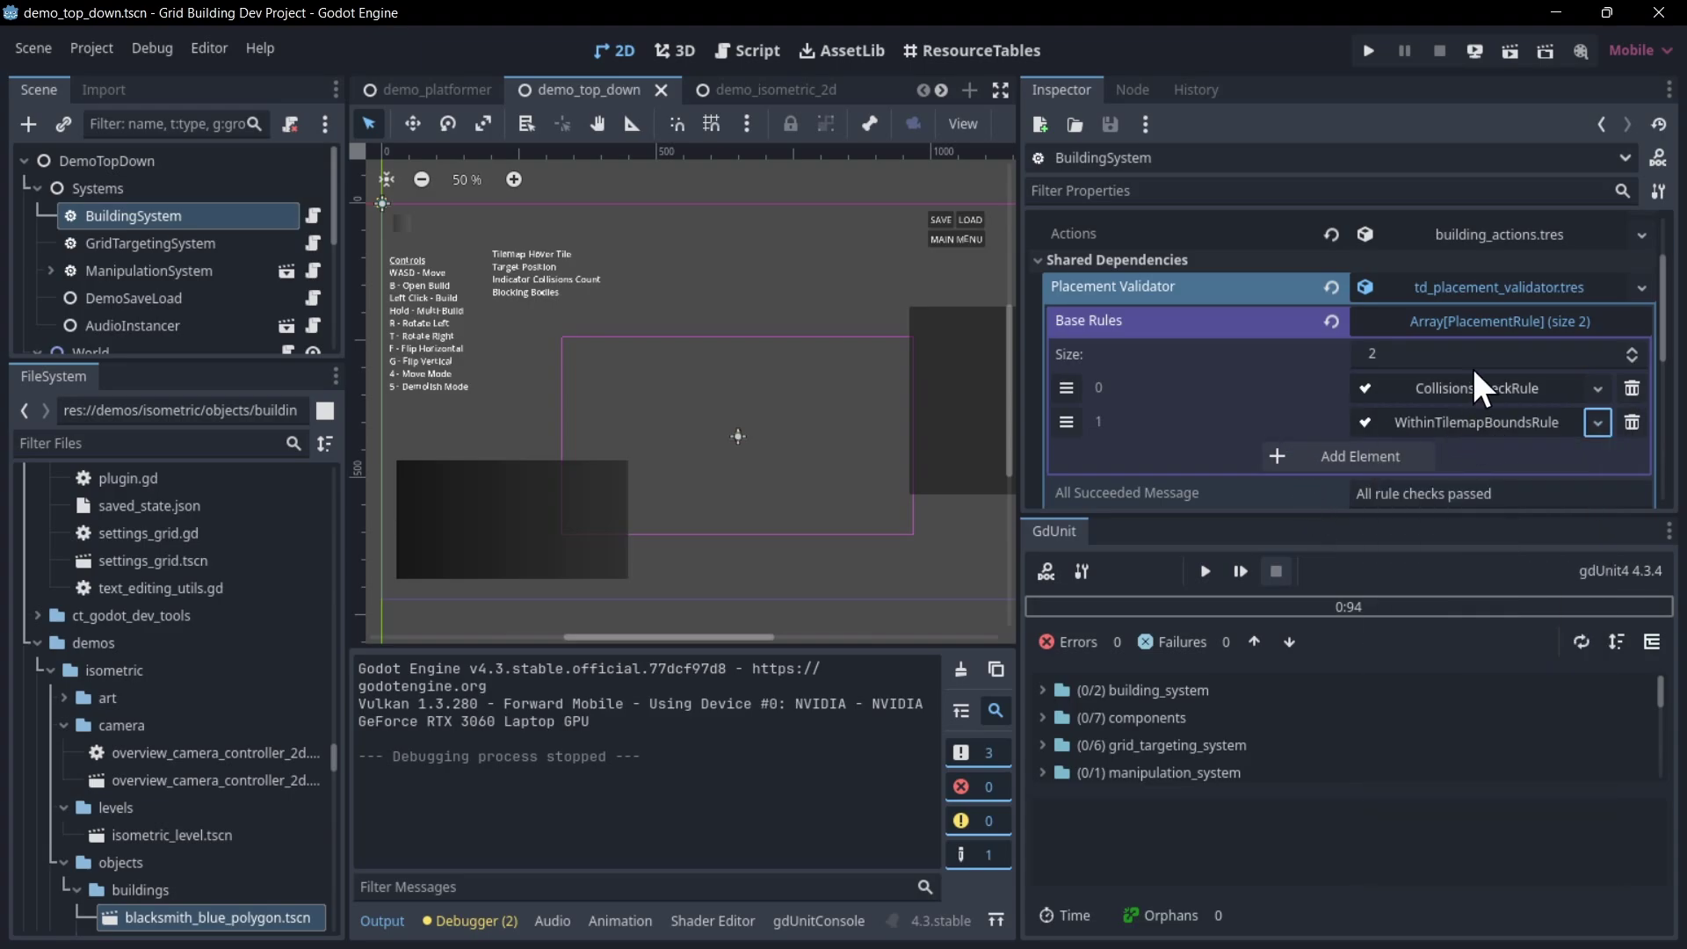
click(1490, 413)
Scroll to WithinTilemapBoundsRule's Apply to Objects Mask, set to layer 10 (UsedSpace).
scroll(1462, 414, down, 4)
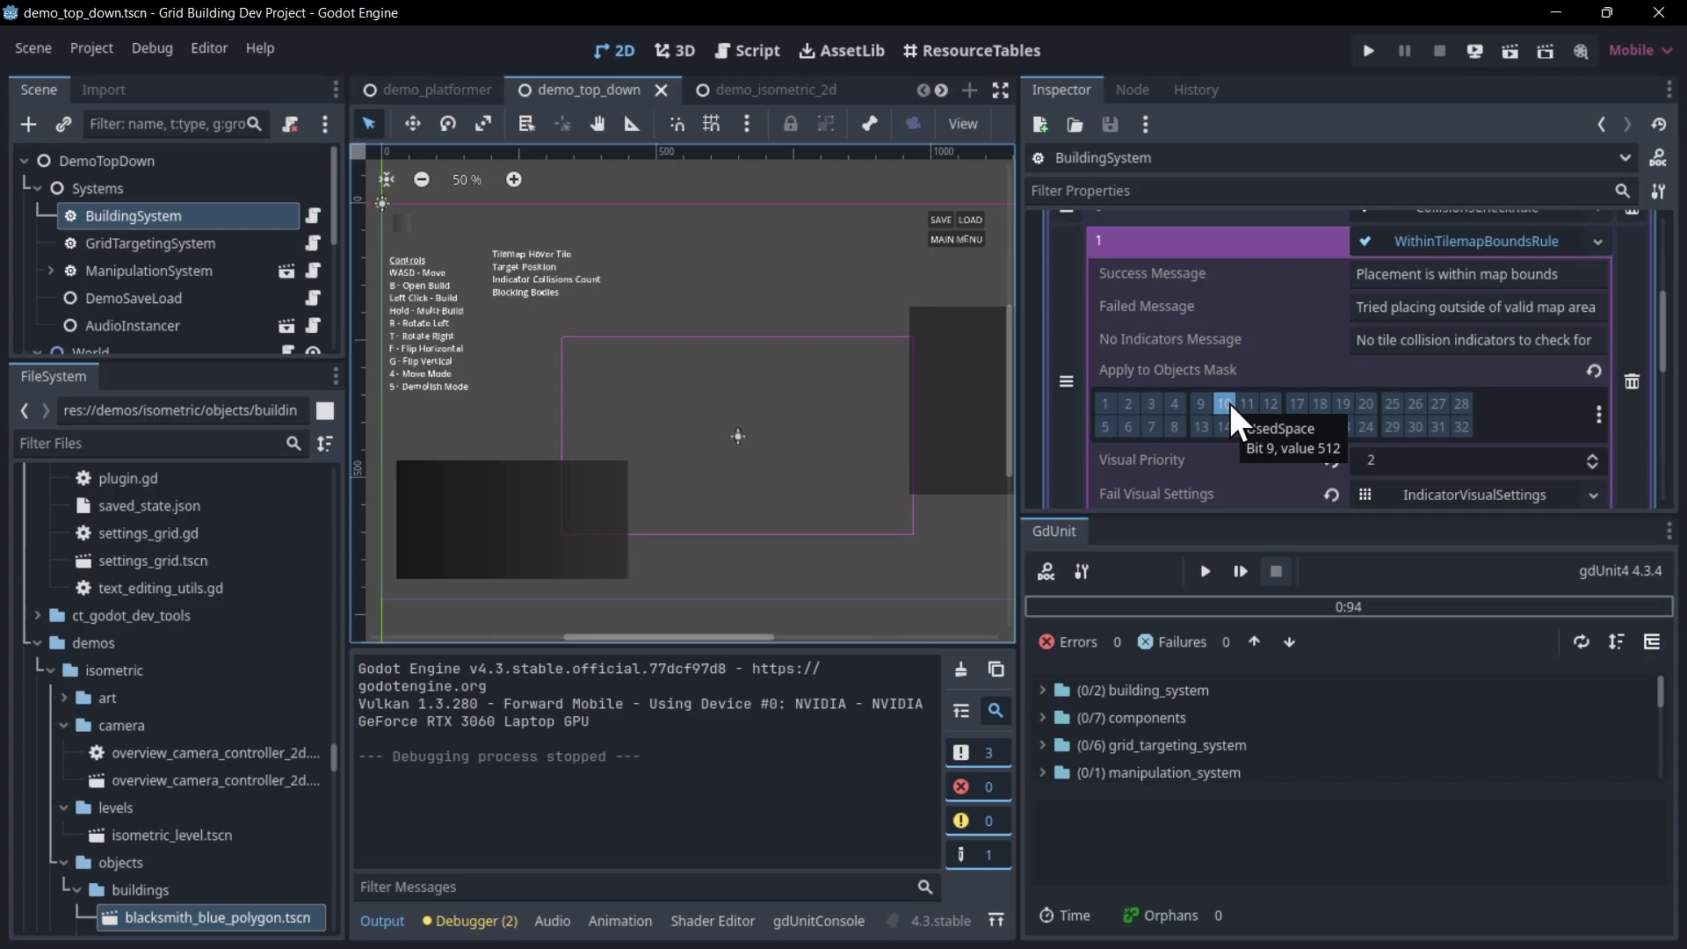
Filter the FileSystem by 'smithy', open smithy.tscn and centre the smithy sprite in view.
click(154, 443)
text(smithy)
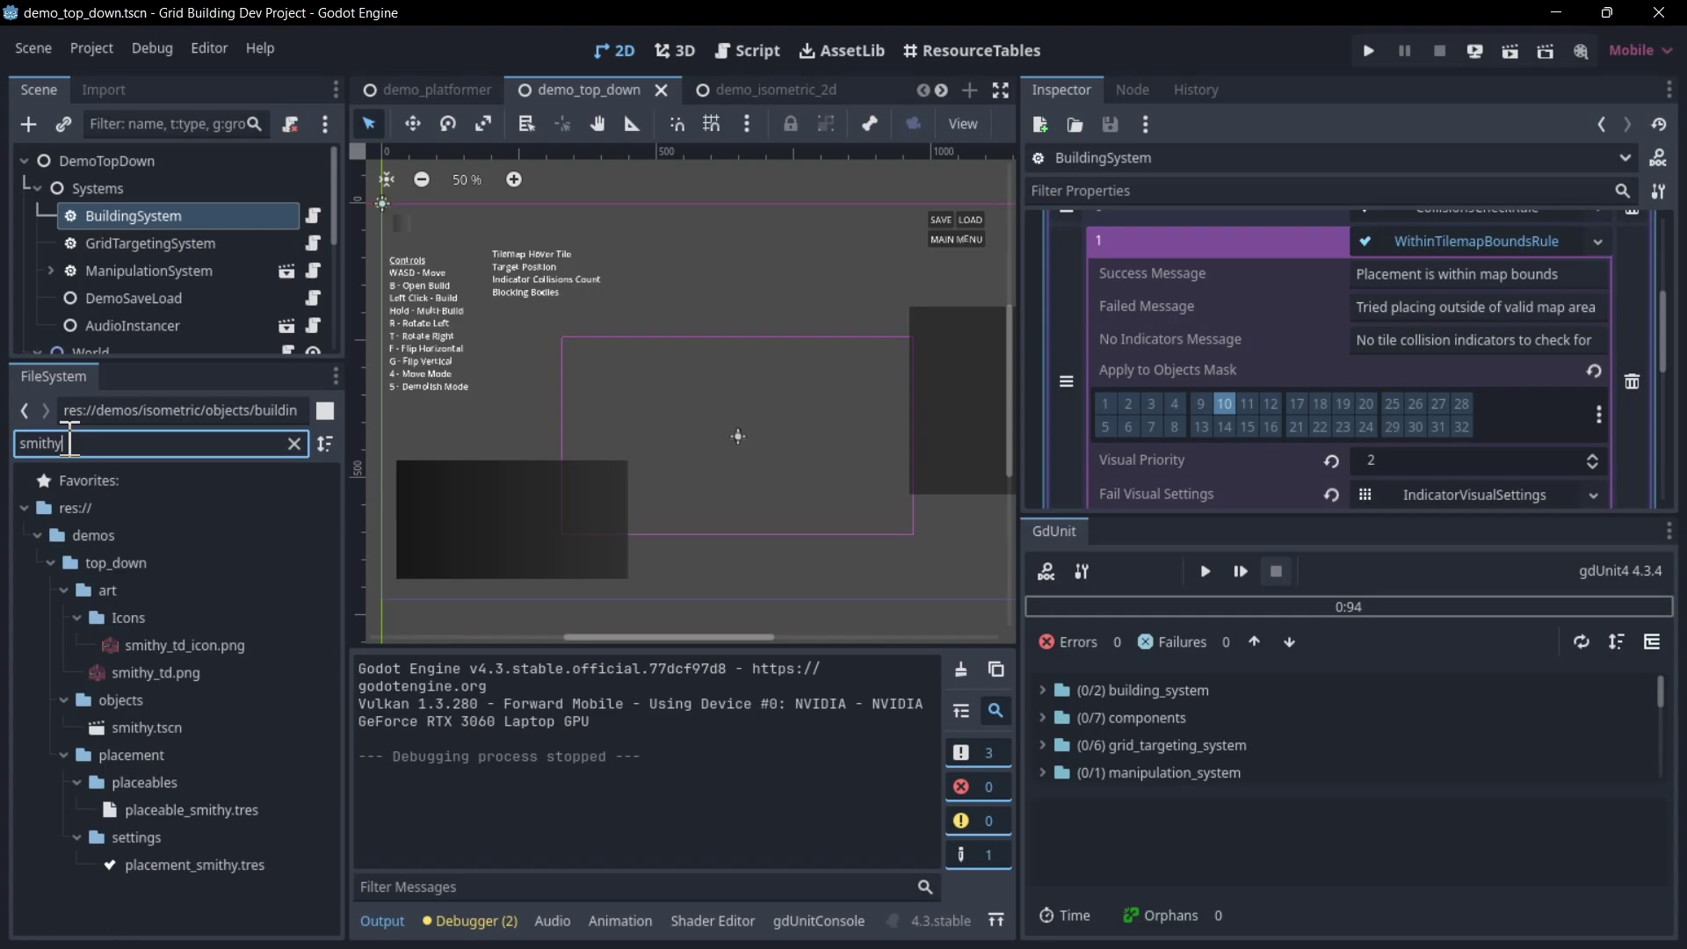
double_click(241, 733)
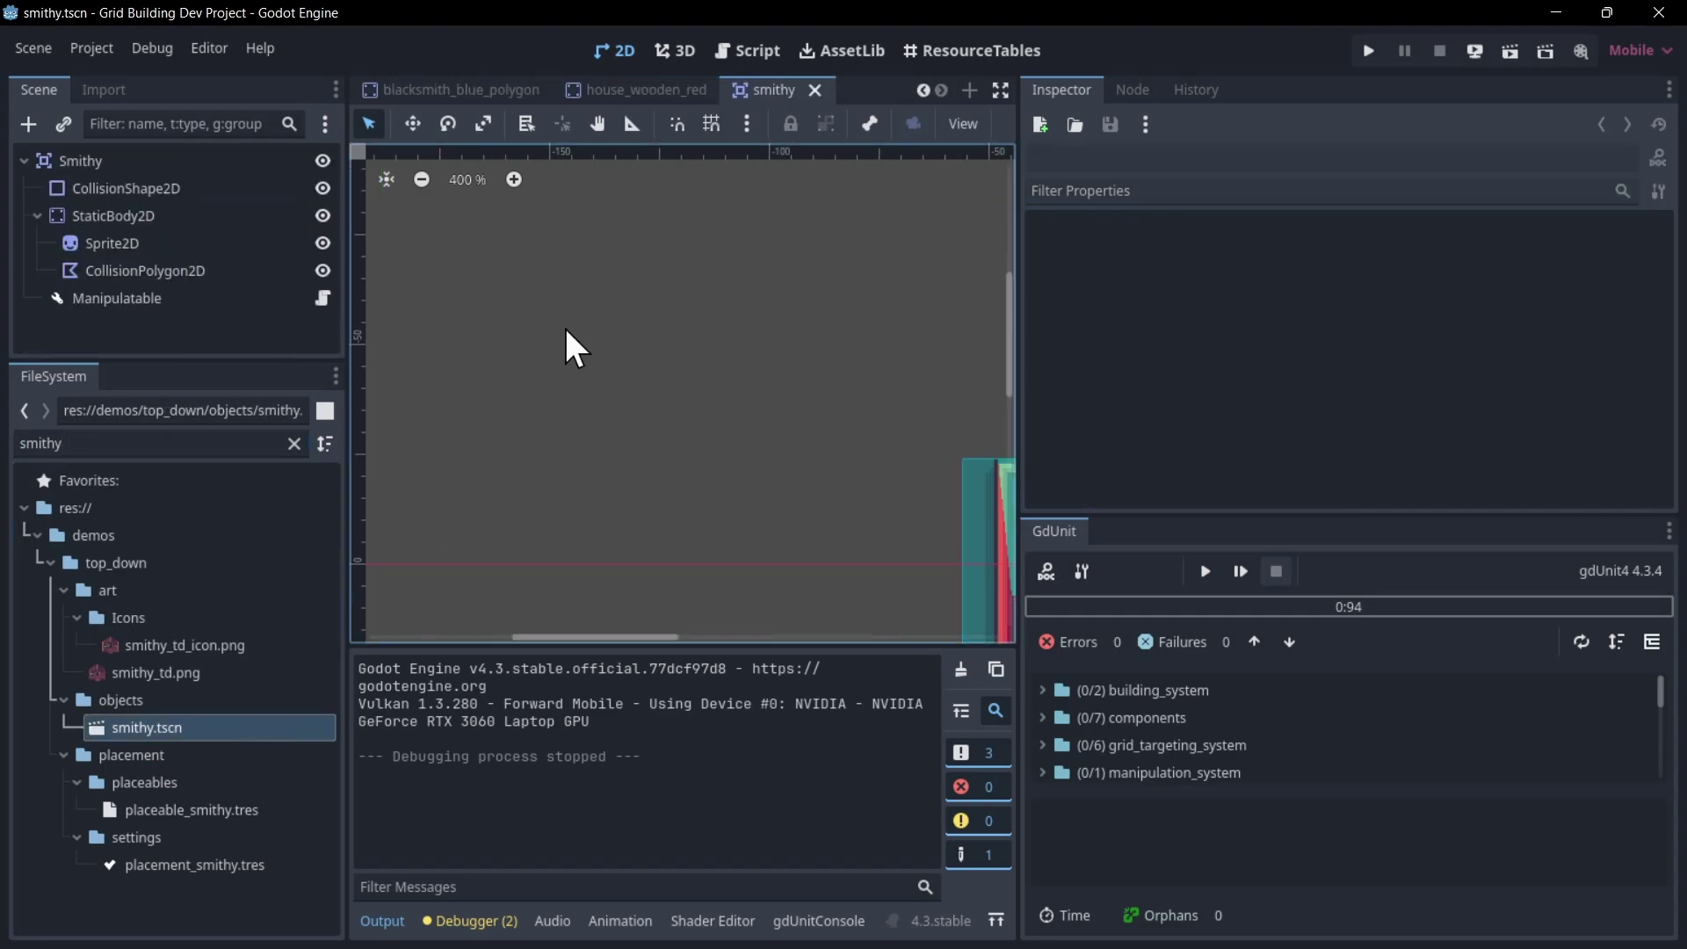
scroll(527, 290, up, 6)
middle_drag(690, 421, 441, 320)
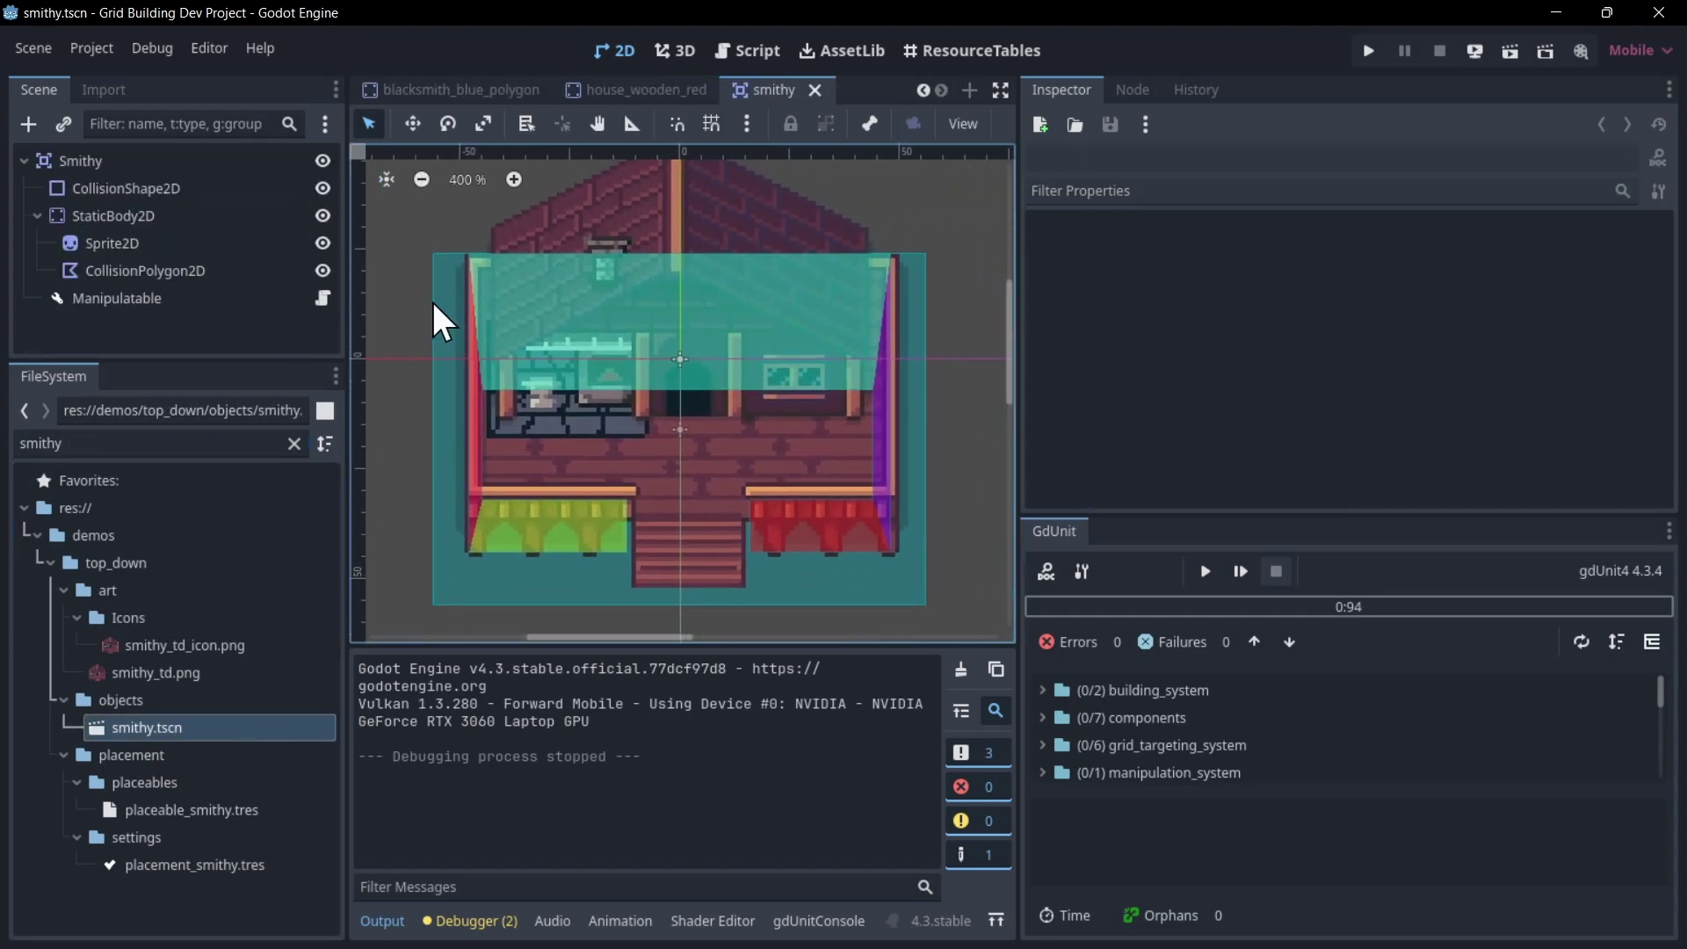
Select the smithy's collision polygon and its rectangular collision shape.
click(553, 534)
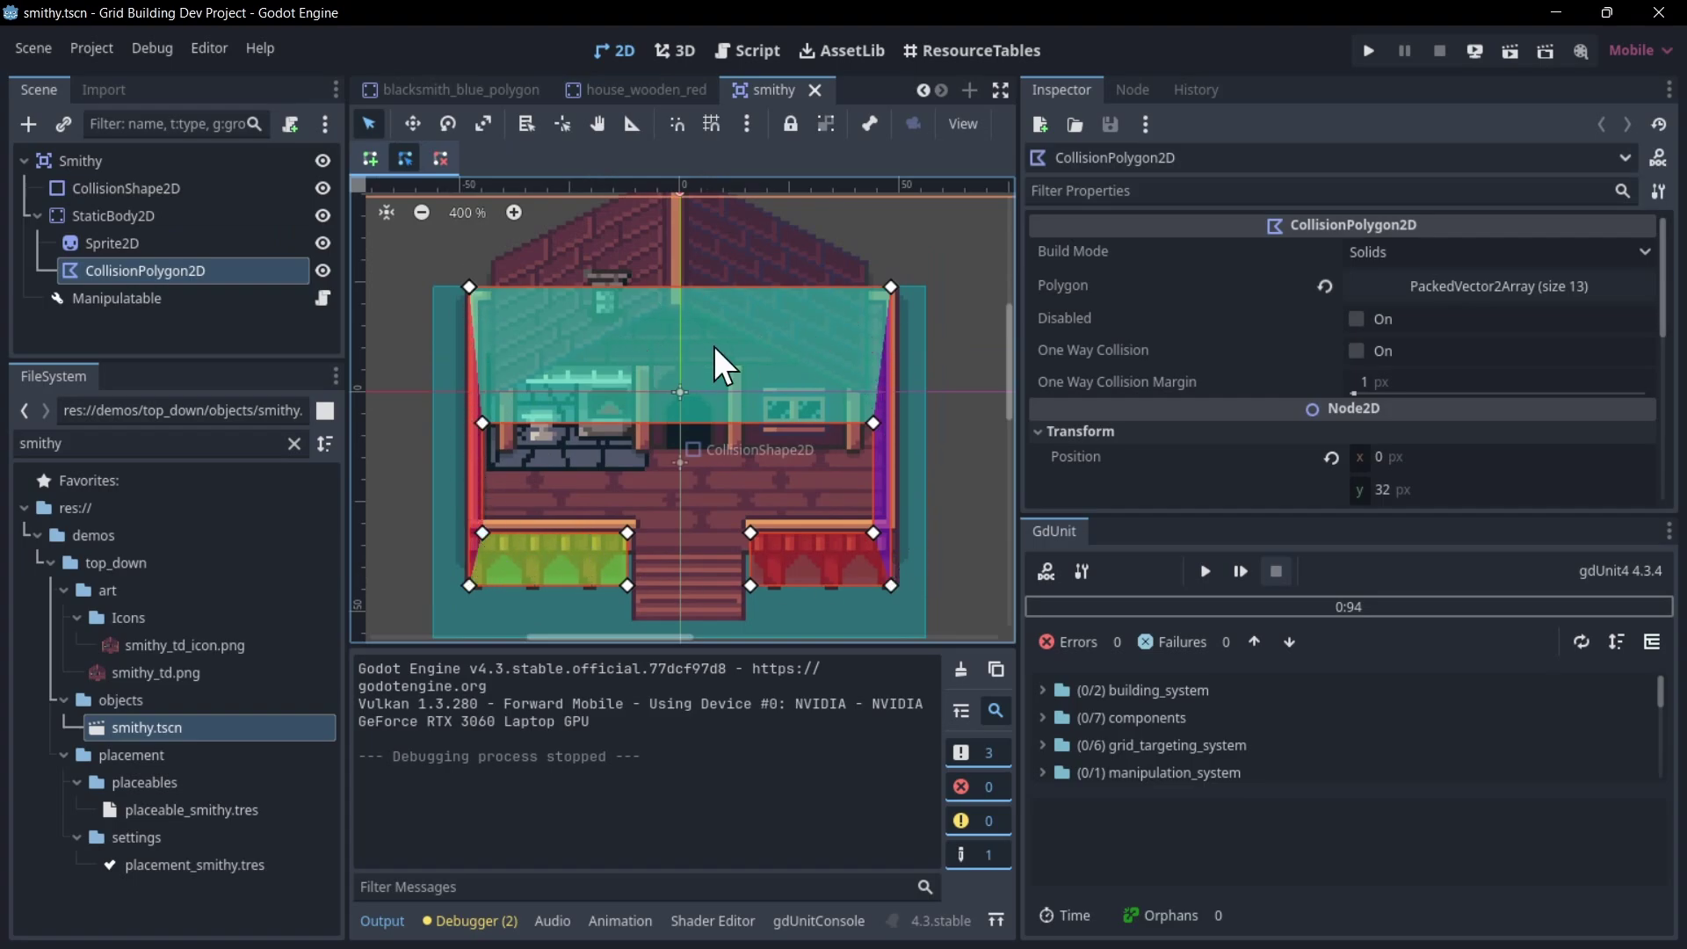
scroll(448, 536, down, 2)
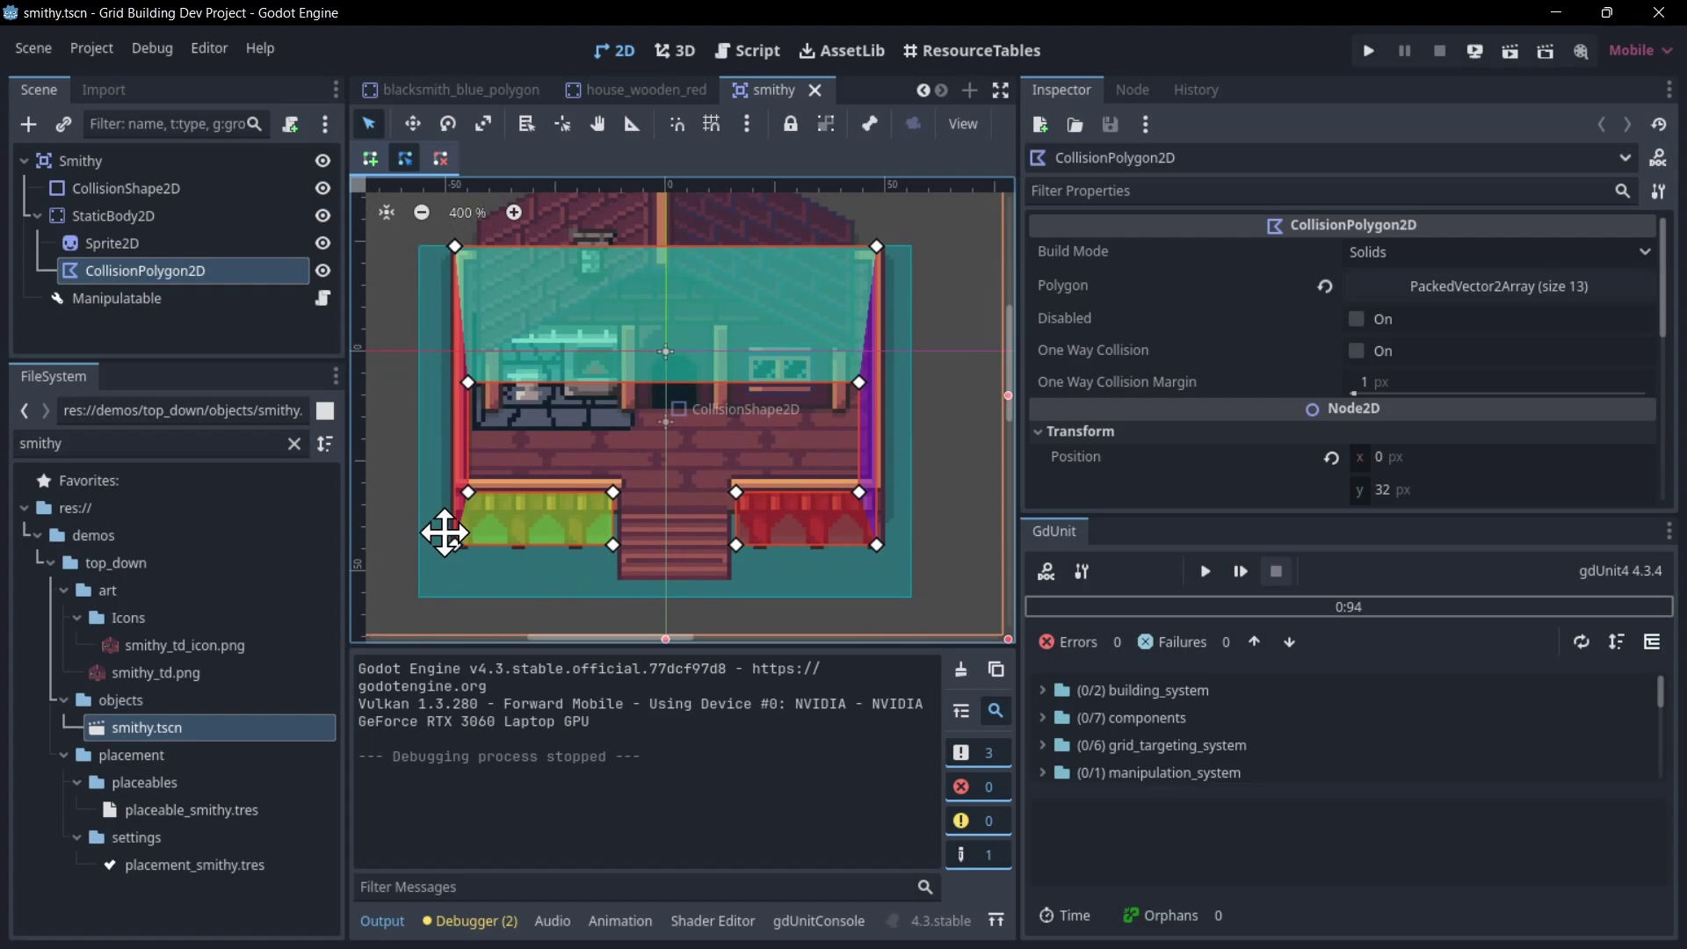
click(466, 567)
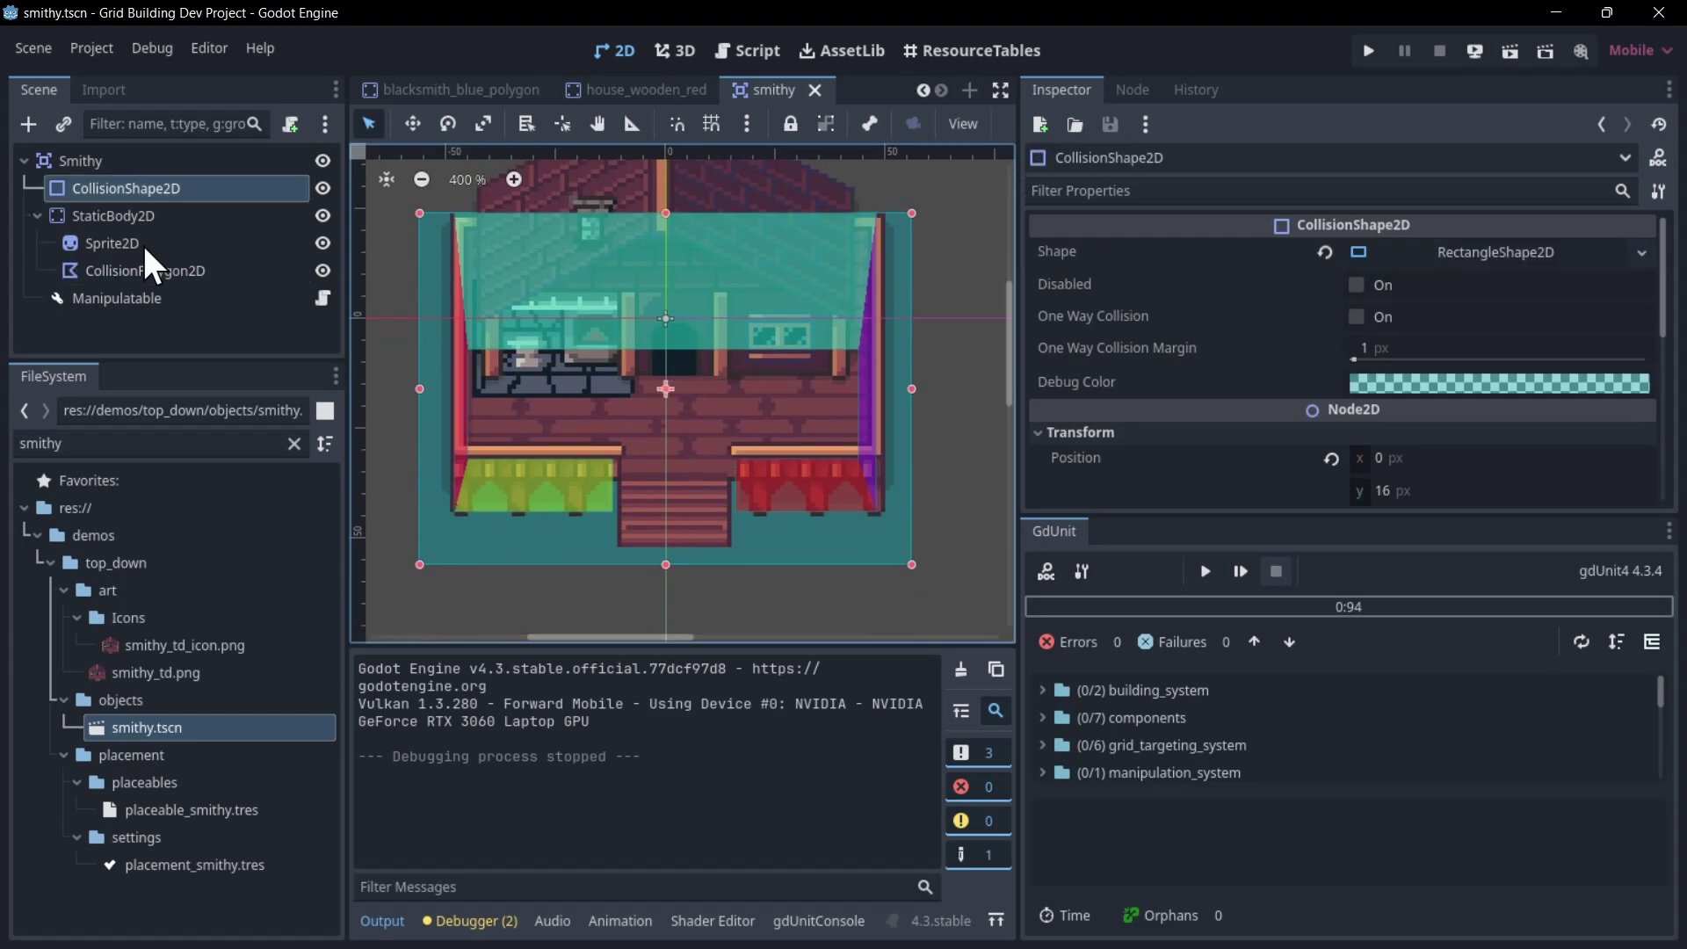
Compare collision layers on StaticBody2D, CollisionShape2D and the Smithy root Area2D.
click(146, 217)
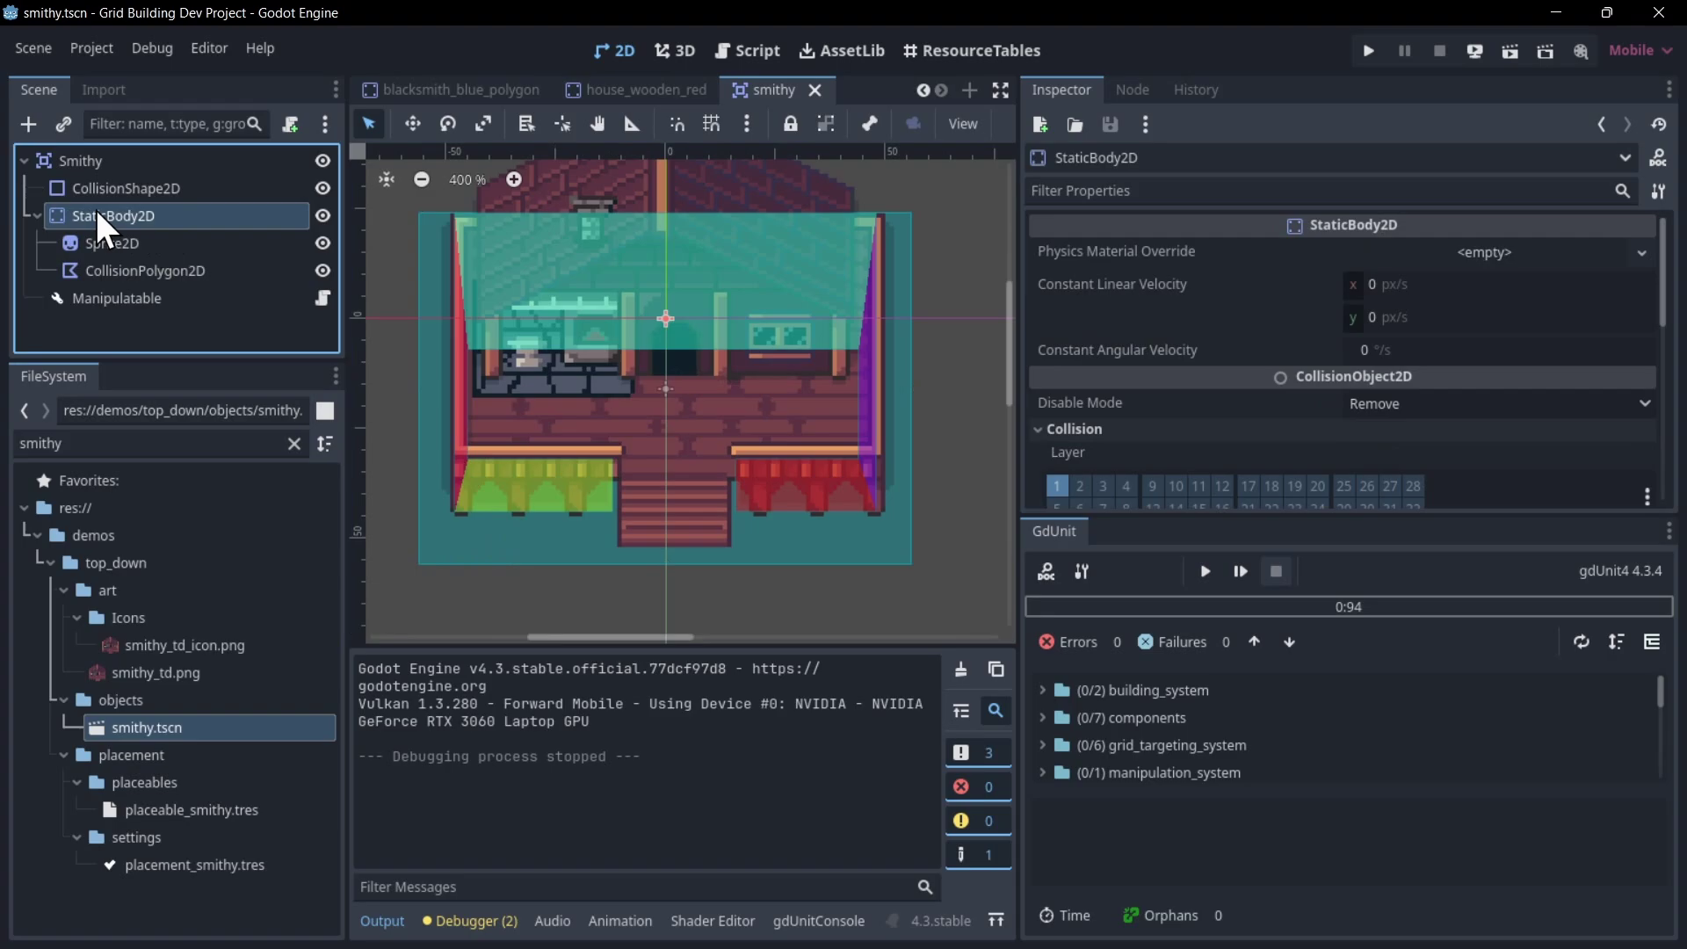
click(127, 188)
click(60, 161)
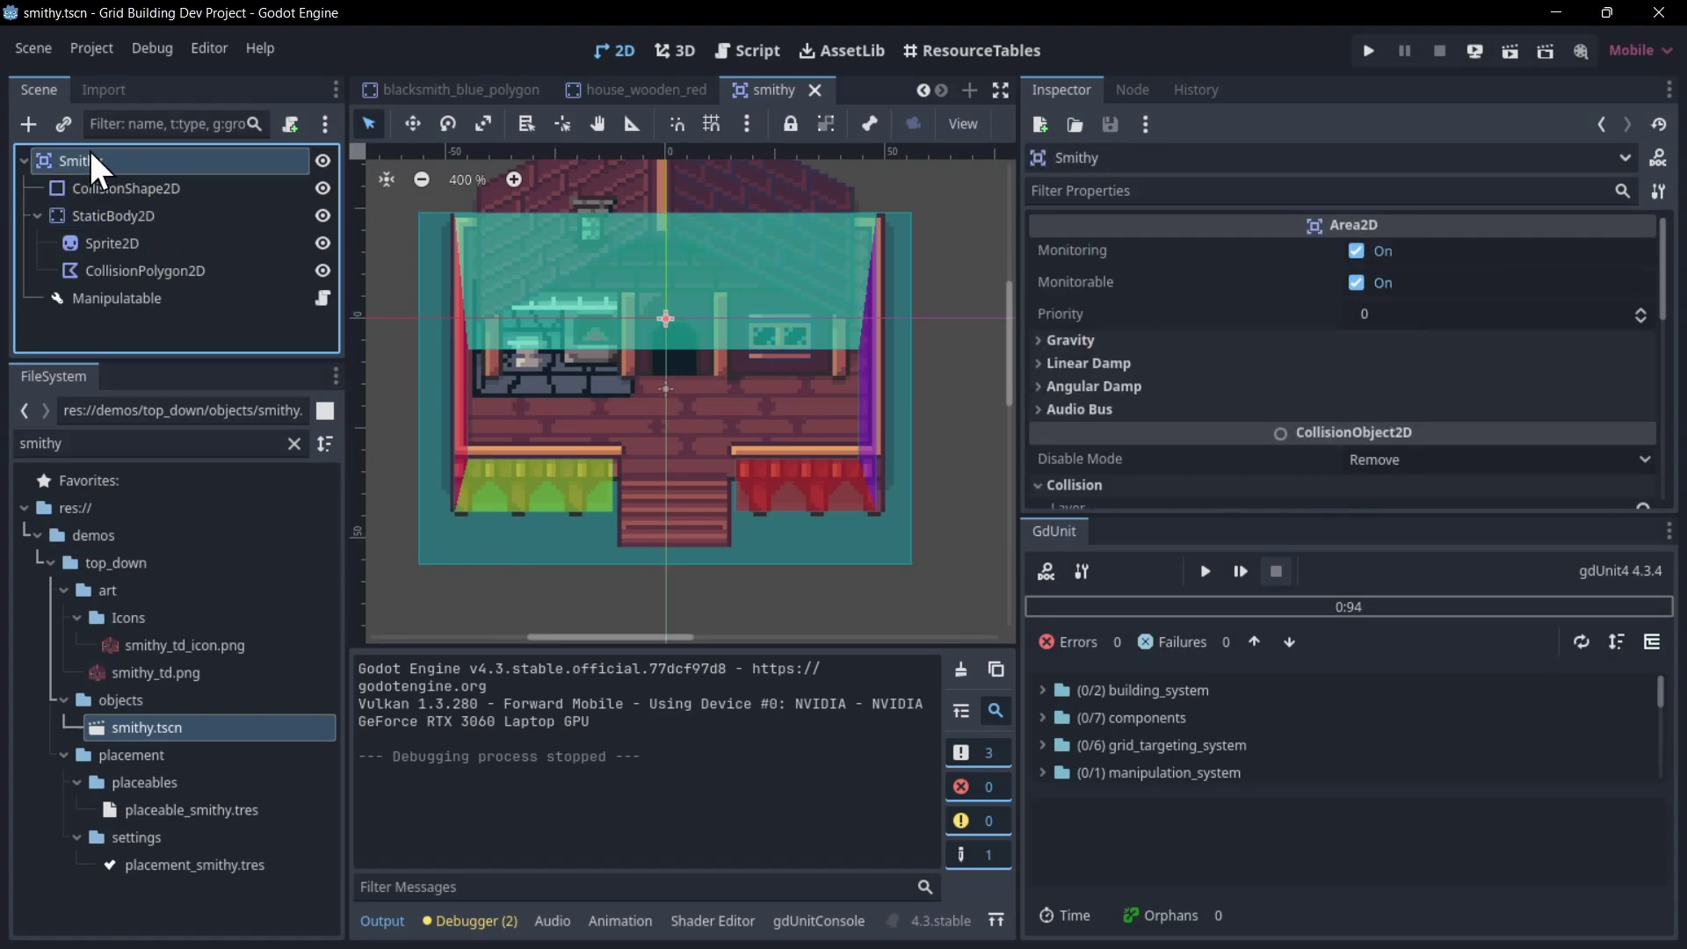
click(105, 189)
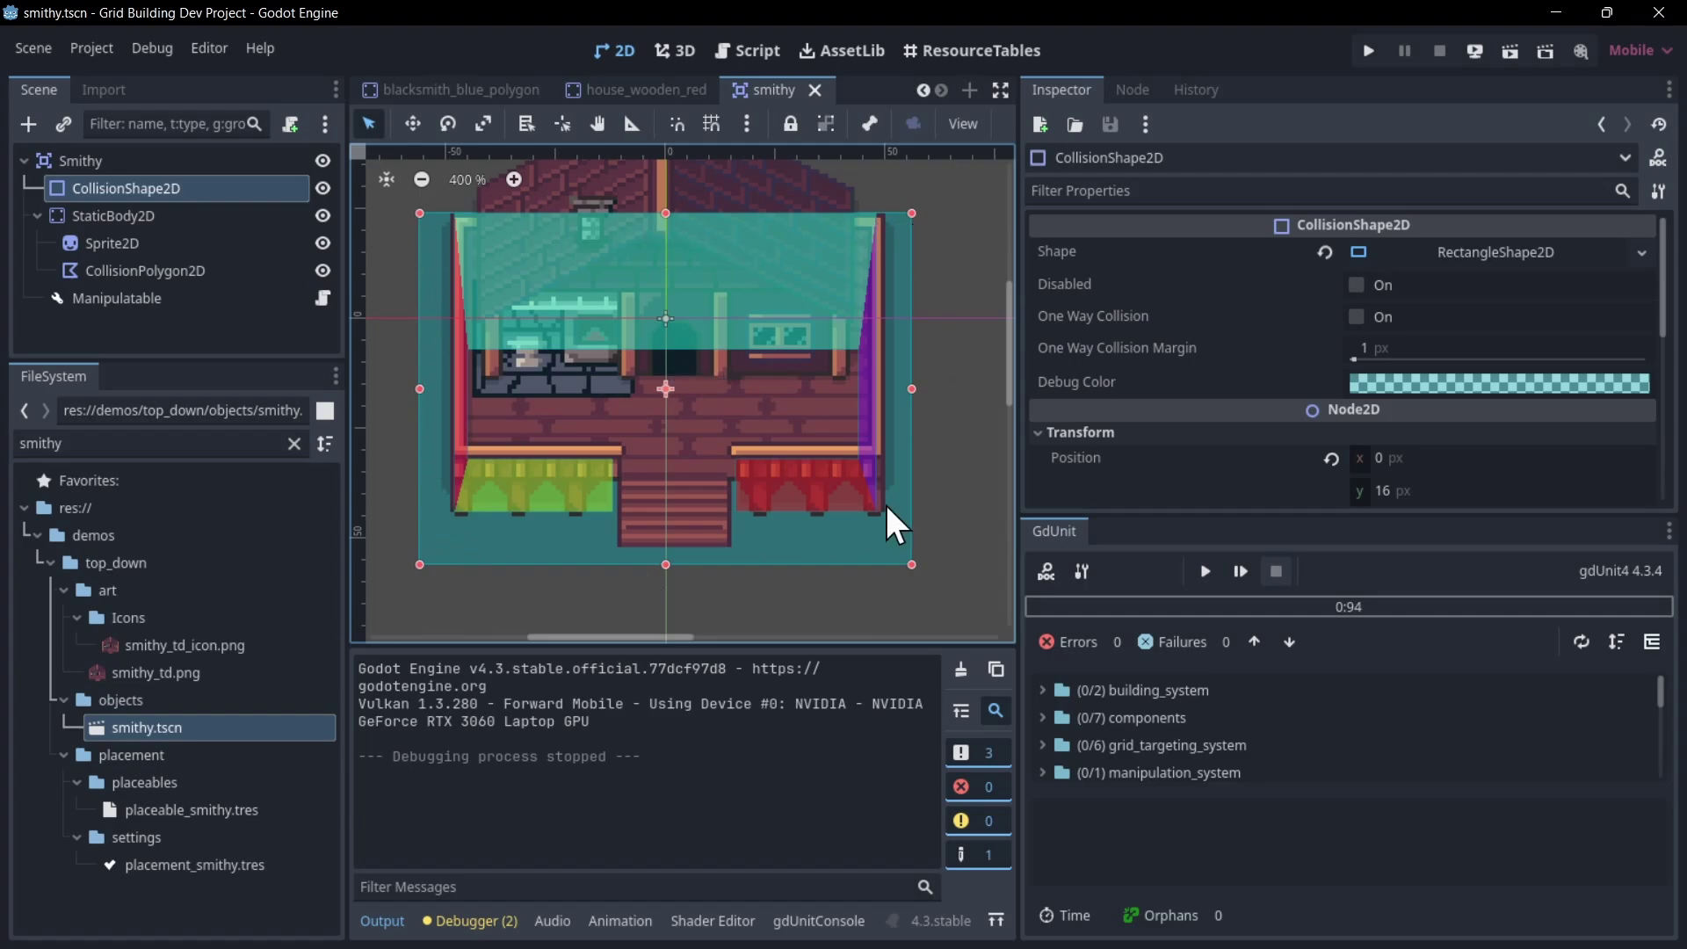
click(152, 165)
scroll(1309, 348, down, 4)
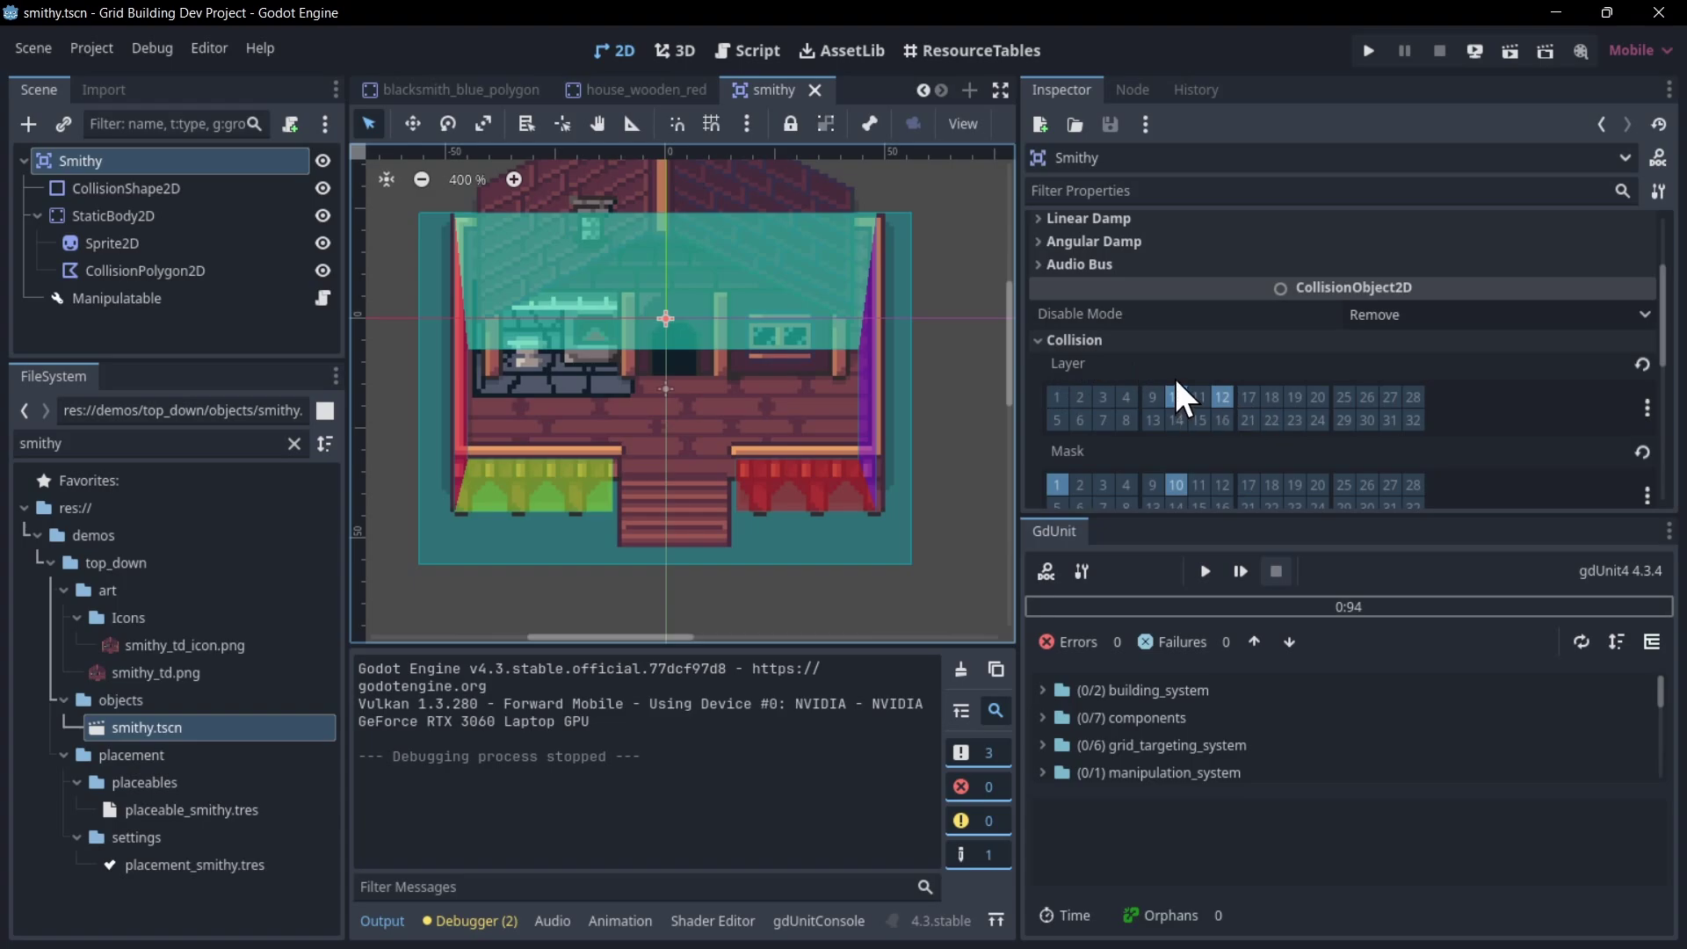
click(147, 215)
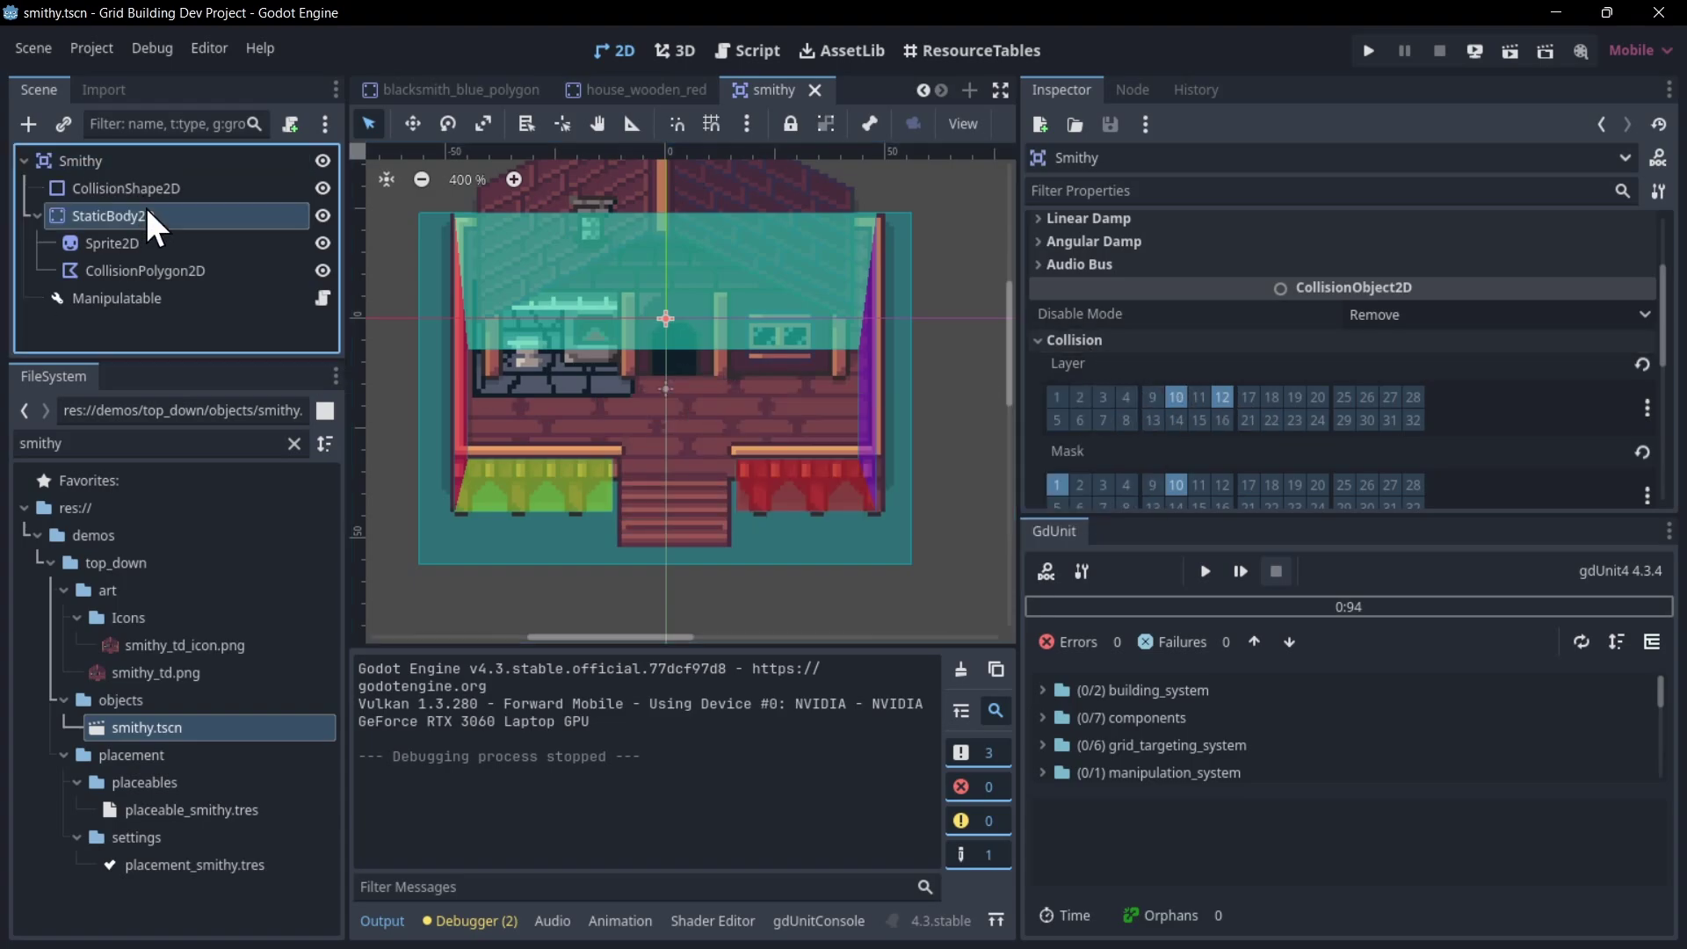
scroll(1182, 371, down, 2)
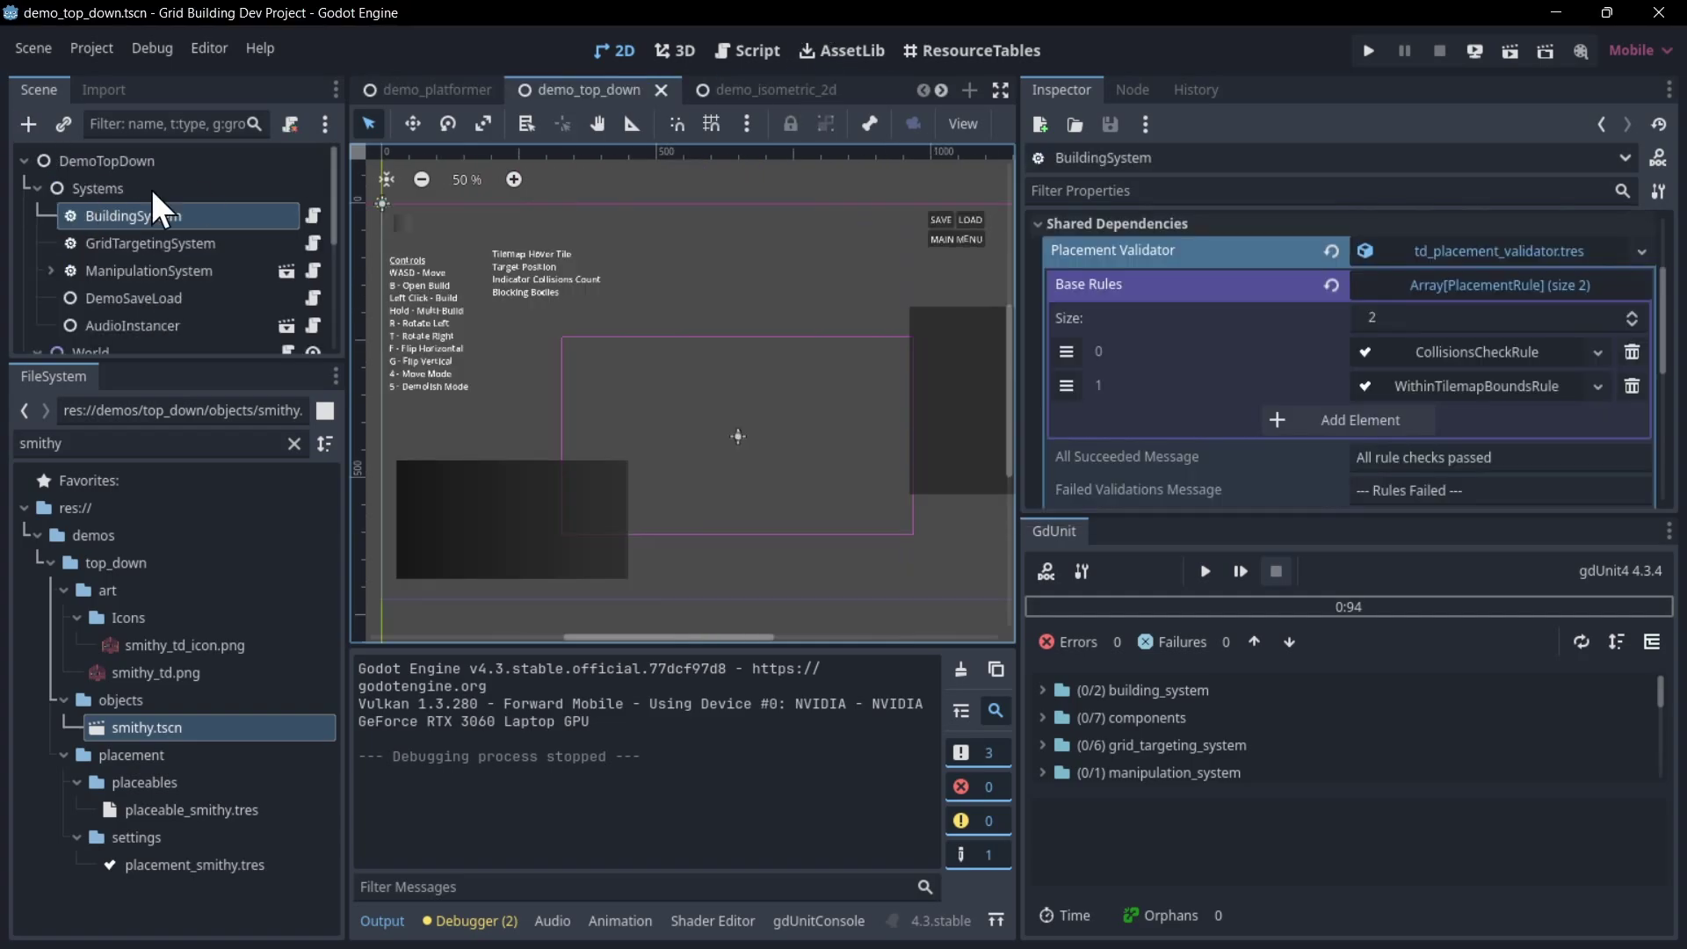
Expand CollisionsCheckRule and scroll through its masks and WithinTilemapBoundsRule's messages and settings.
scroll(1469, 413, down, 1)
click(1465, 308)
scroll(1464, 303, down, 1)
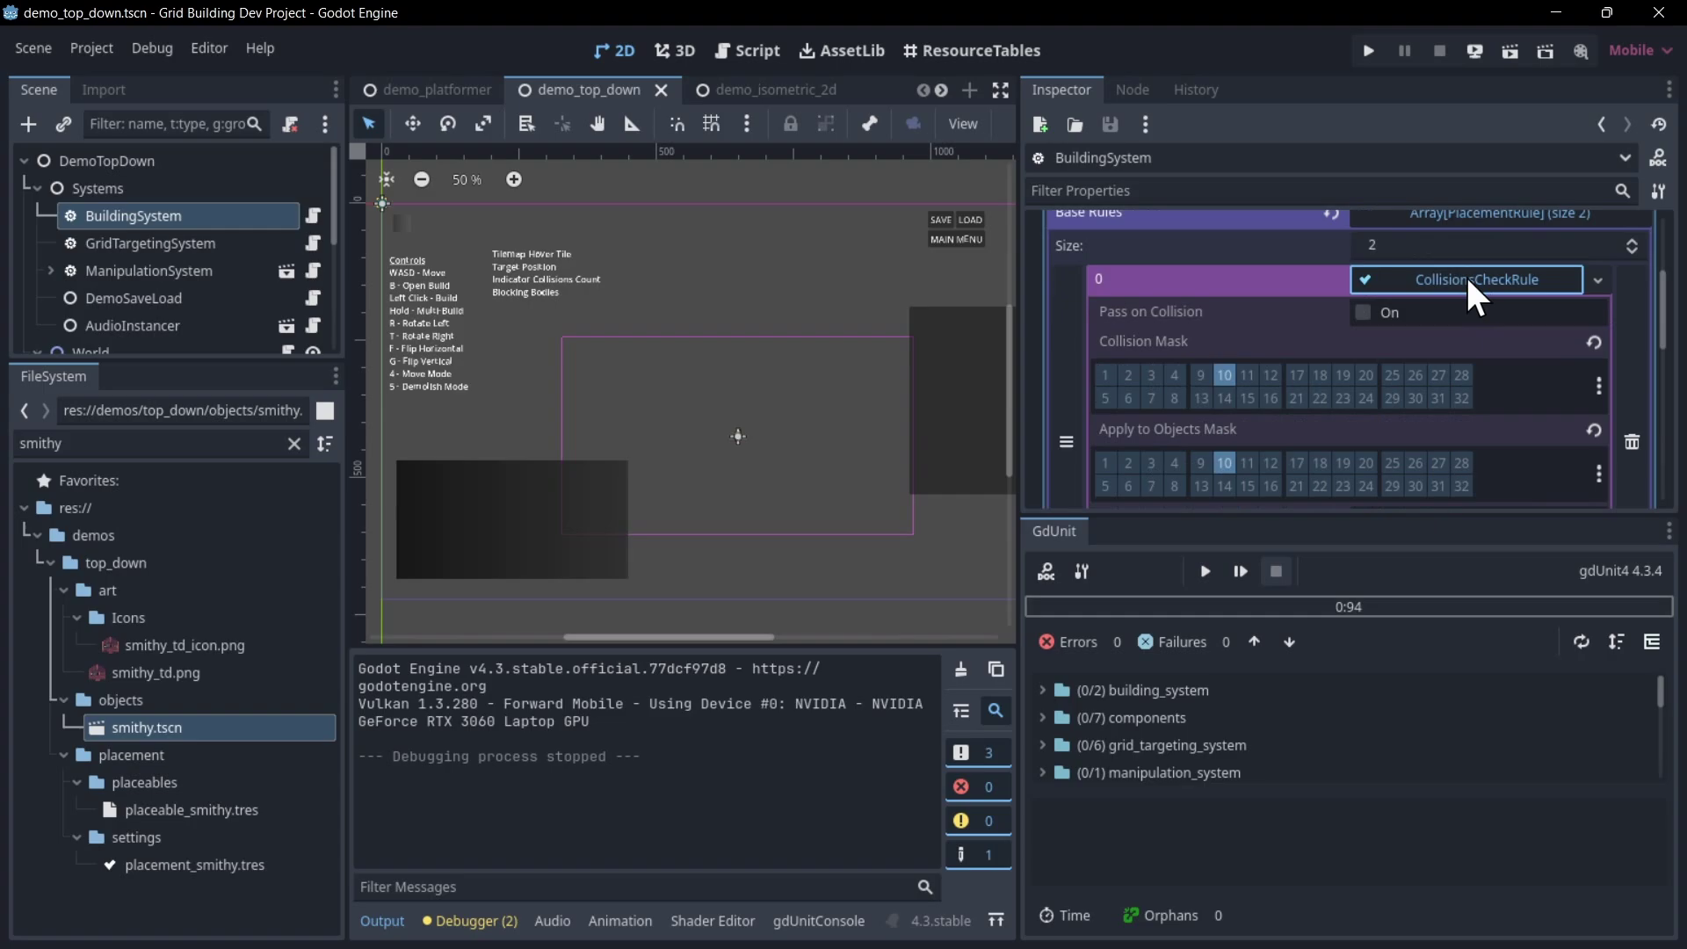
scroll(1520, 272, down, 1)
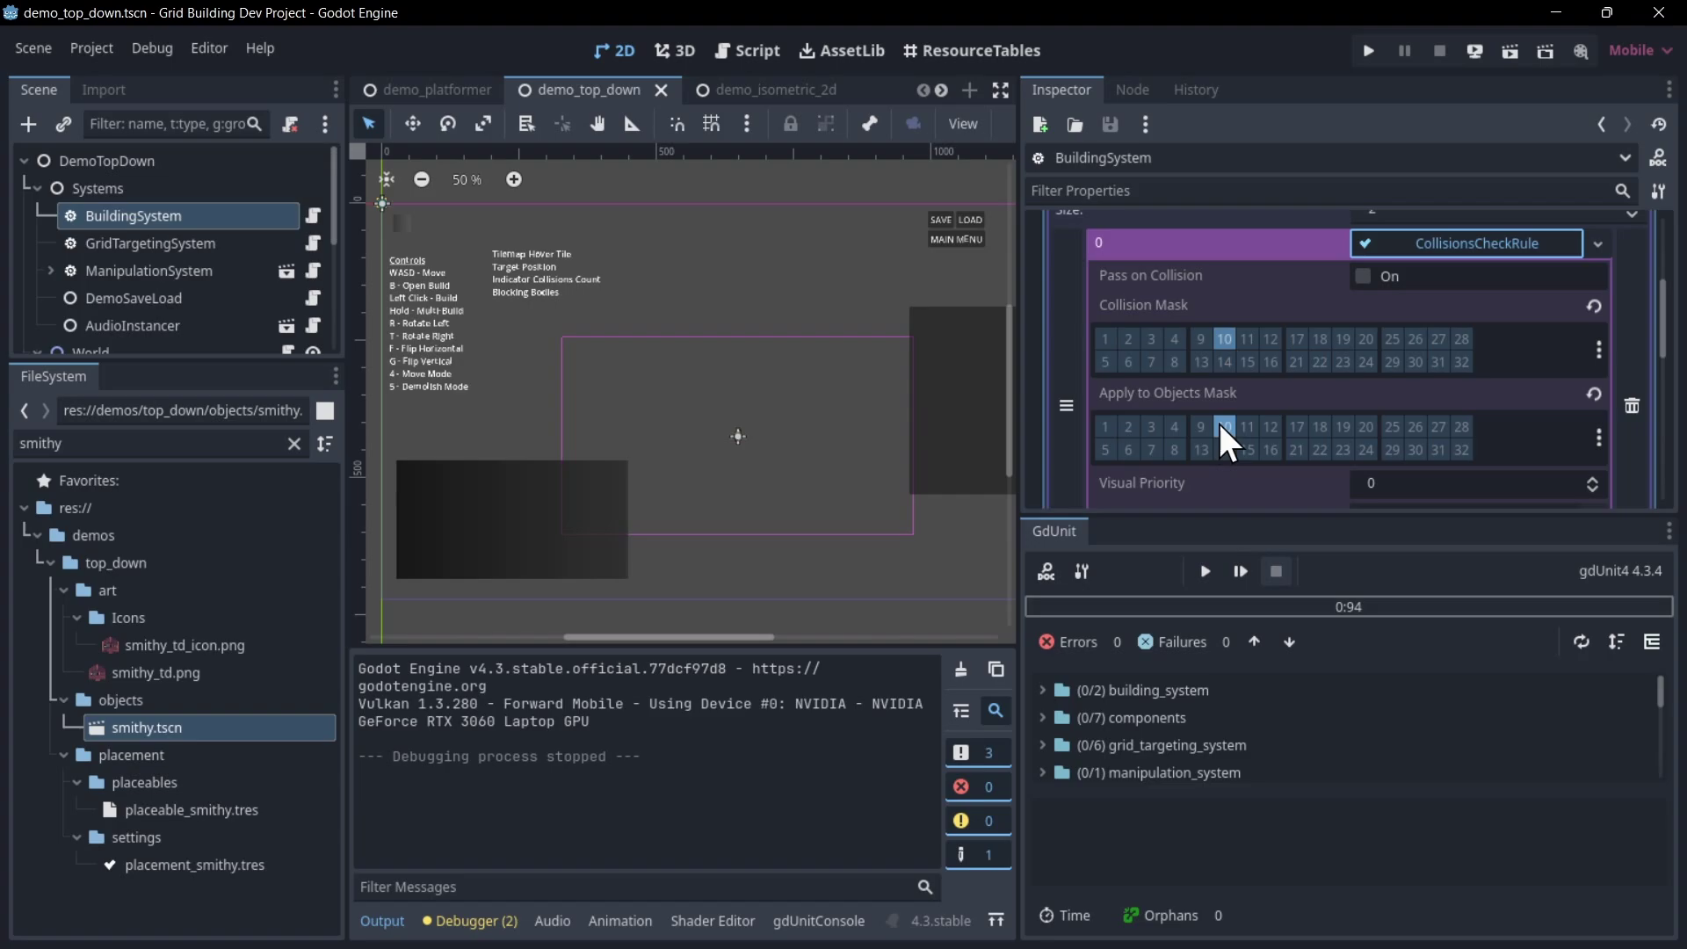
scroll(1222, 435, down, 1)
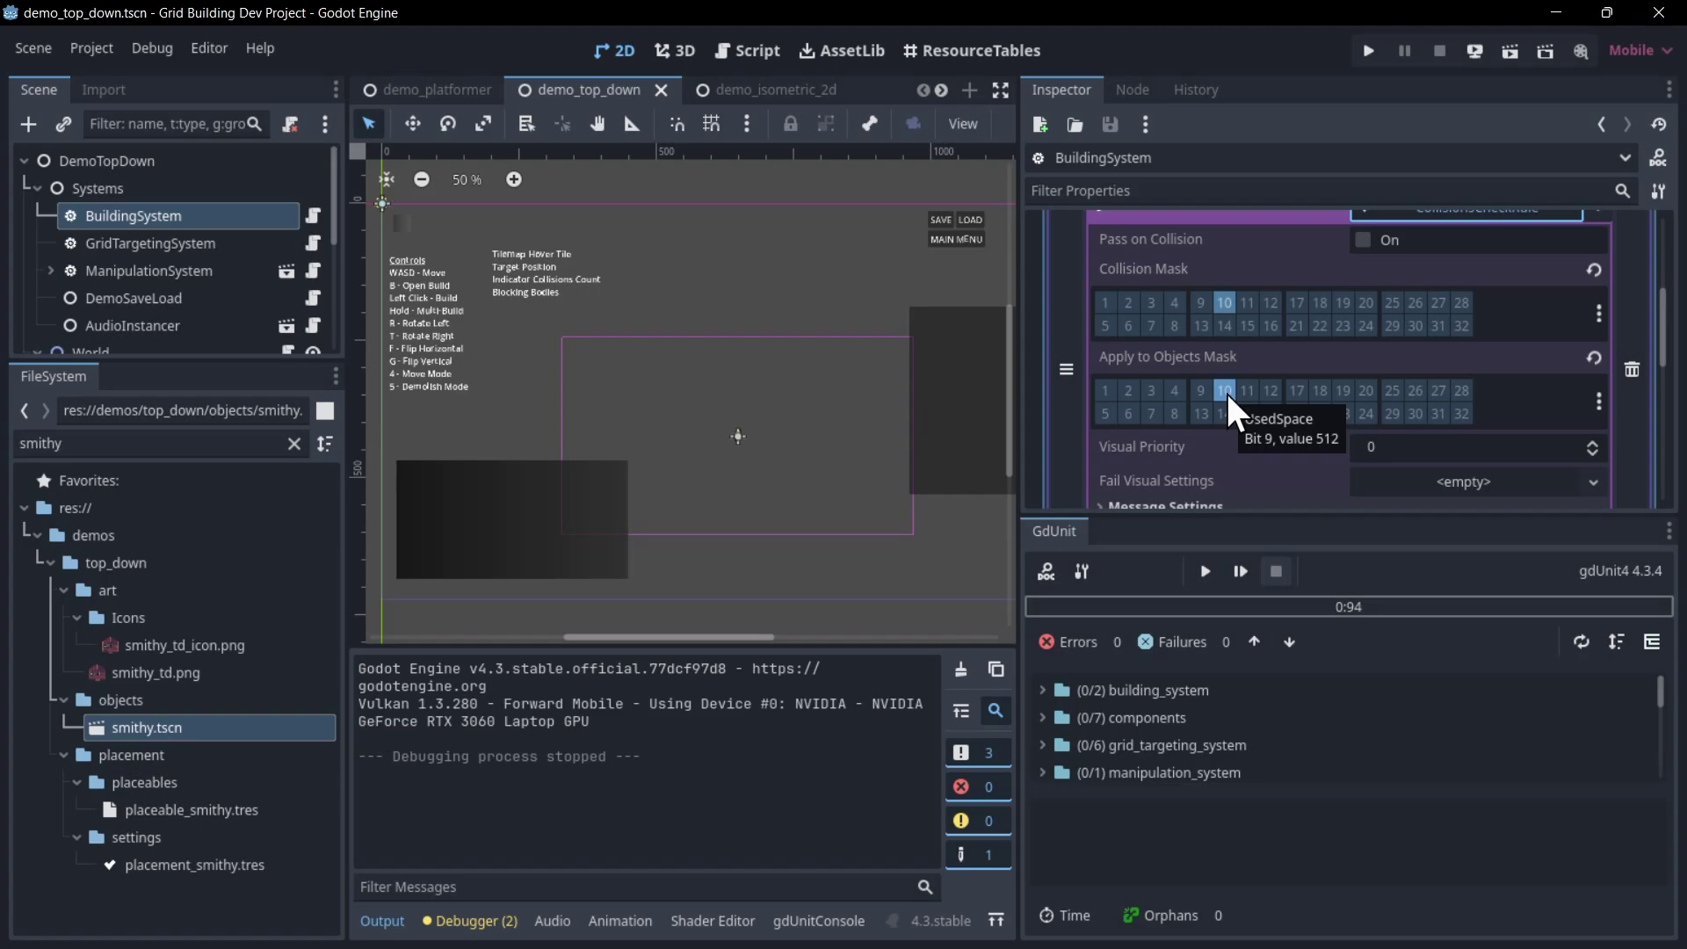
scroll(1225, 390, down, 6)
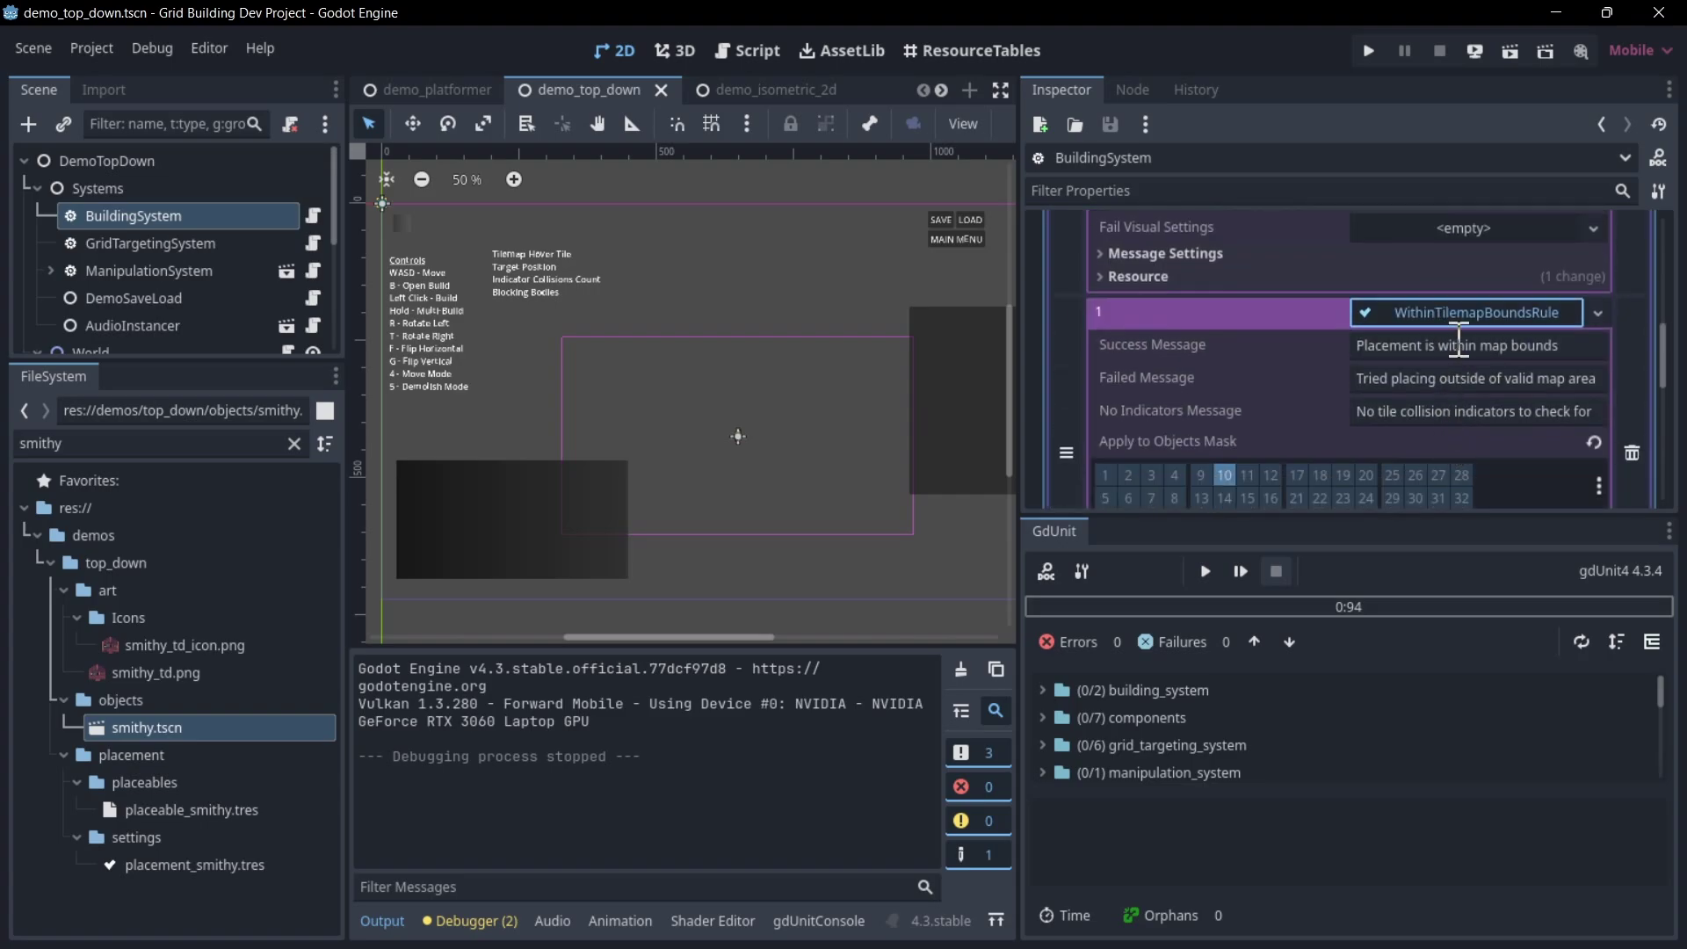
scroll(1458, 343, down, 3)
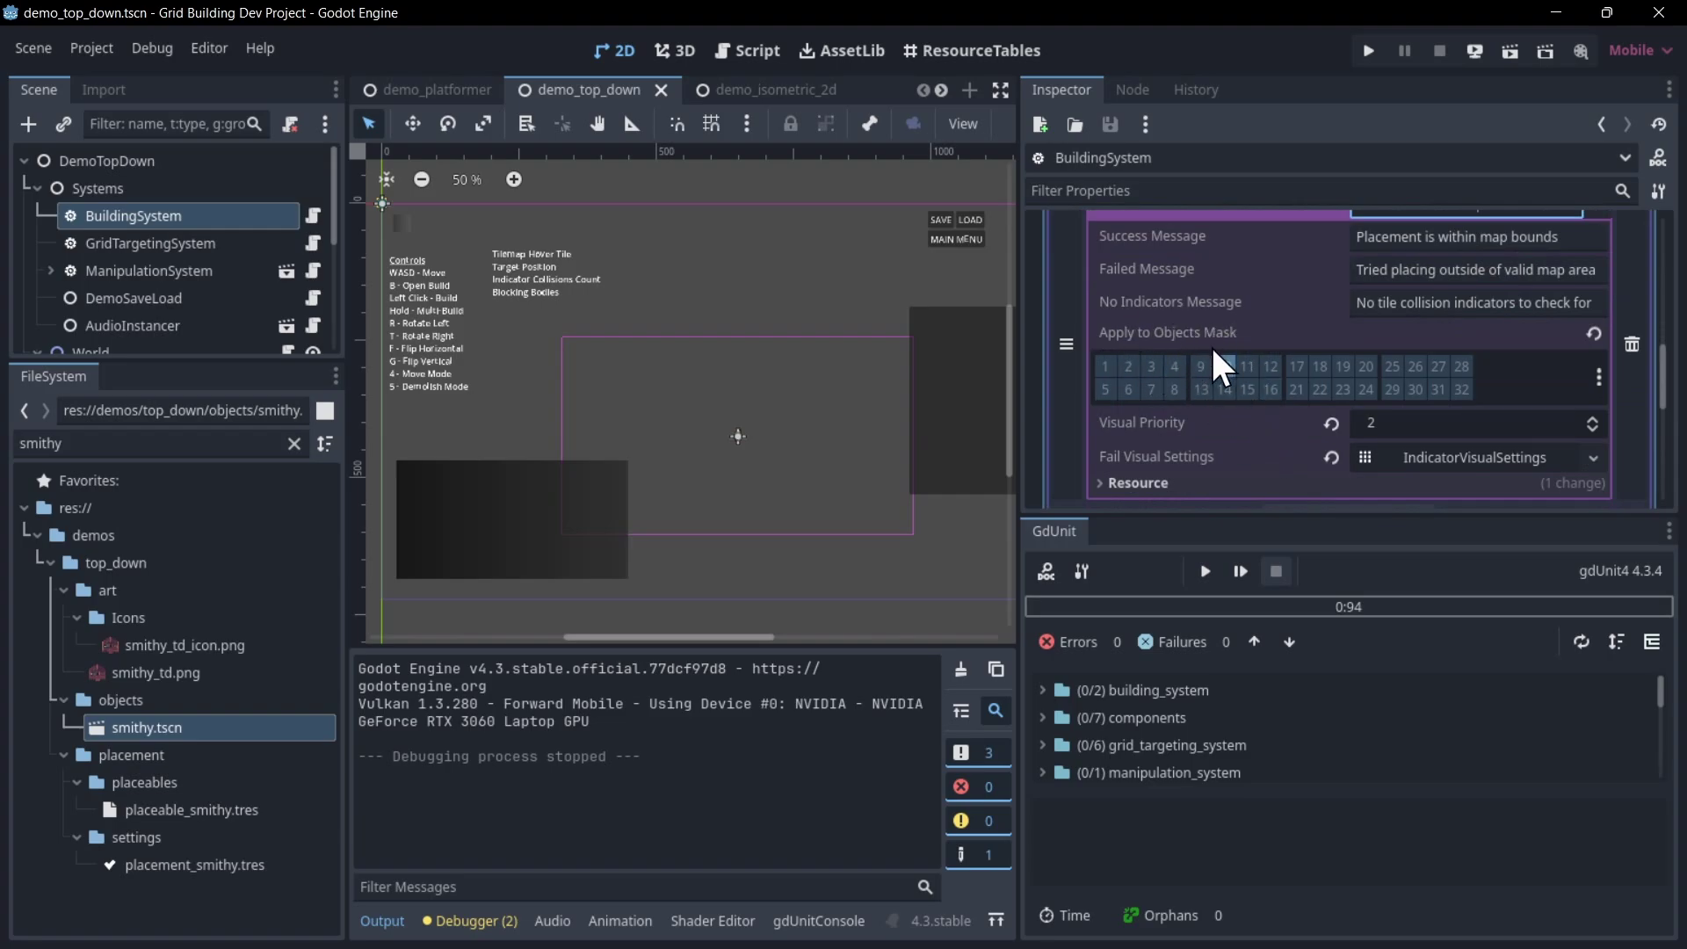
scroll(1257, 320, up, 1)
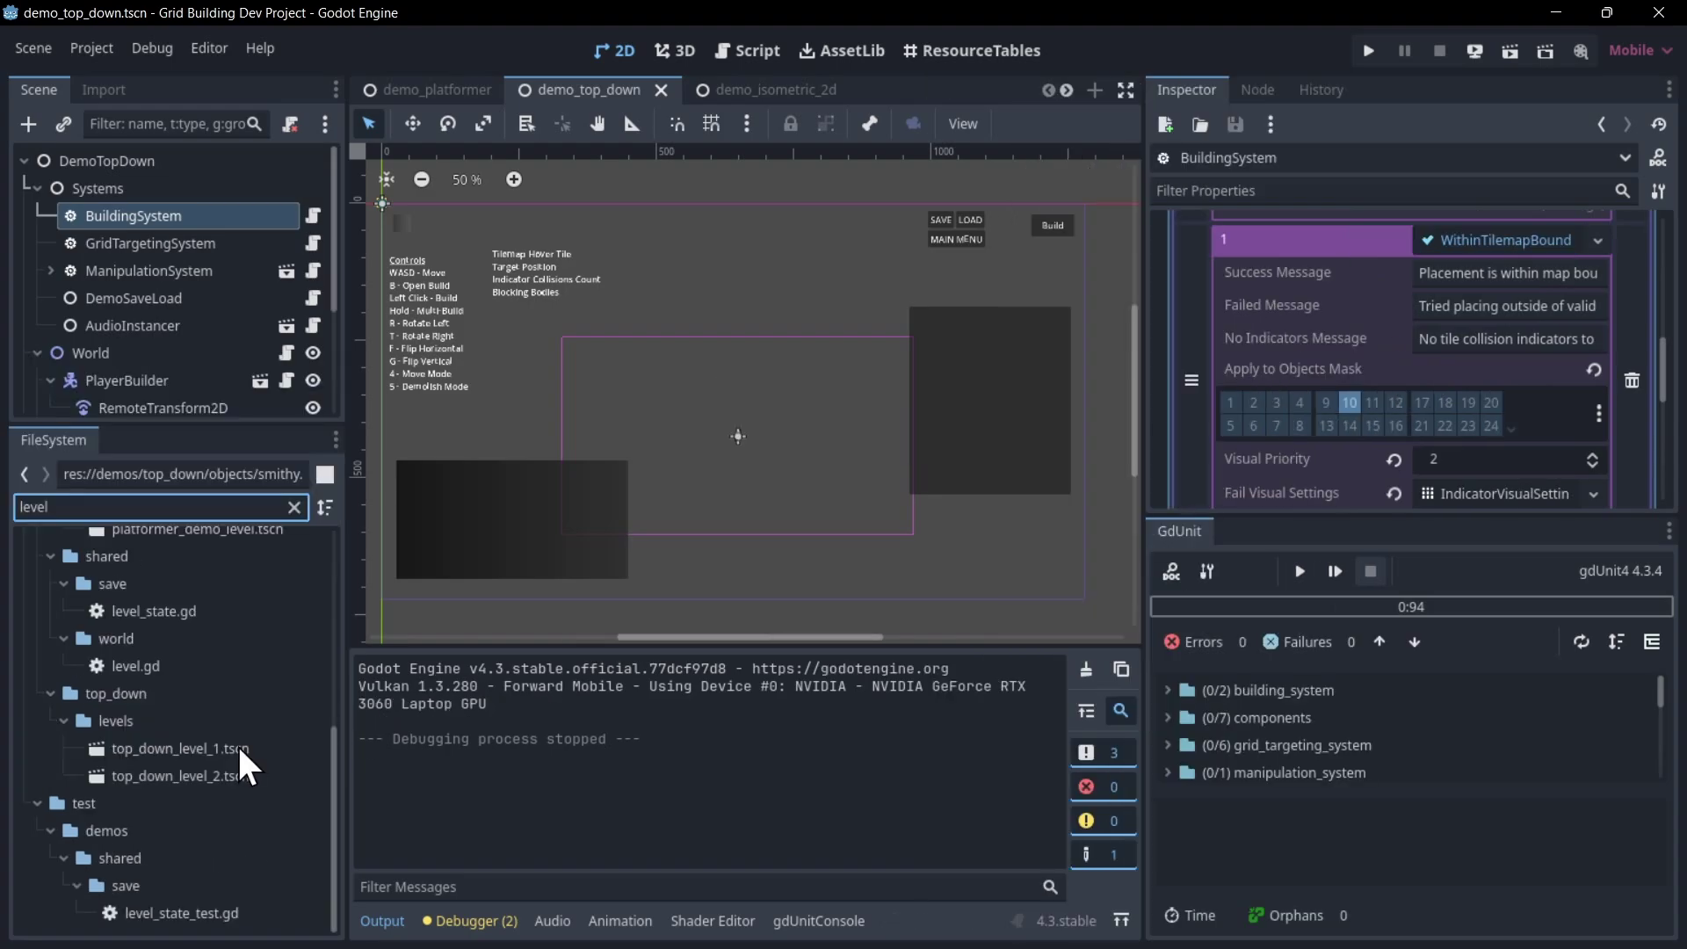
Open top_down_level_1.tscn and check GridStateAssigner's Maps list holding Ground and Top.
double_click(239, 751)
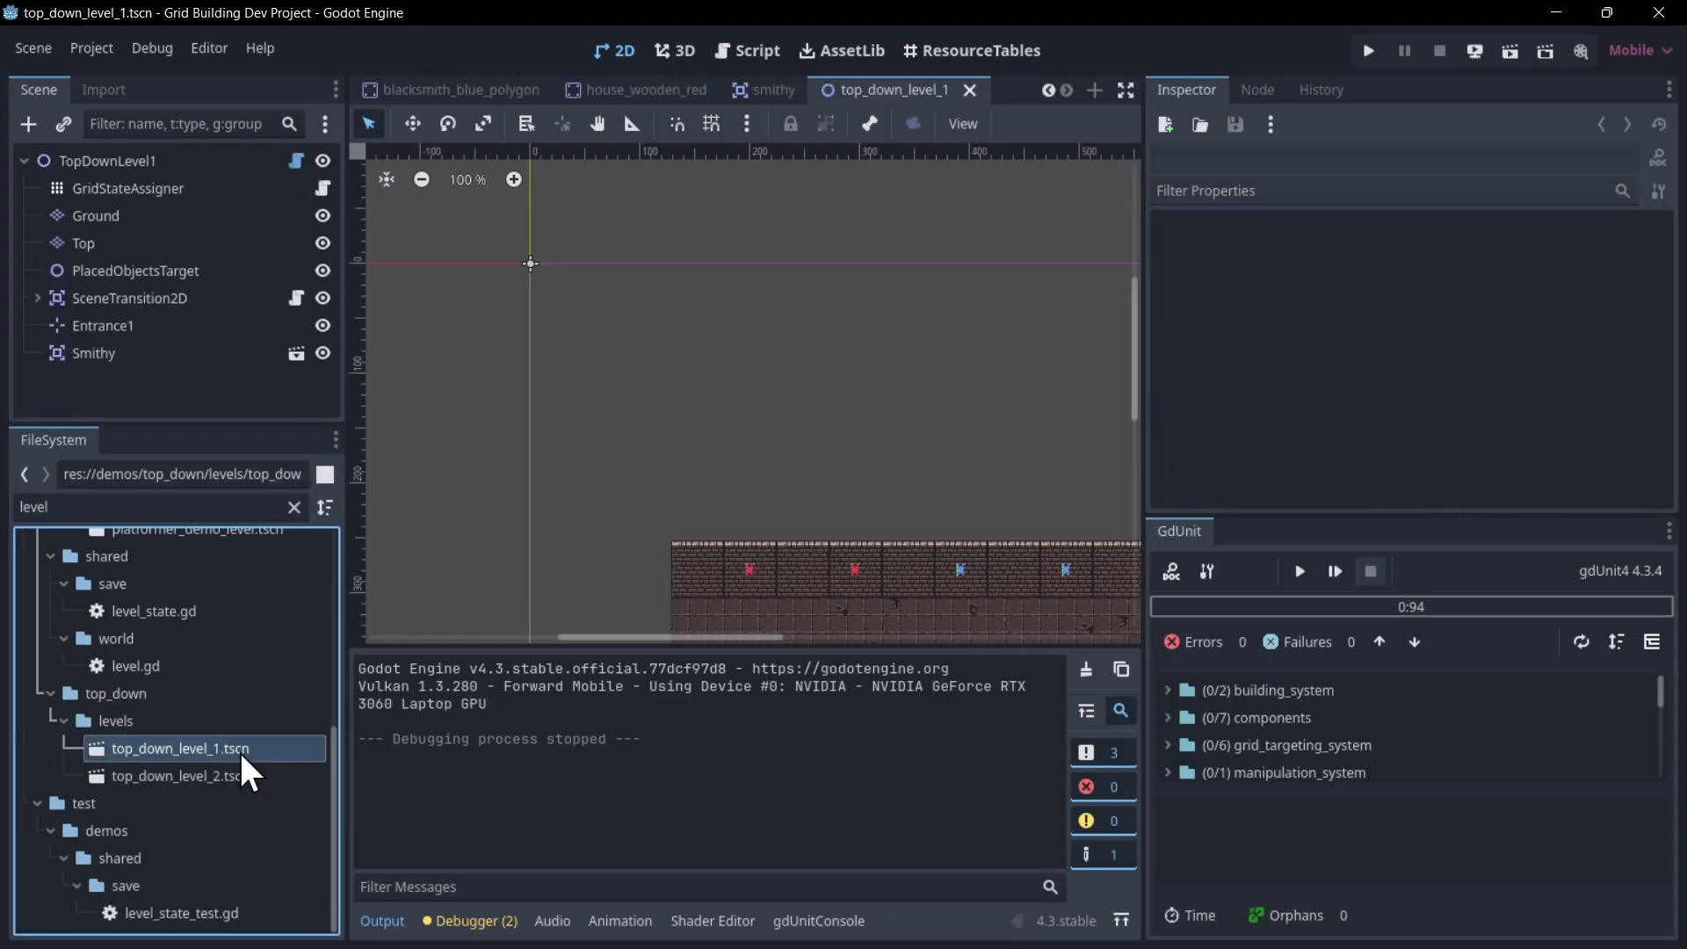
click(180, 189)
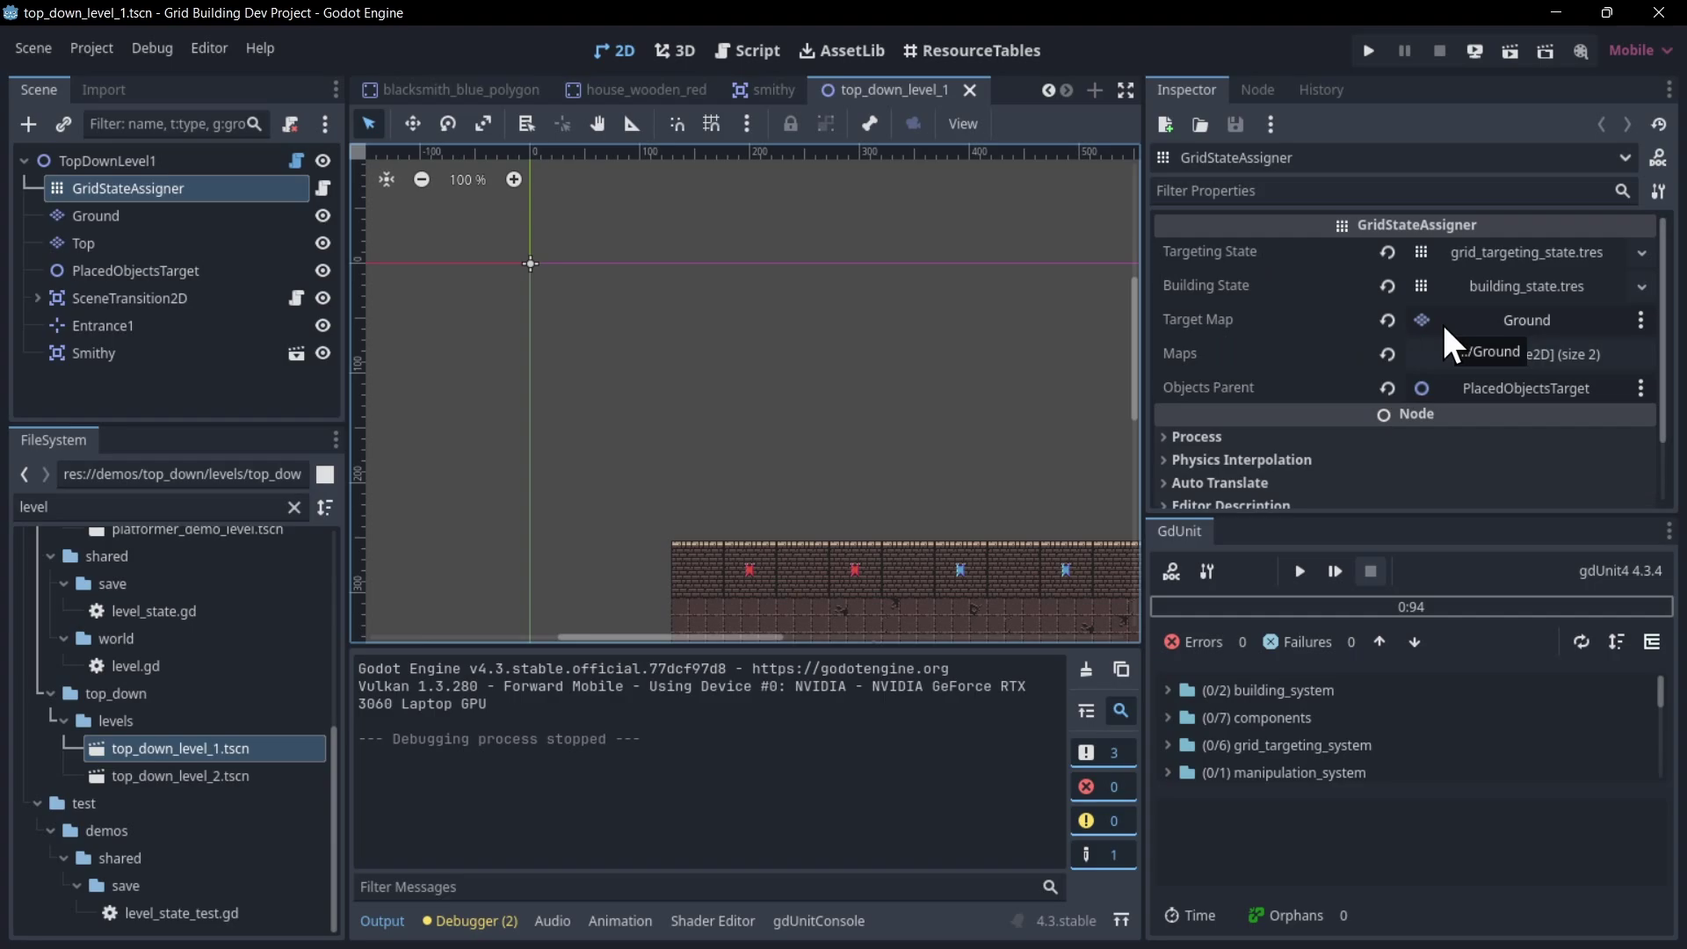
click(1487, 353)
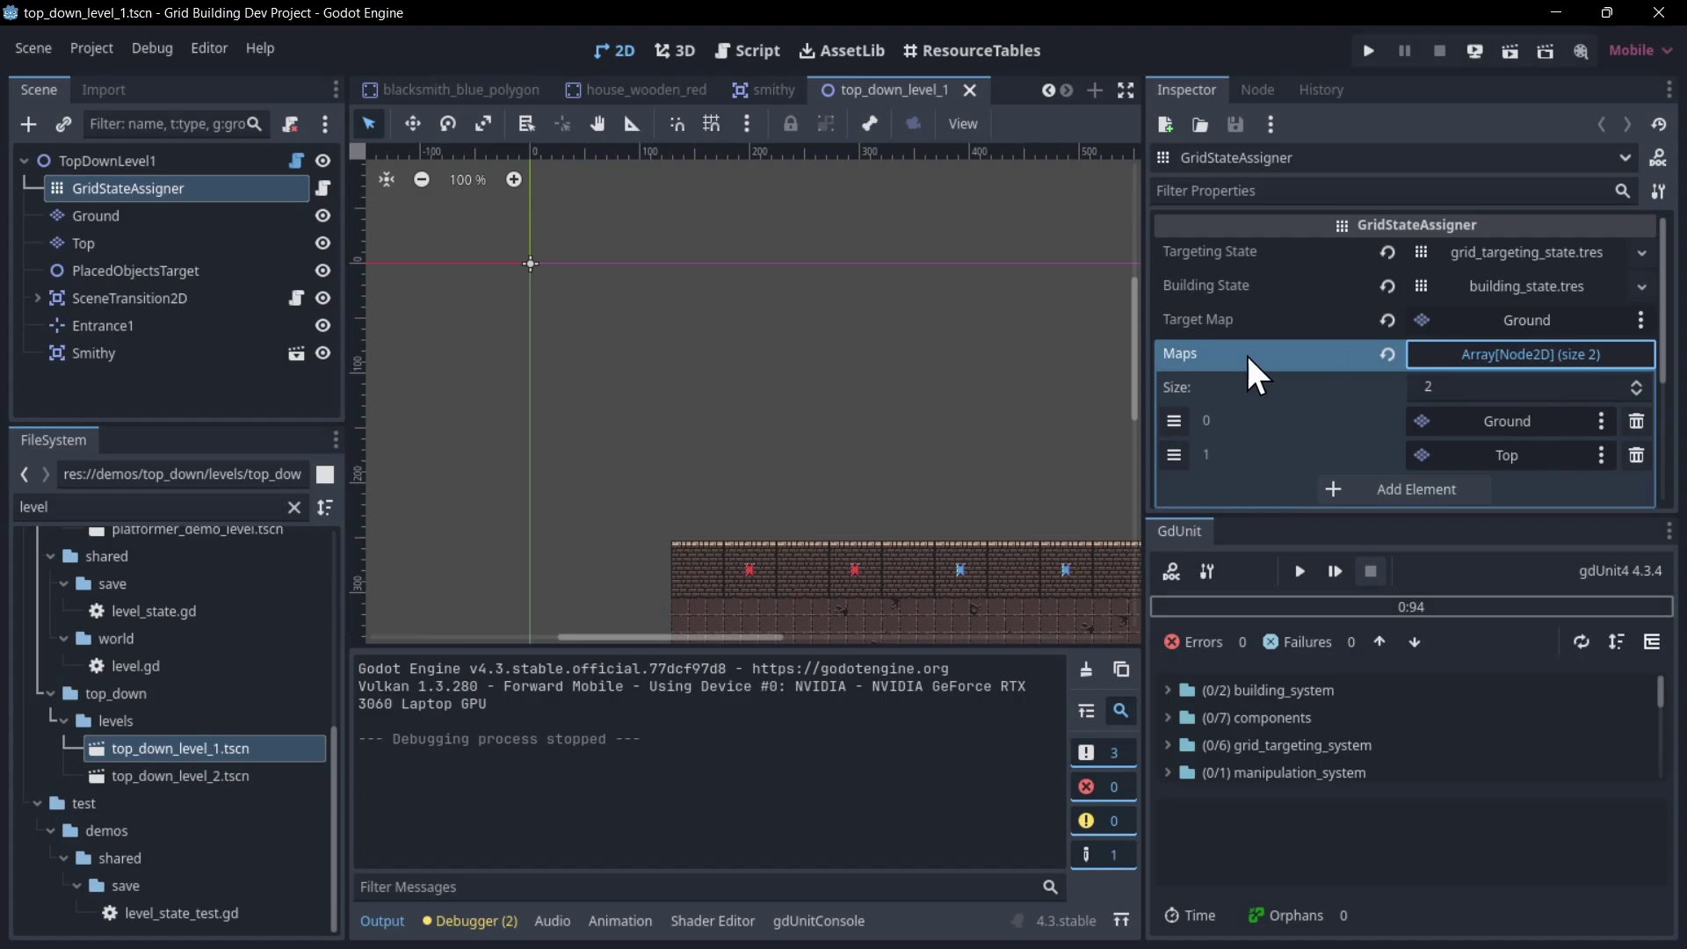
click(1525, 353)
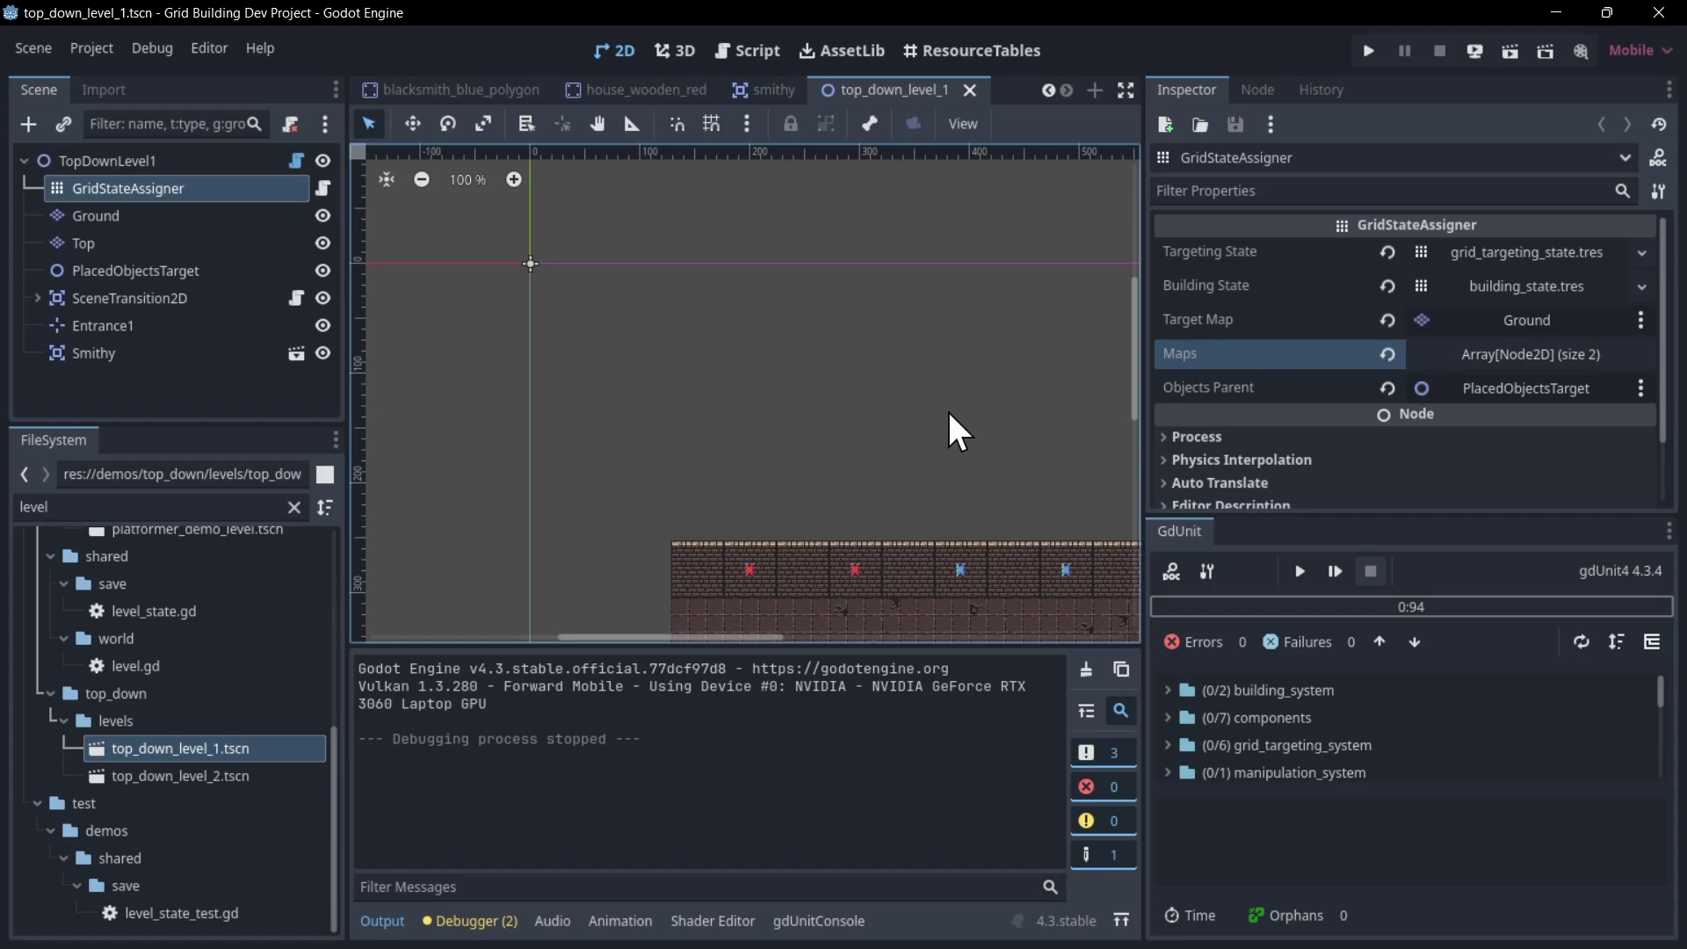
Pan the level view across the brick floor and house, then bring the earlier scene tabs into view.
middle_drag(949, 425, 779, 211)
middle_drag(855, 448, 631, 413)
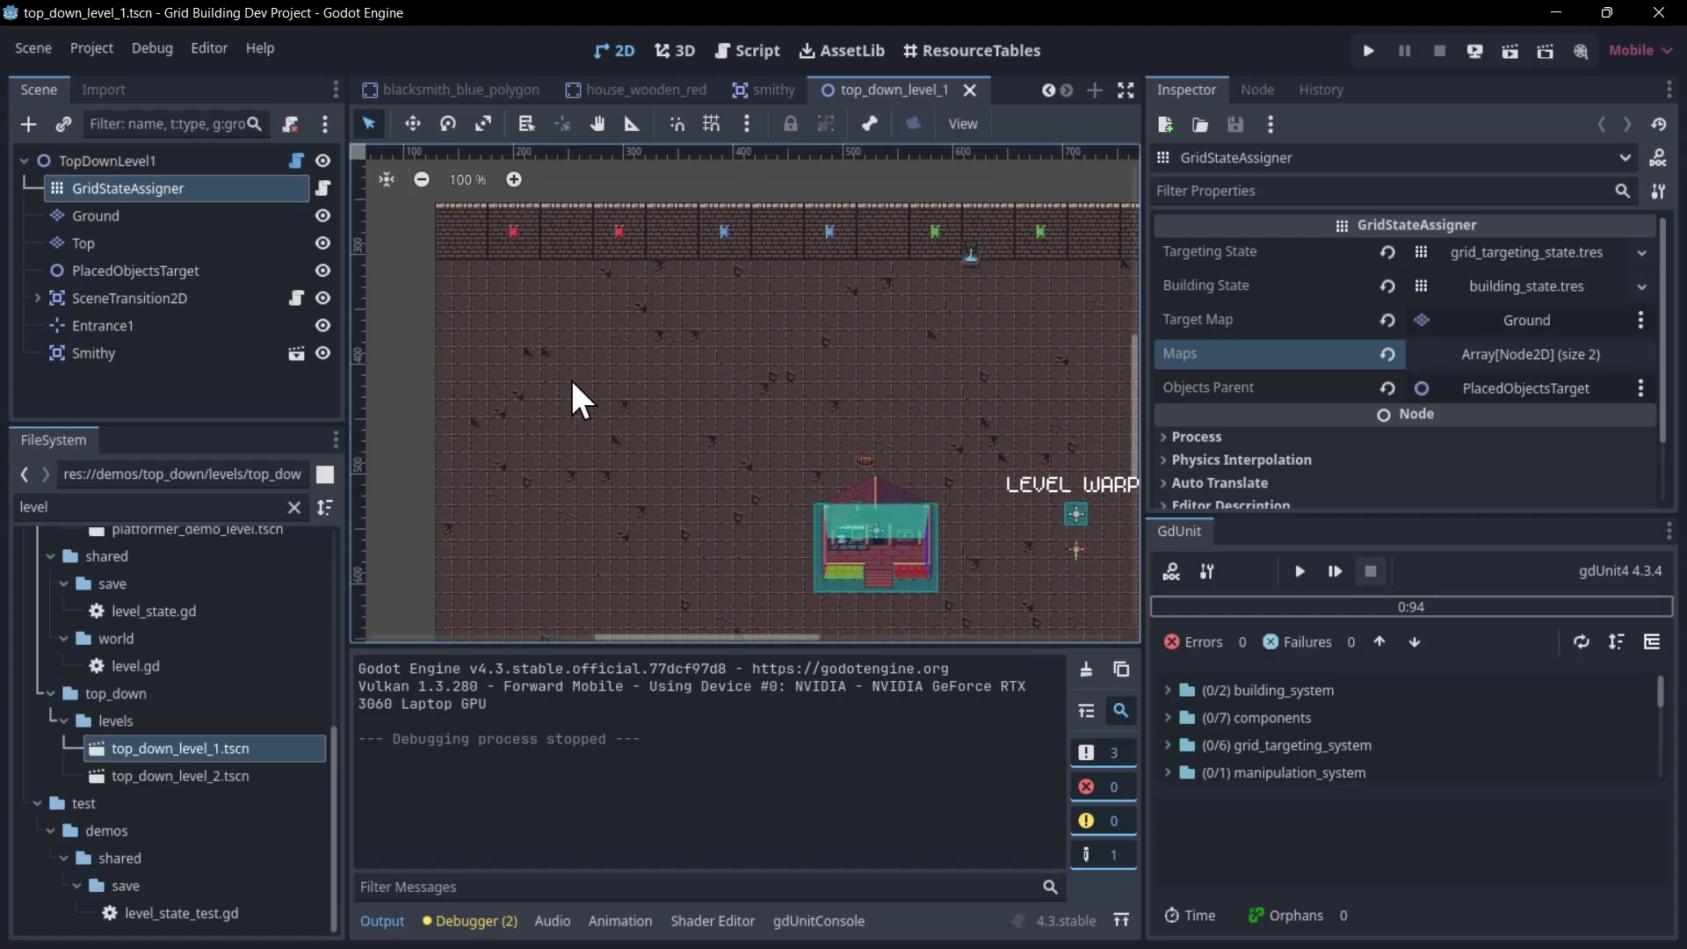
middle_drag(578, 394, 688, 405)
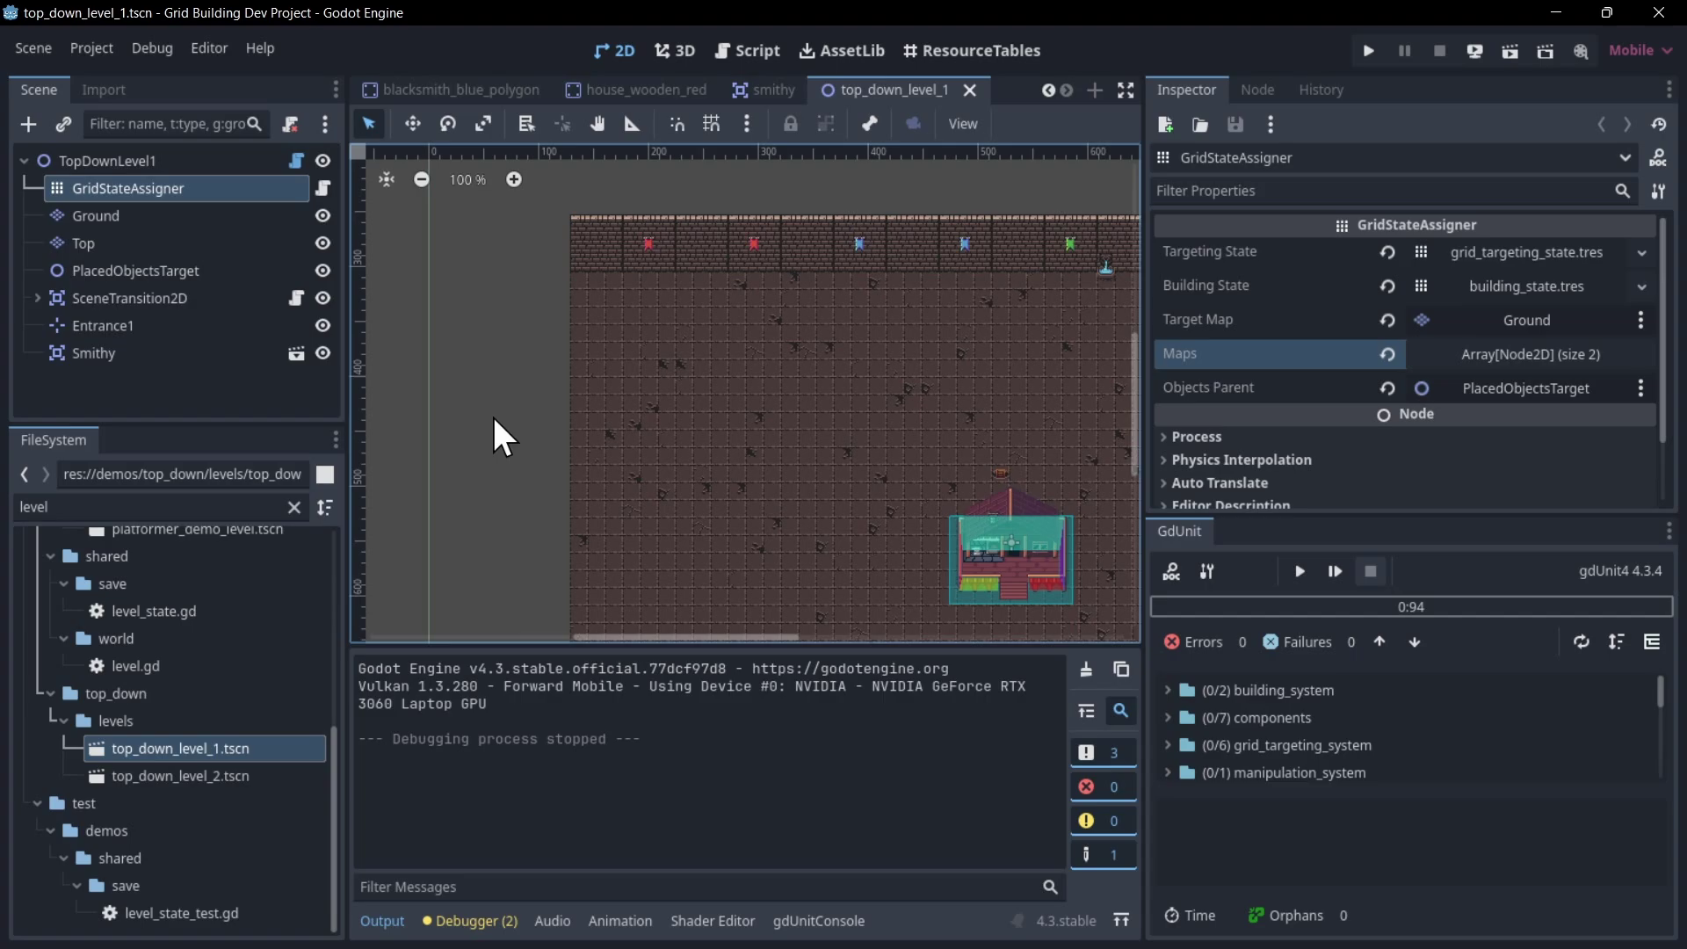
click(1048, 89)
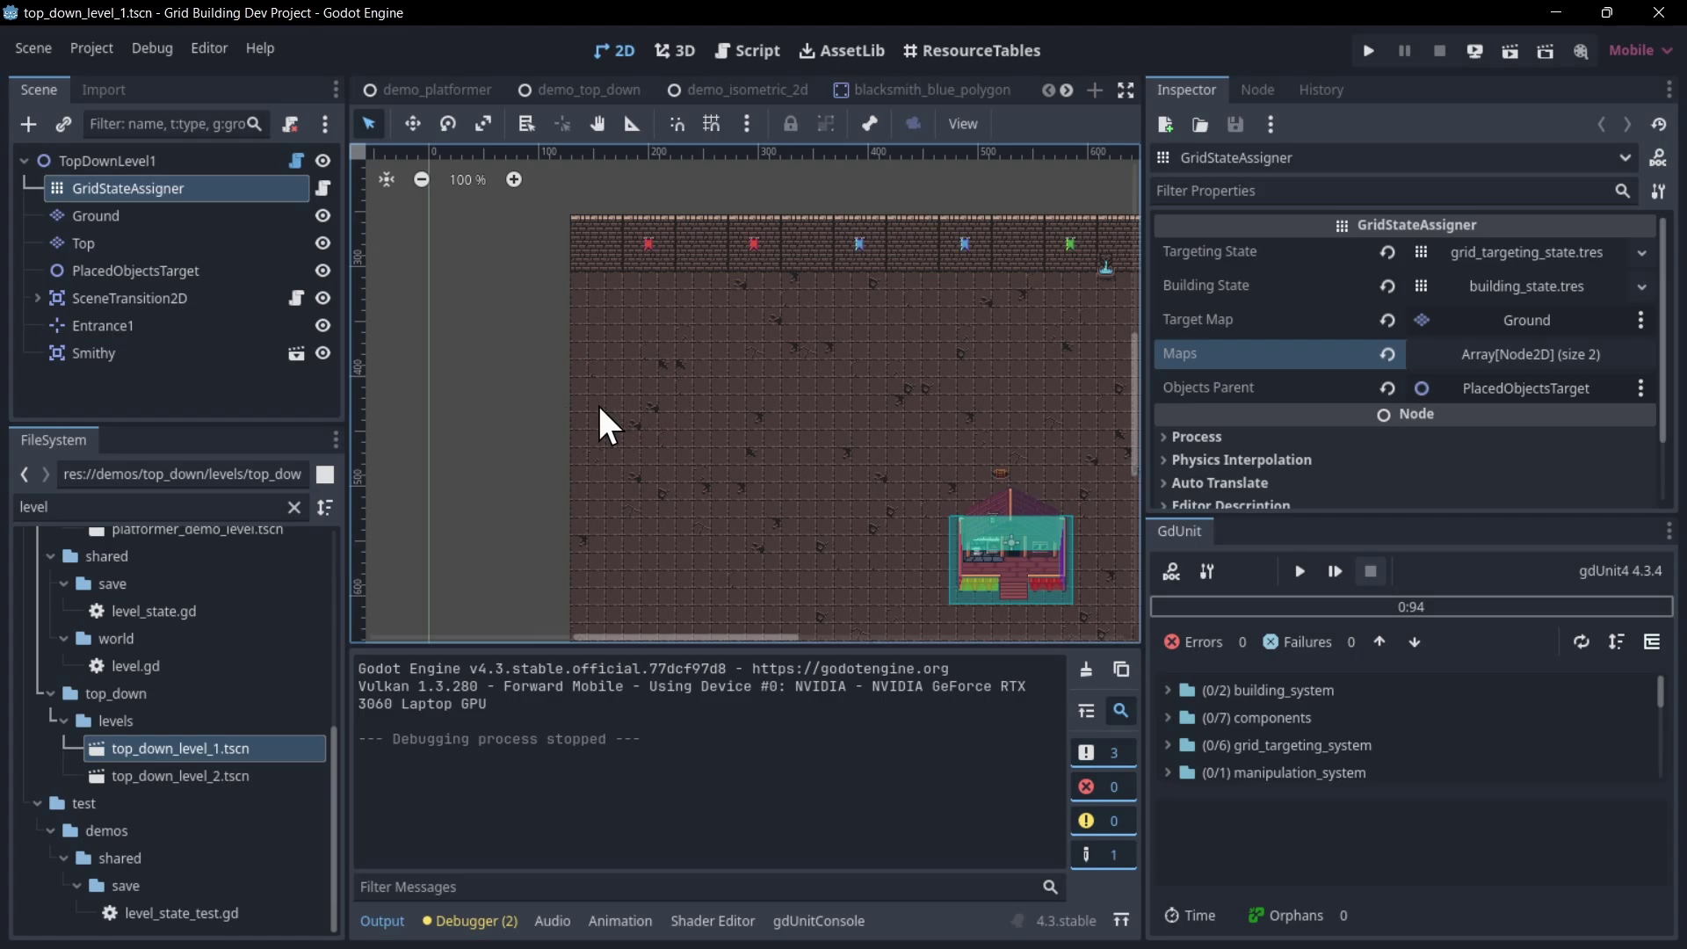
In demo_platformer, review GridTargetingSystem's Settings resource, then run the project with F5.
click(426, 88)
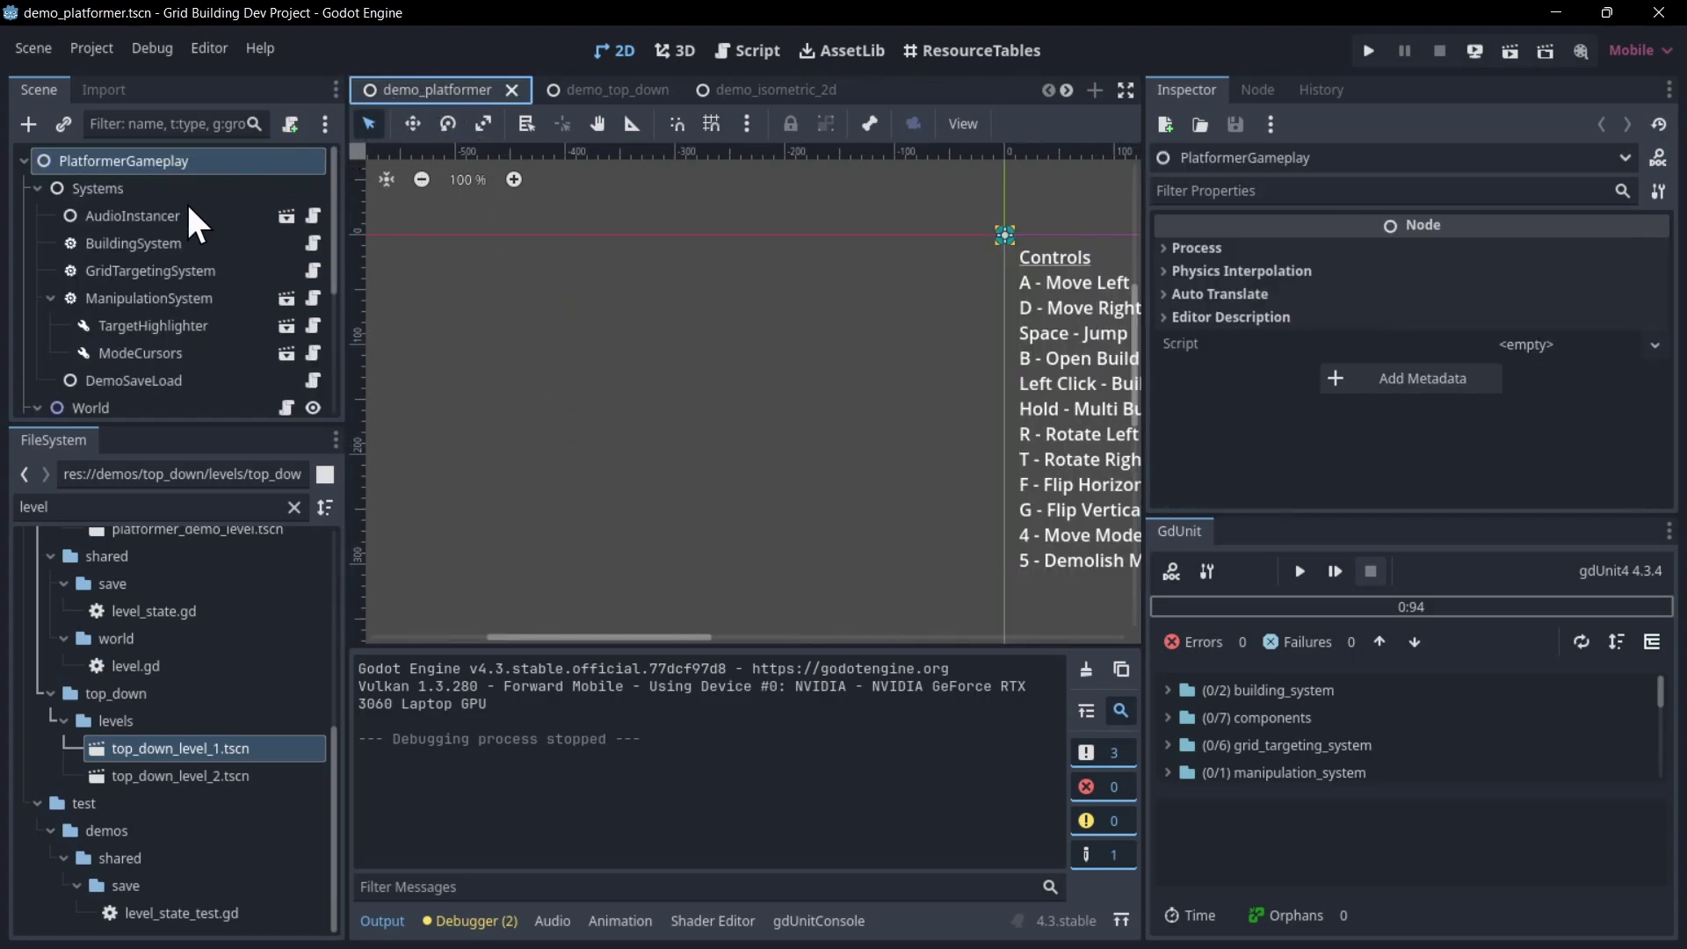
click(193, 271)
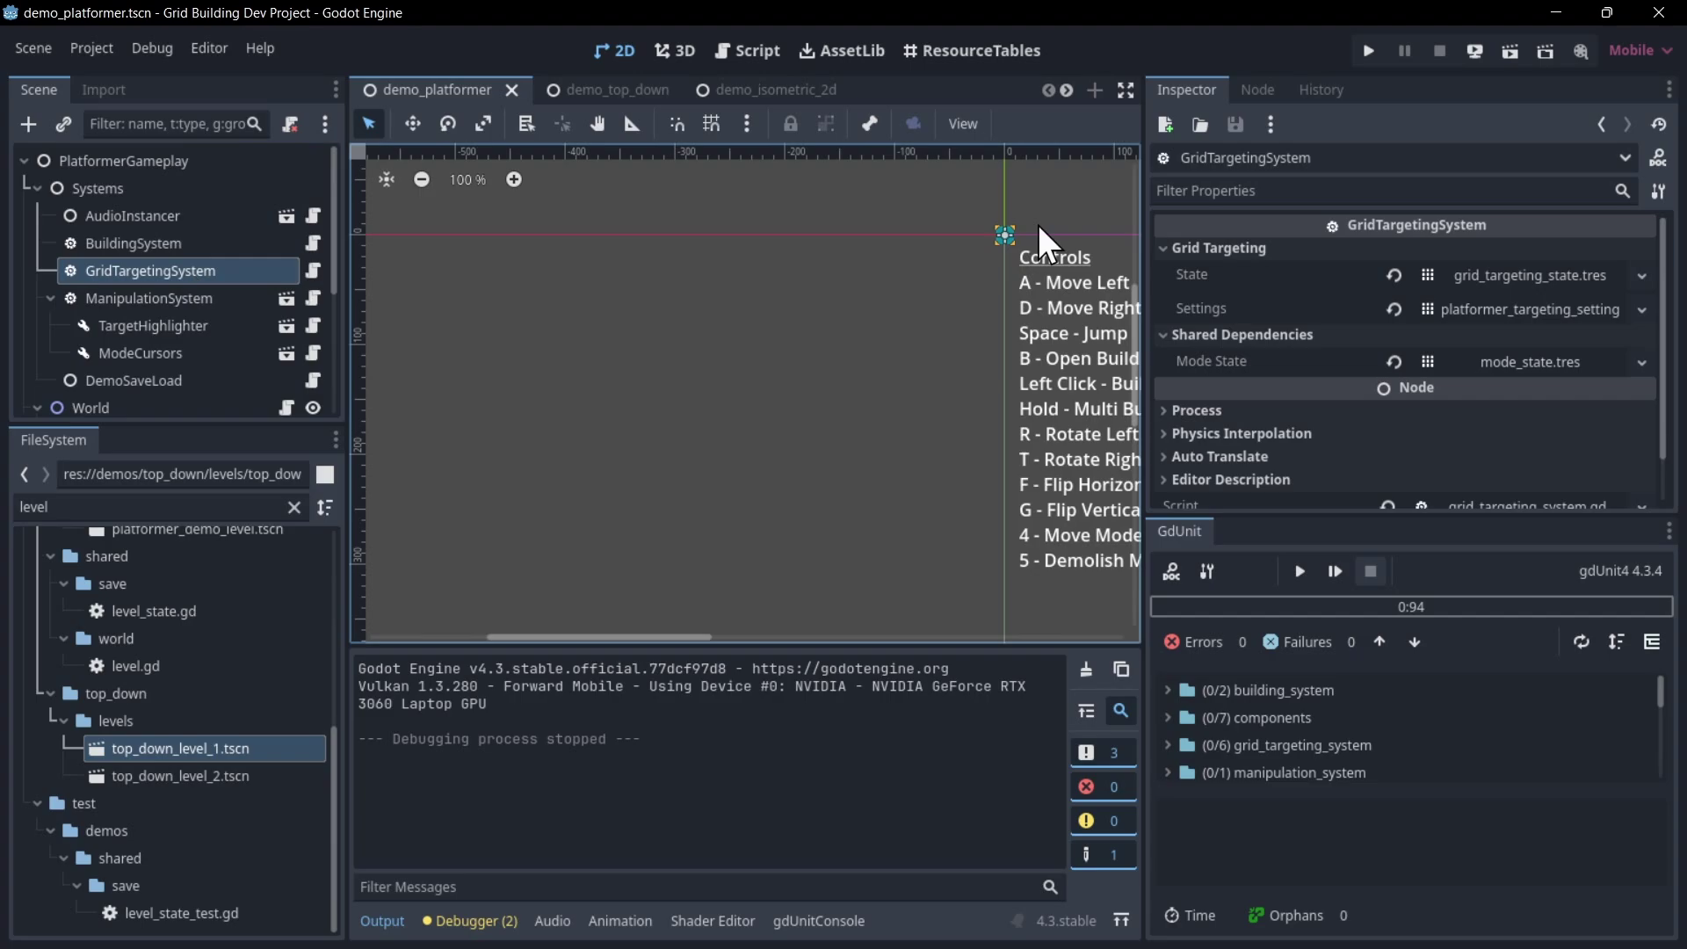
click(1451, 315)
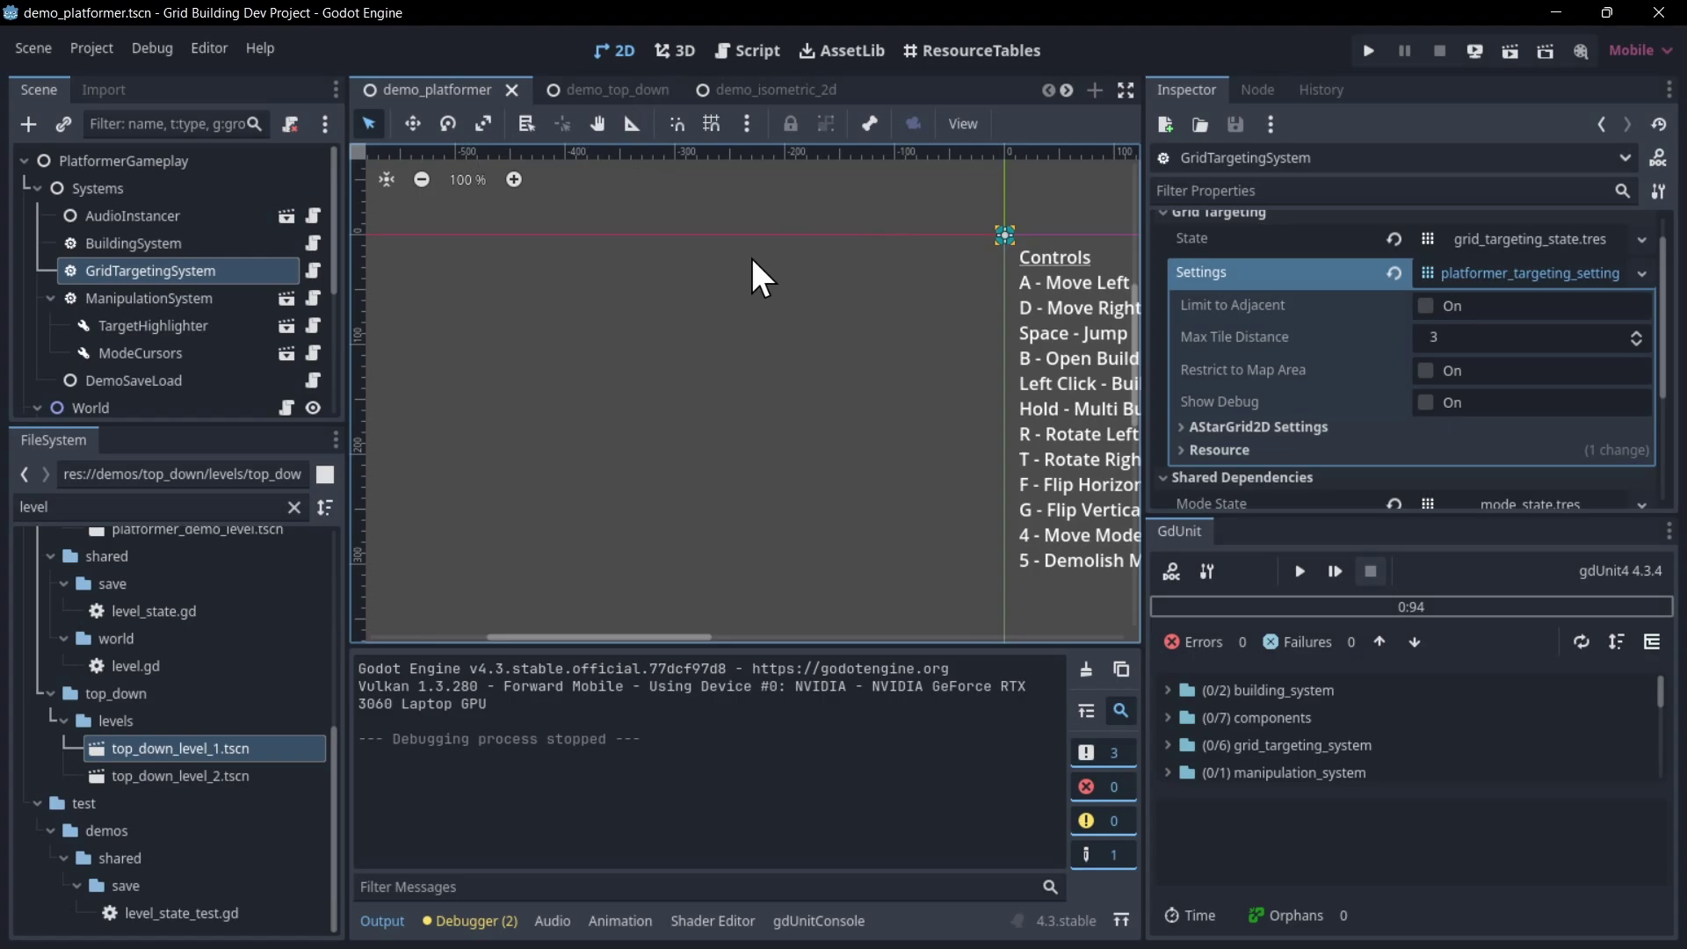
middle_drag(835, 240, 796, 241)
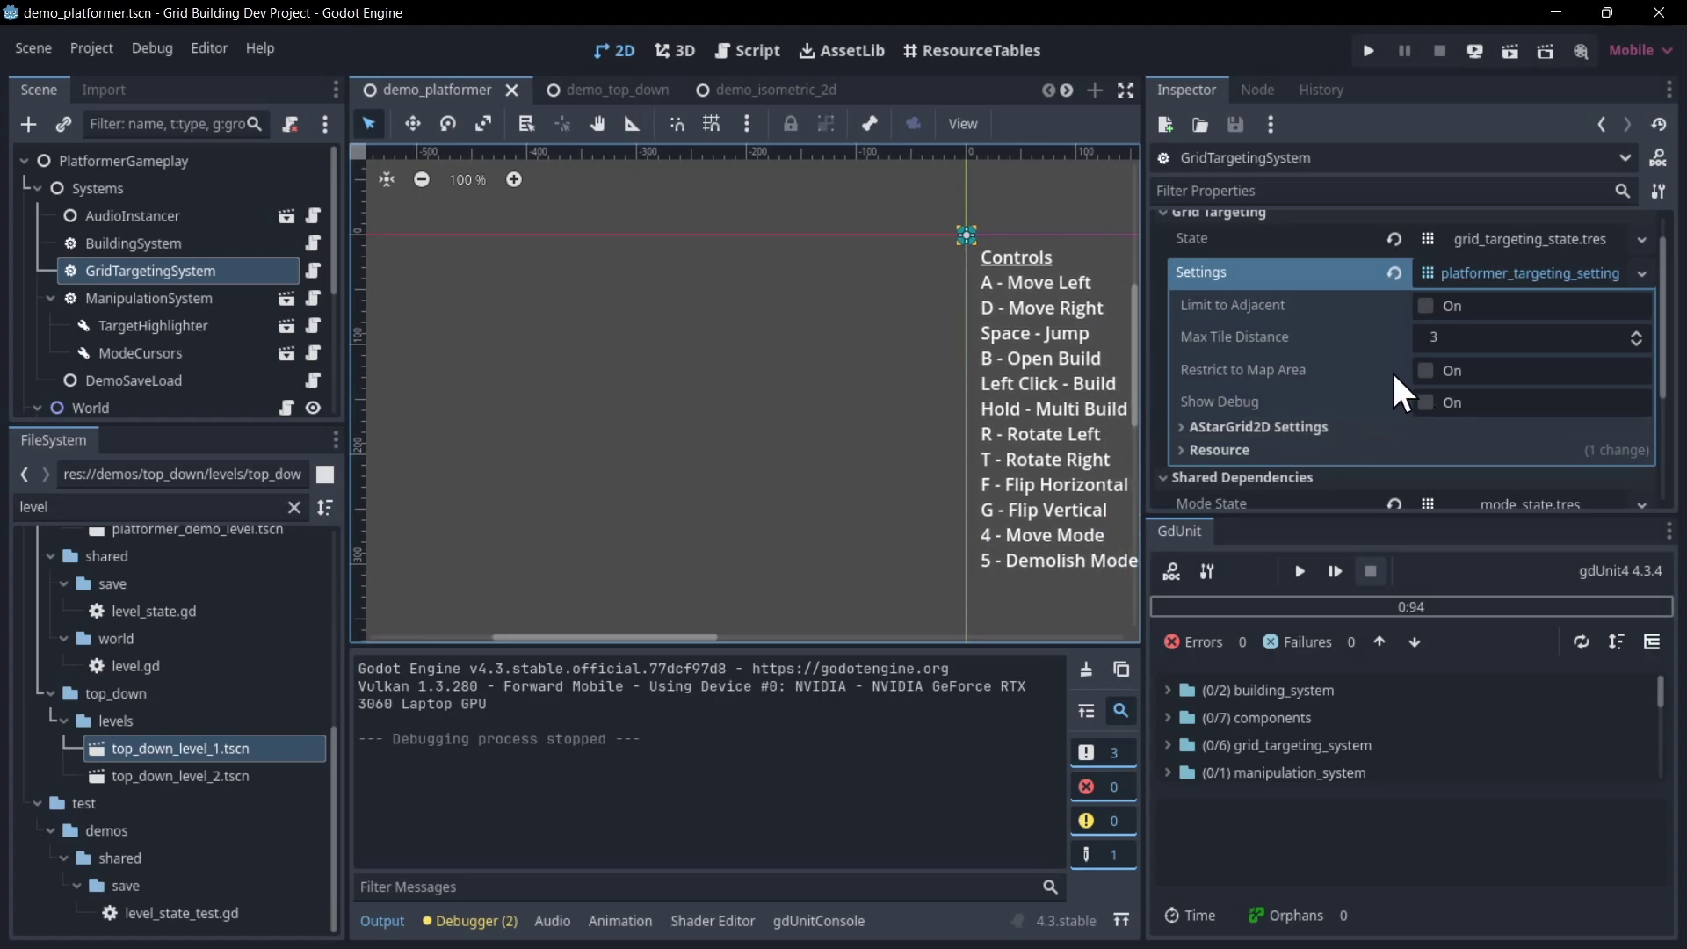
middle_drag(750, 387, 697, 385)
click(1234, 274)
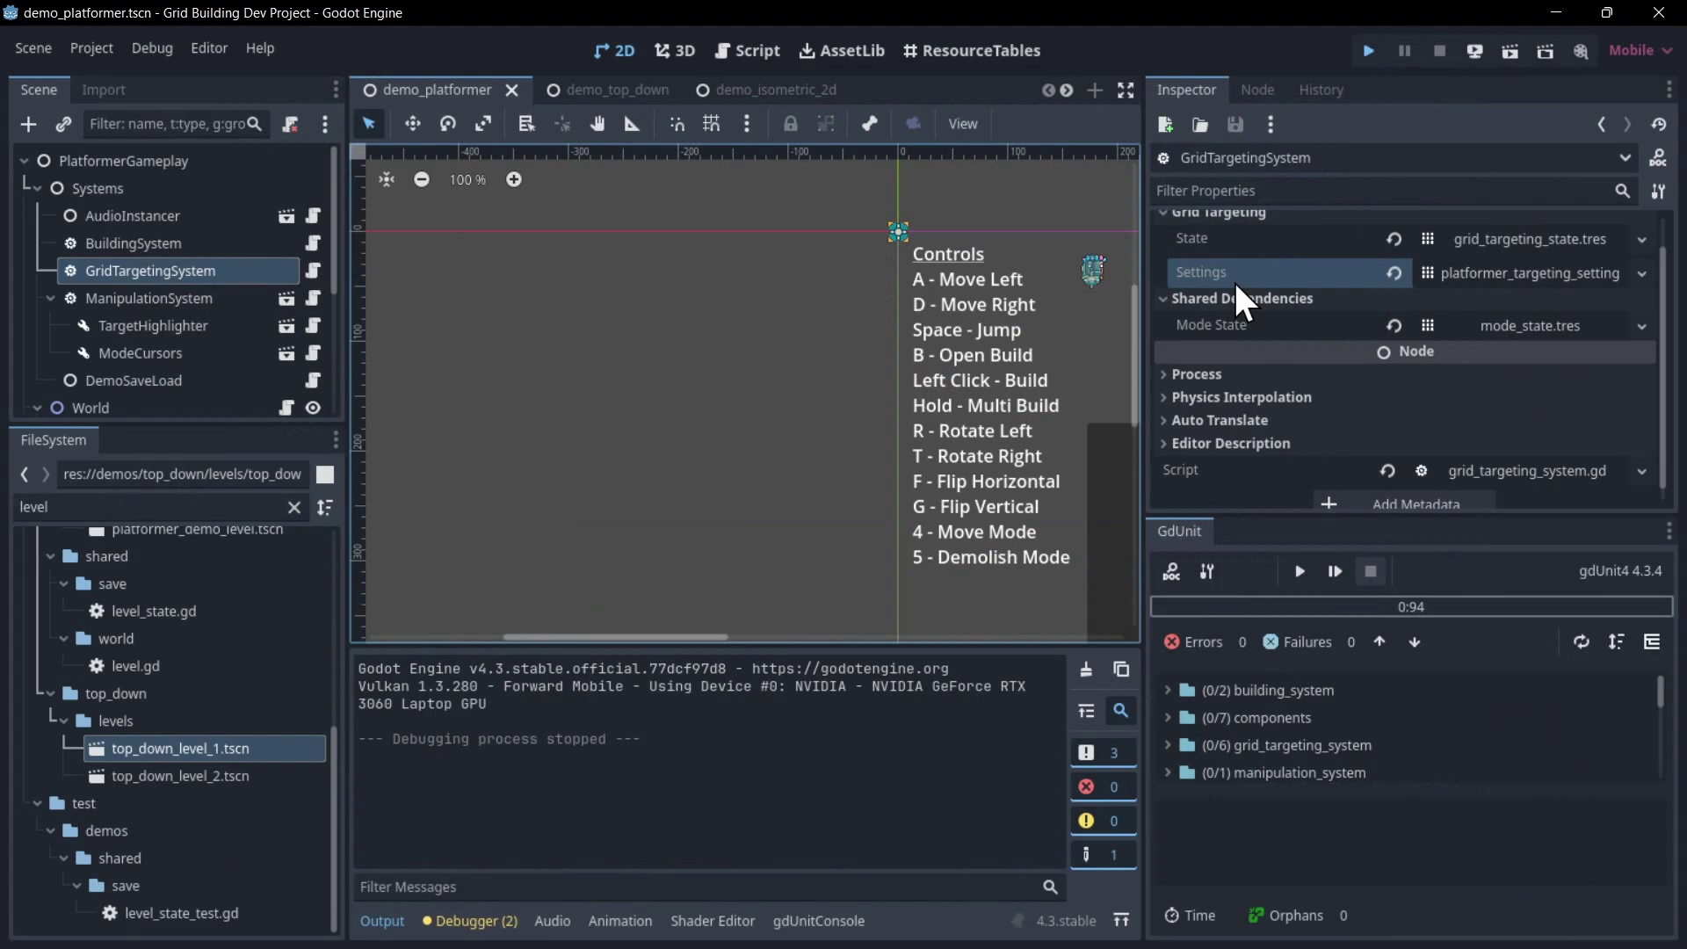
key(F5)
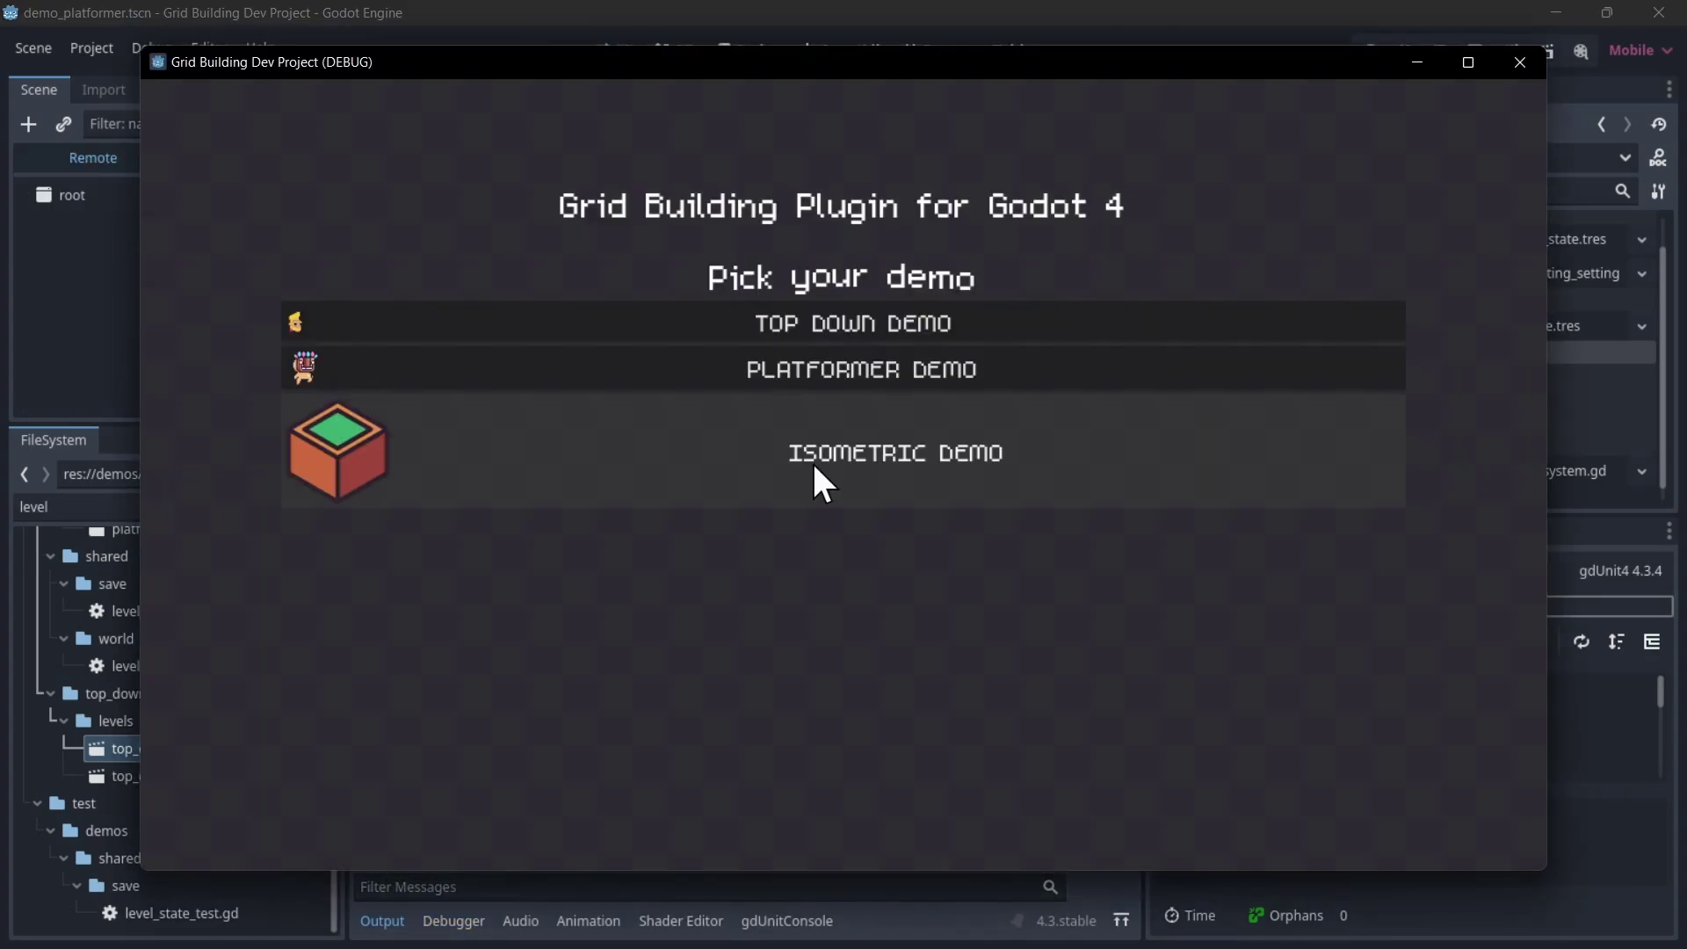
Launch the Isometric Demo and pick Blacksmith (Blue) from the build menu.
click(812, 460)
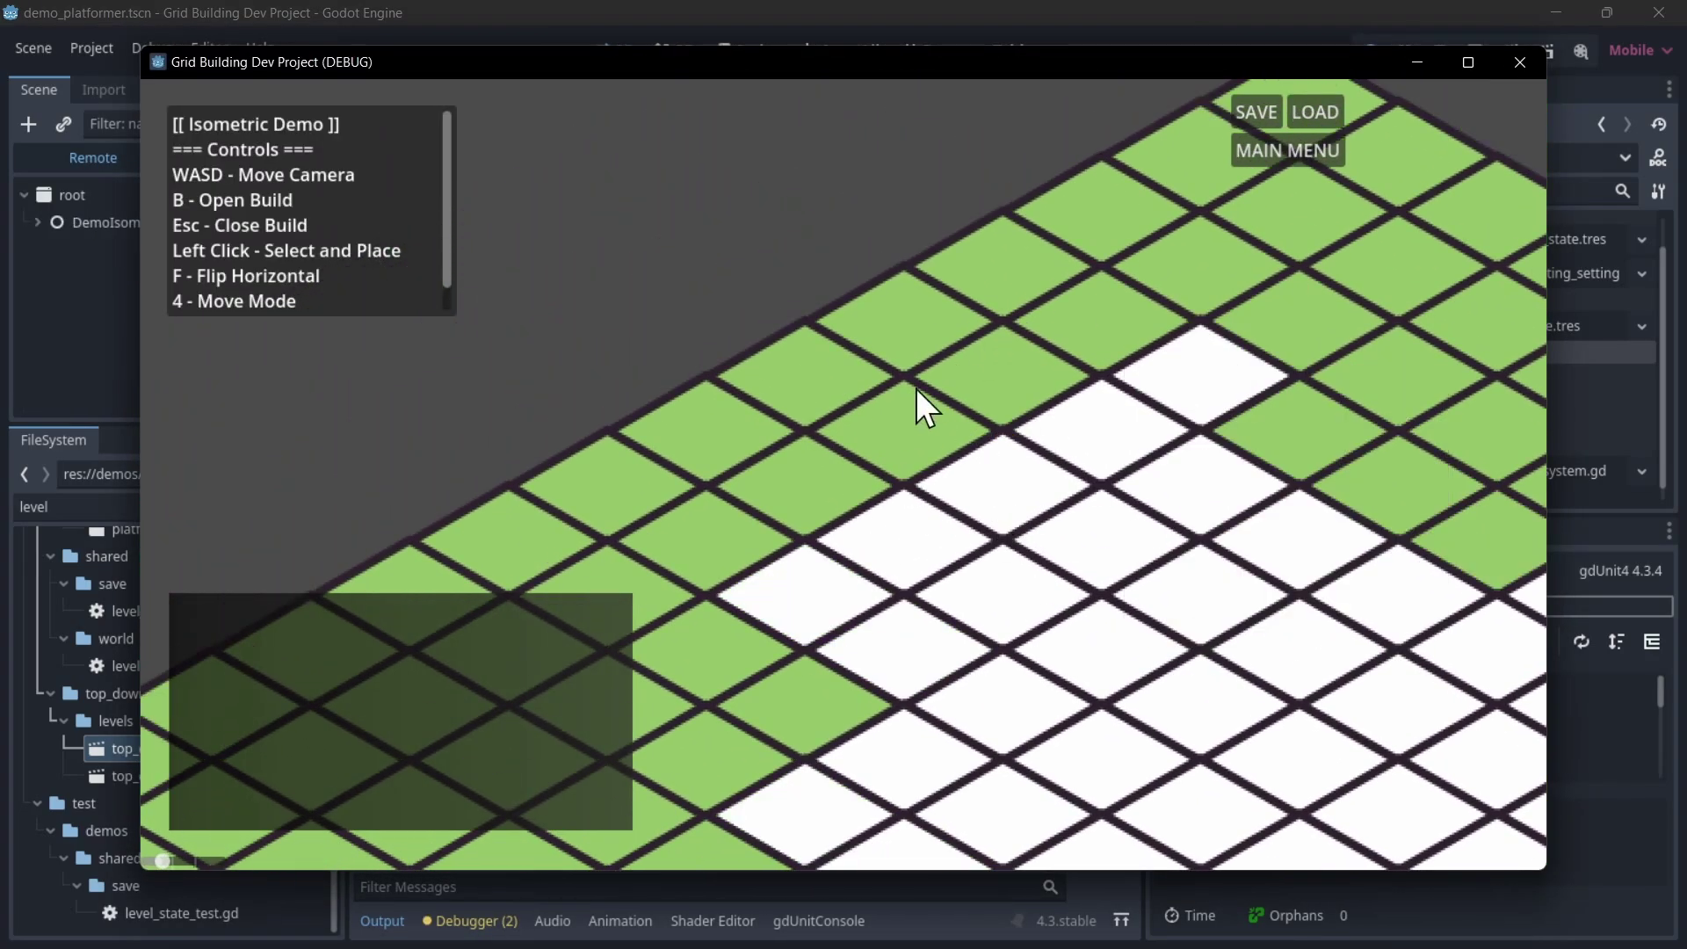
key(b)
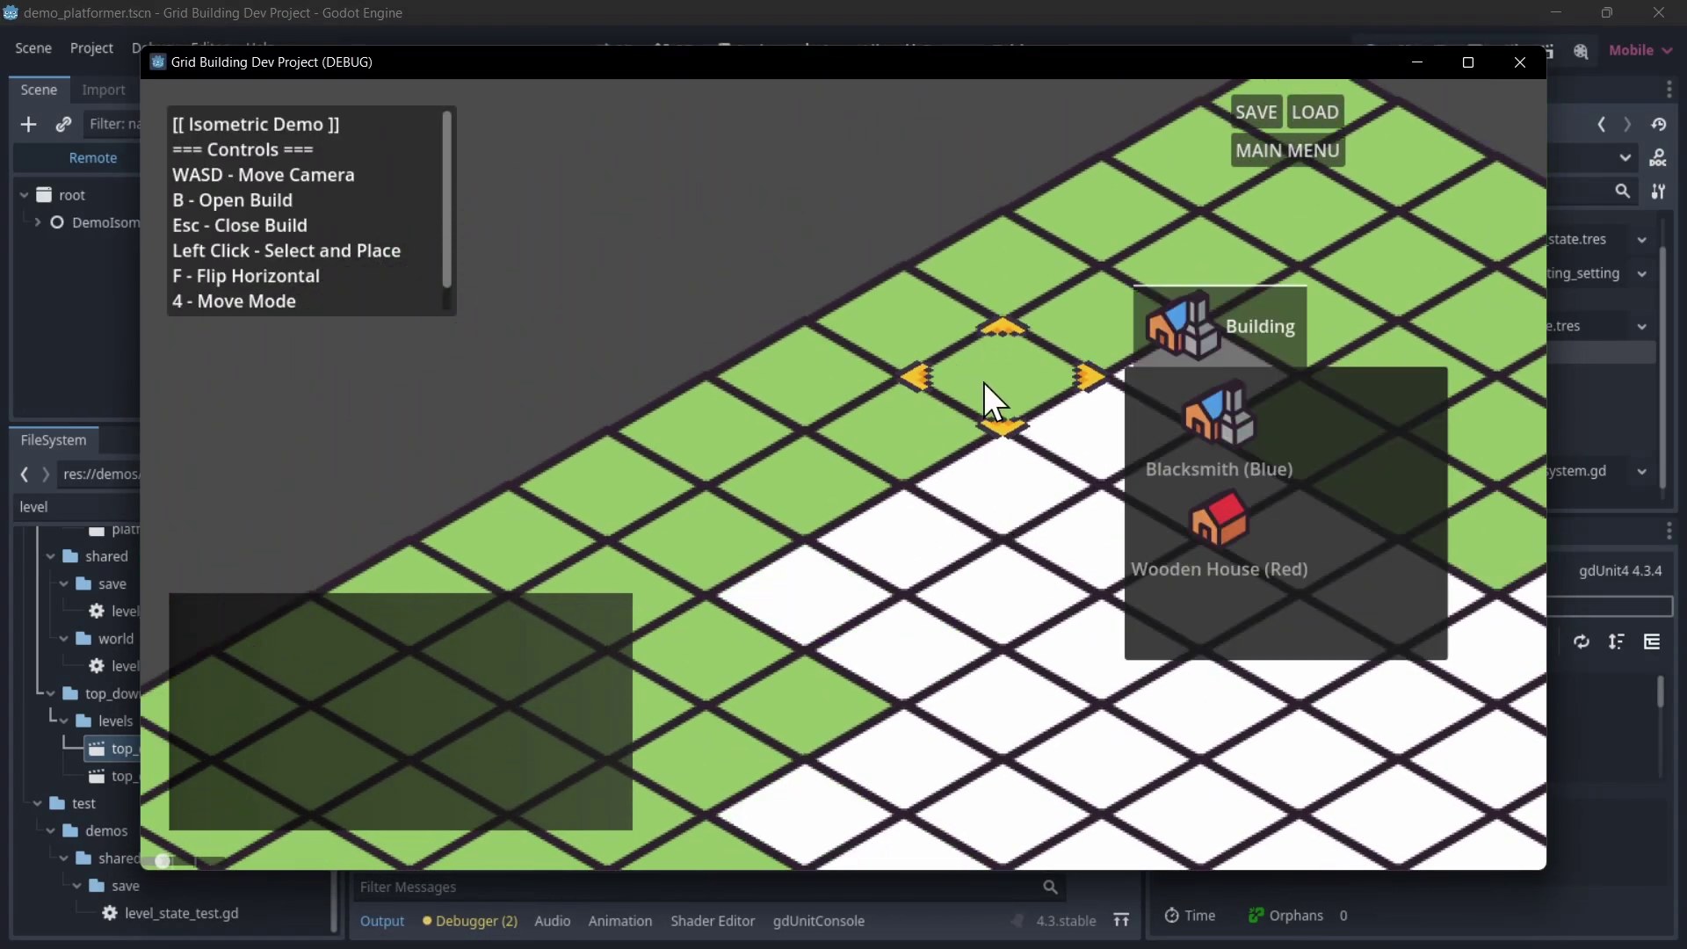
click(1165, 415)
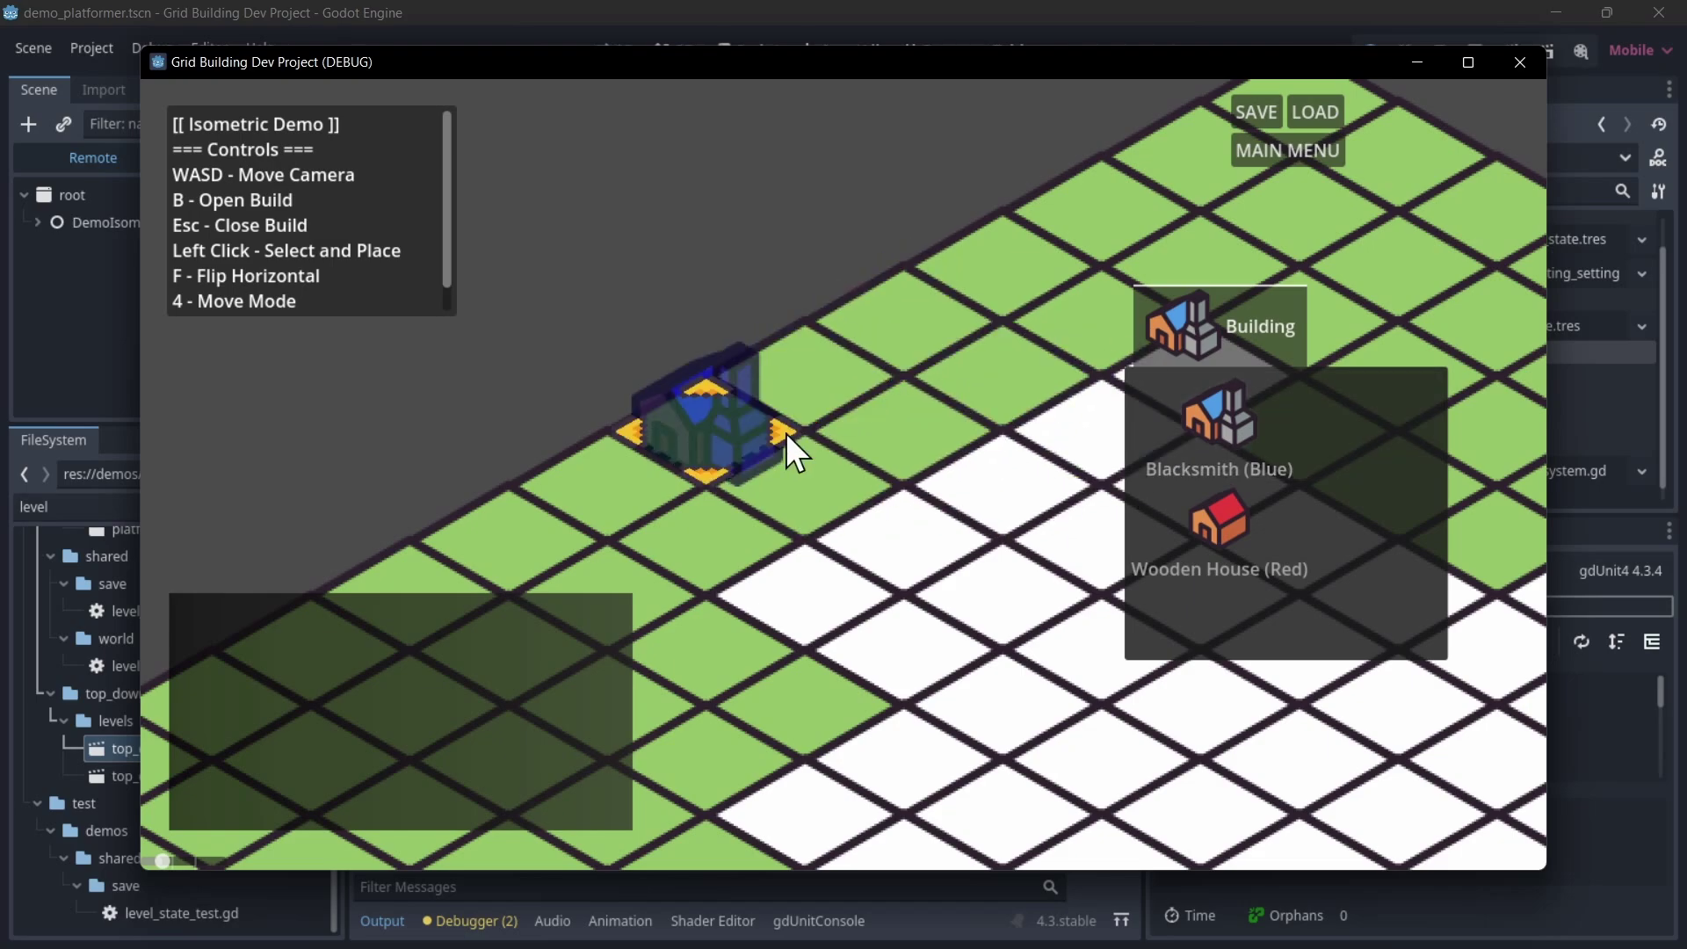
Move the camera around the grid with W and S, then quit to the main menu and close the game.
key(w)
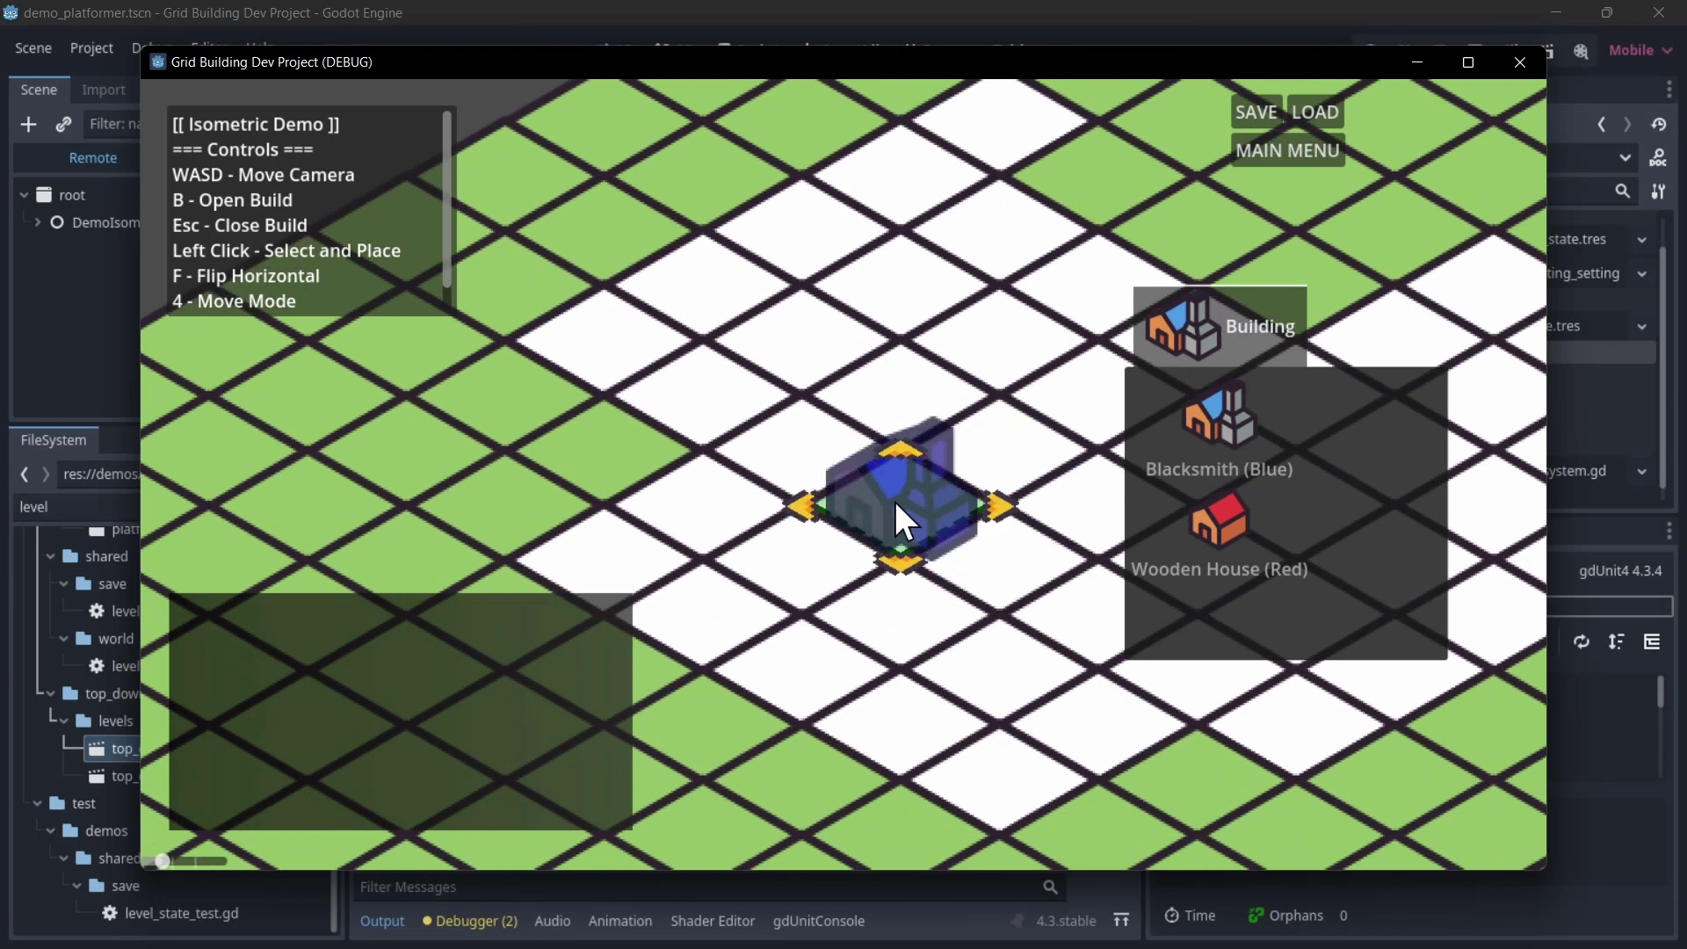
key(w)
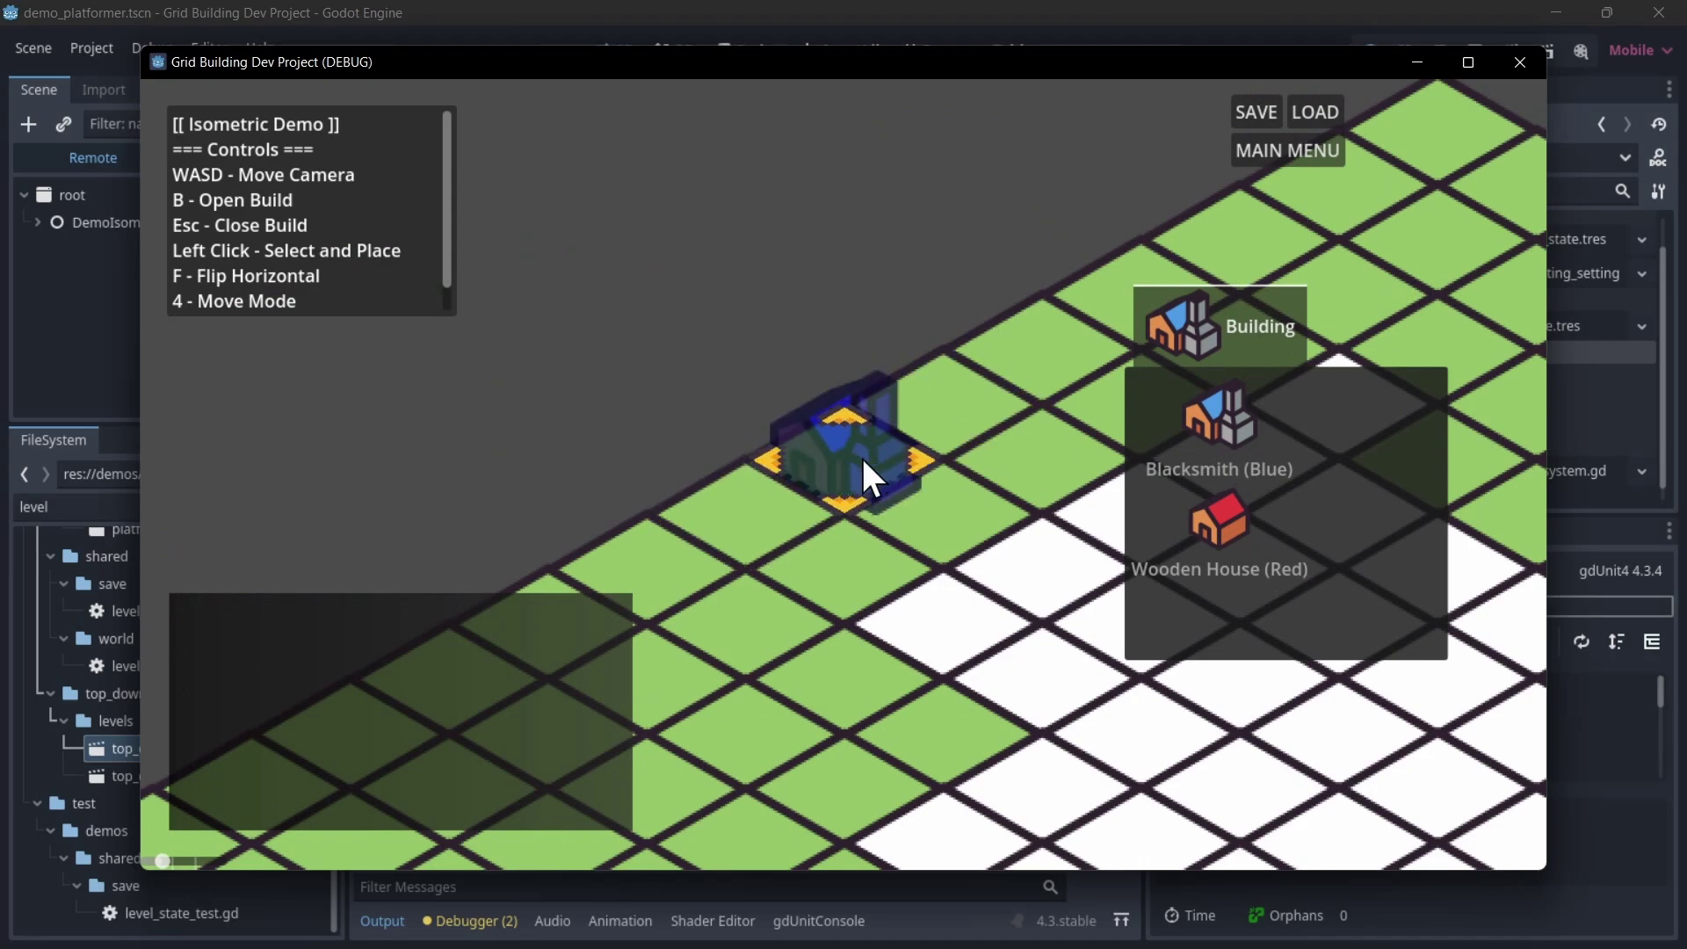
key(s)
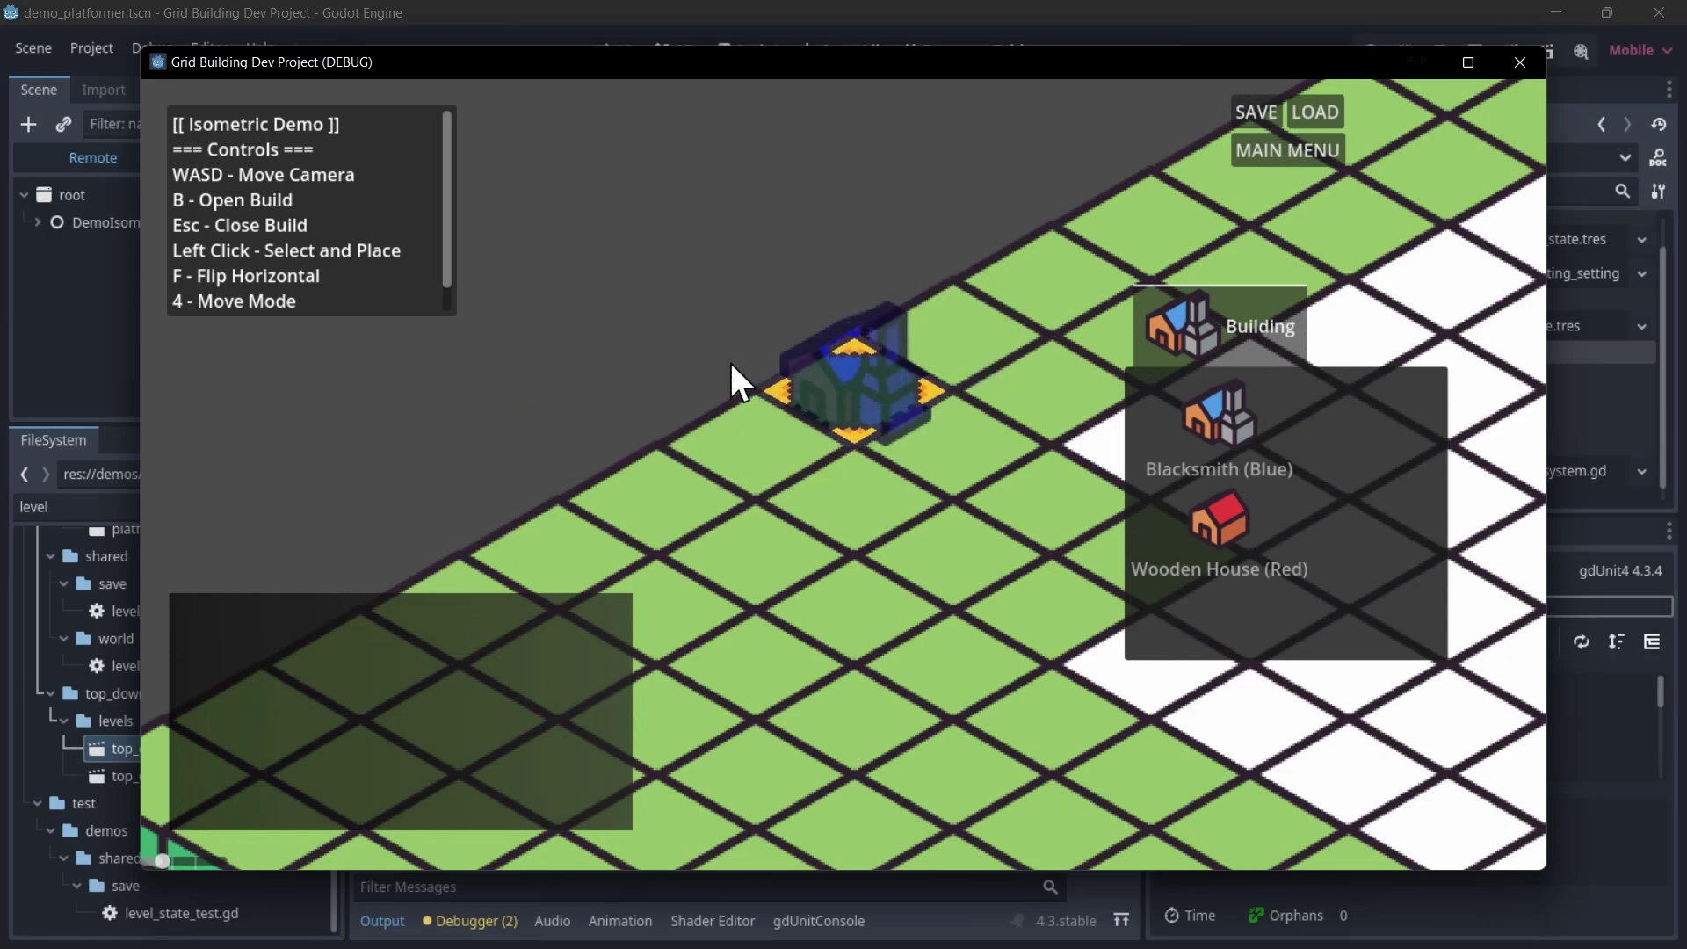
key(s)
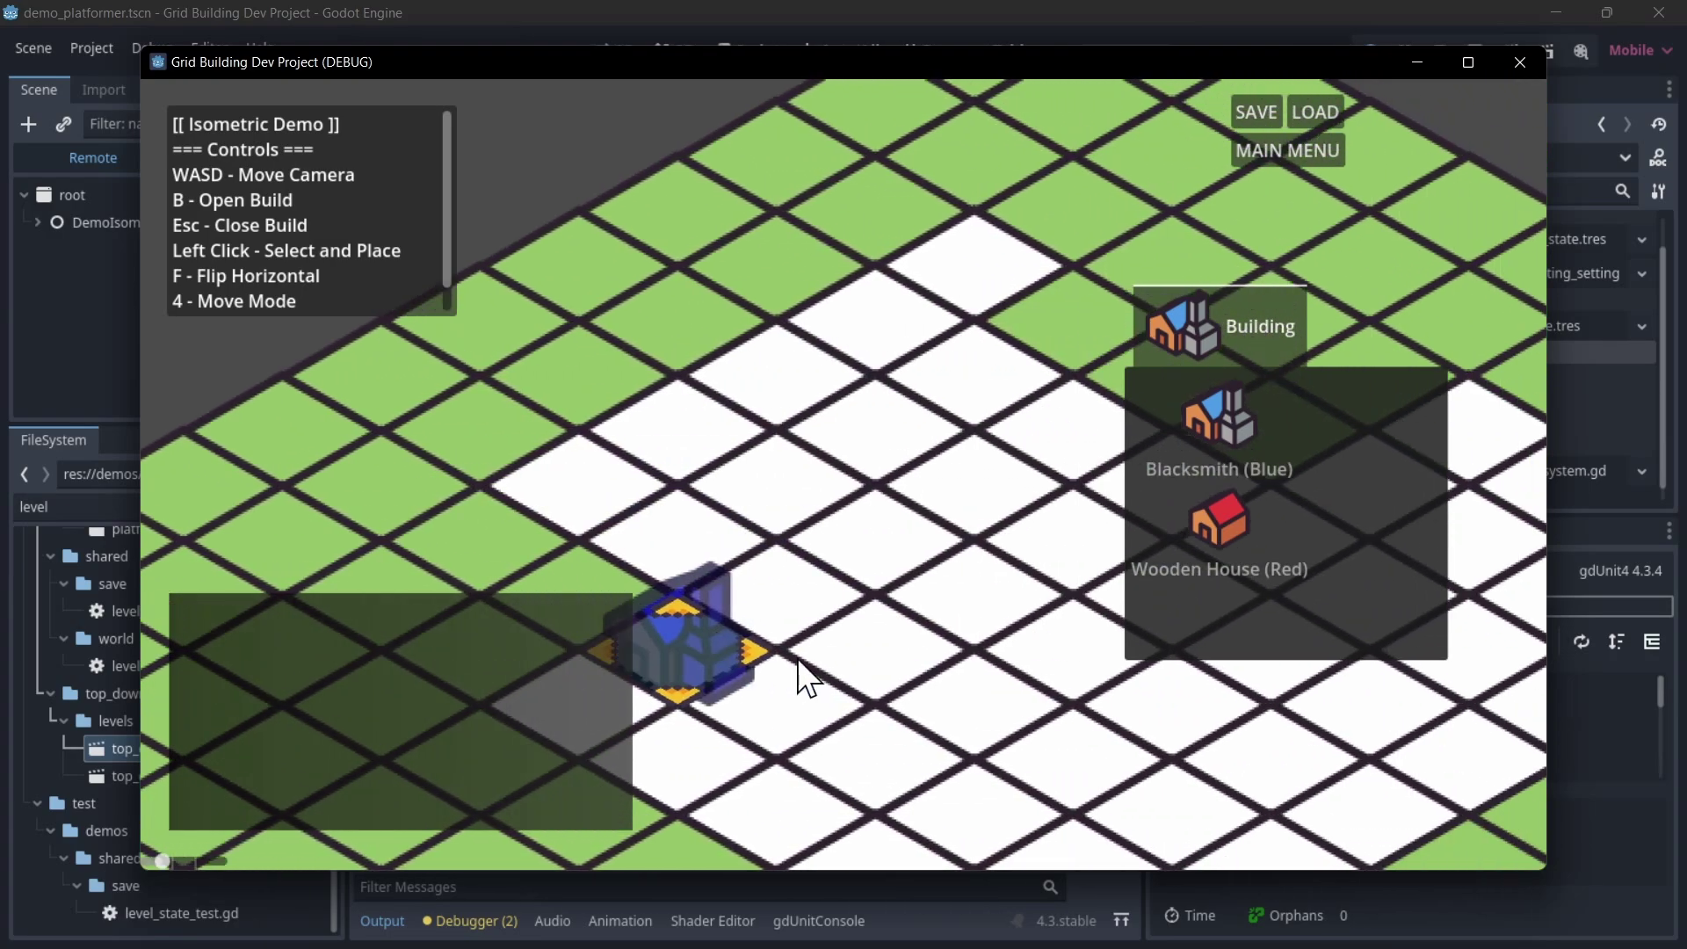
key(Escape)
click(1288, 154)
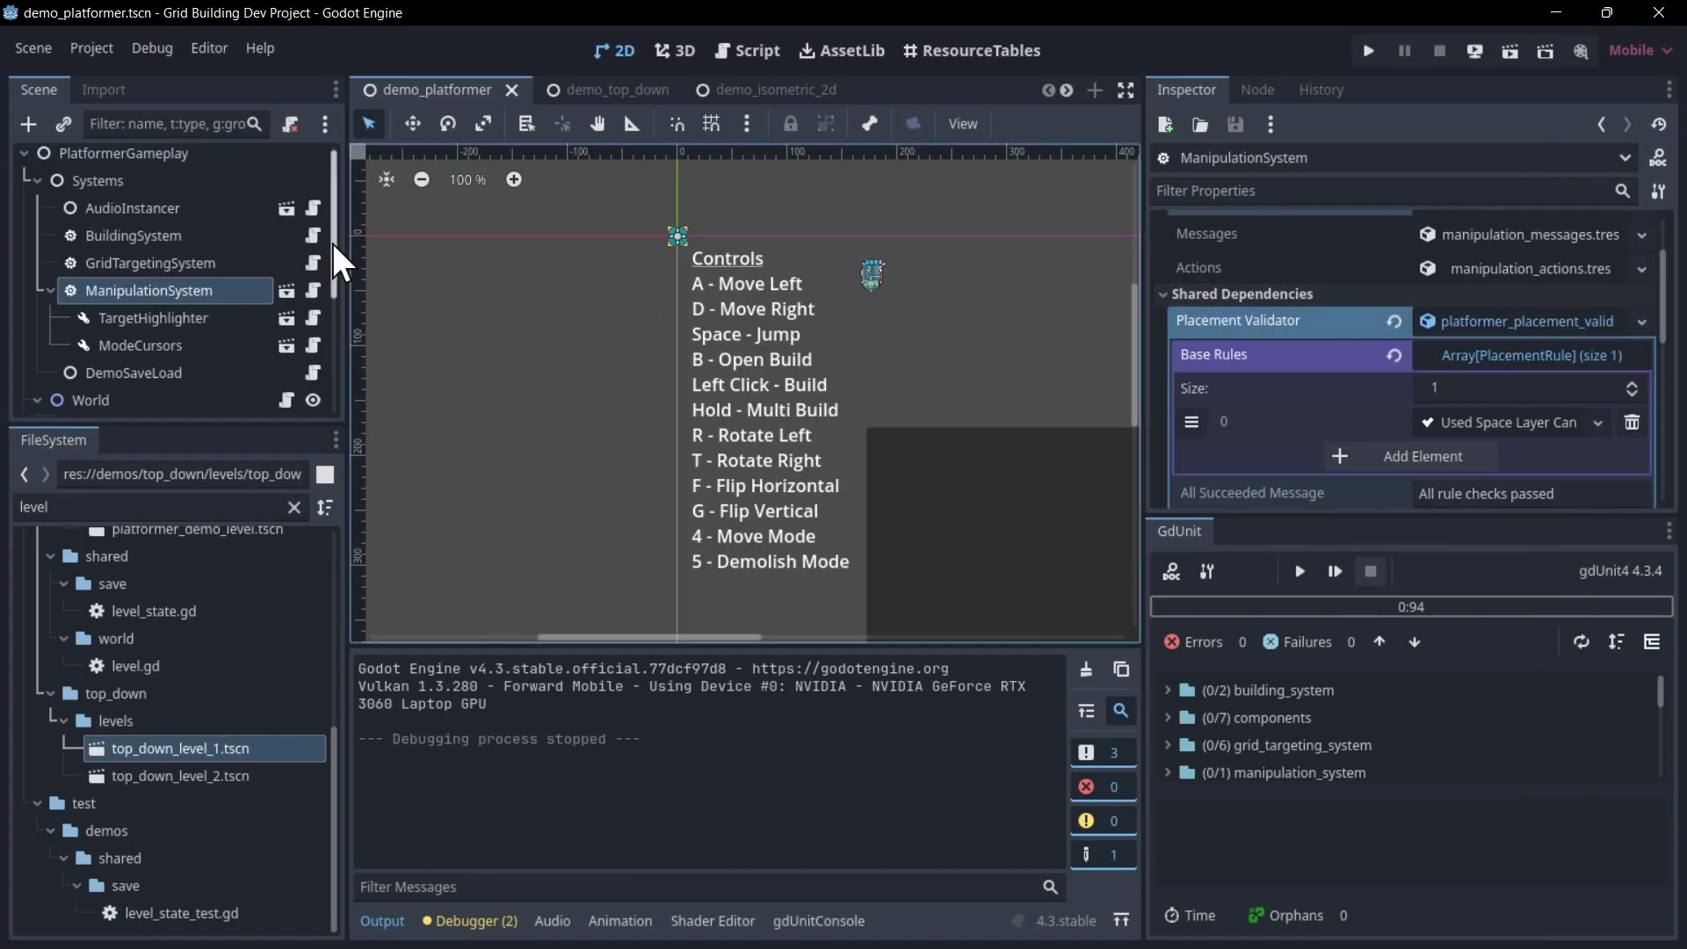
Widen the Inspector, unfold ManipulationSystem's Used Space Layer rule to view its layer 10 mask, and rerun the project.
middle_drag(945, 304, 842, 325)
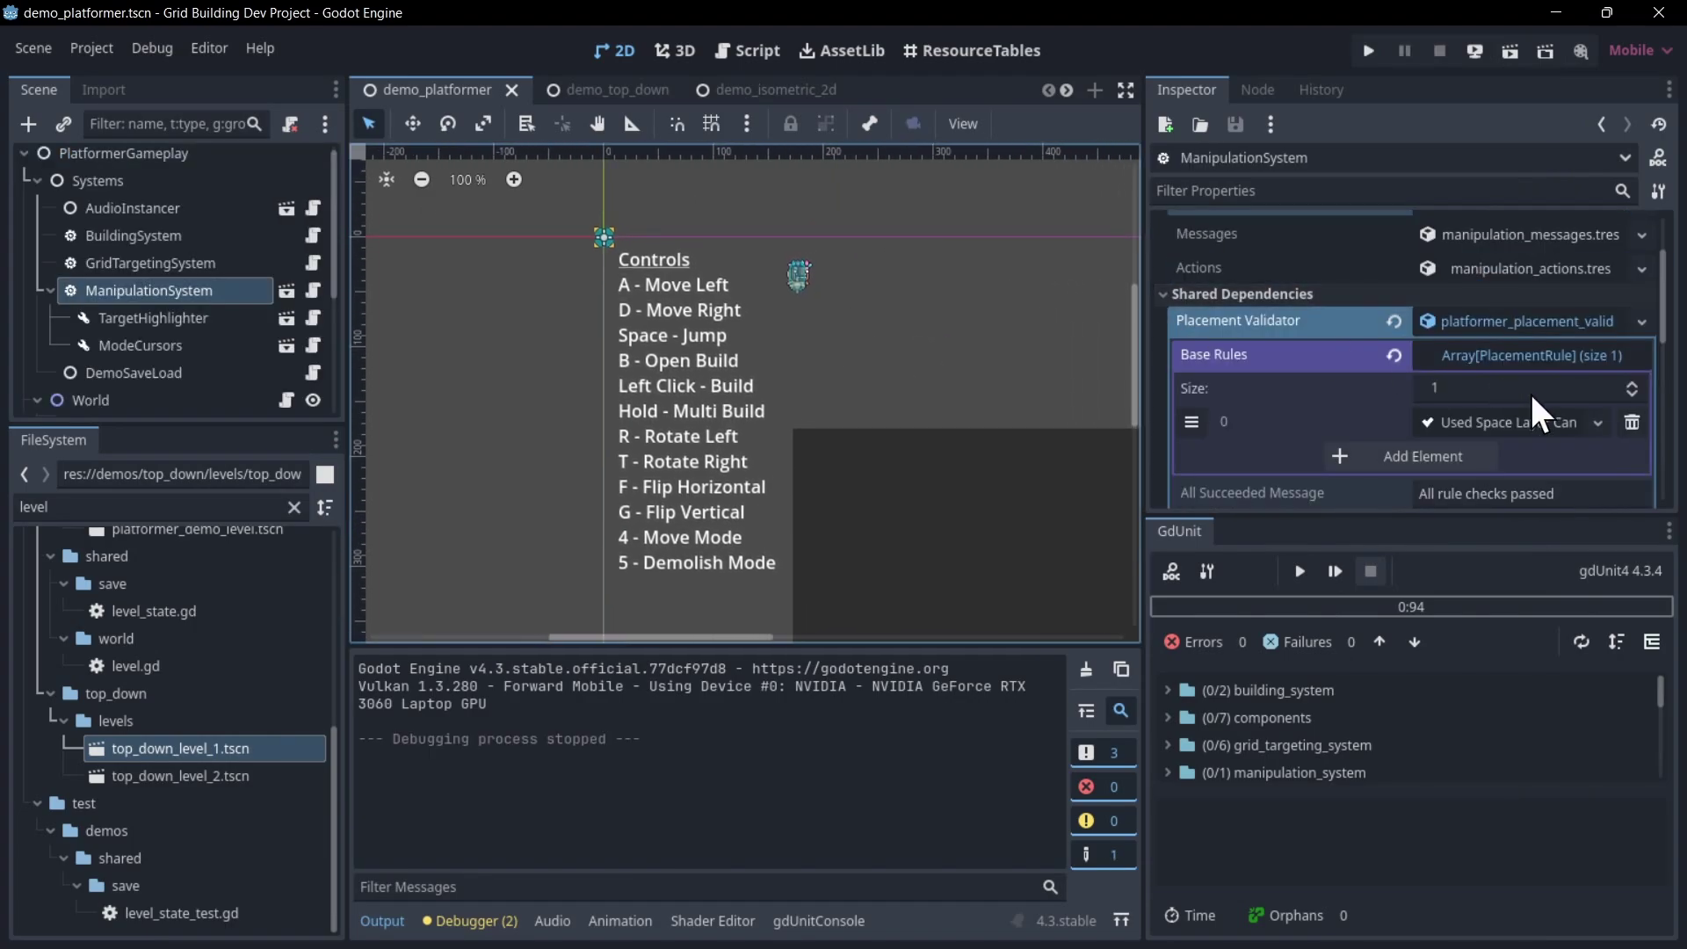
drag(1141, 357, 923, 350)
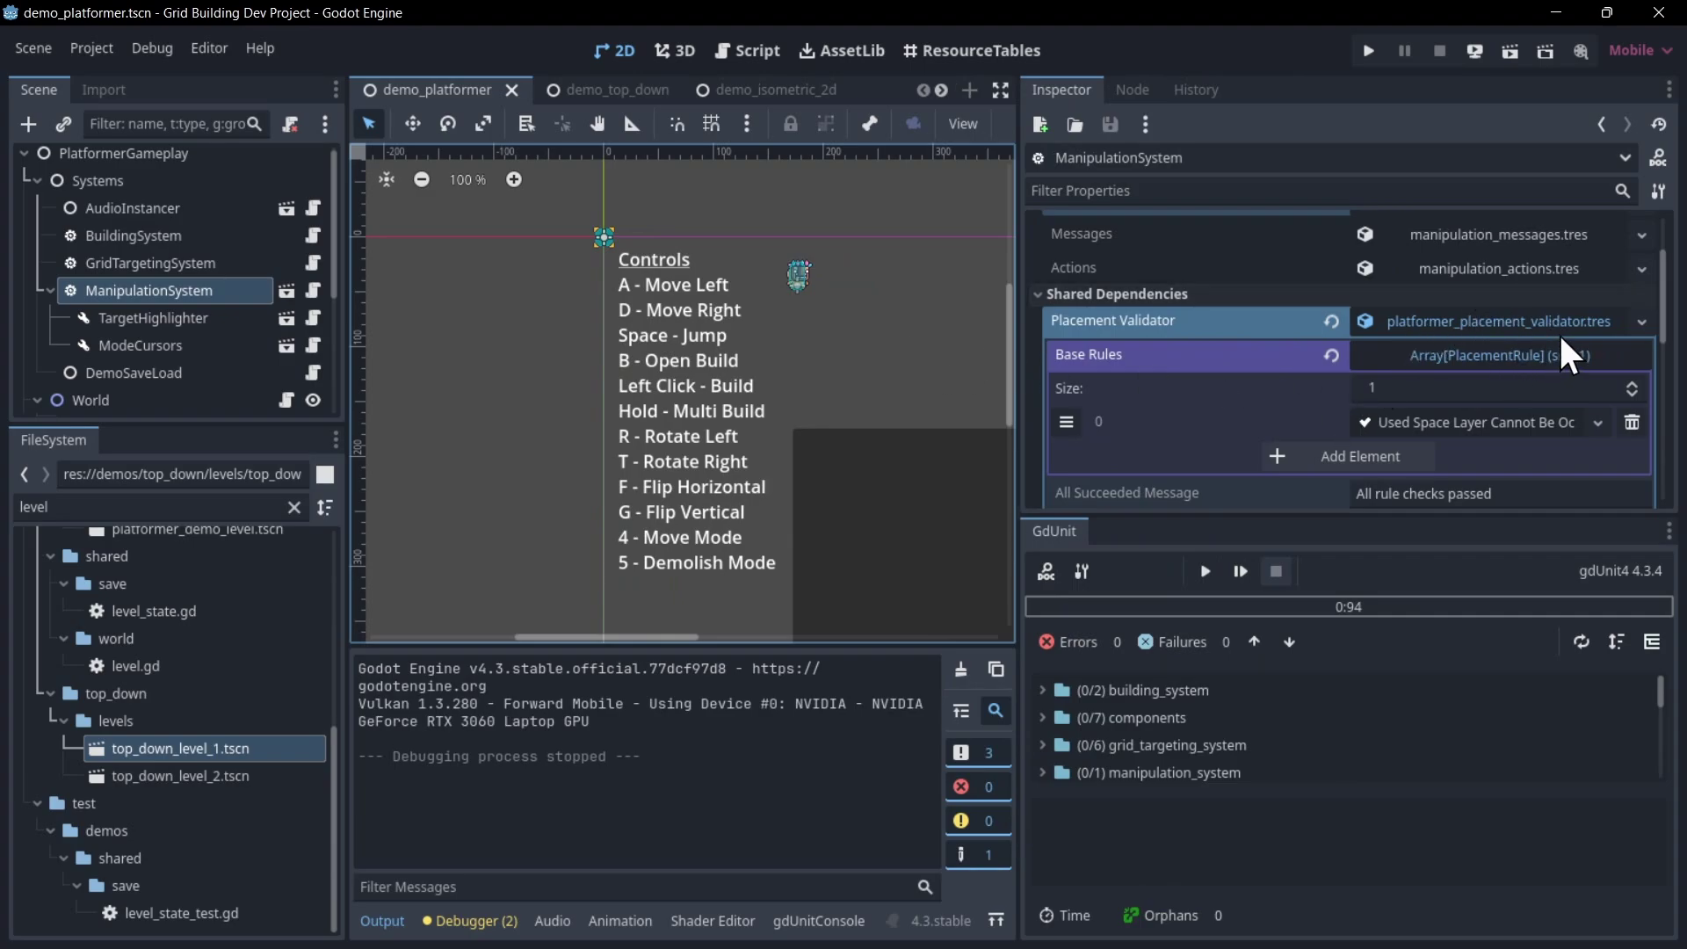
click(1536, 423)
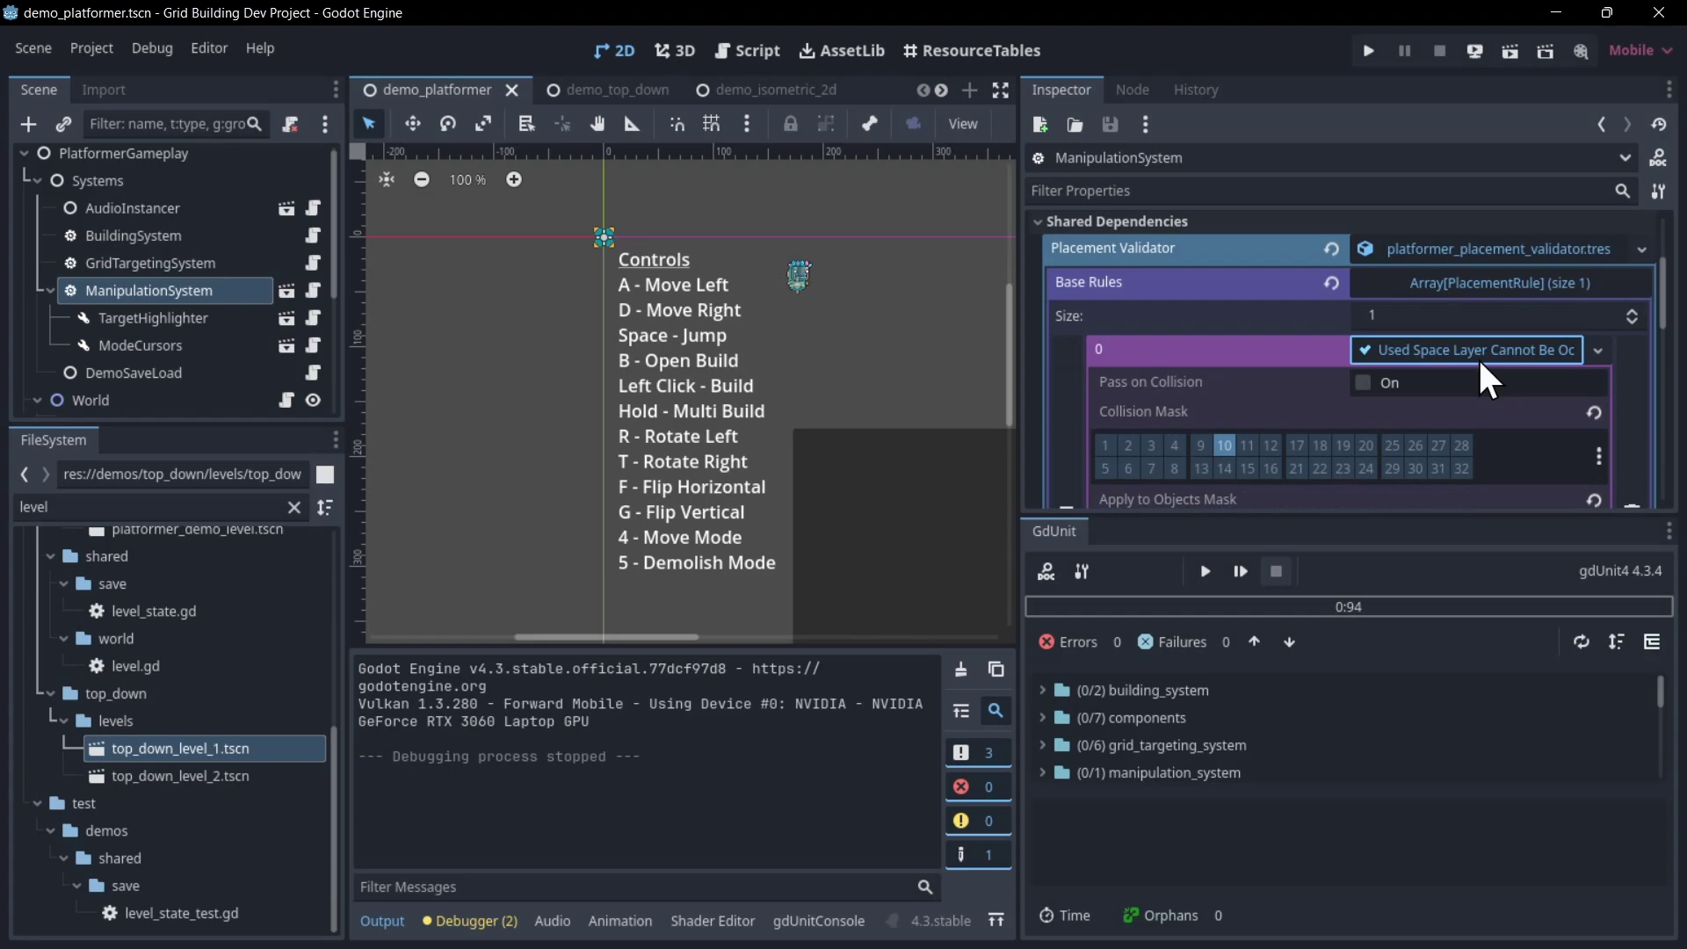
scroll(1467, 325, down, 2)
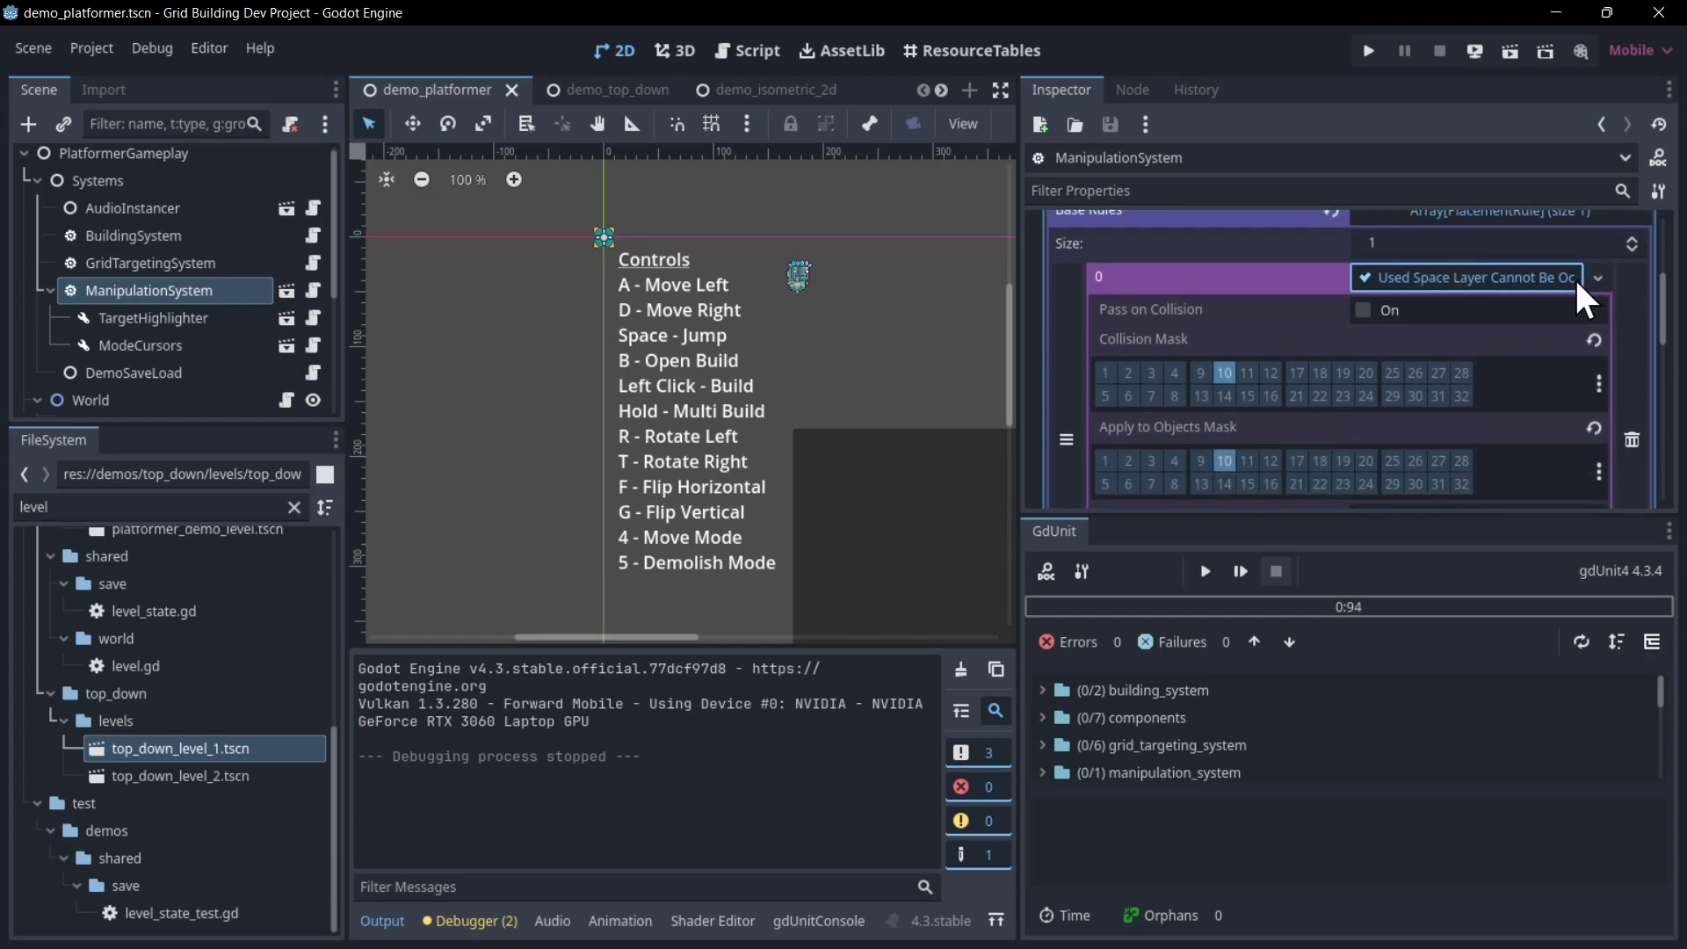
scroll(1245, 337, down, 1)
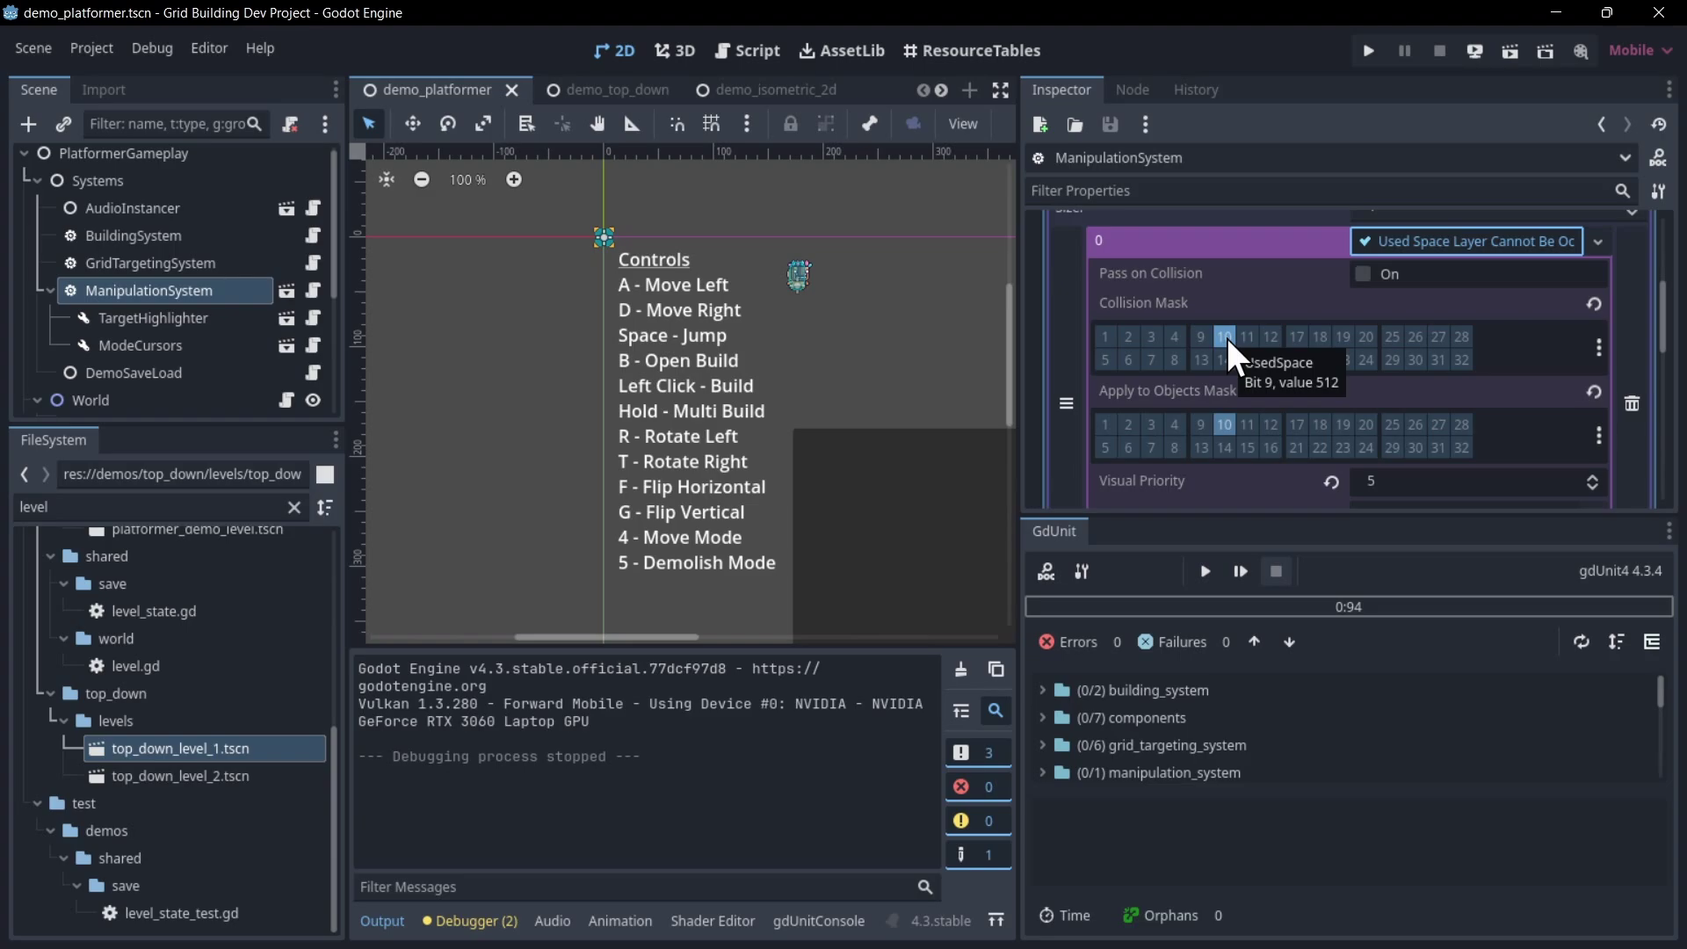
click(1364, 52)
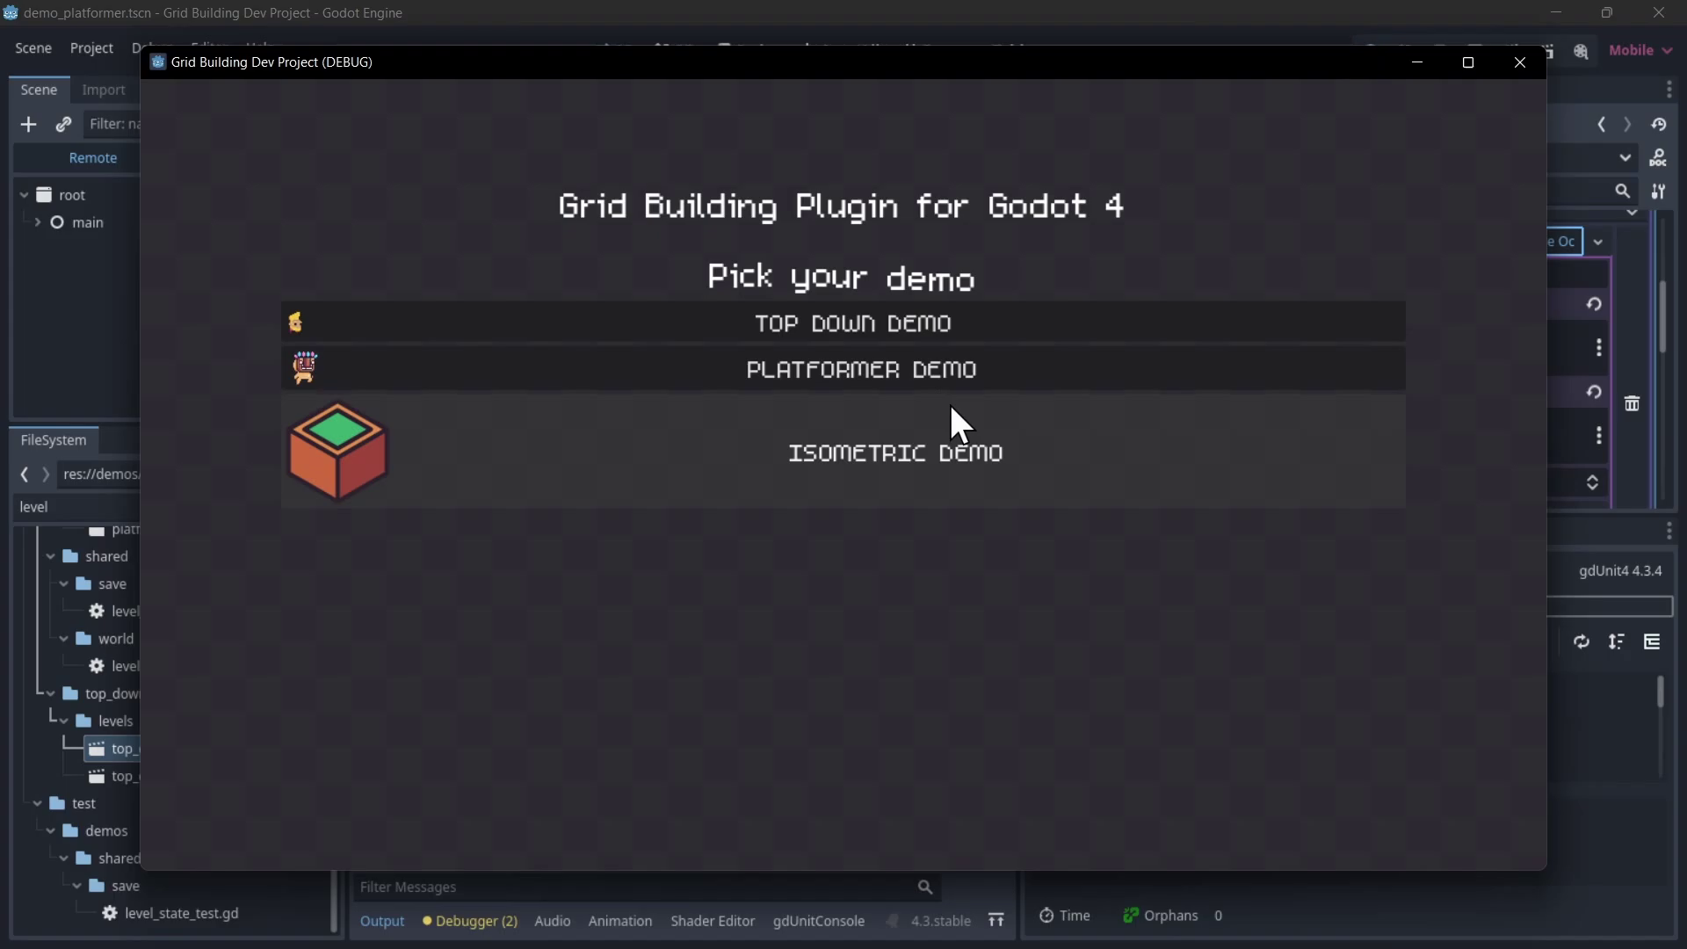
Run the Platformer Demo and try placing a Box below the floor, failing the Buildable and Used Space rules.
click(957, 376)
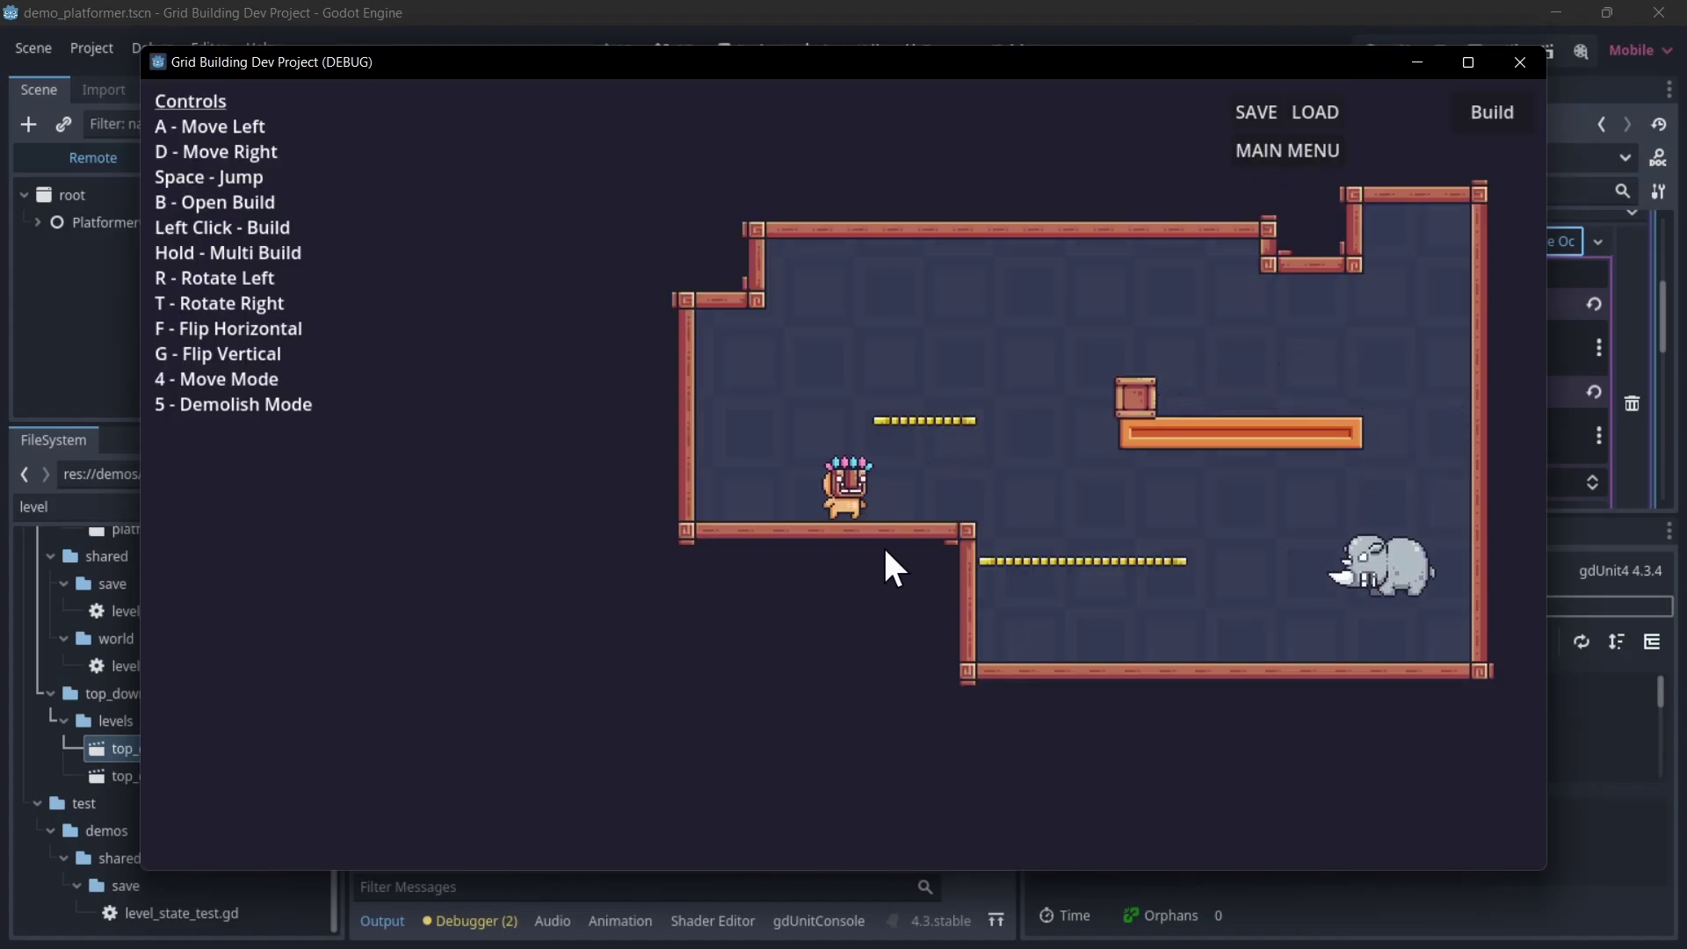
key(b)
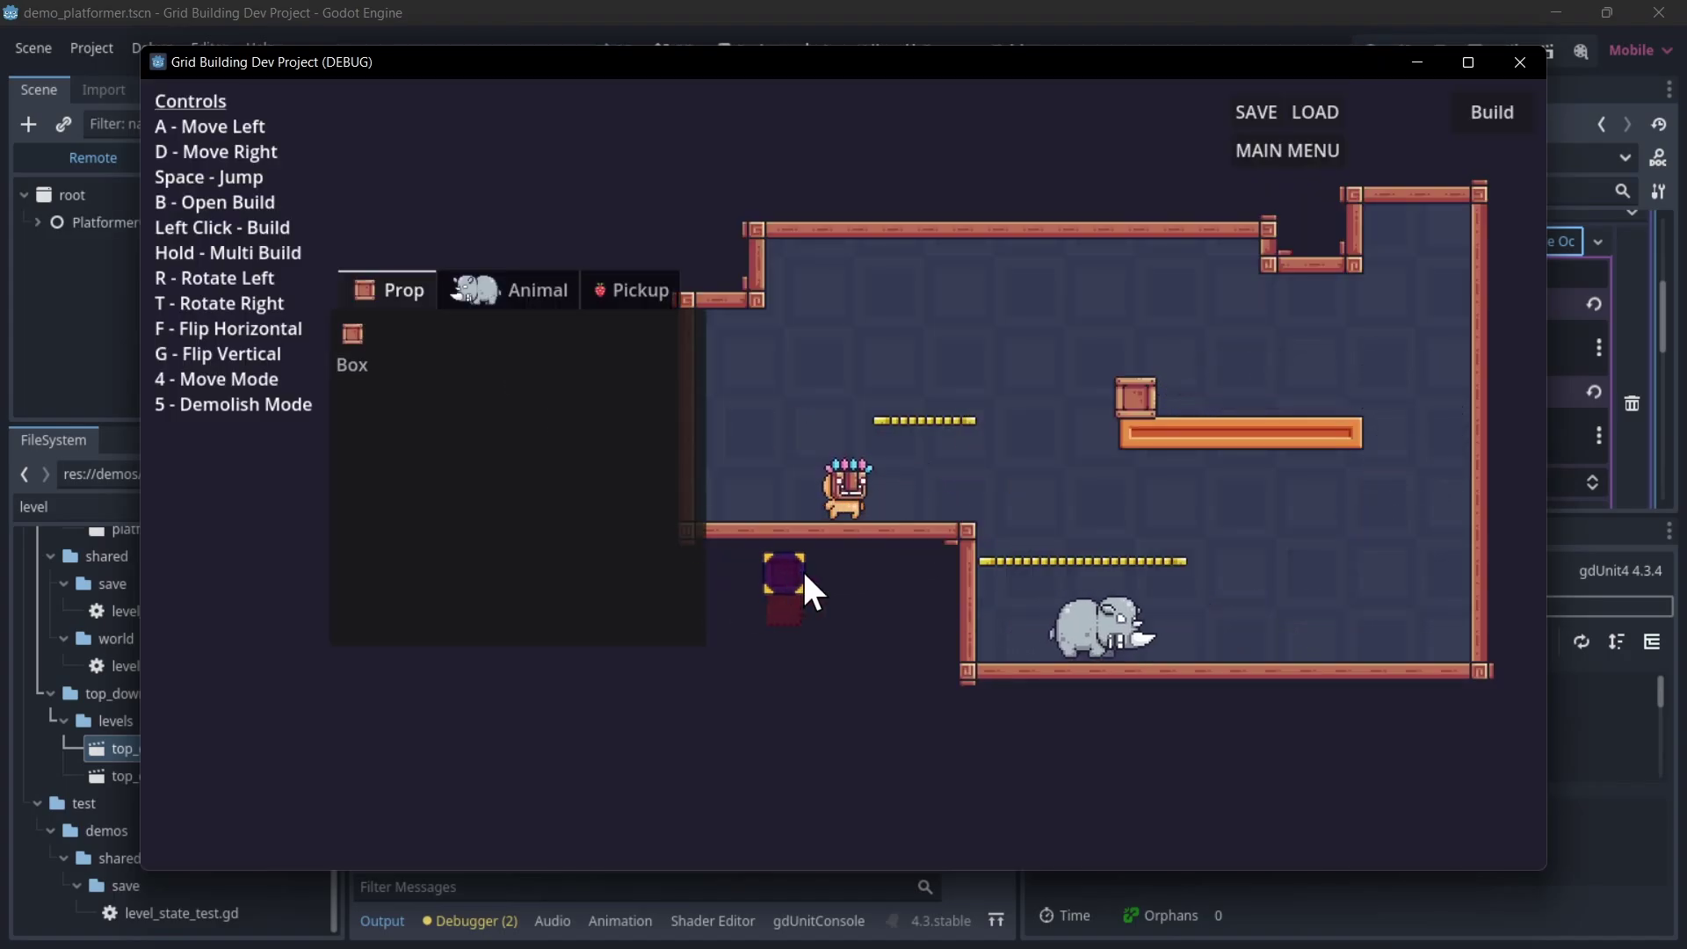
click(851, 567)
key(b)
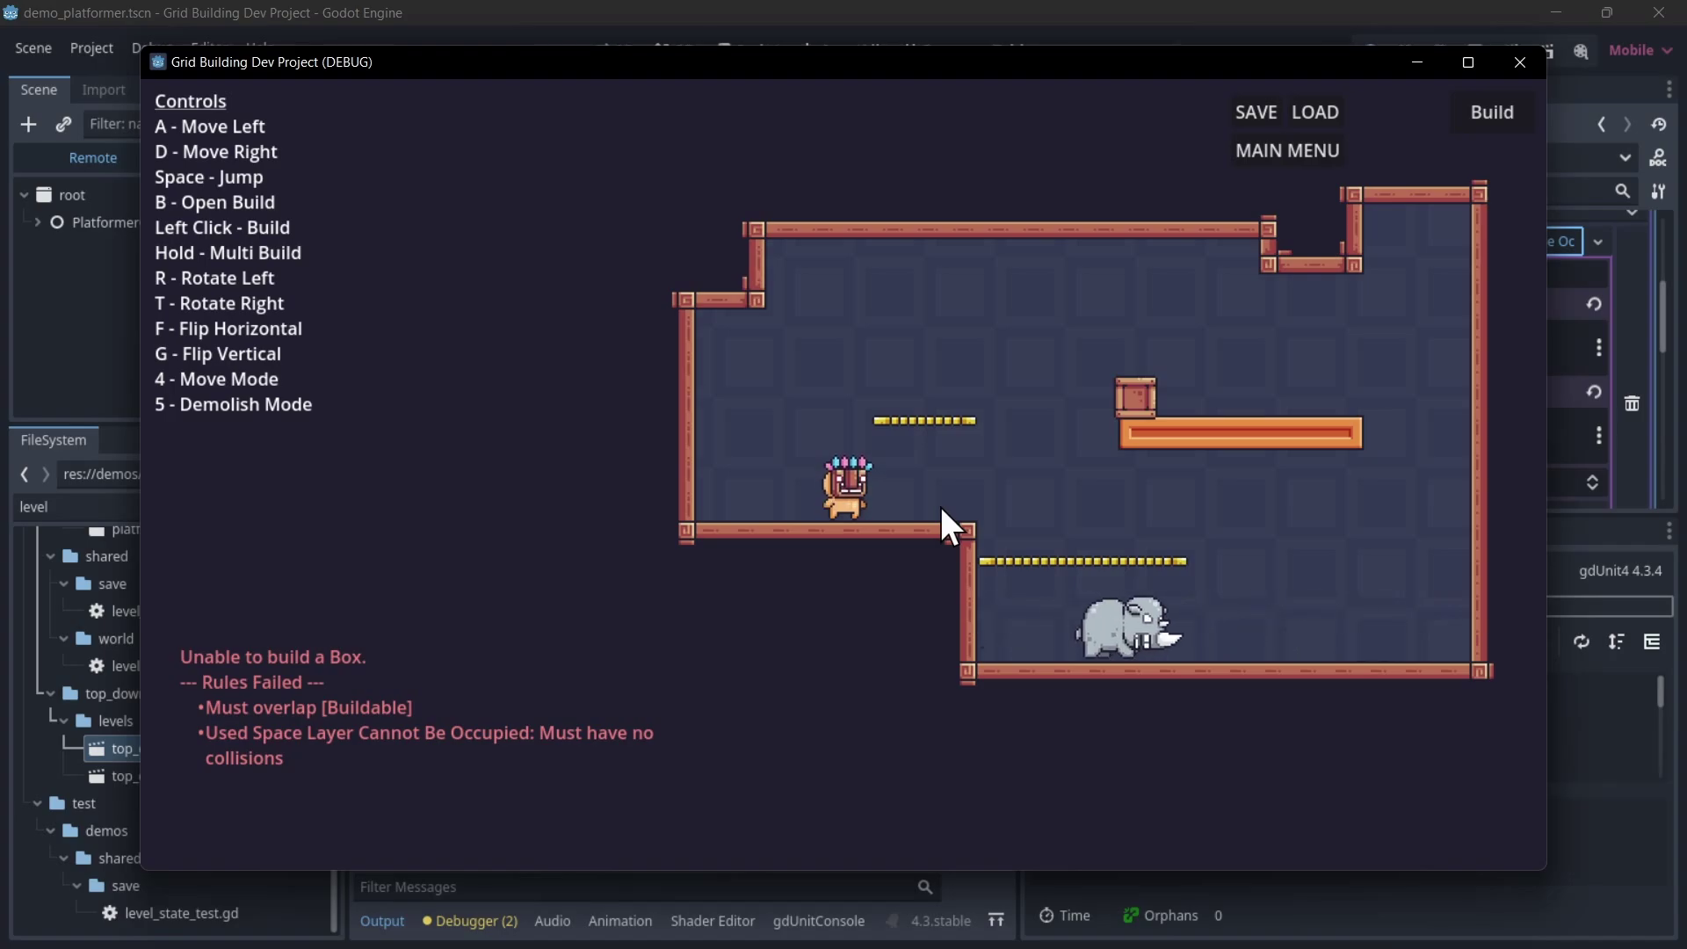
Stop the demo, open platformer_demo_level.tscn, and show its TileMap physics layers with the full atlas.
click(1256, 150)
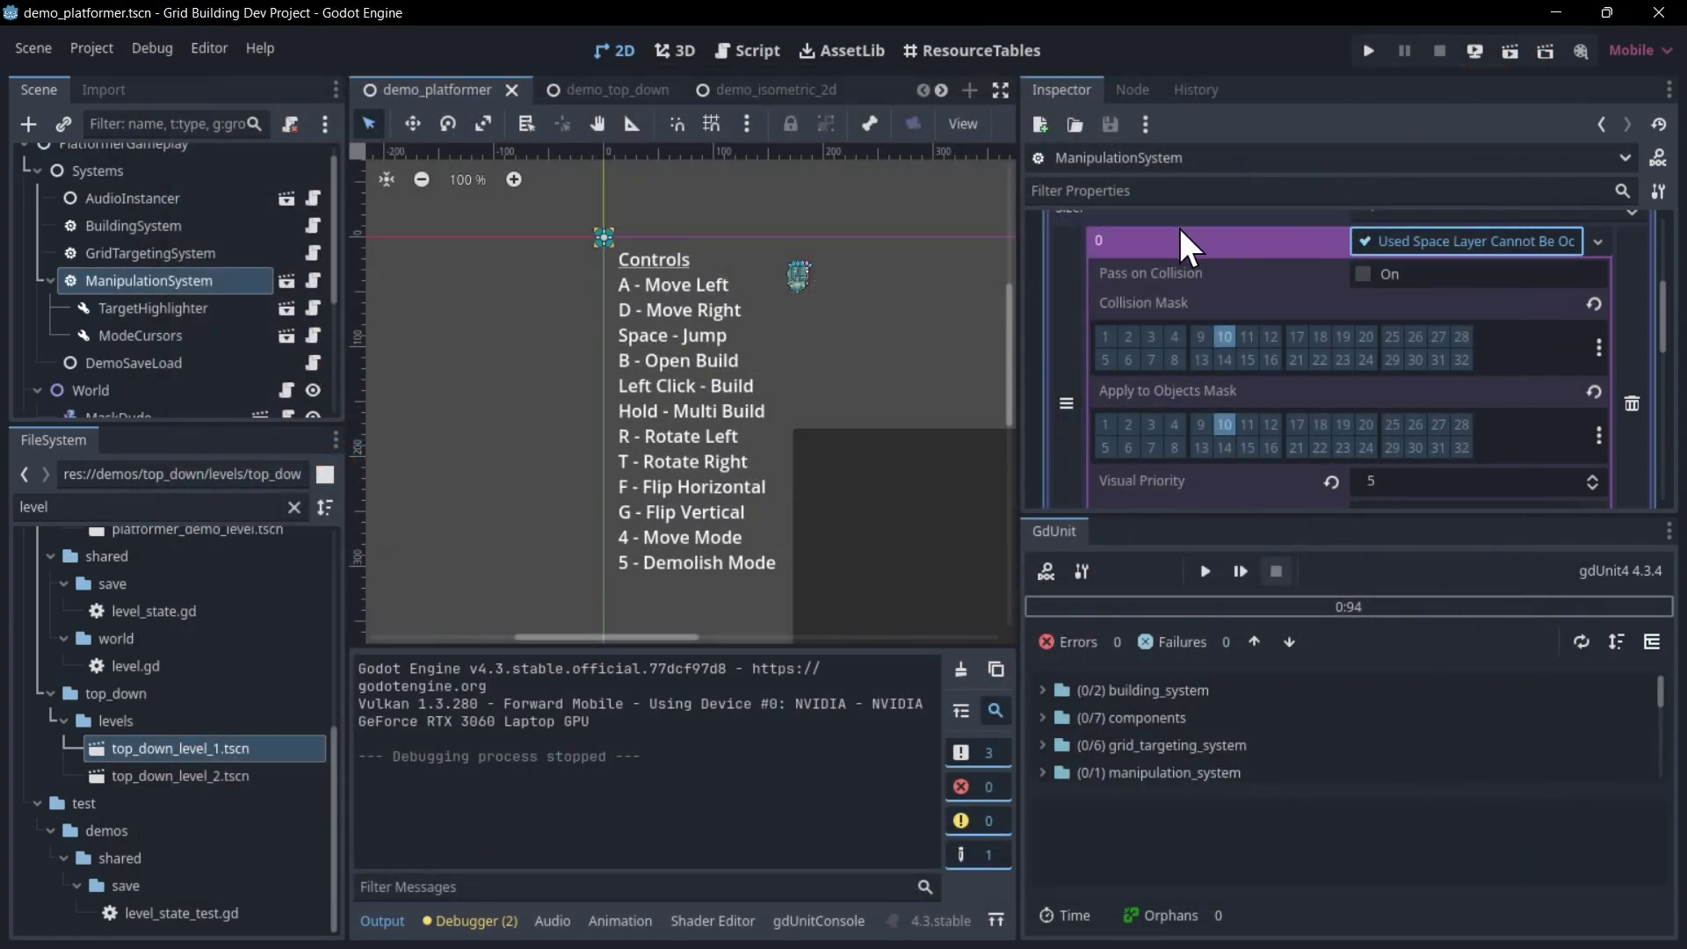
middle_drag(776, 278, 747, 270)
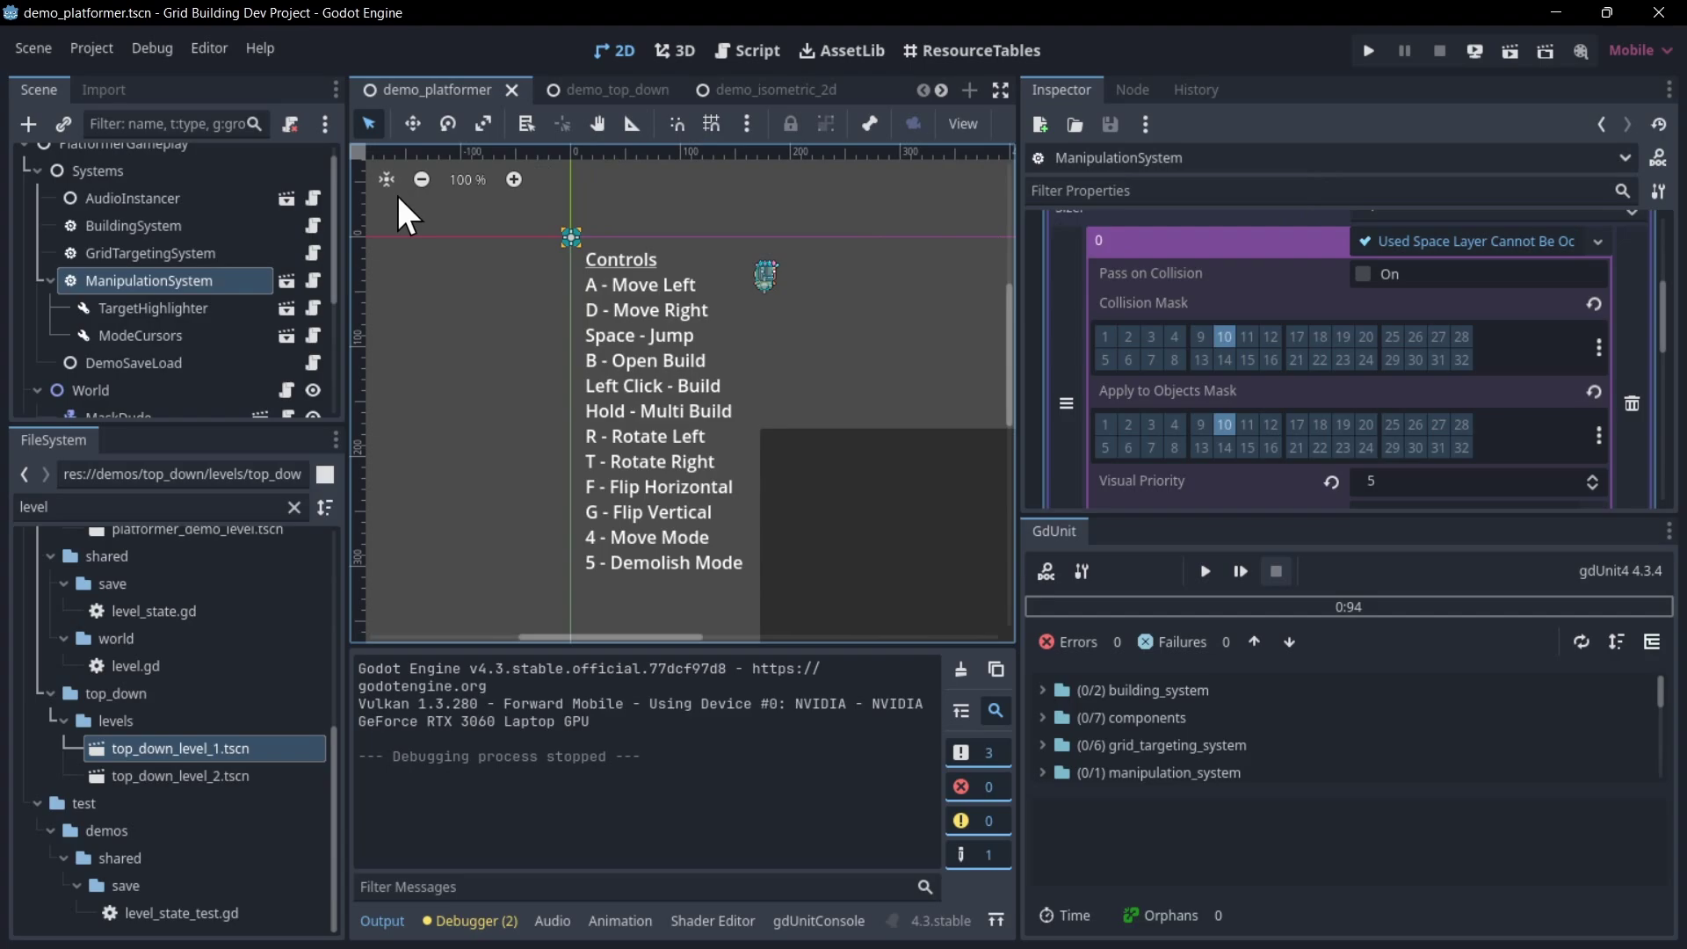
click(169, 507)
scroll(201, 758, up, 4)
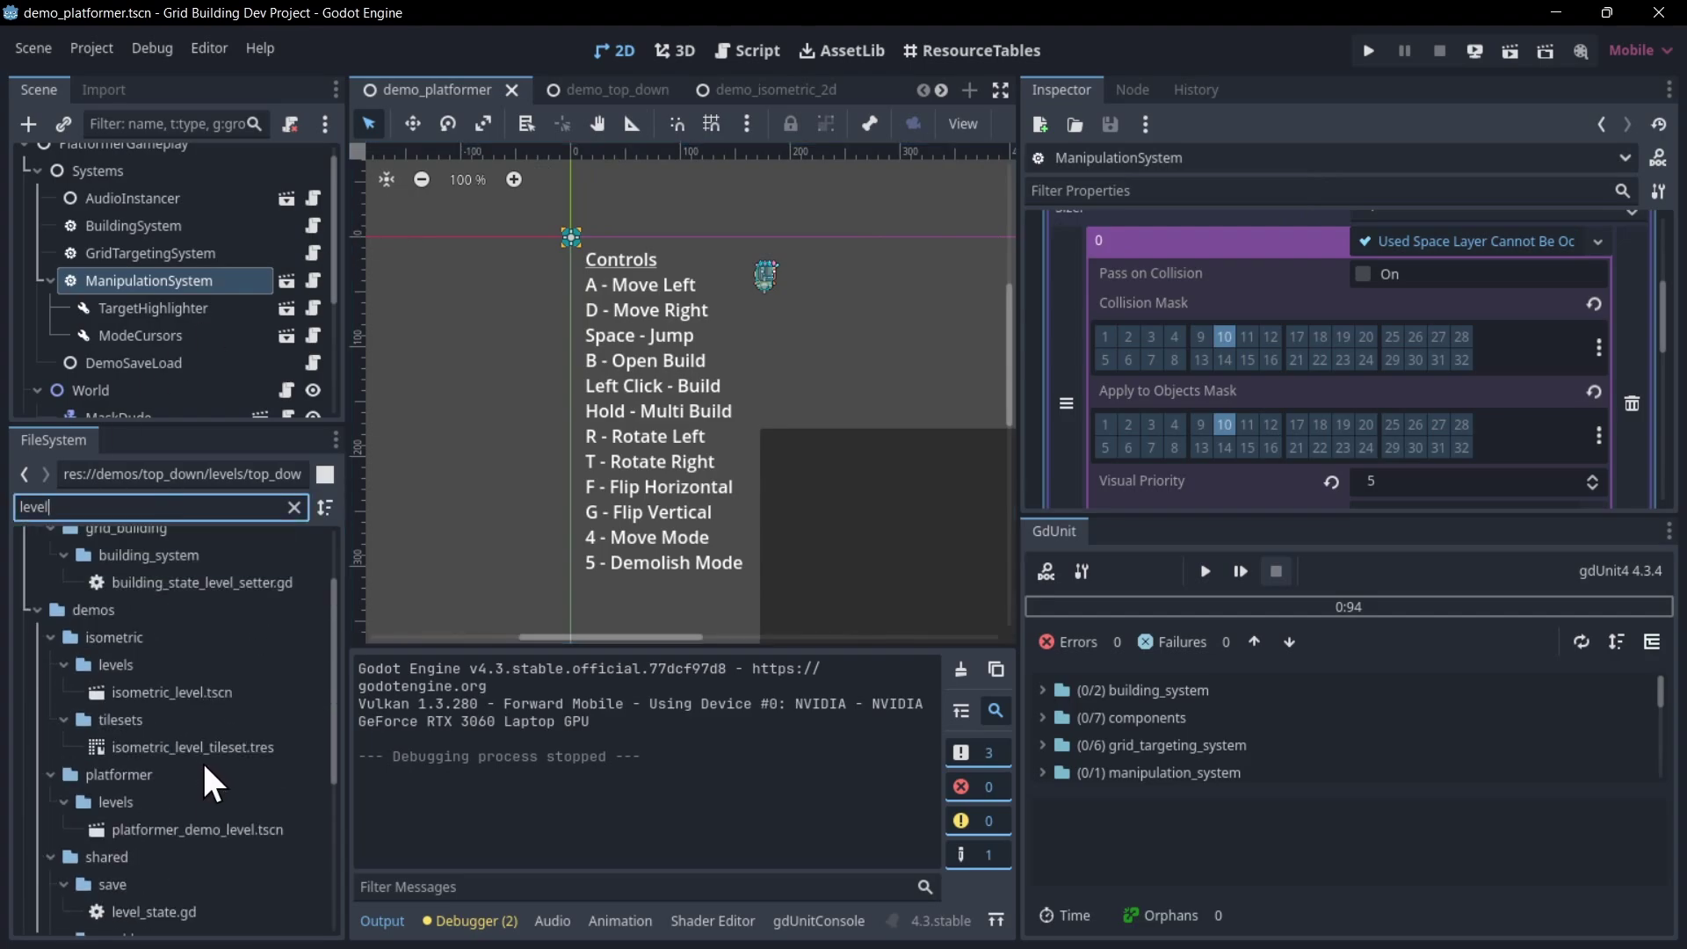
double_click(224, 832)
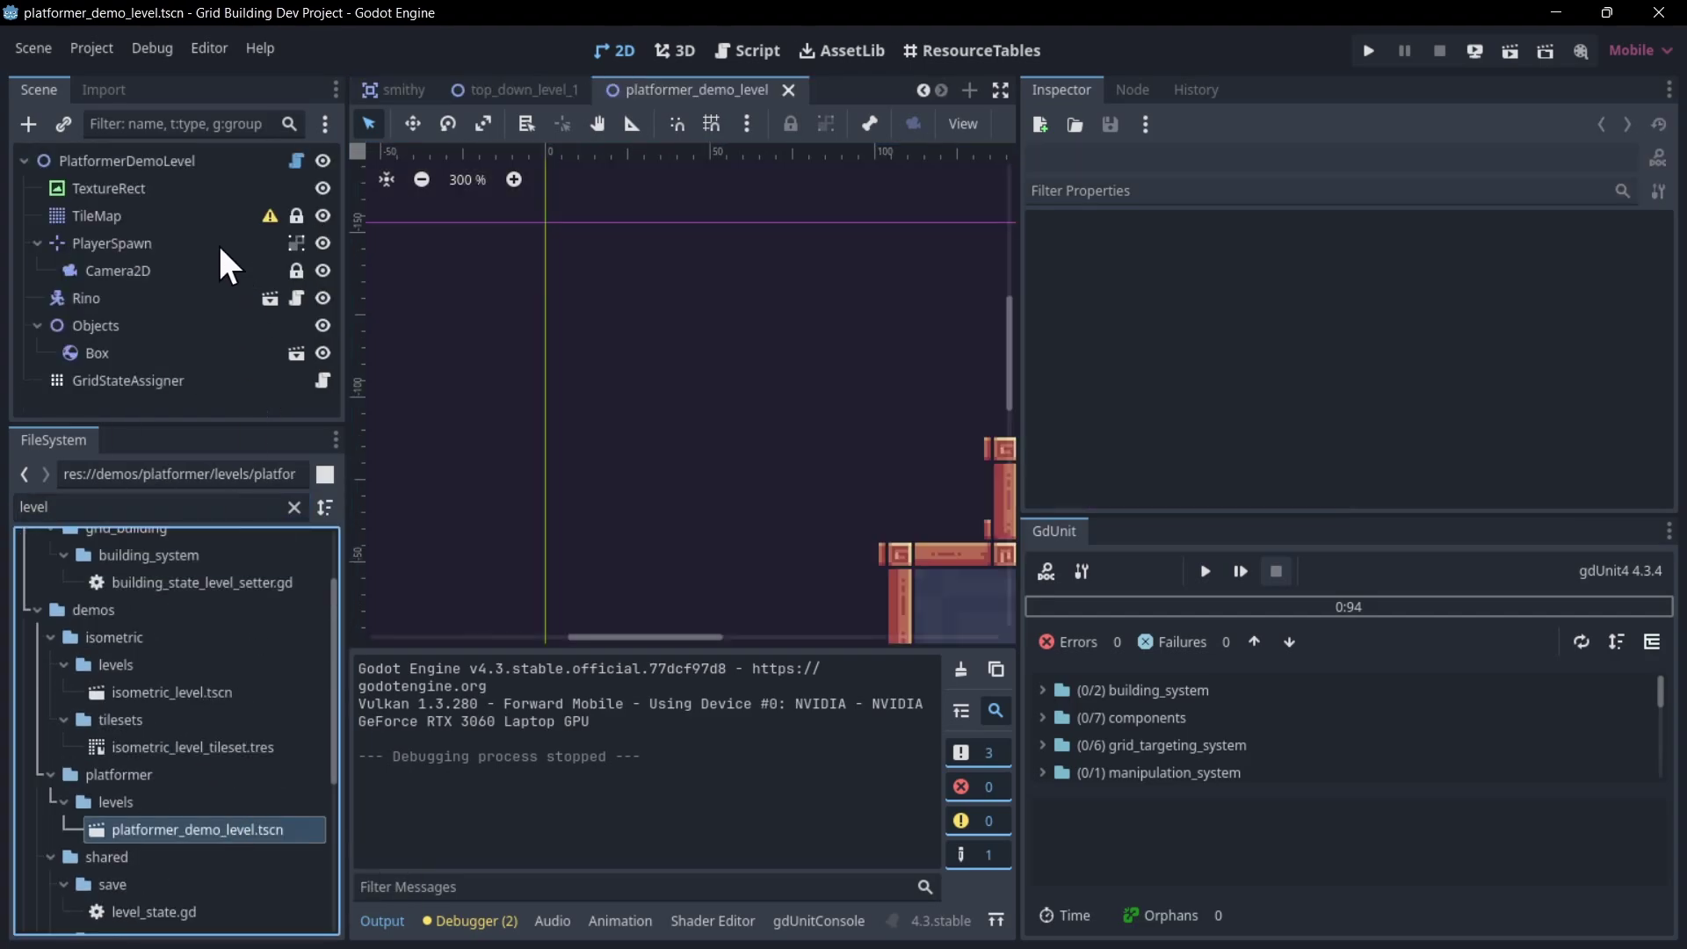
click(53, 216)
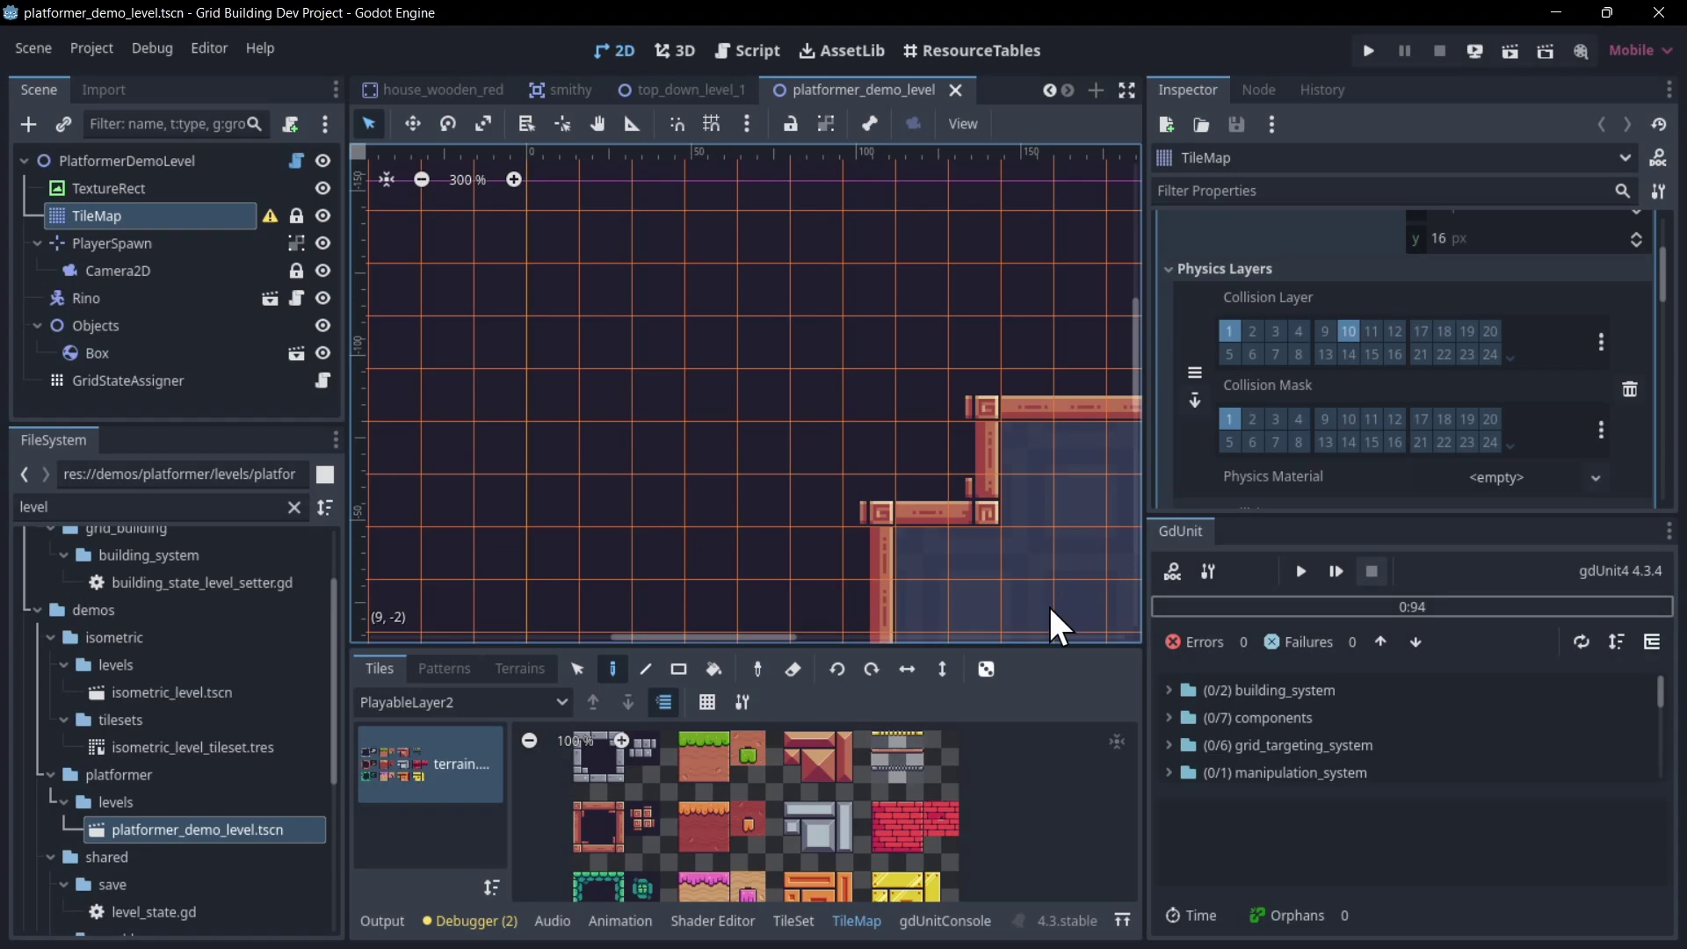
drag(1057, 636, 1088, 397)
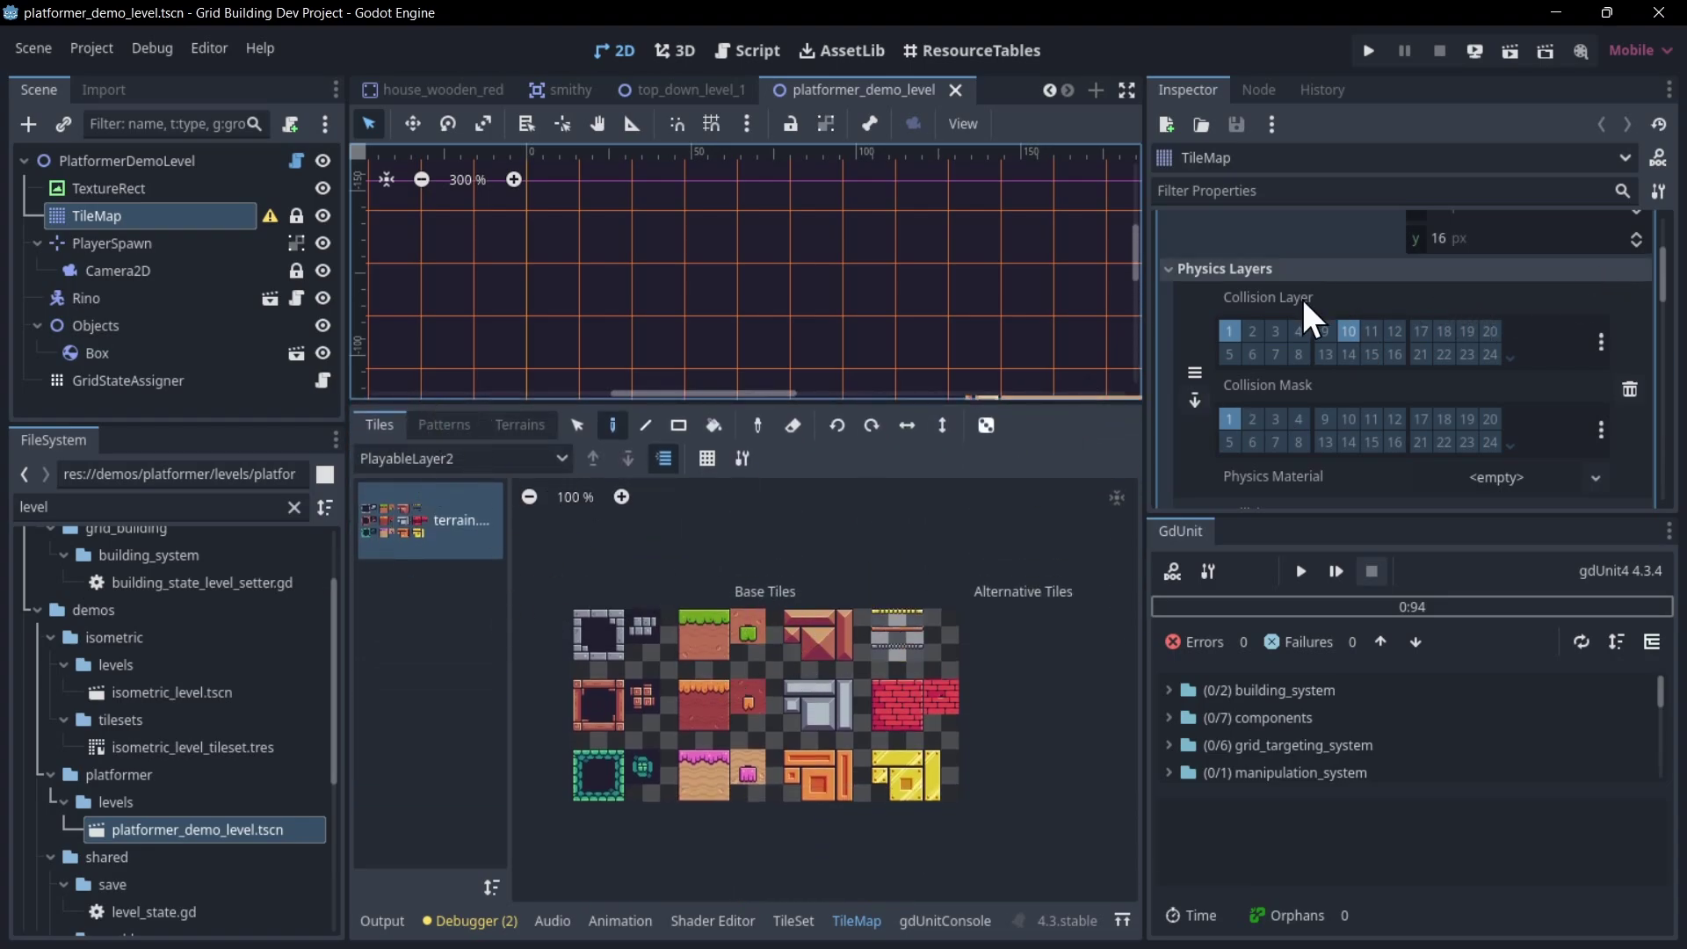
In the TileSet editor's Paint mode, display Physics Layer 0 collision shapes on the atlas tiles.
click(790, 918)
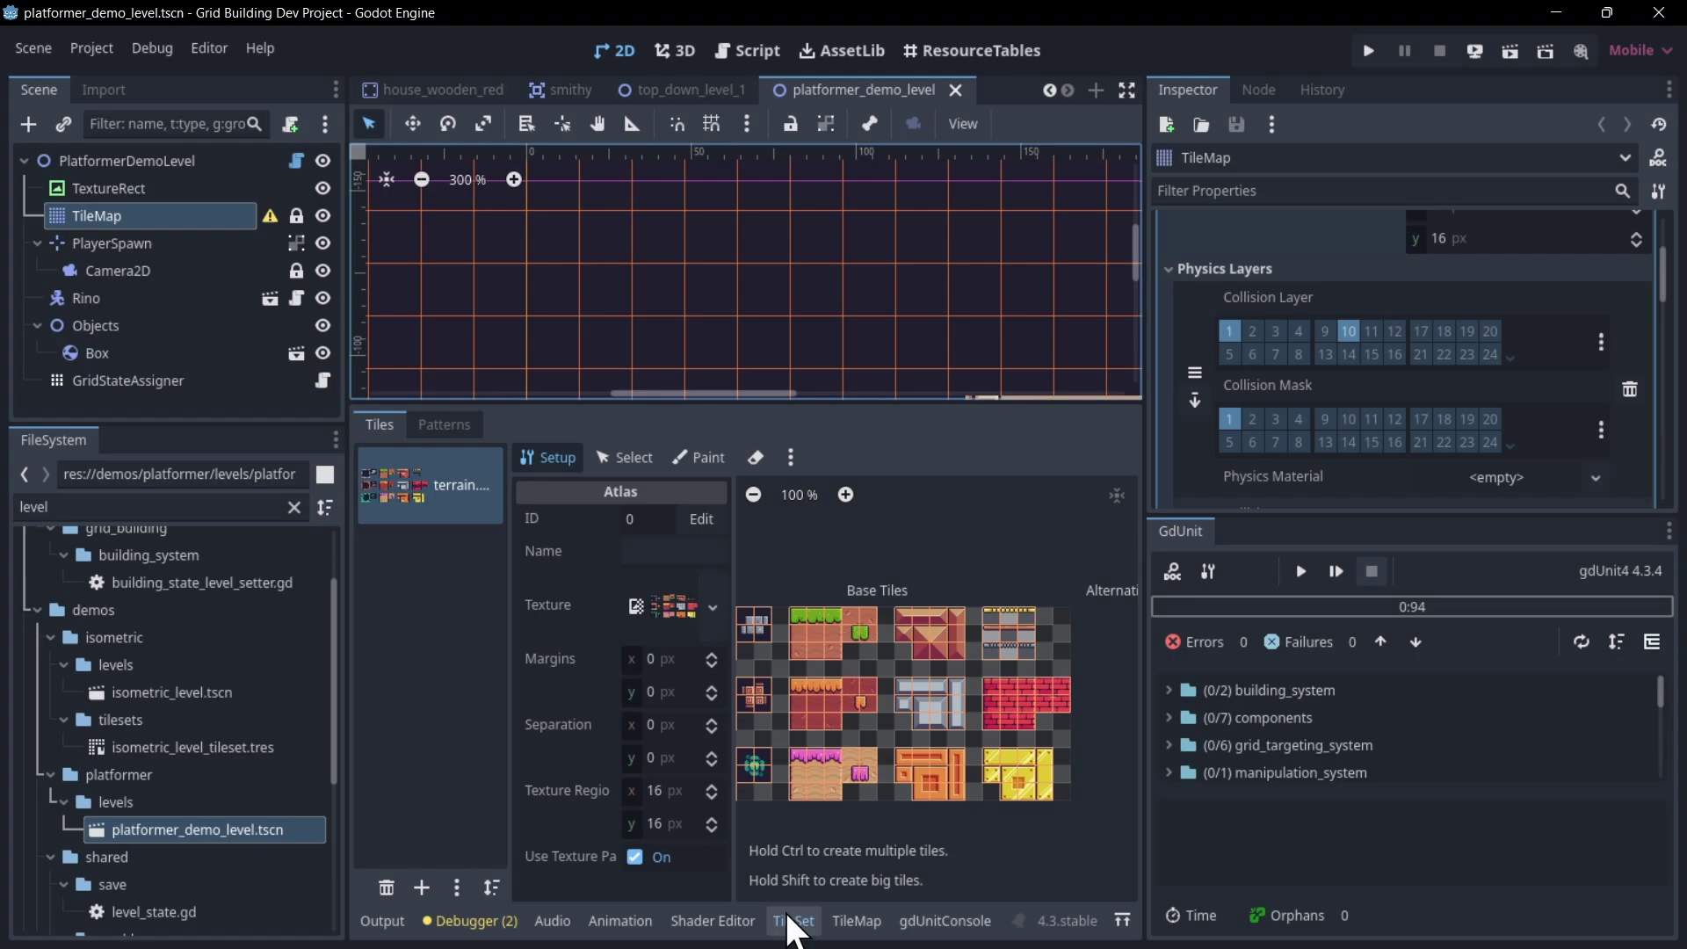
click(696, 457)
click(673, 520)
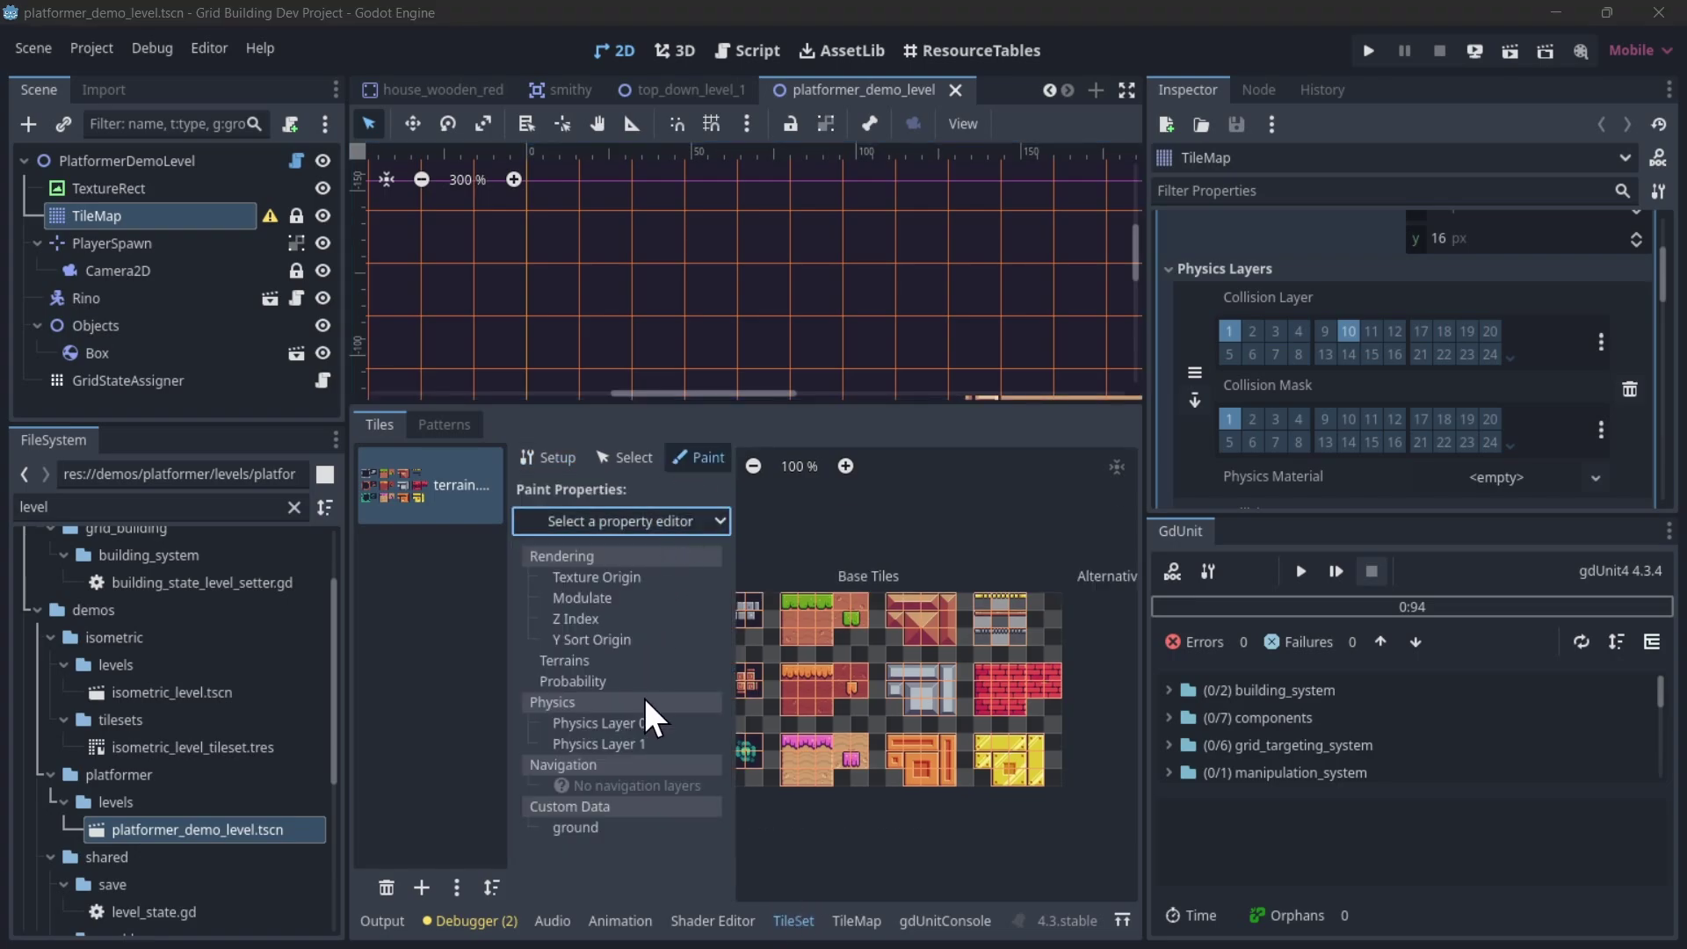
click(652, 721)
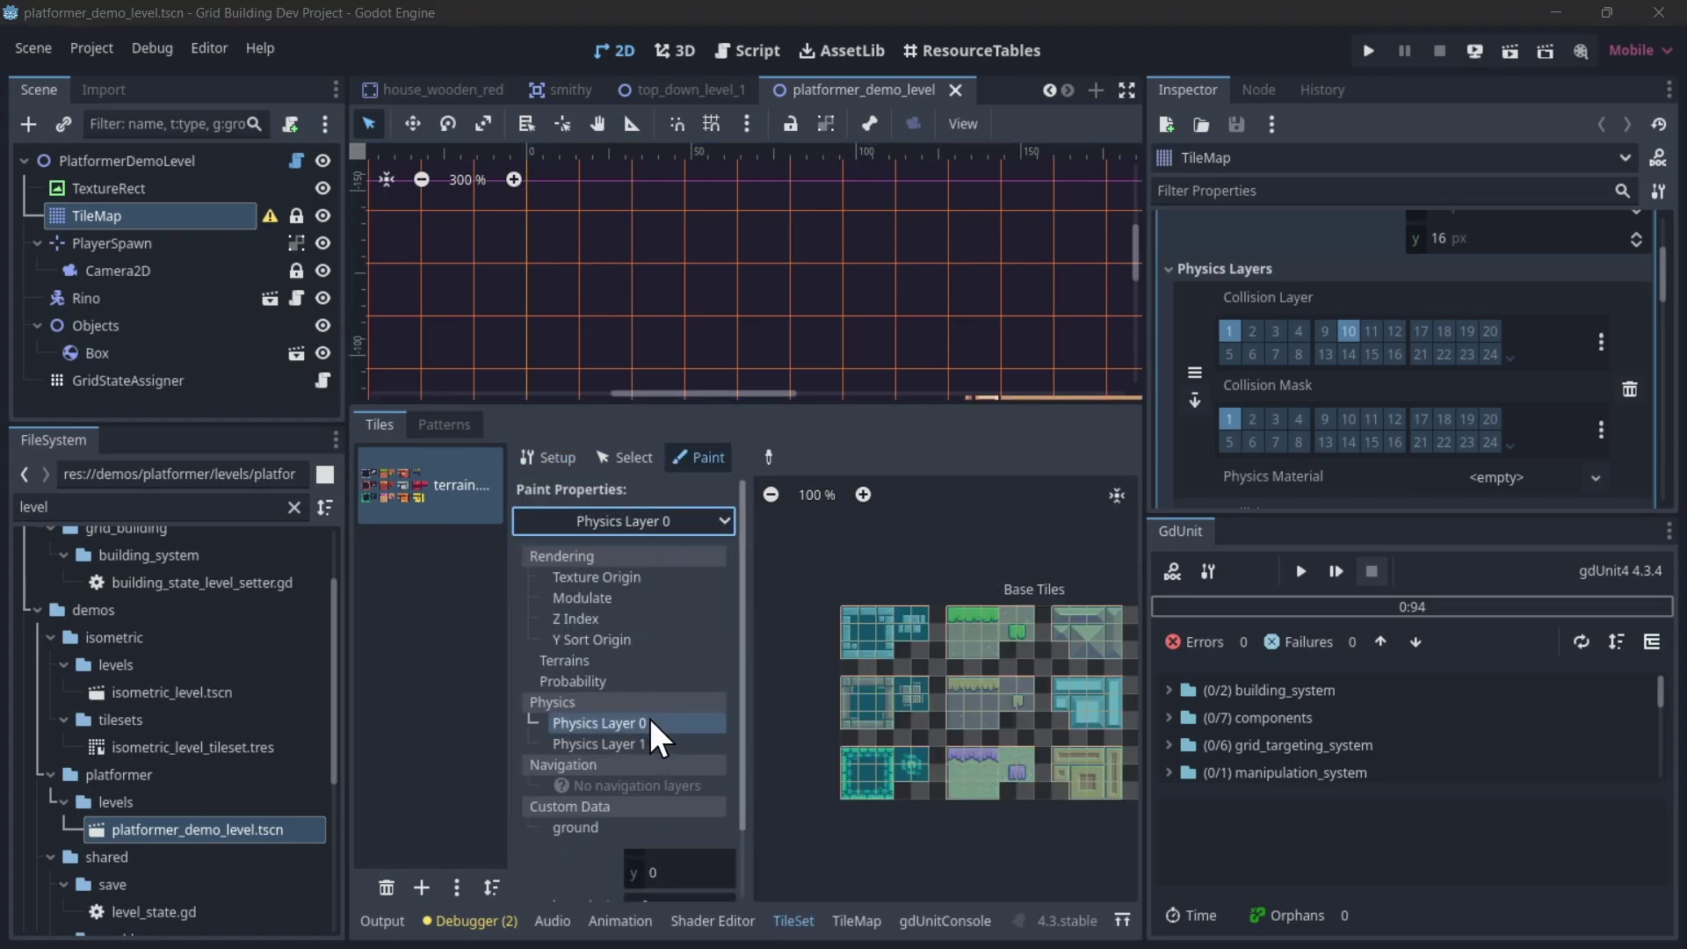
Inspect the tile collision shapes across the atlas, then save and run the level scene.
scroll(900, 603, up, 5)
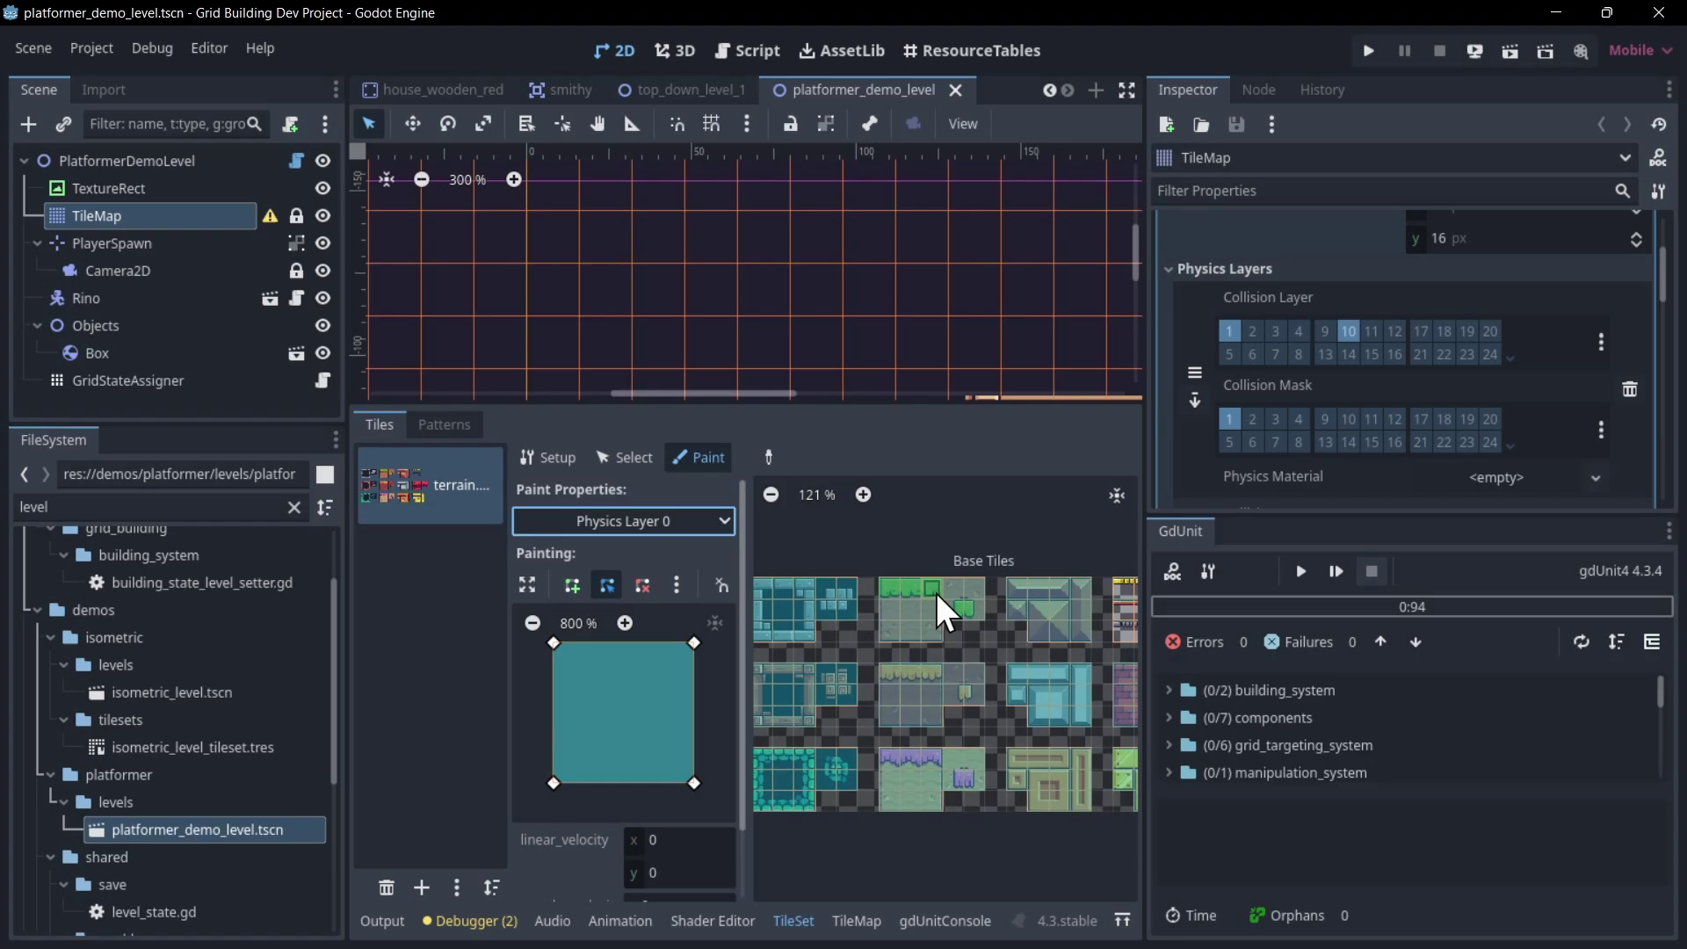
scroll(975, 576, right, 2)
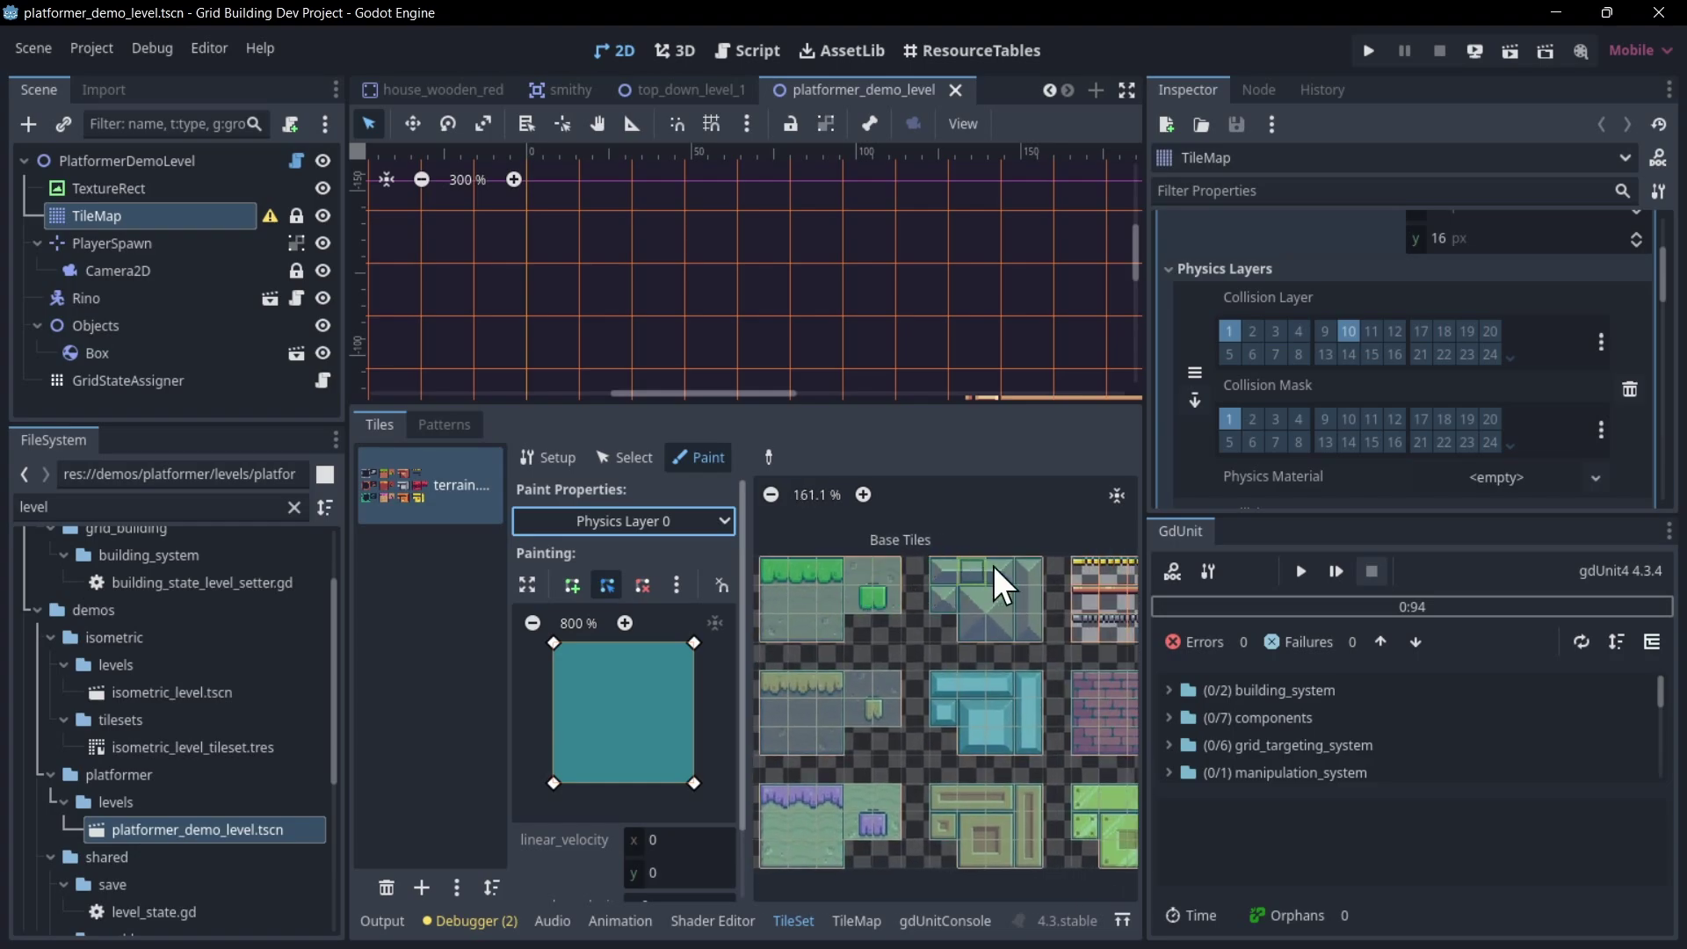
scroll(959, 608, down, 2)
scroll(905, 571, left, 2)
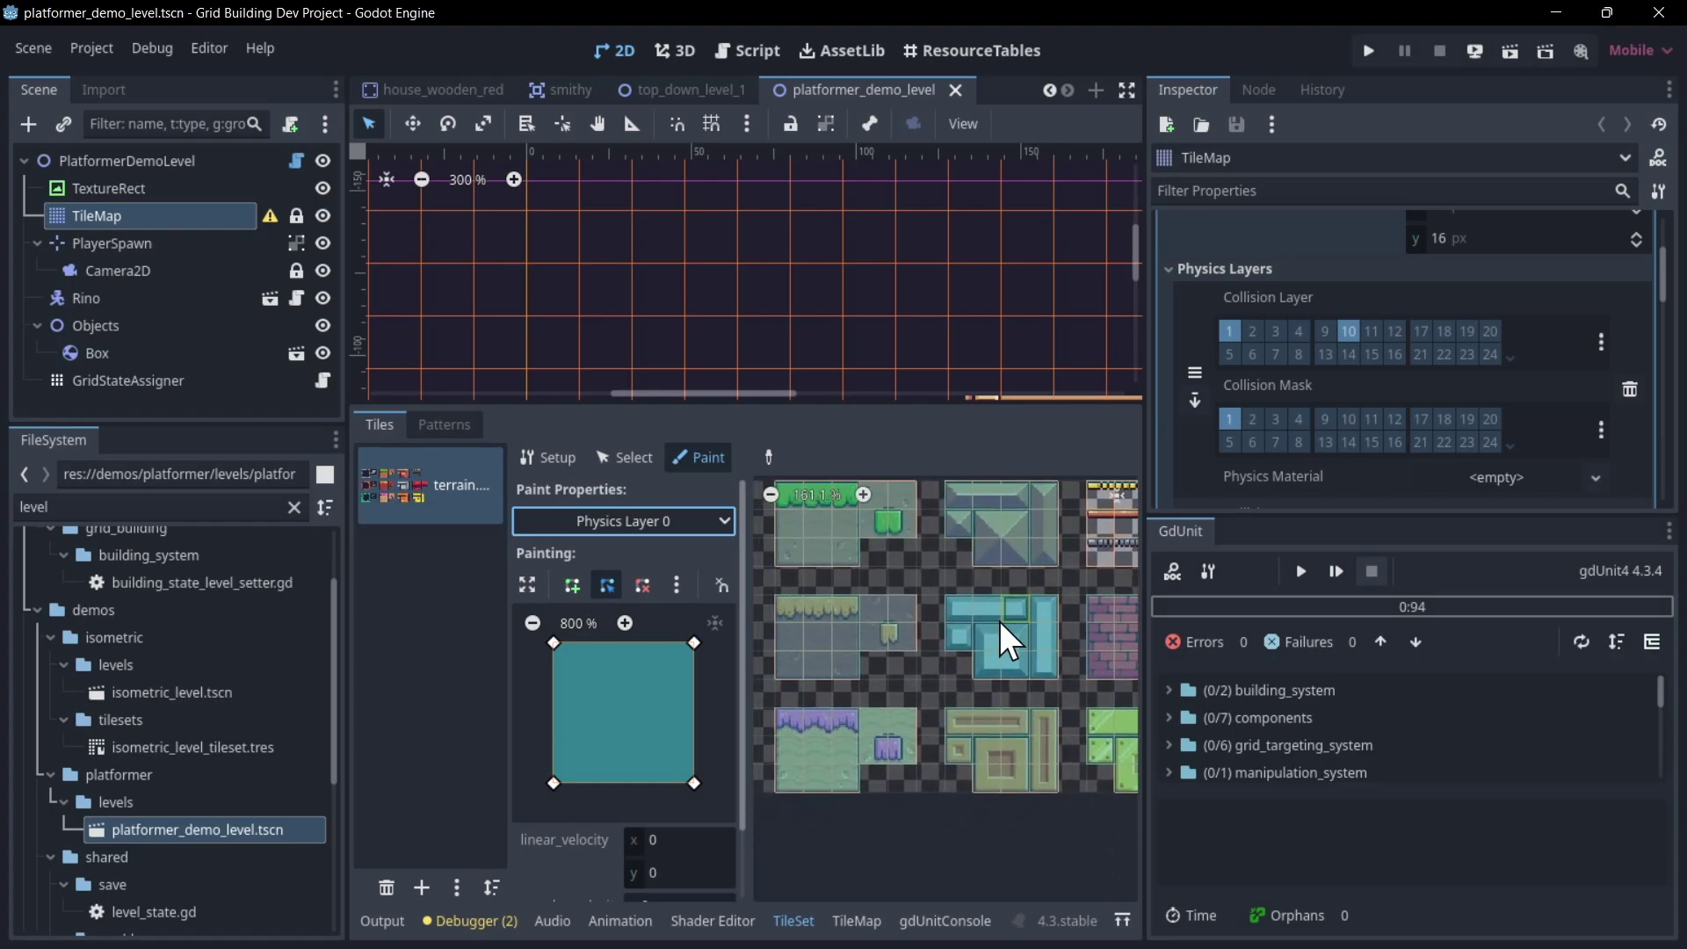
scroll(913, 588, right, 4)
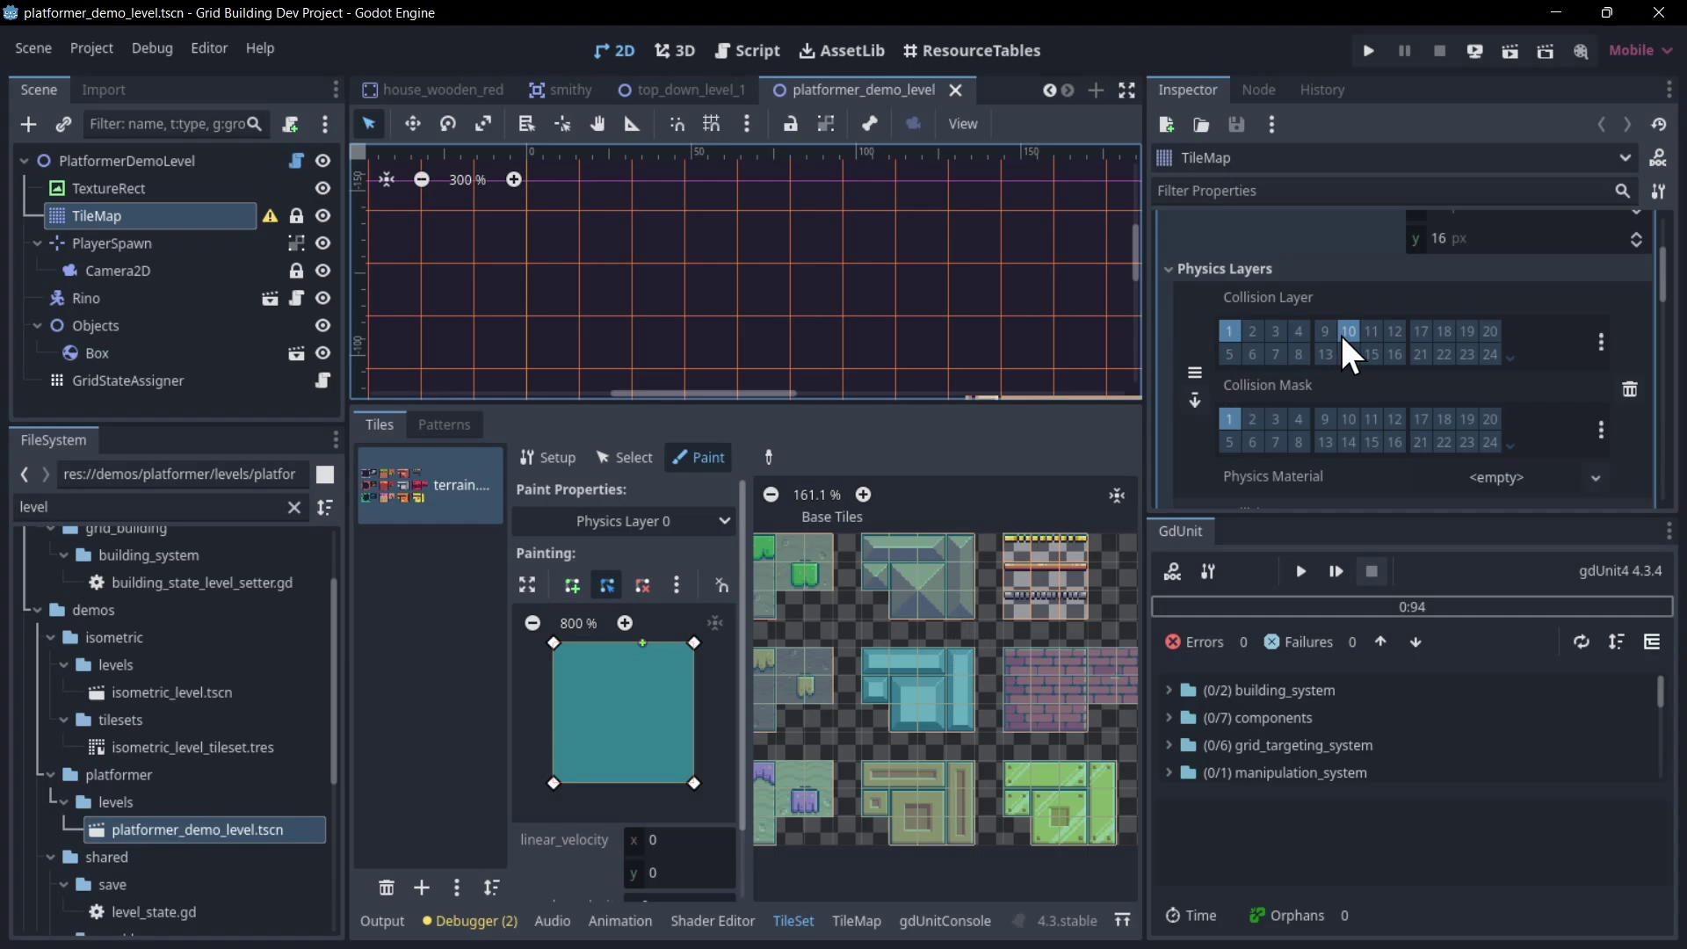
key(F6)
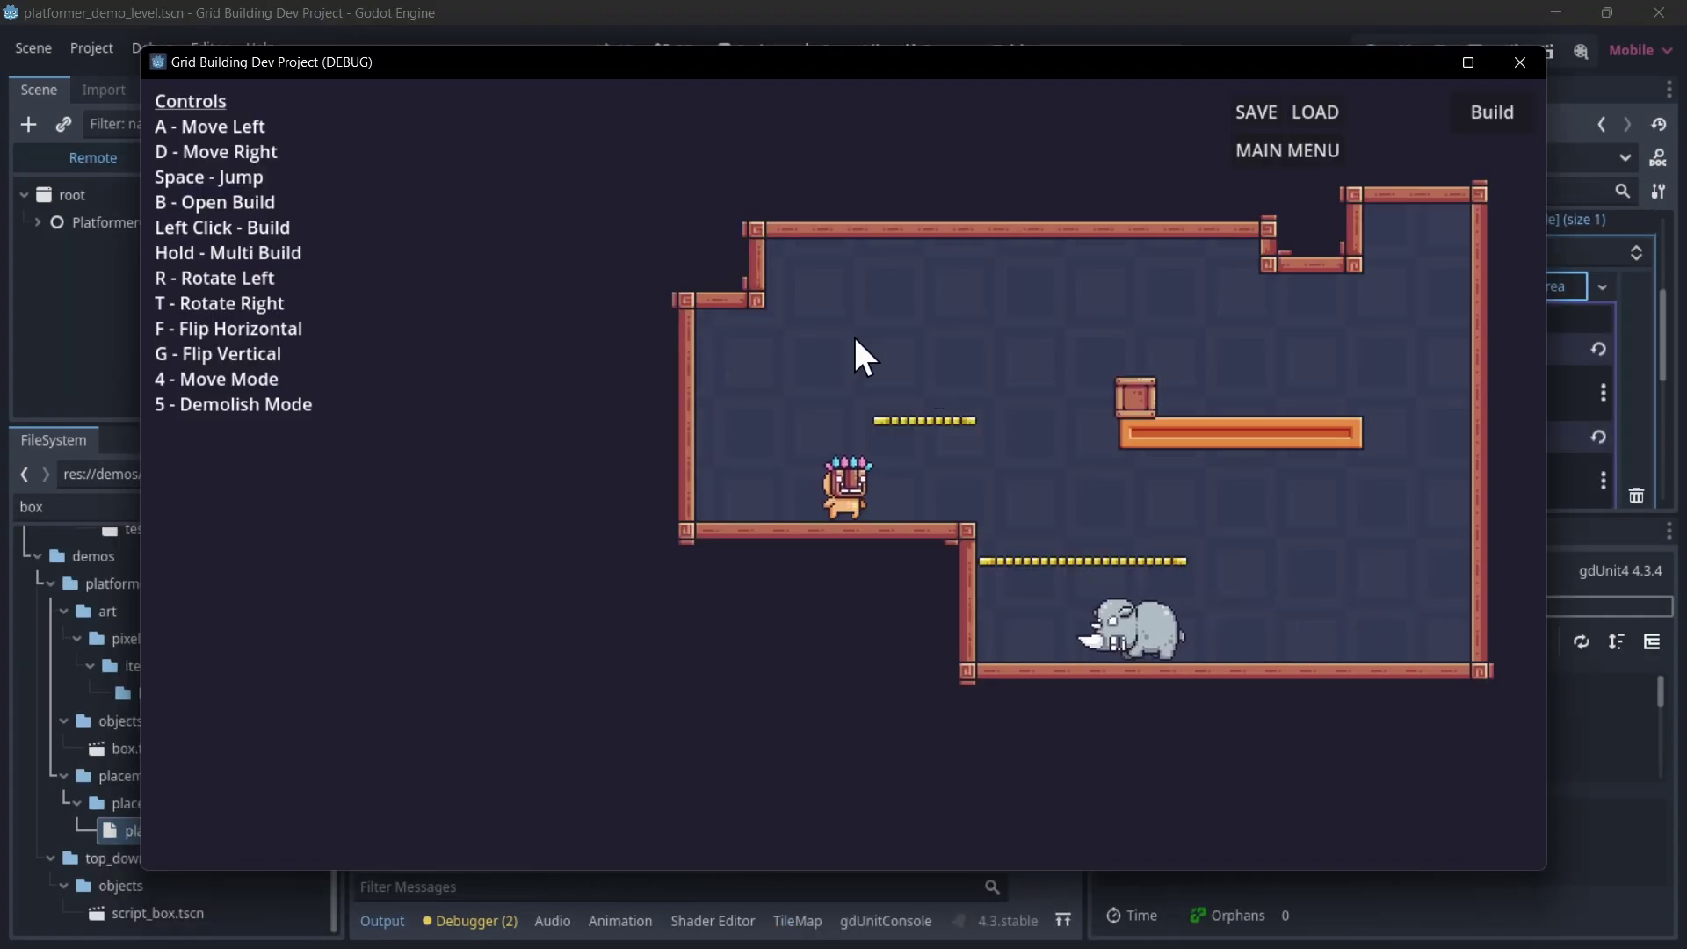
Open the demo's build panel and choose Box under the Prop tab.
key(b)
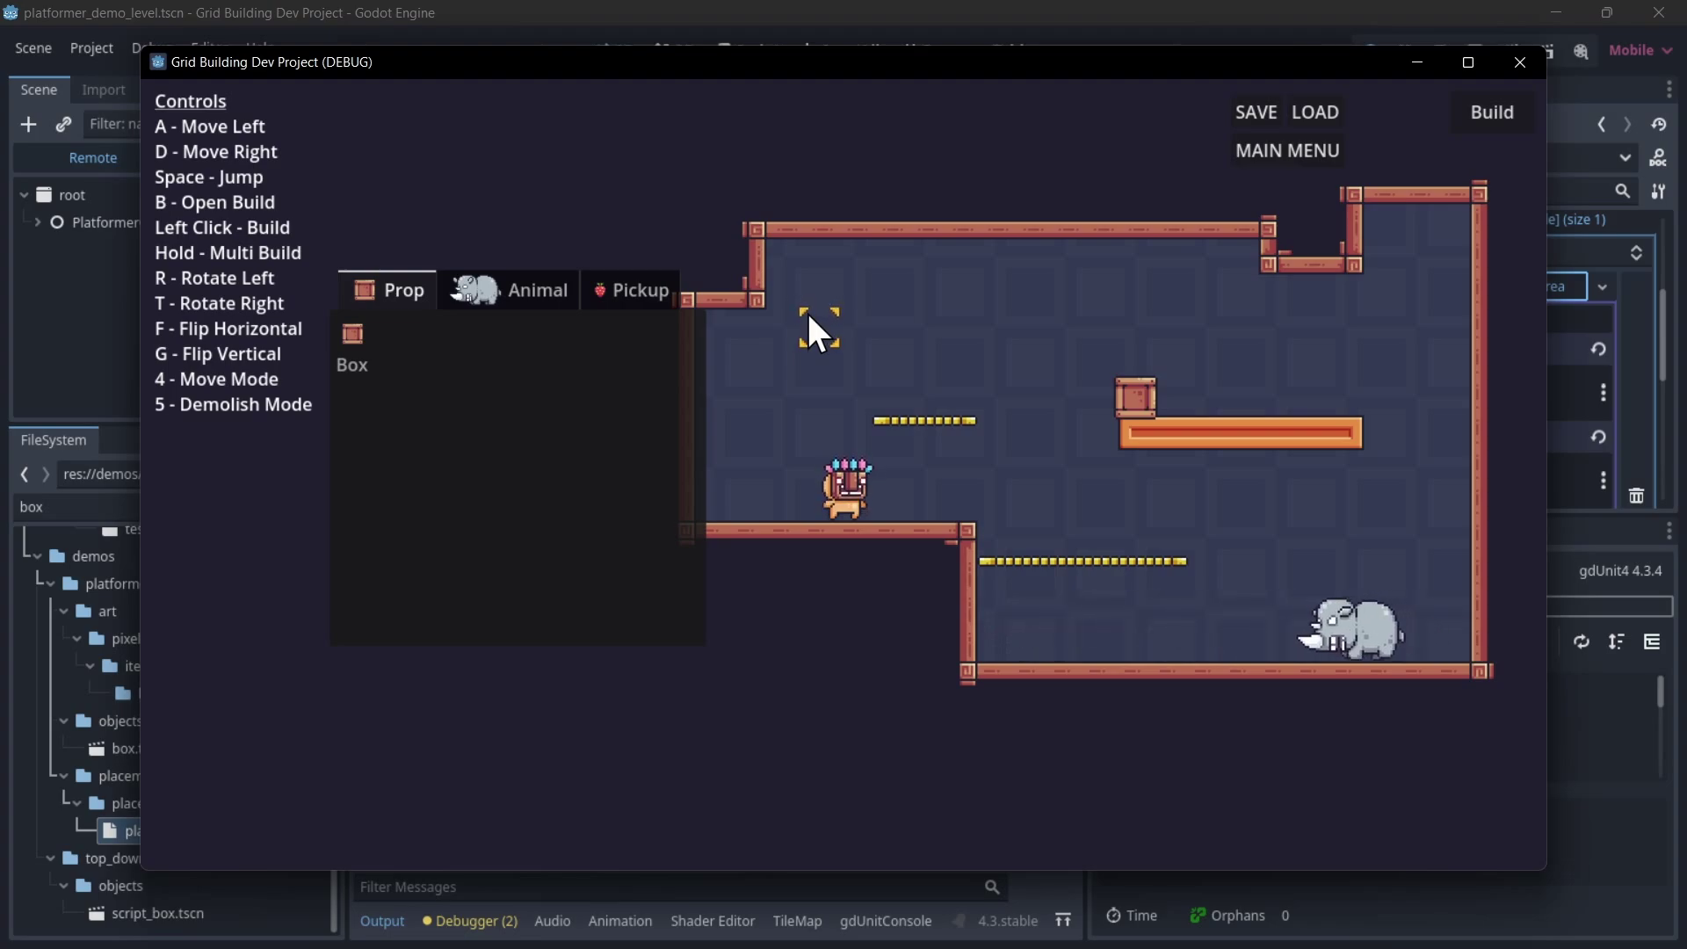
click(560, 355)
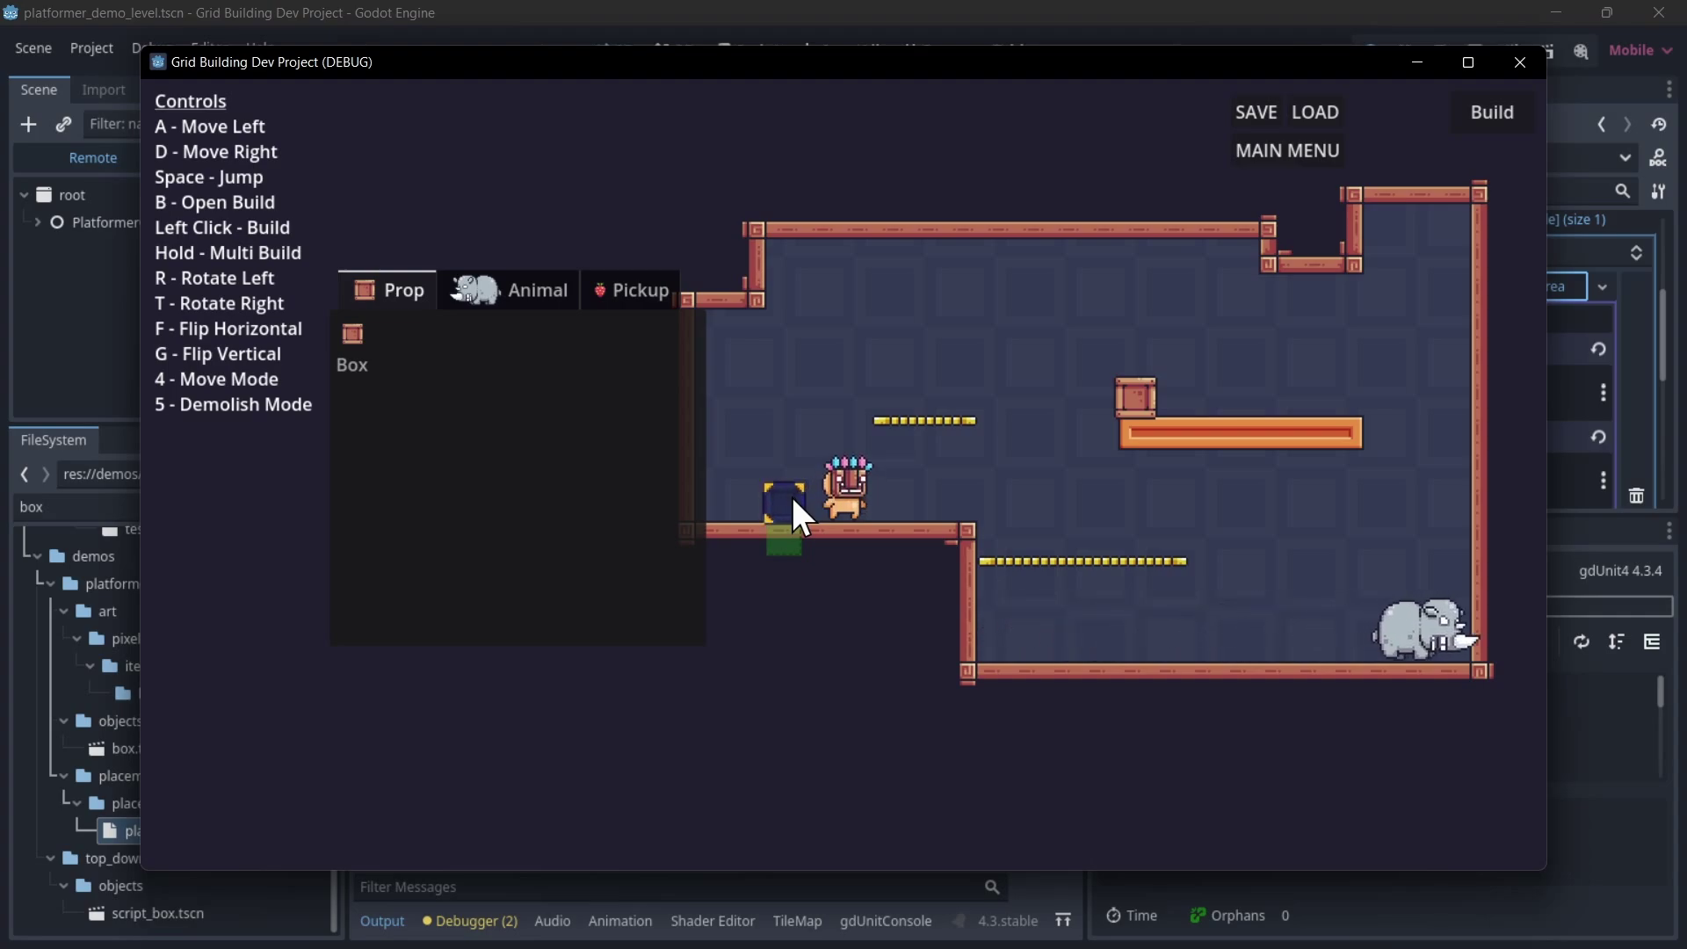
Stack five boxes (Box2–Box6) beside the player, then close the build panel and game window.
click(793, 497)
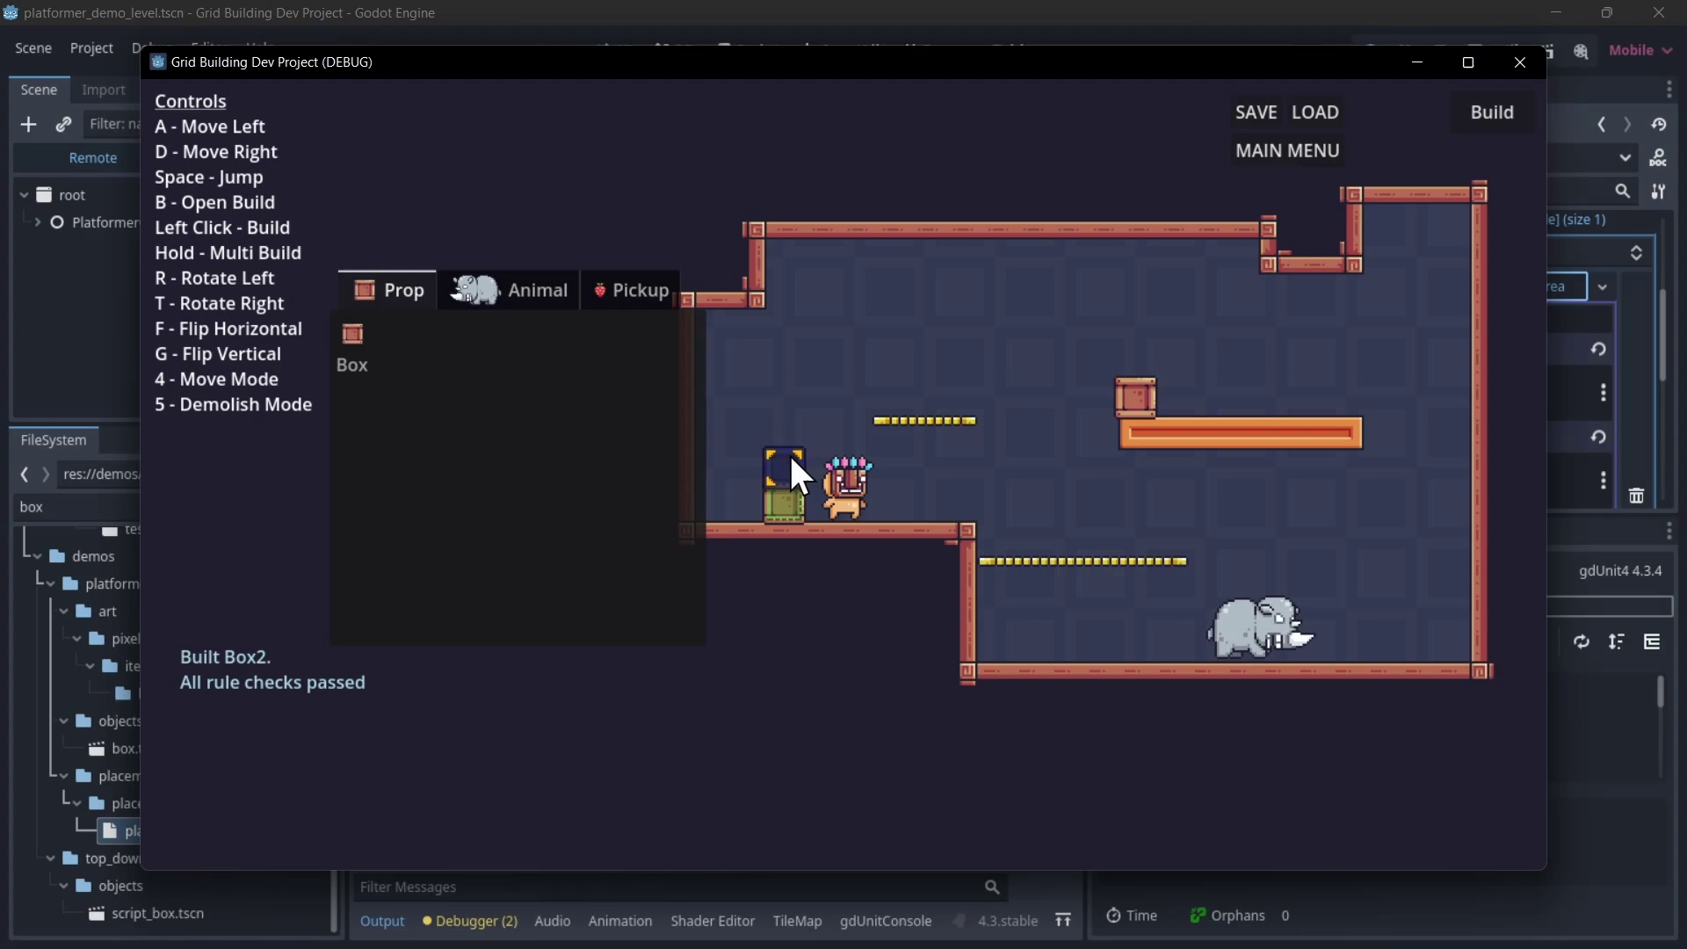
click(789, 451)
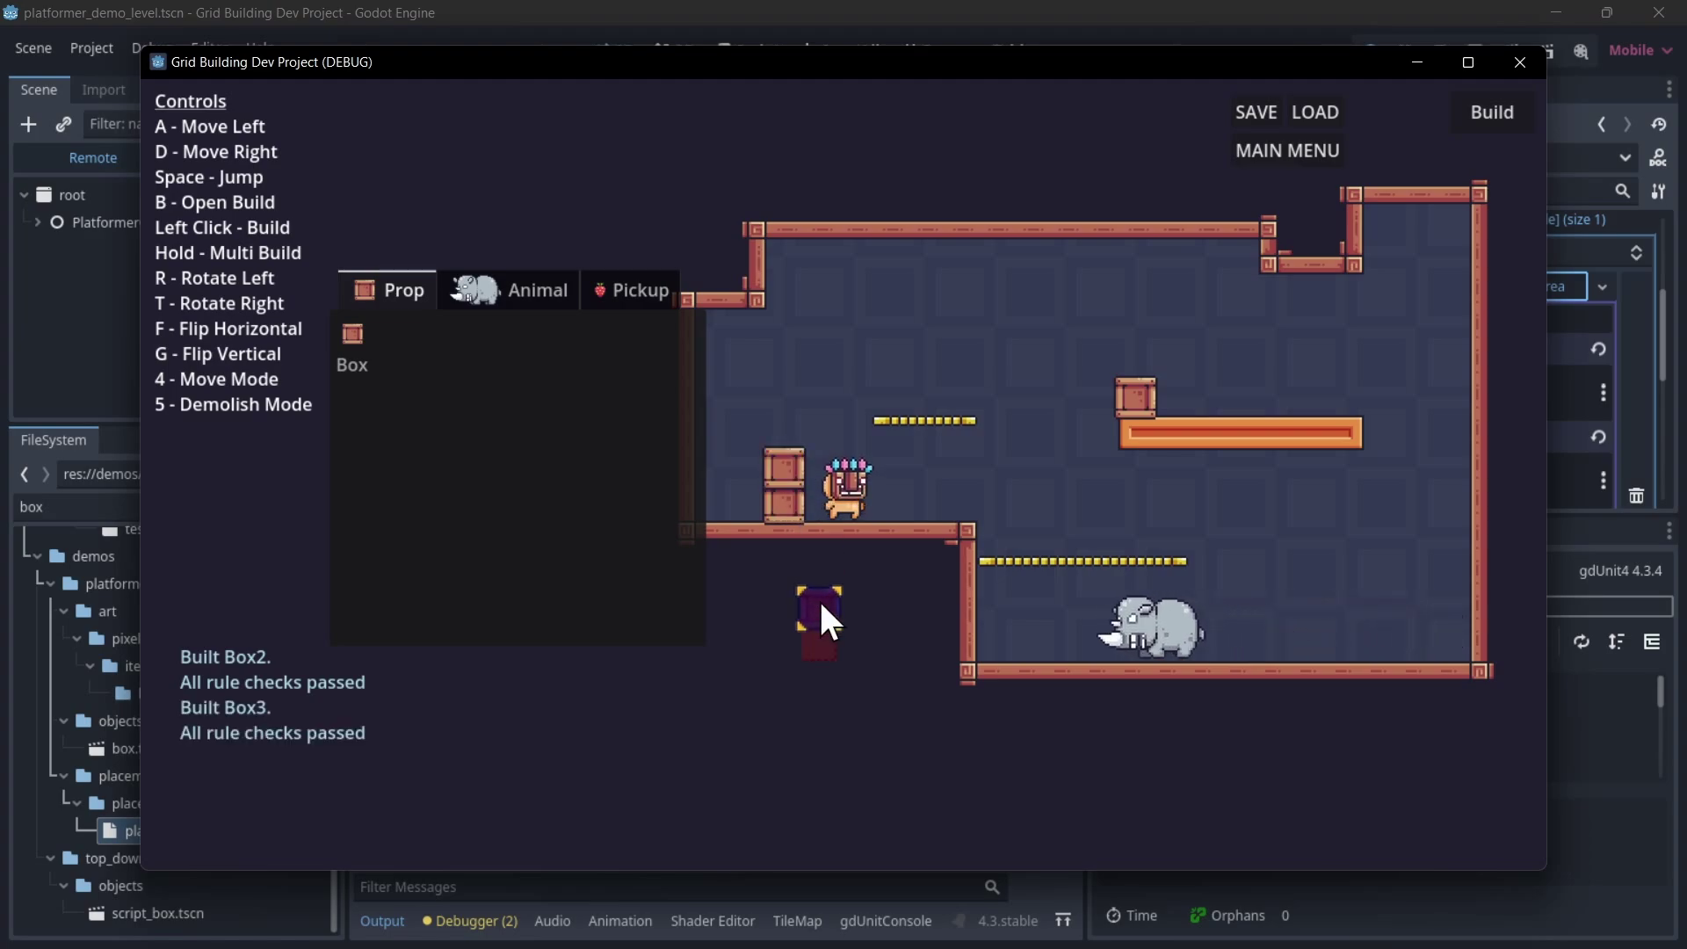
click(793, 437)
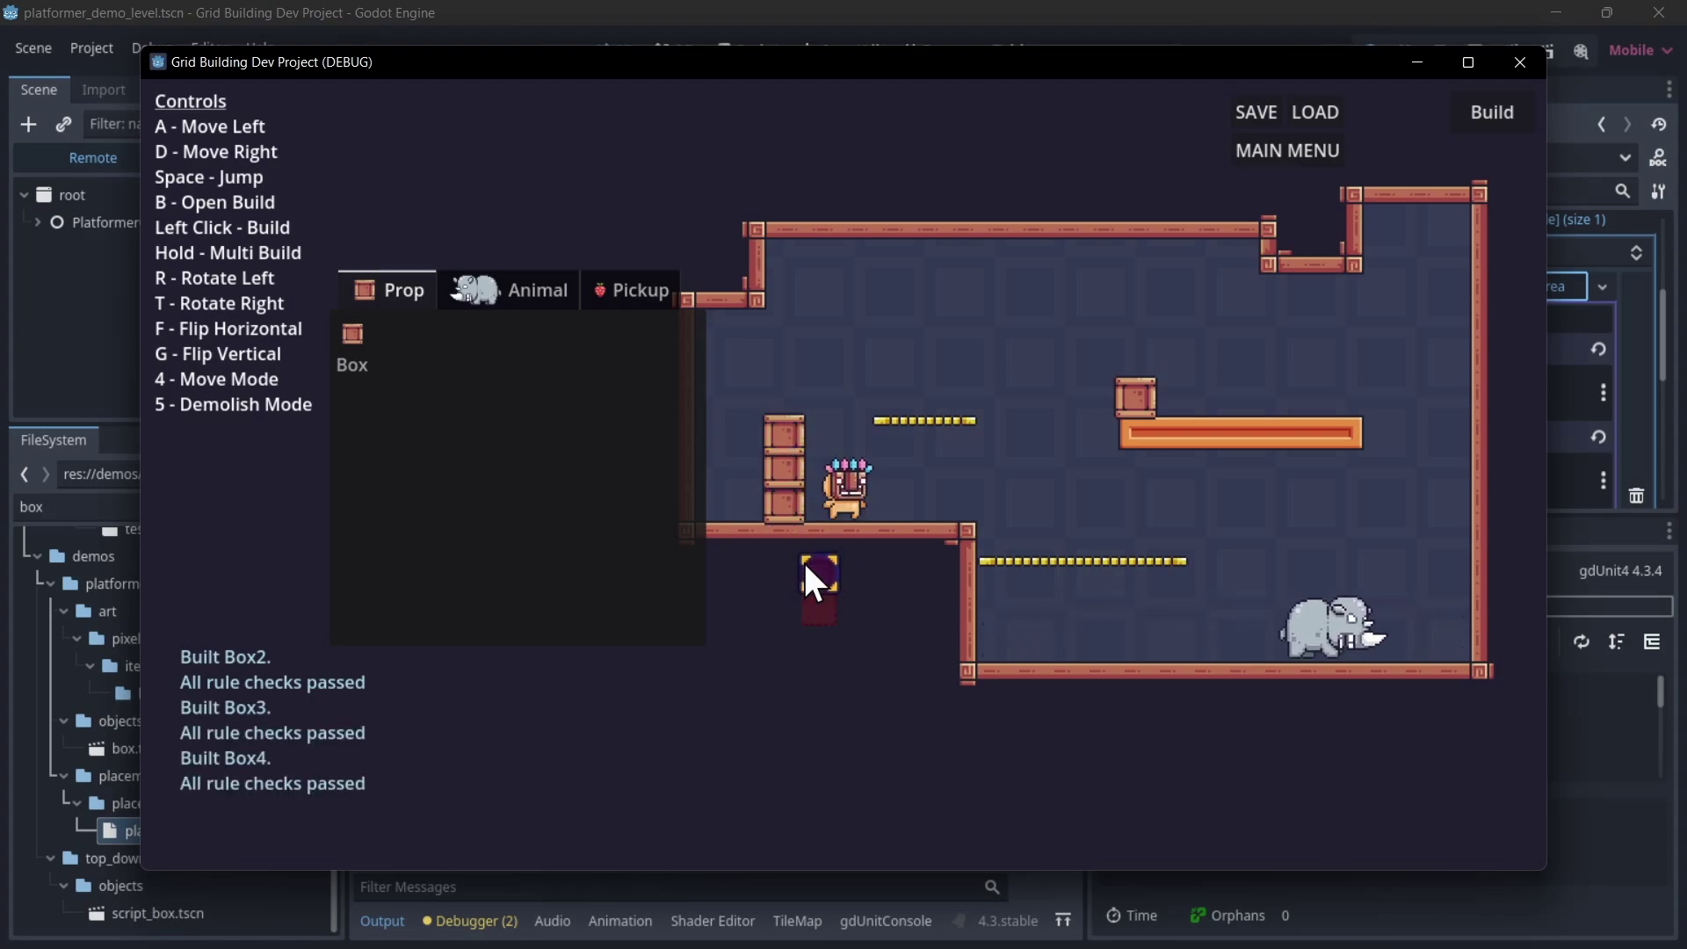
click(789, 416)
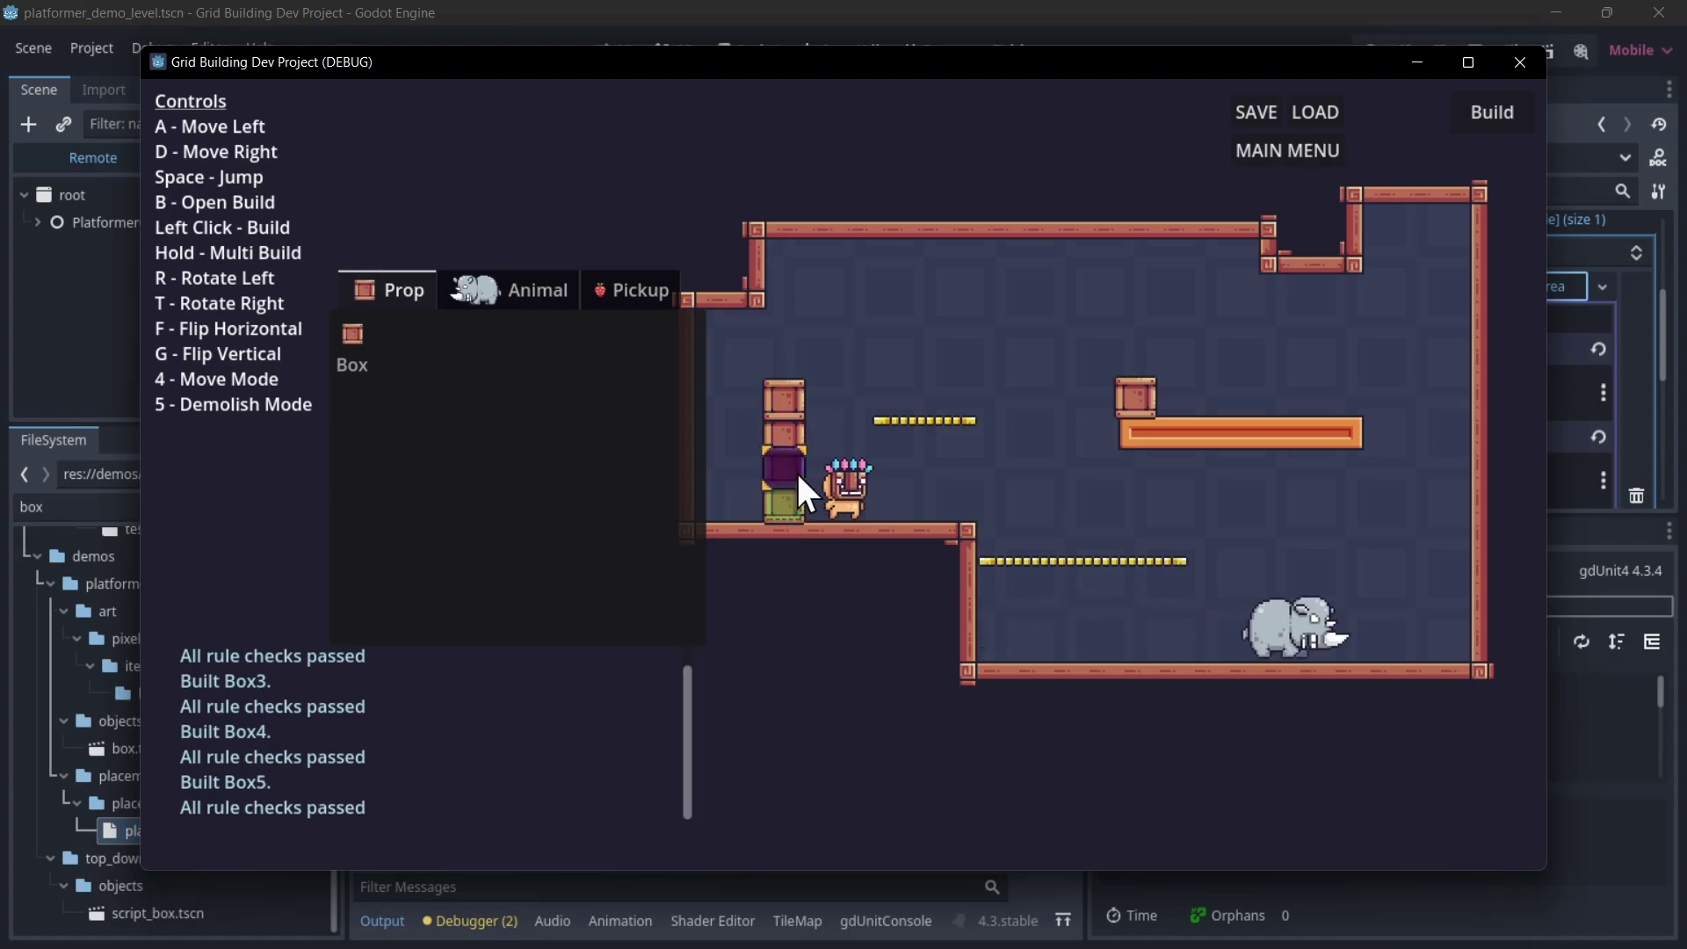
click(789, 362)
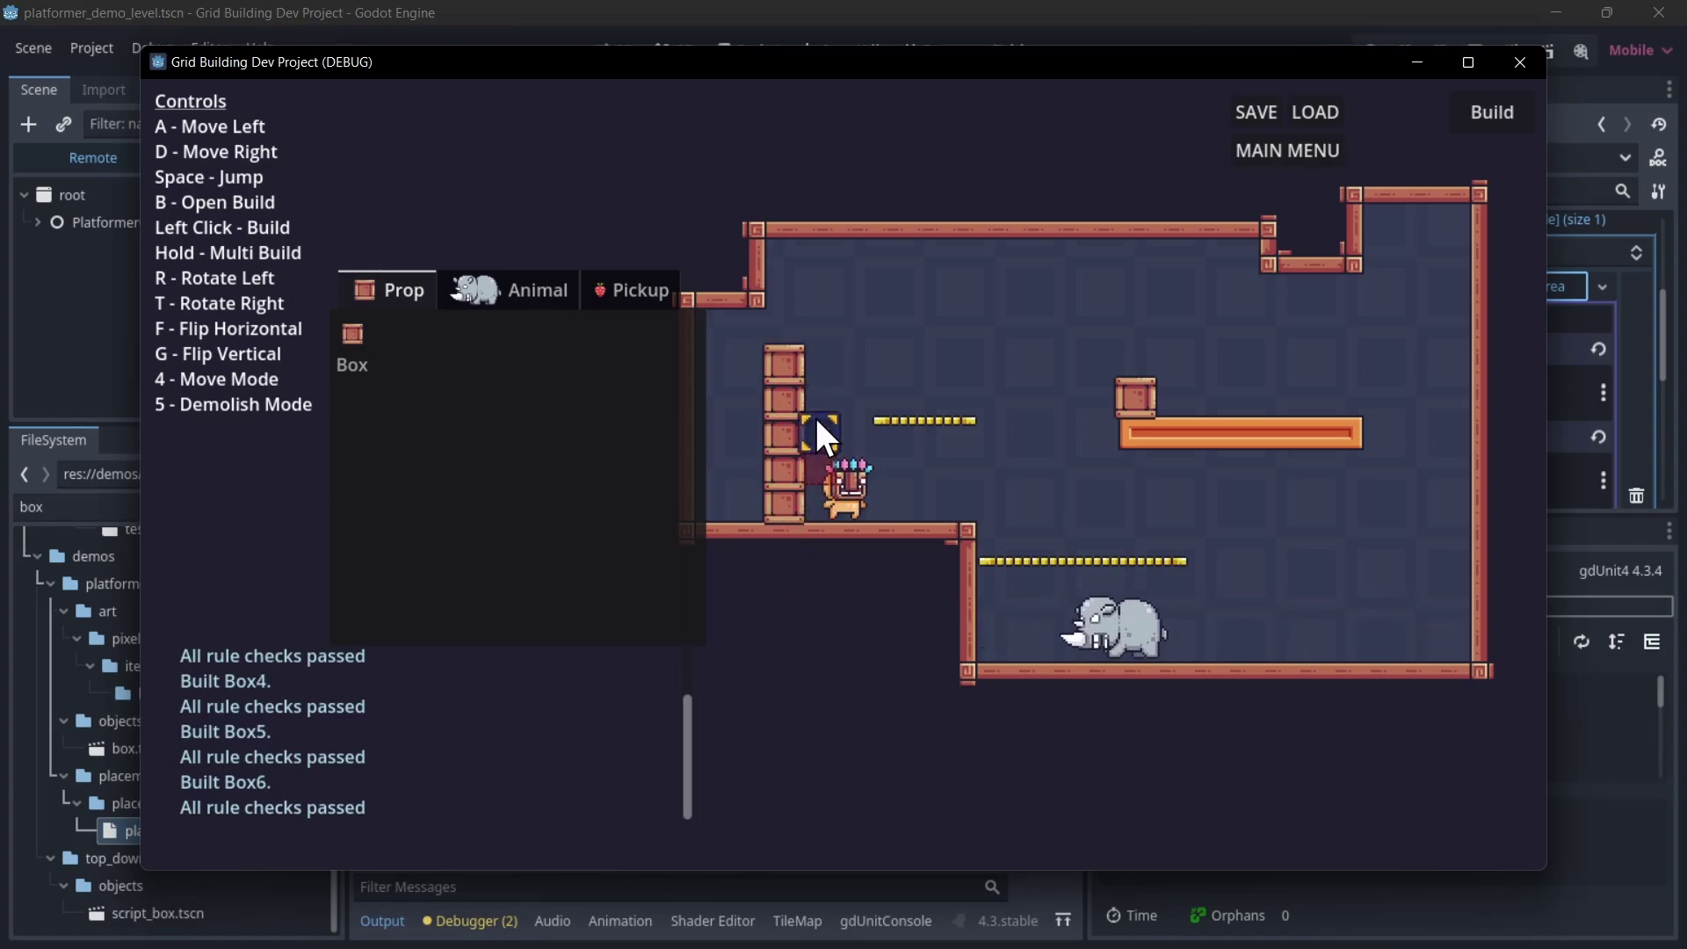
key(b)
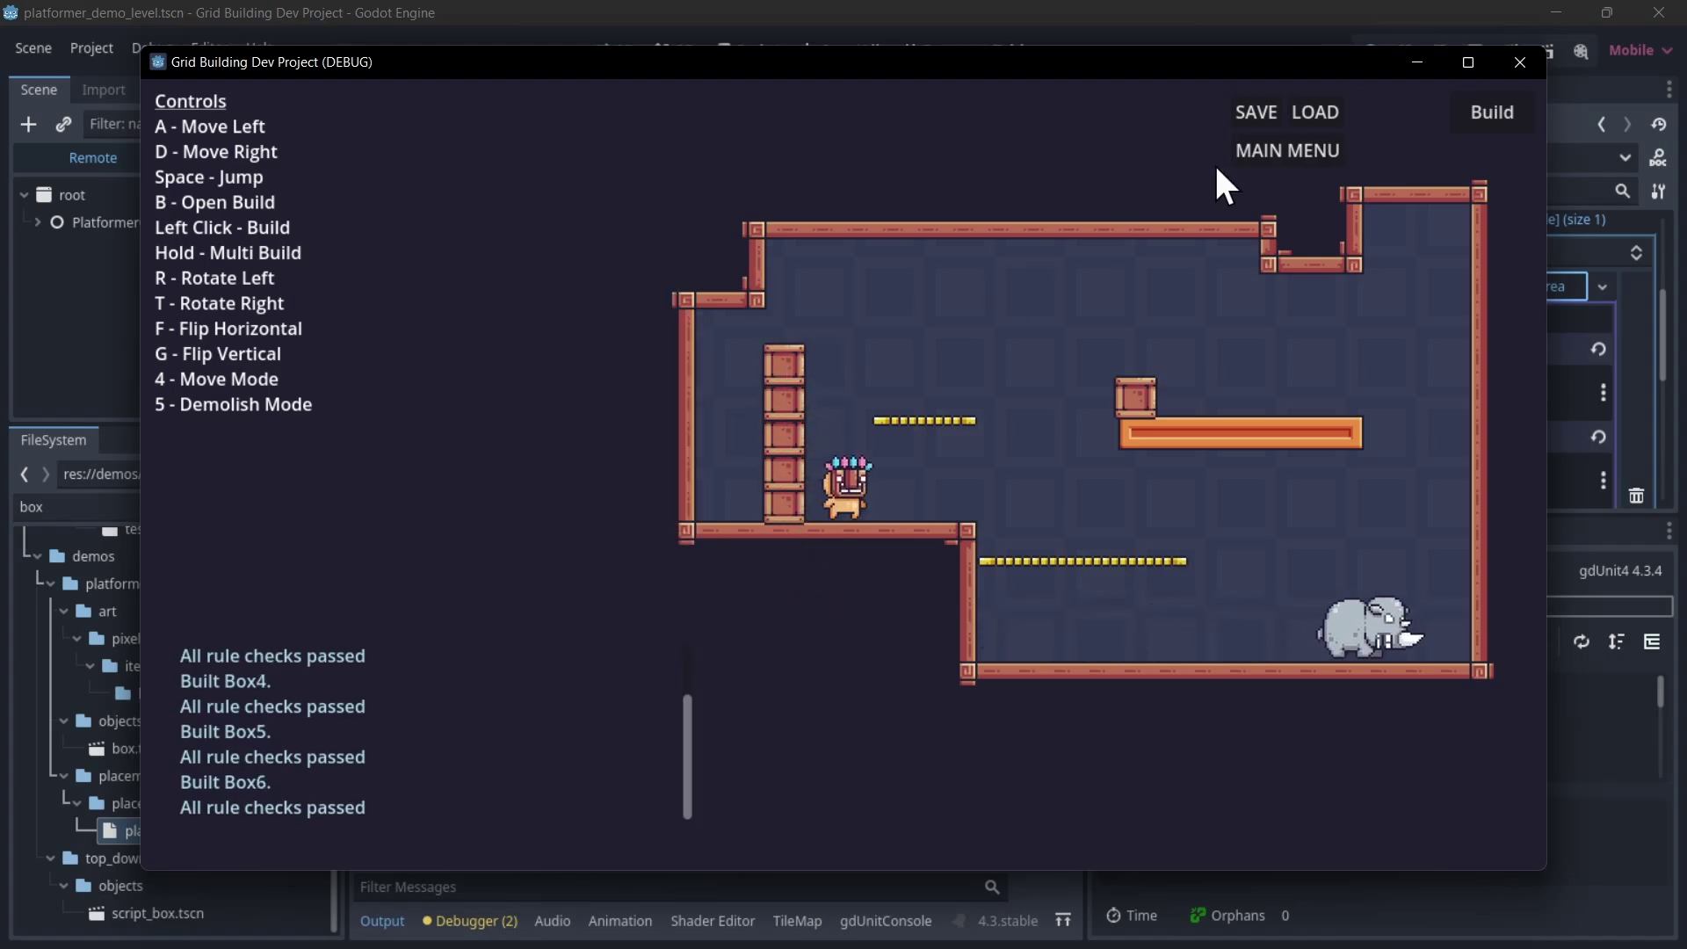
click(1523, 60)
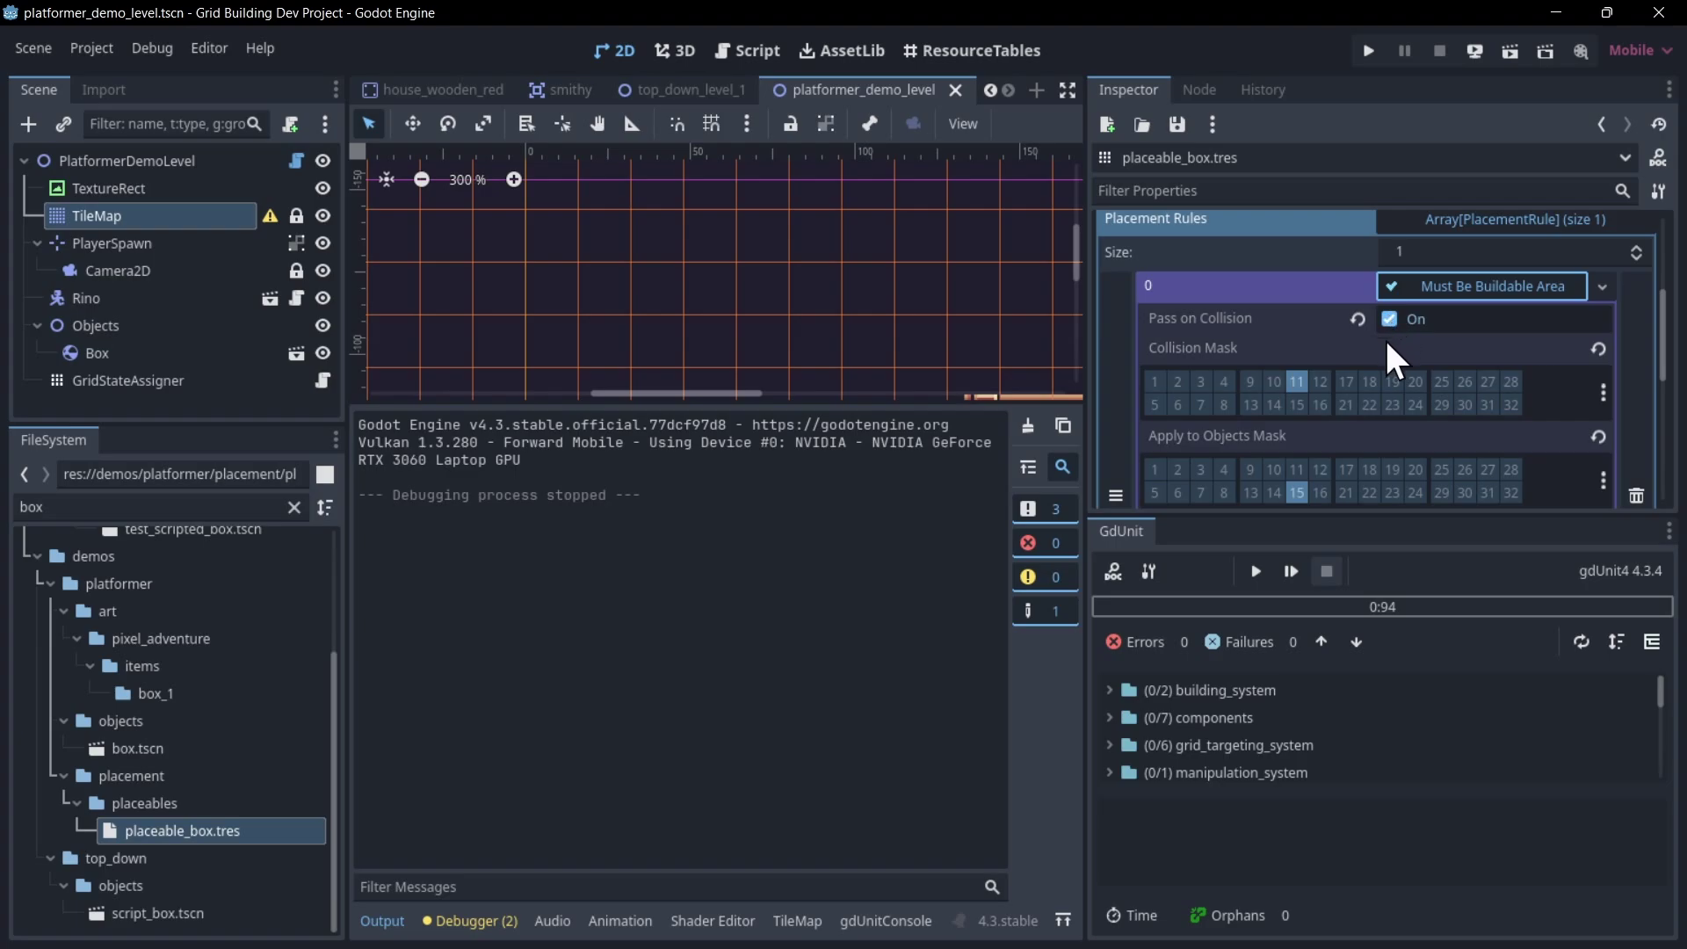
Check placeable_box.tres's single Must Be Buildable Area rule on layer 11 (Buildable), then expand its Packed Scene.
scroll(1335, 404, down, 1)
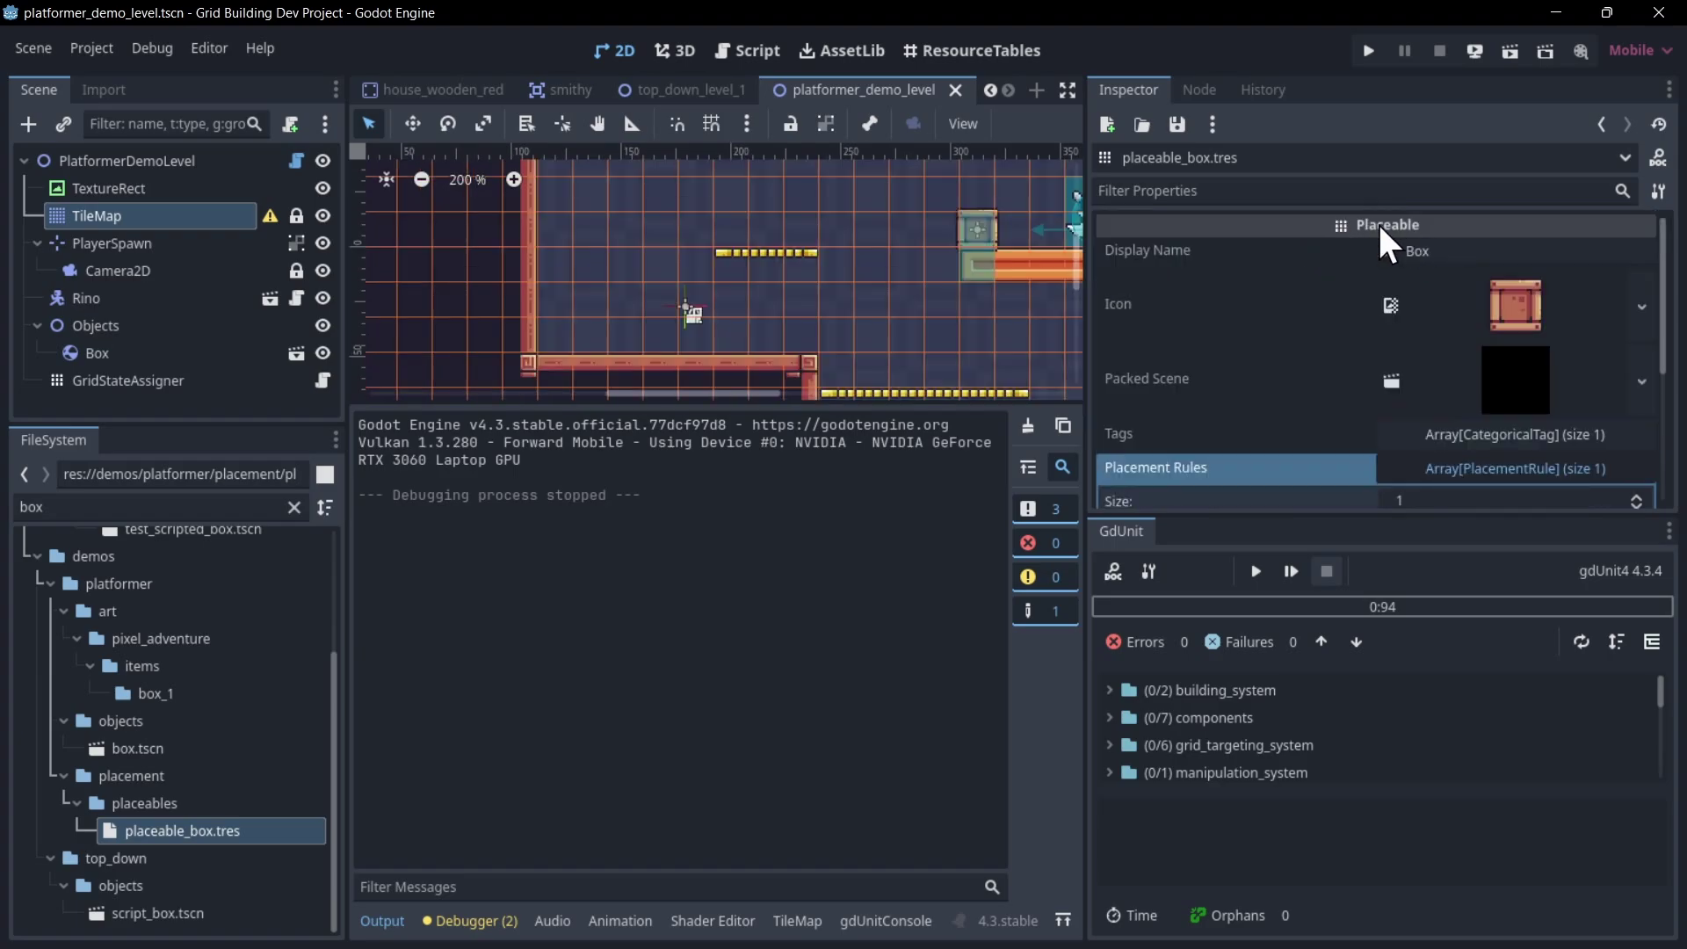
scroll(1365, 428, down, 1)
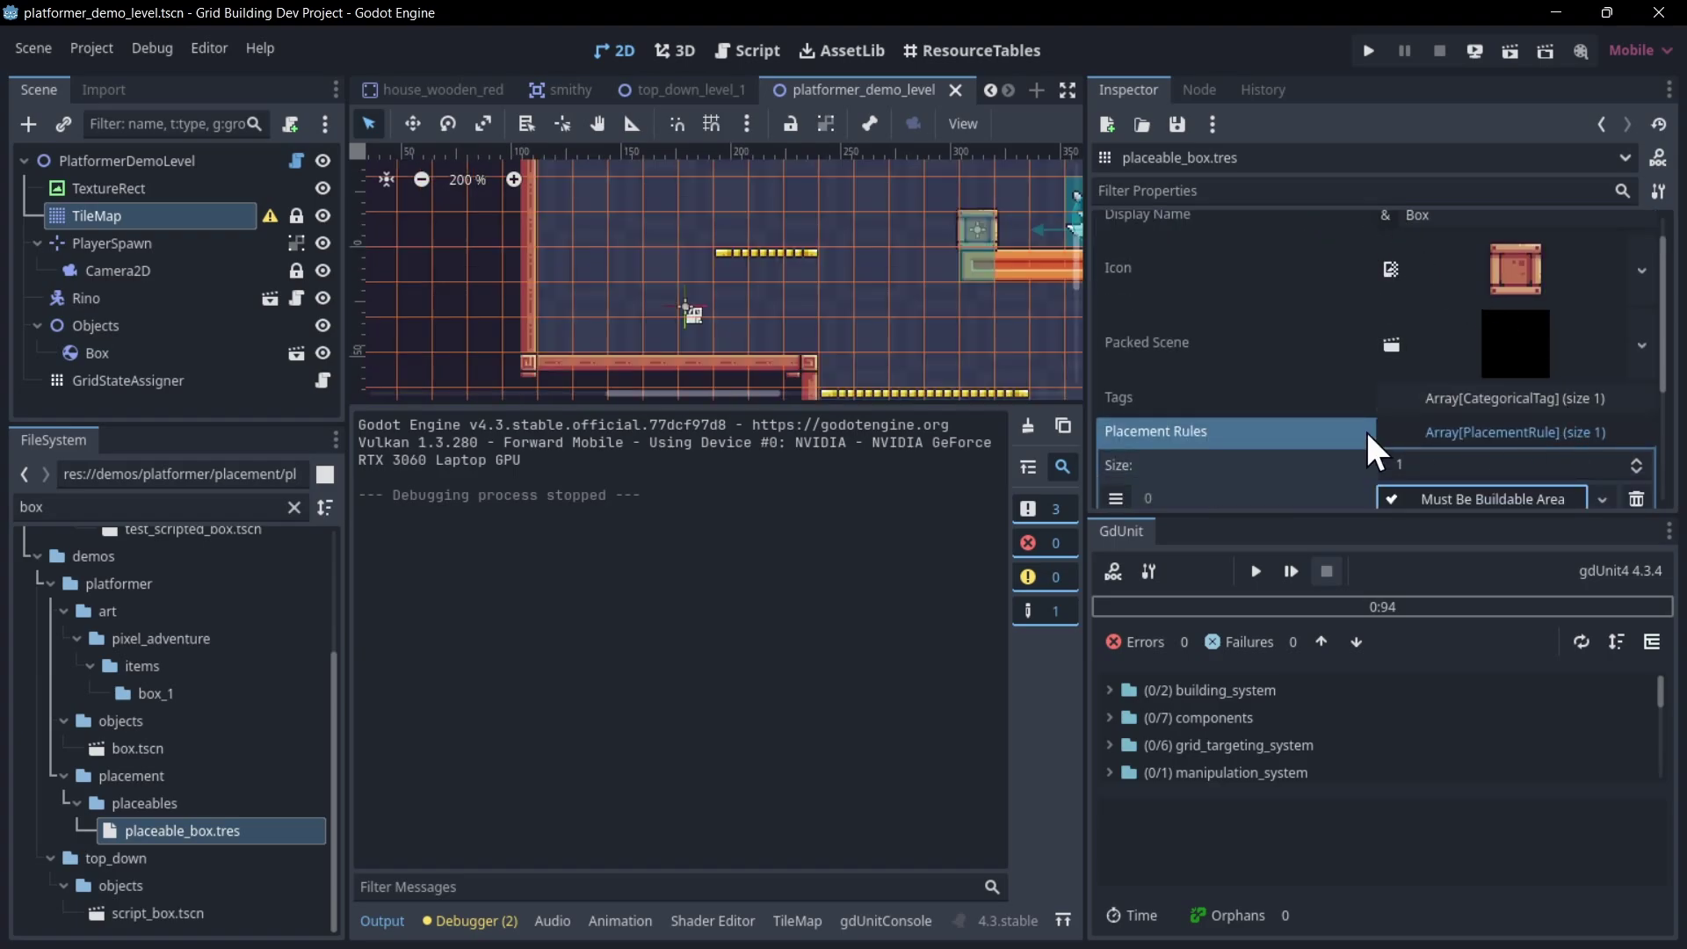
scroll(1351, 246, up, 1)
scroll(1377, 264, down, 2)
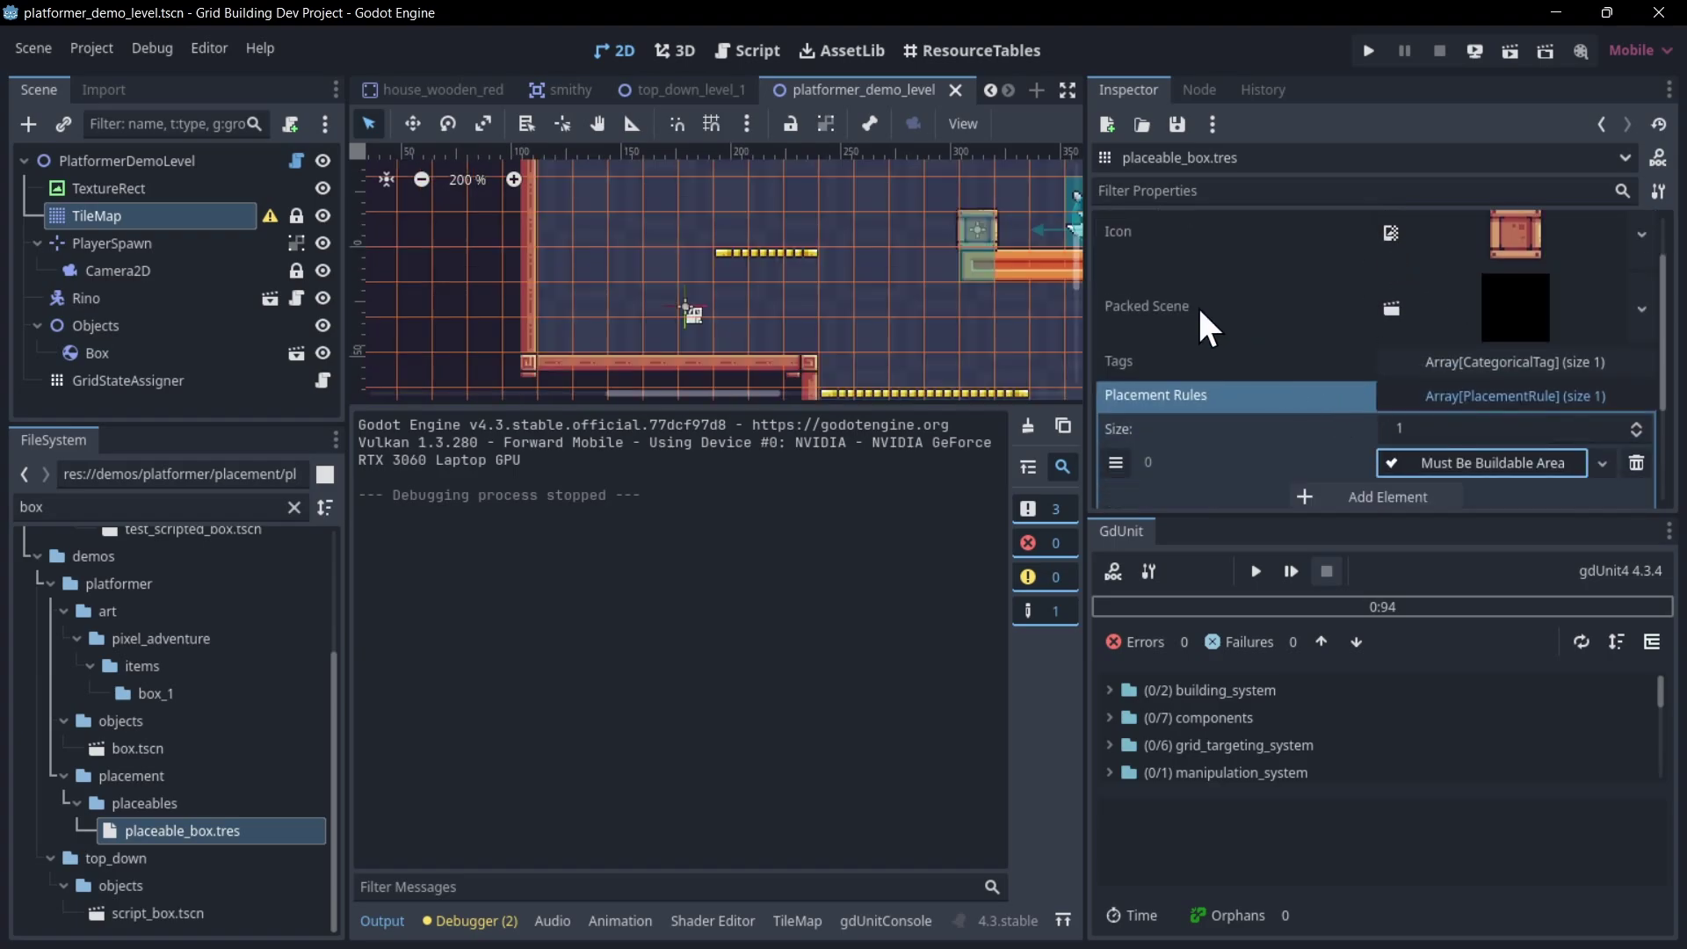
scroll(1406, 277, up, 1)
scroll(1511, 281, down, 1)
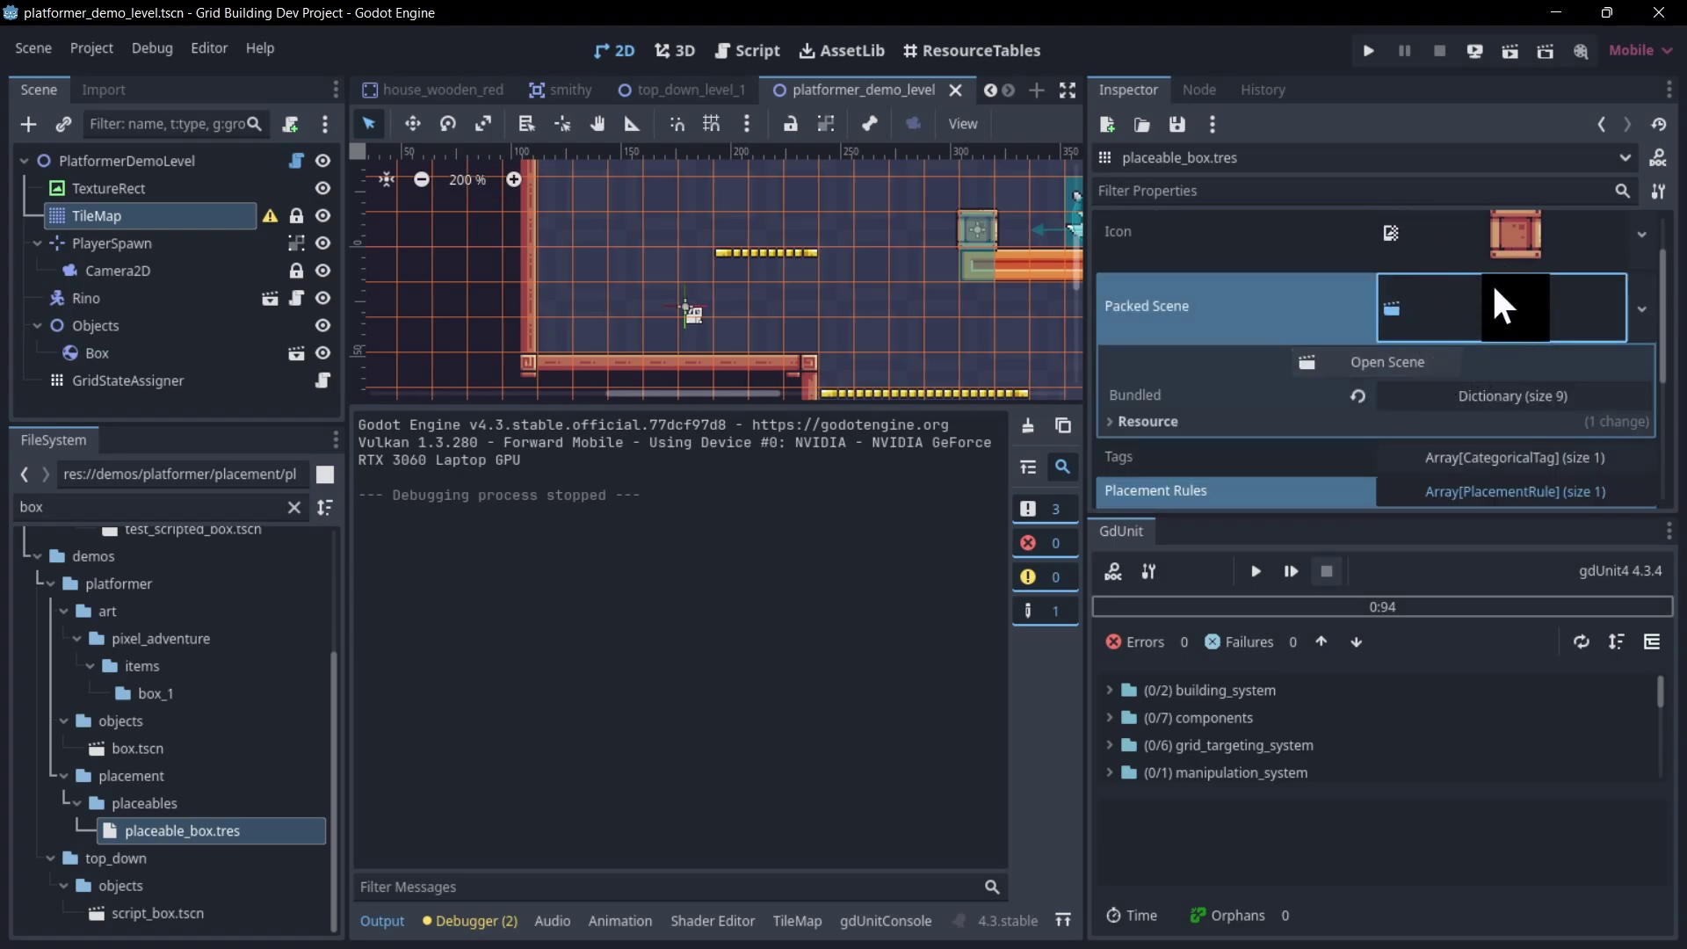
click(1511, 320)
click(1510, 323)
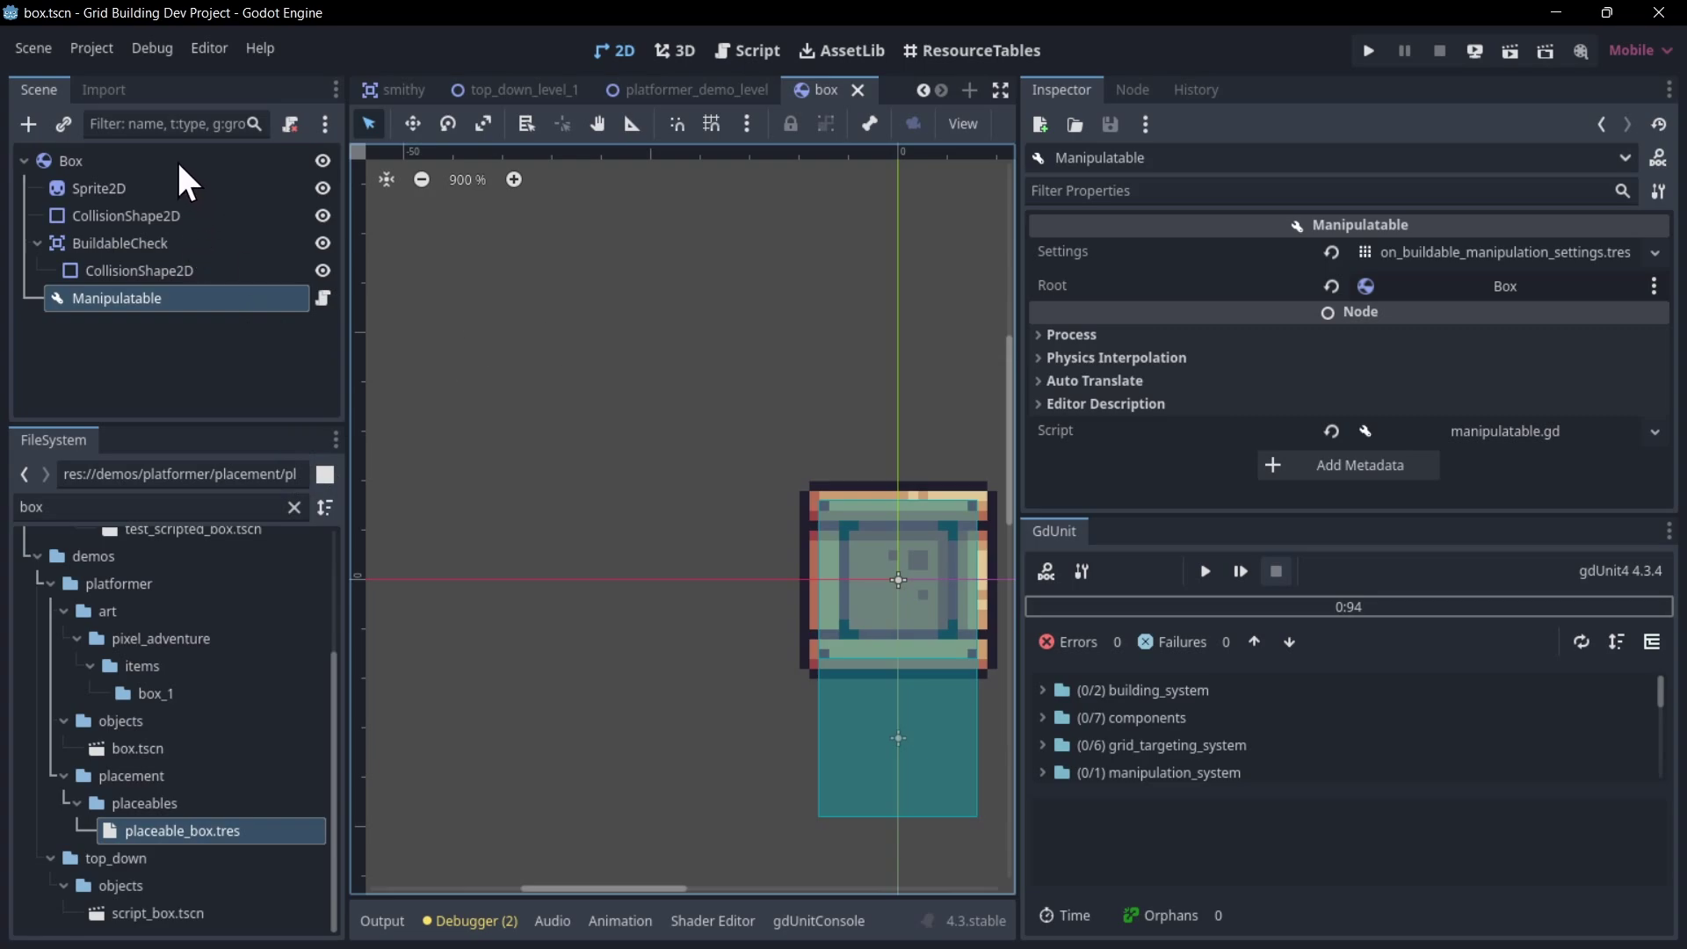
click(177, 160)
middle_drag(681, 307, 635, 269)
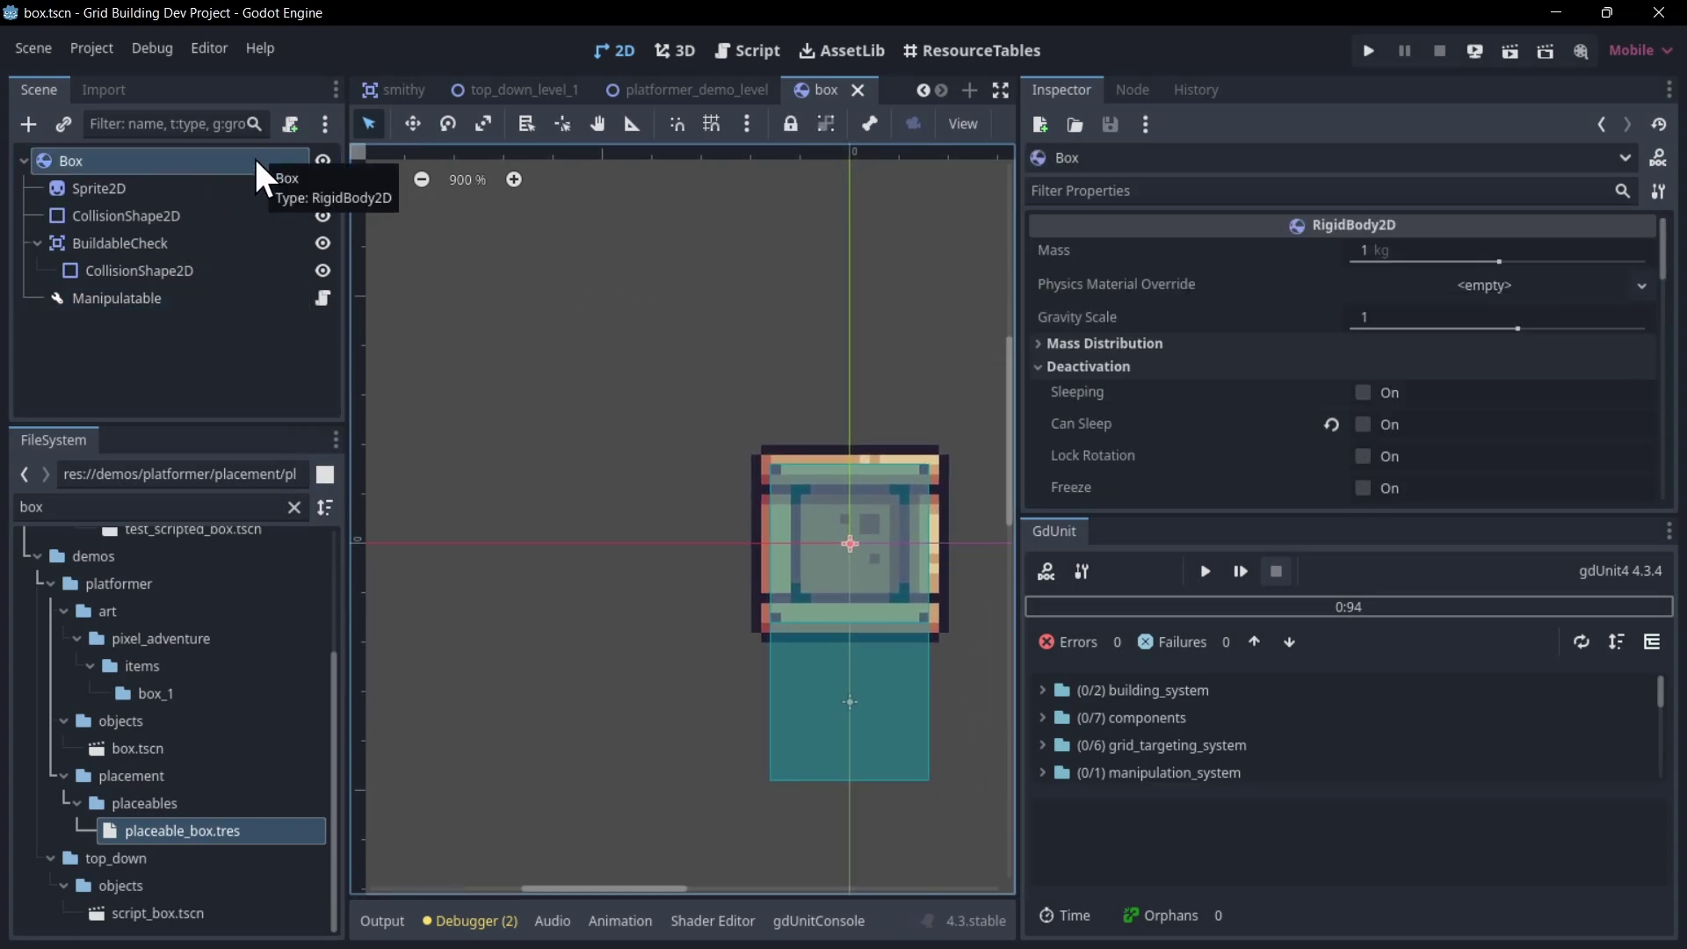
middle_drag(512, 303, 400, 311)
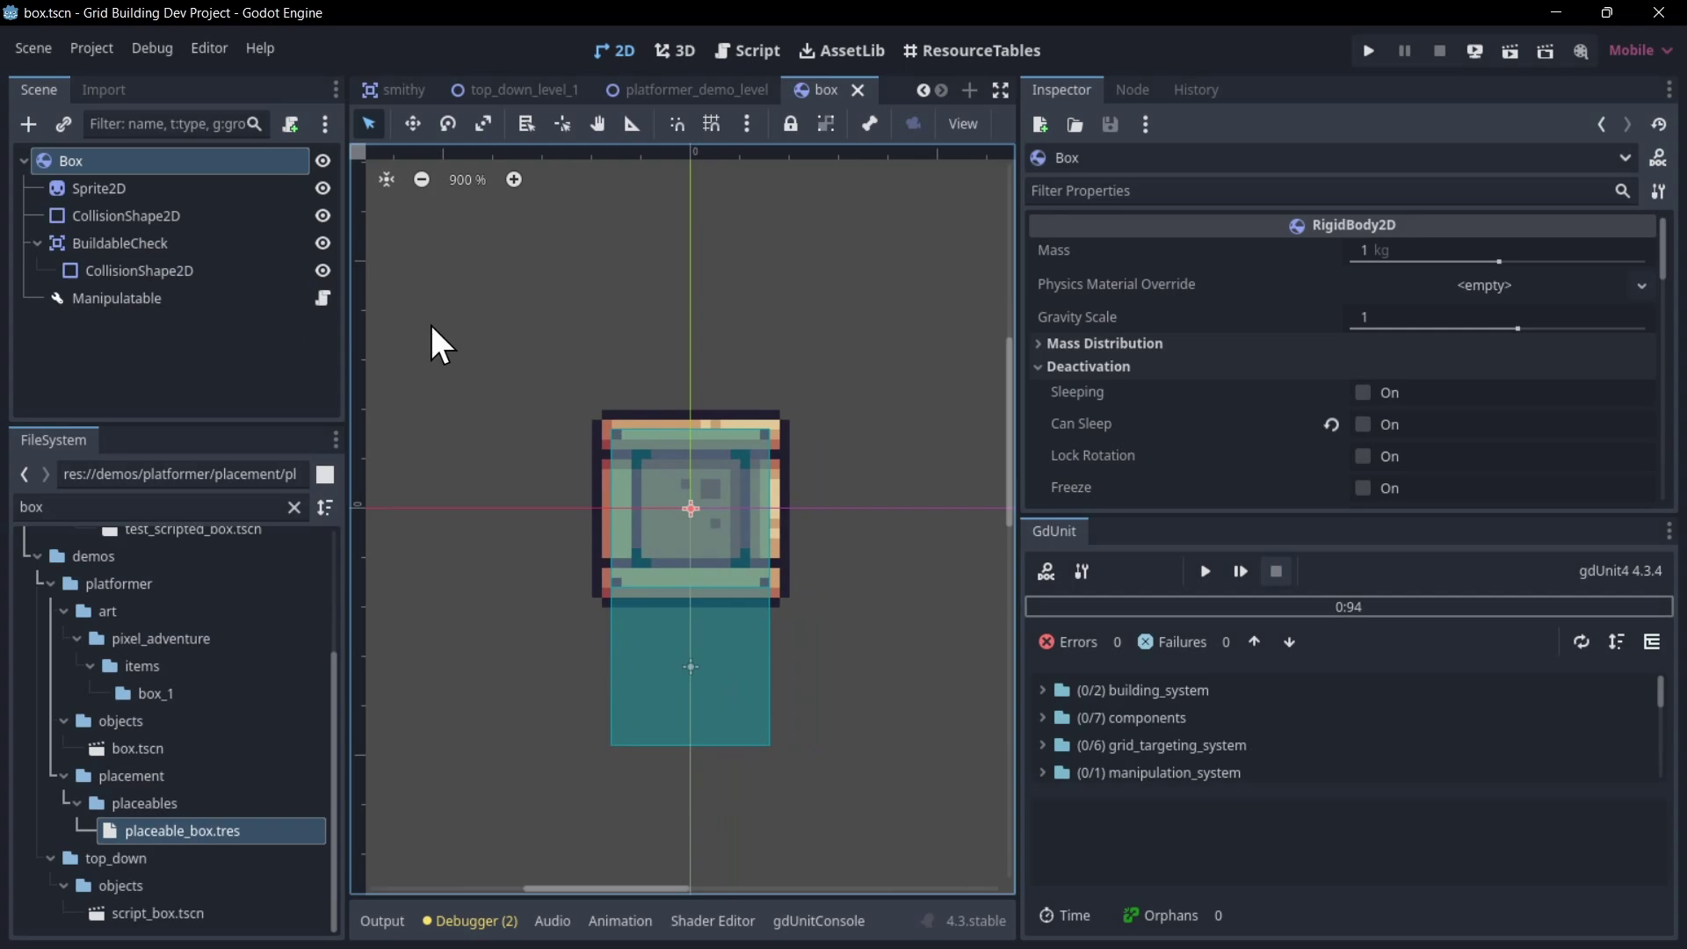
middle_drag(432, 242, 404, 241)
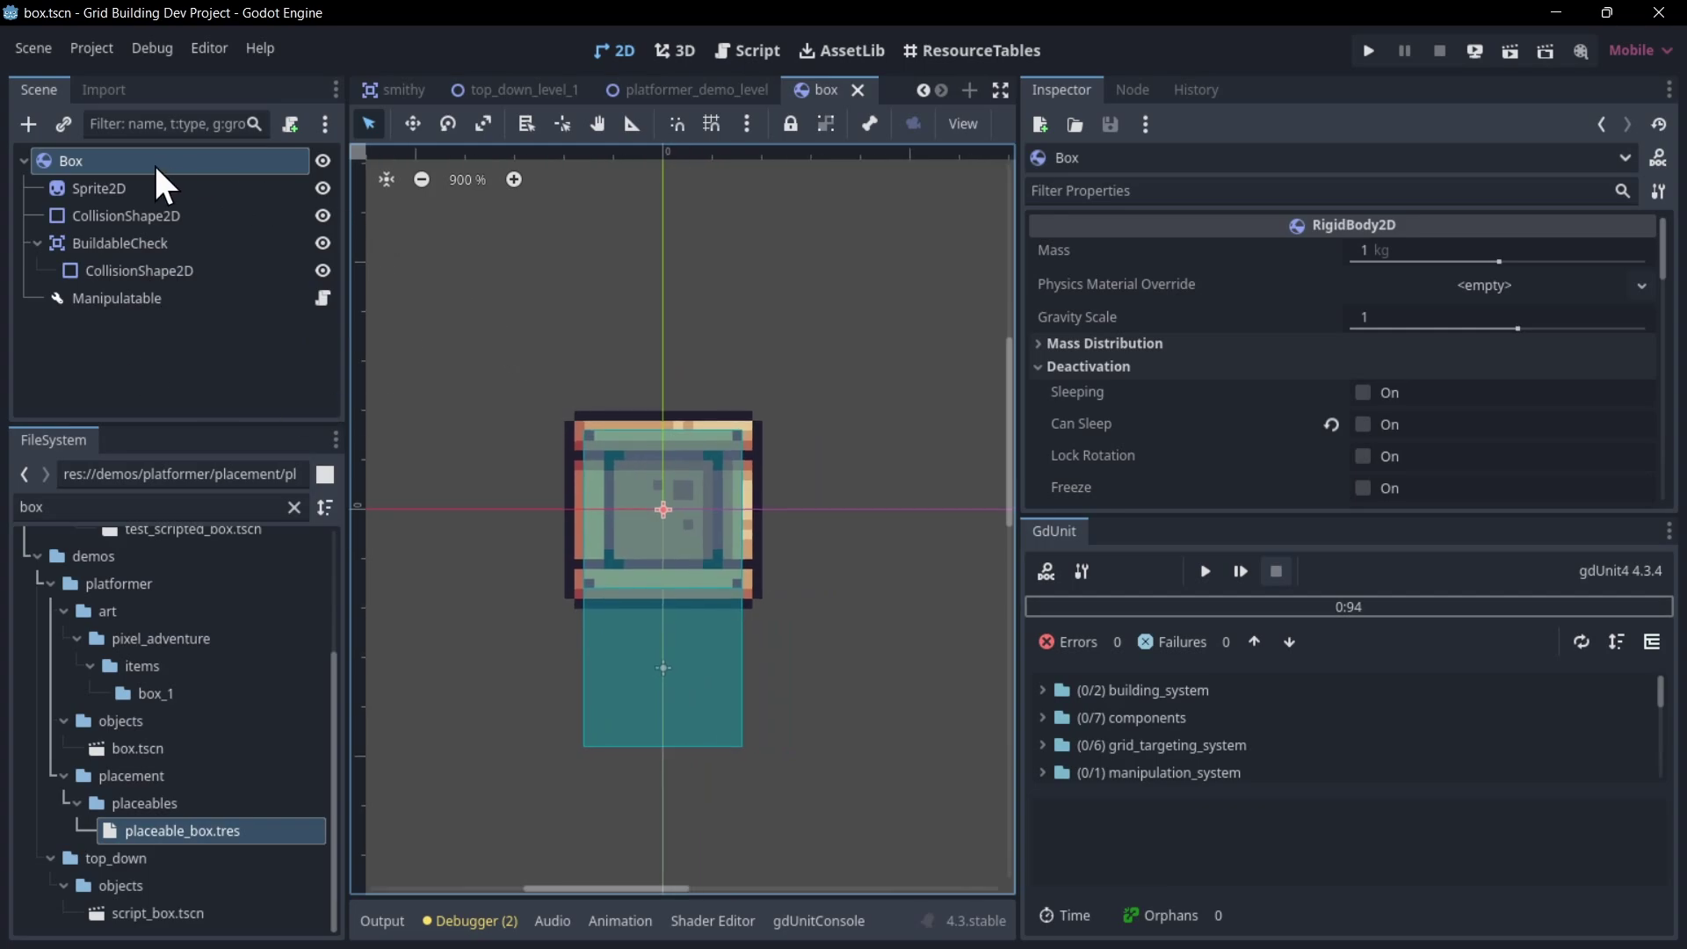
click(167, 304)
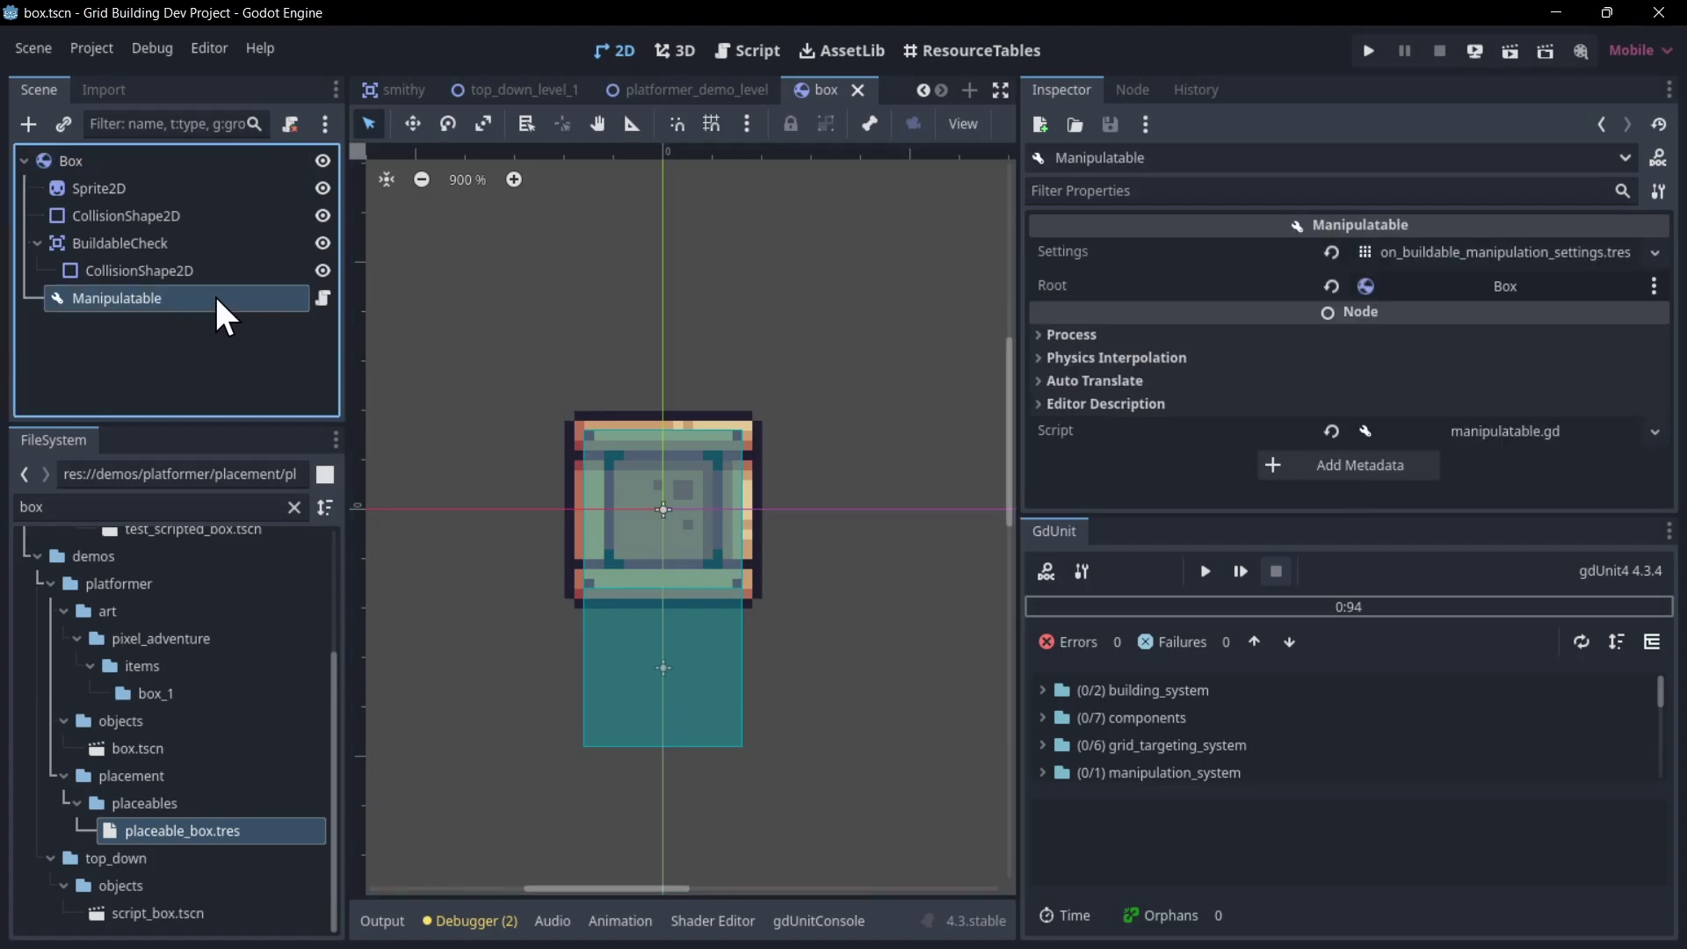
click(177, 158)
right_click(156, 167)
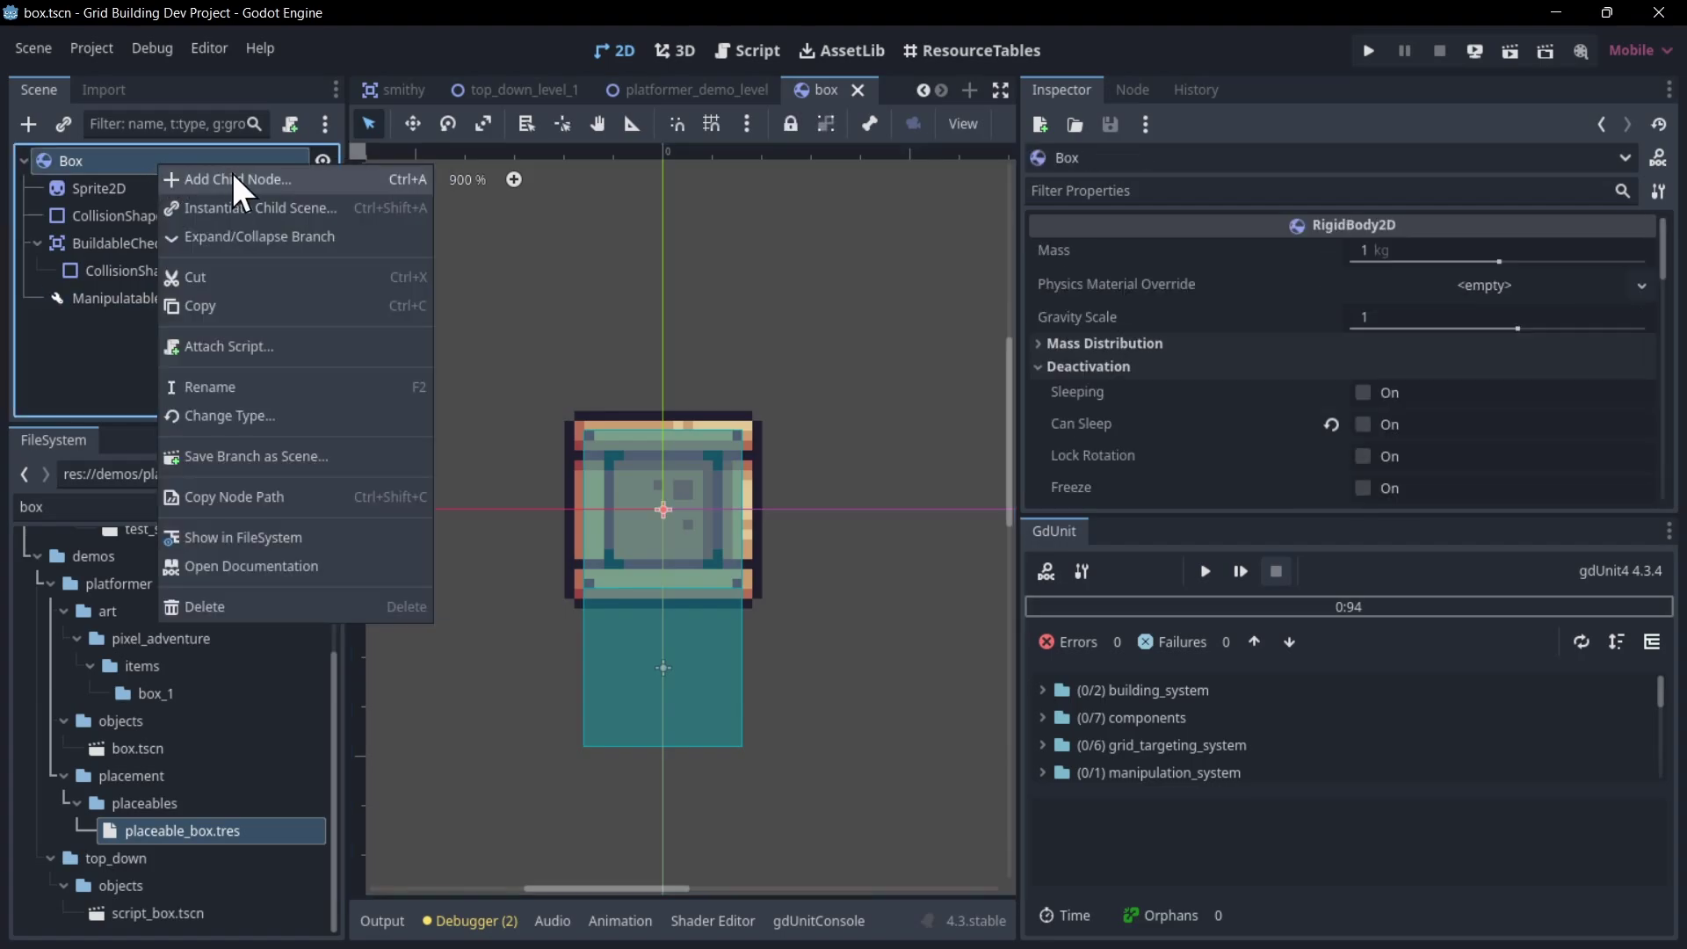
click(232, 172)
text(manipulatable)
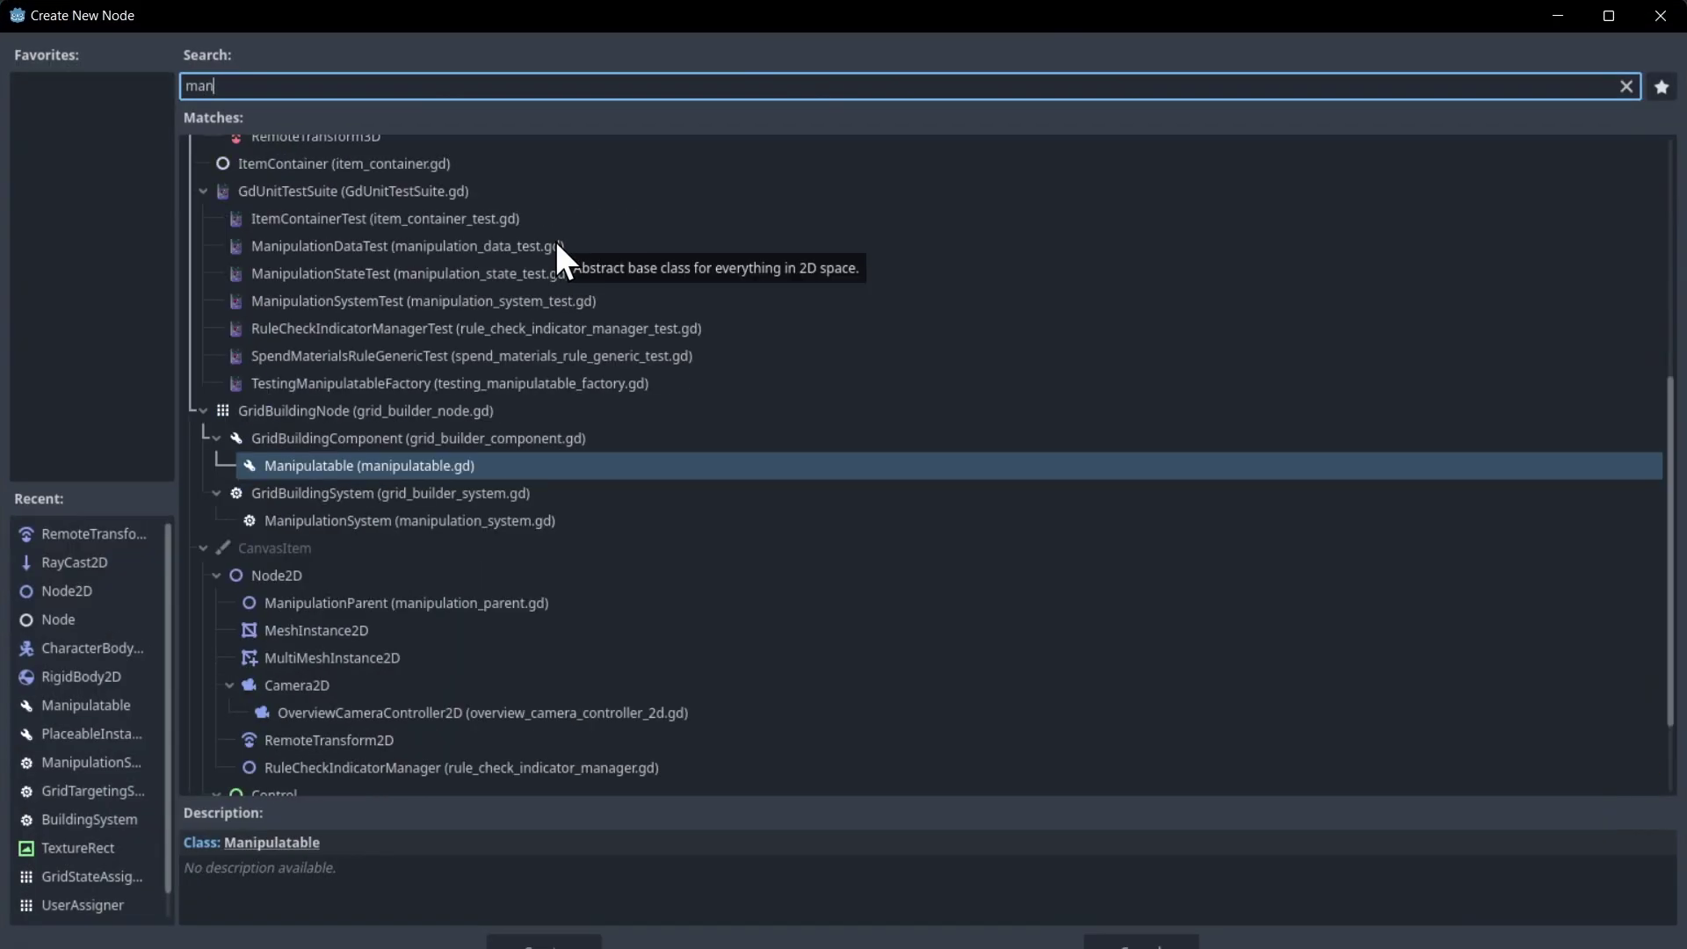
key(Escape)
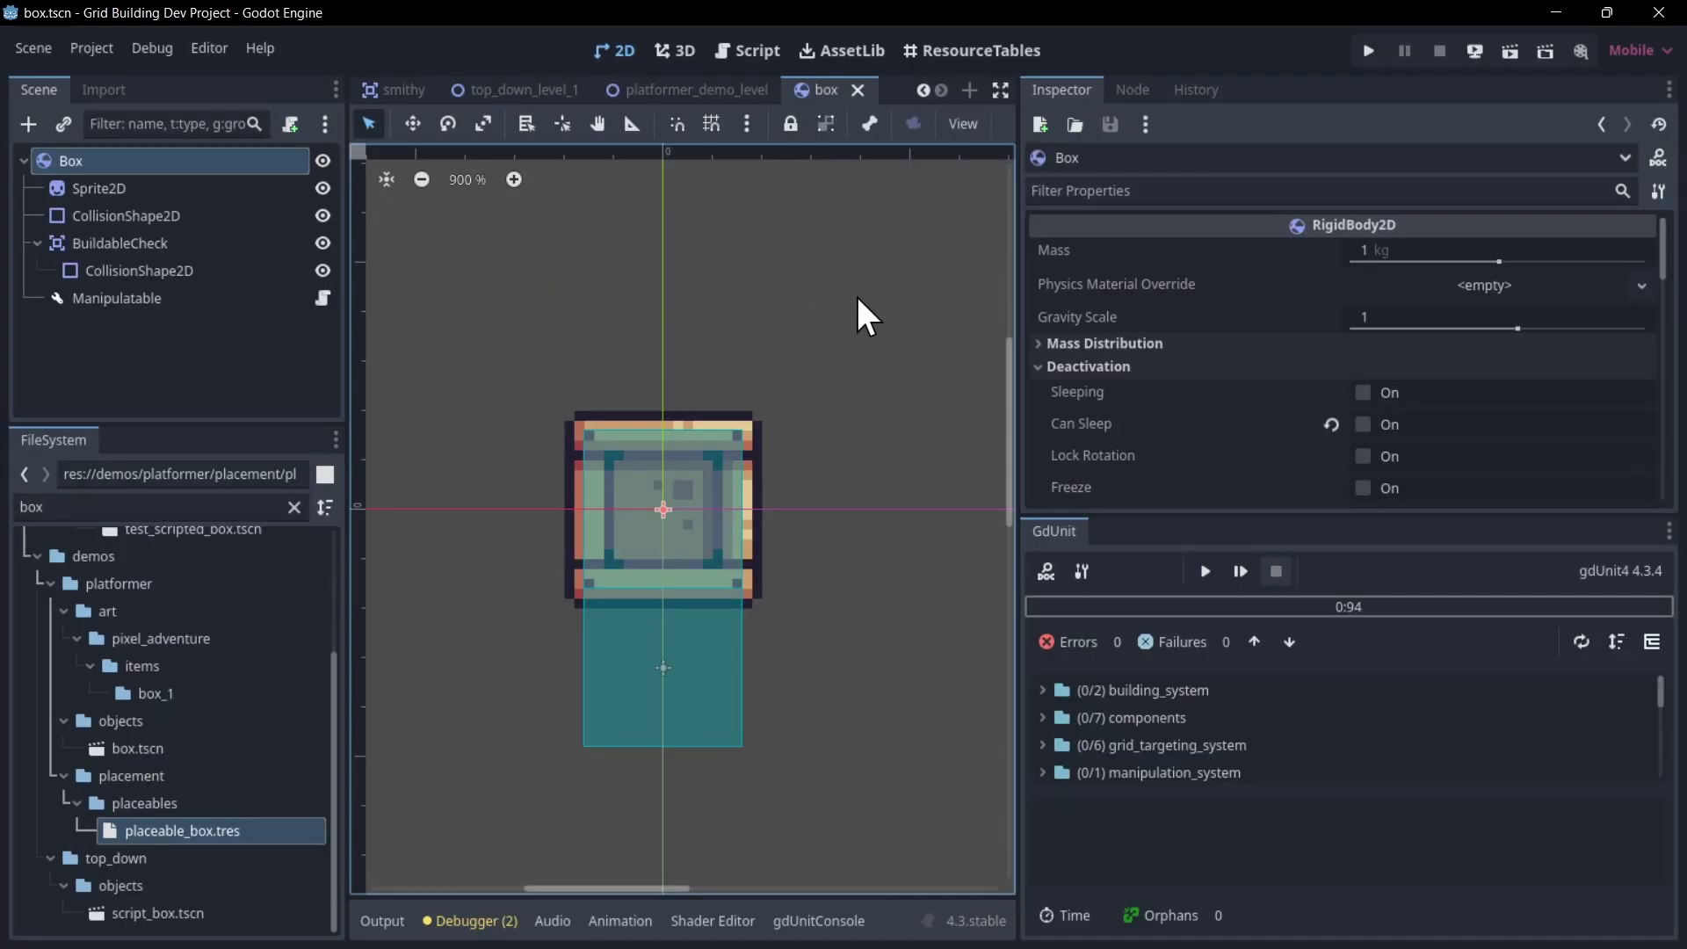
click(254, 295)
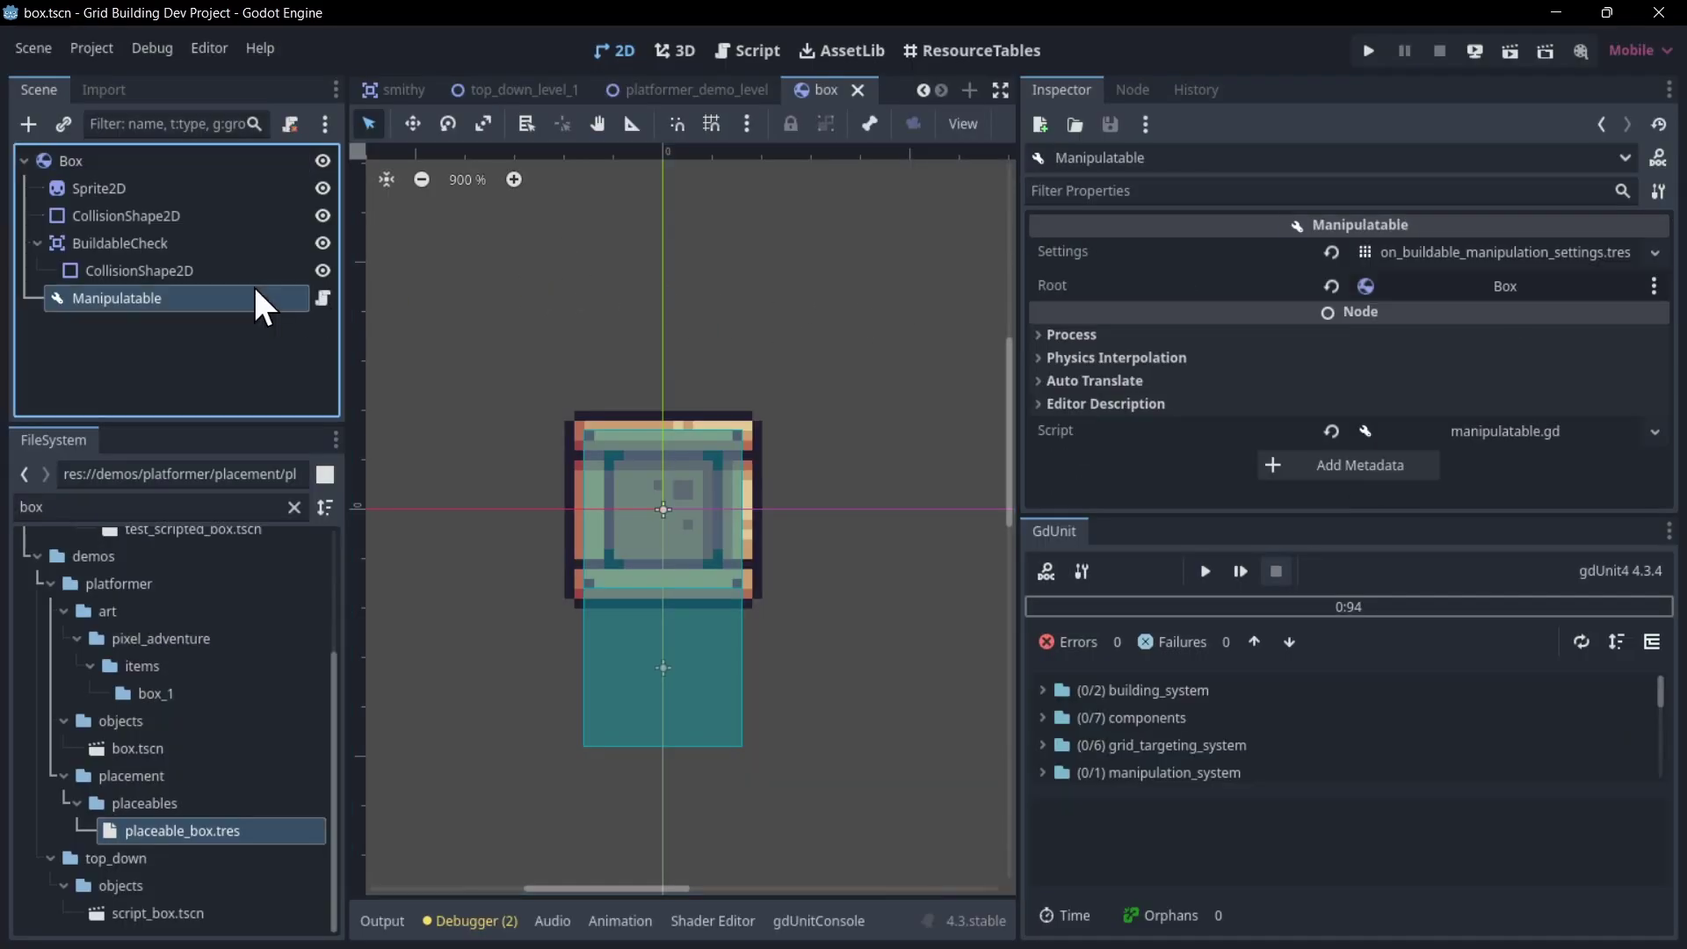
Expand Settings > Move Rules > Must Be Buildable Area to check its masks, then select BuildableCheck's CollisionShape2D.
click(1458, 252)
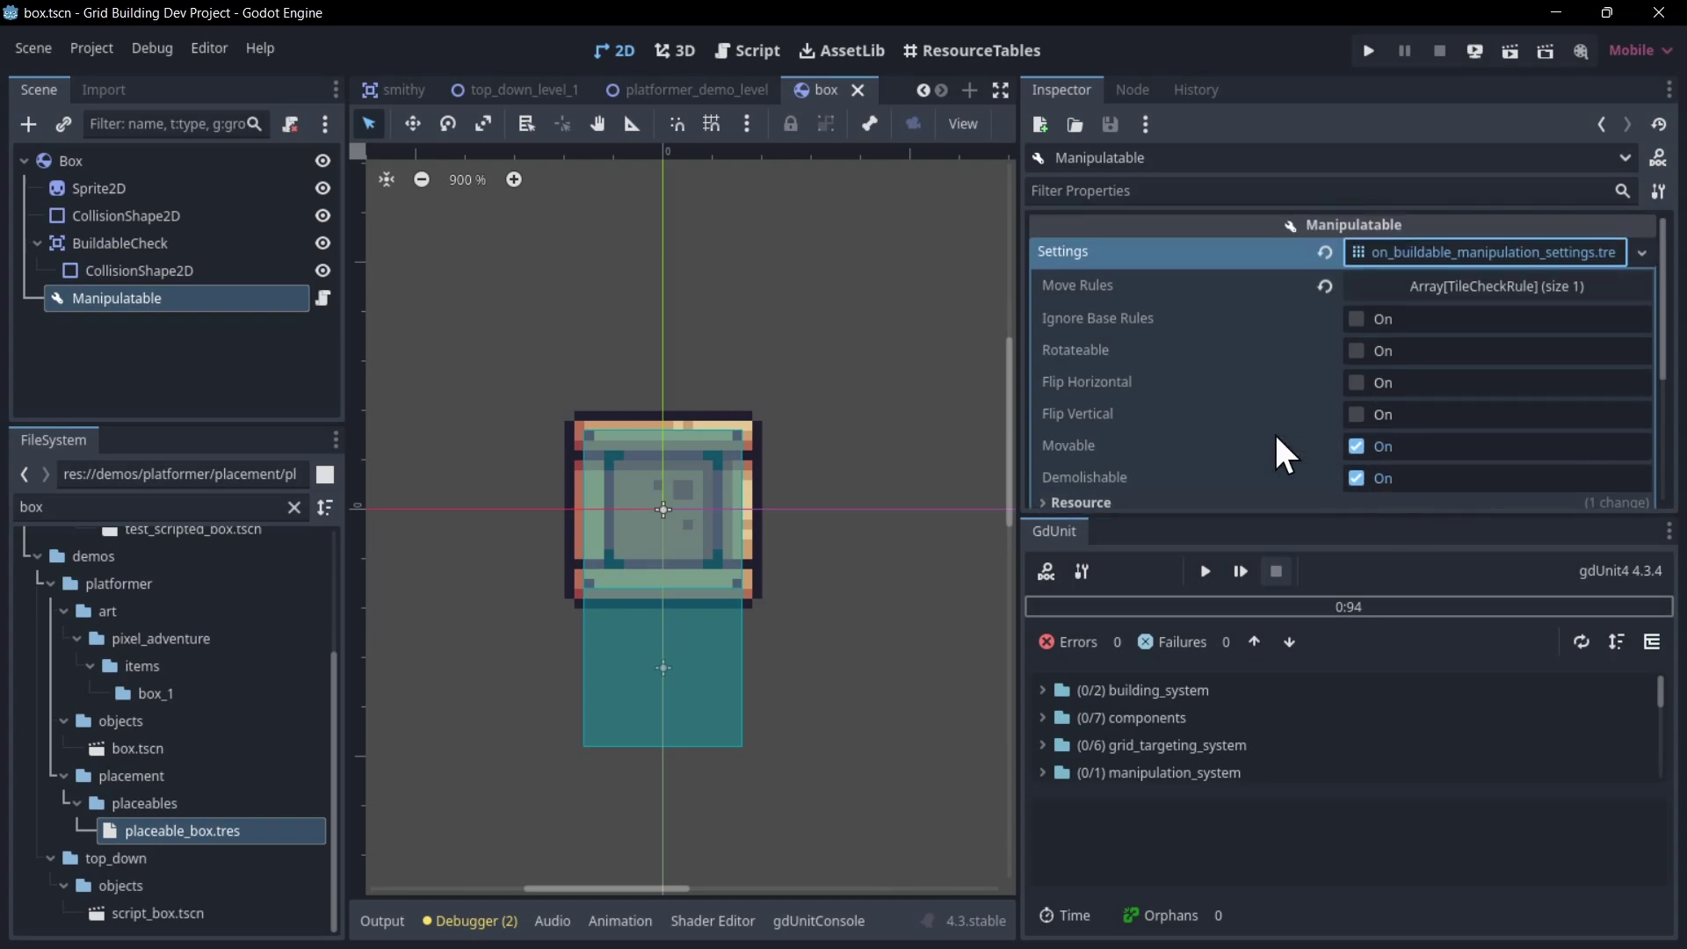
click(1583, 306)
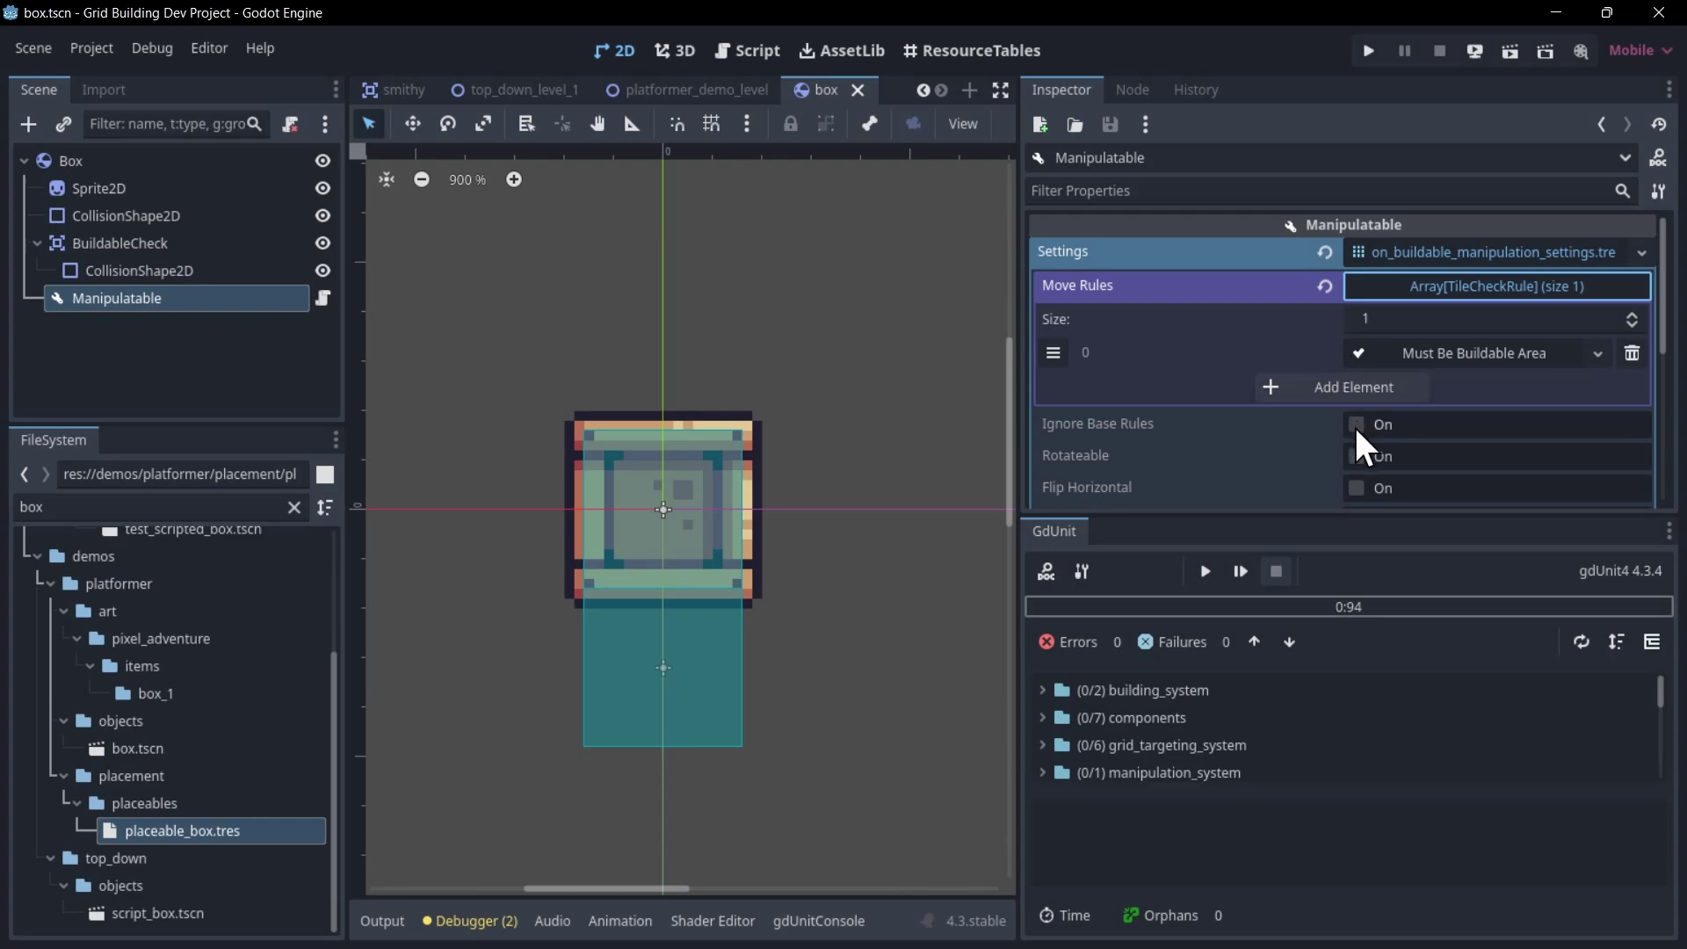
click(1474, 349)
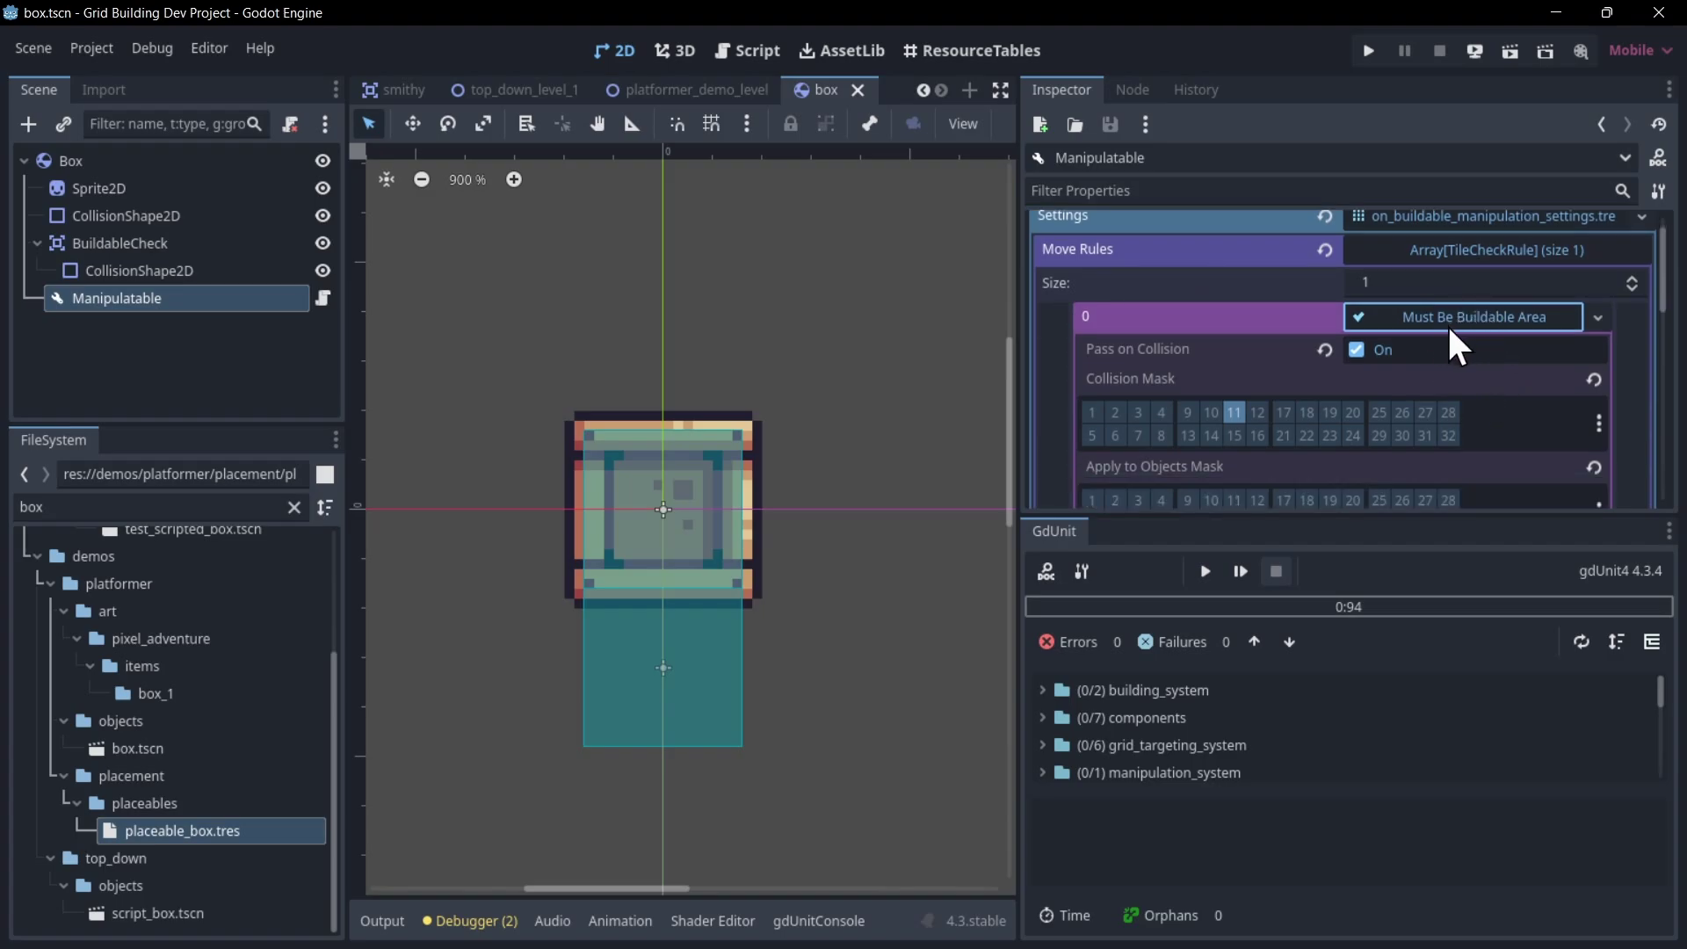
scroll(1528, 323, down, 1)
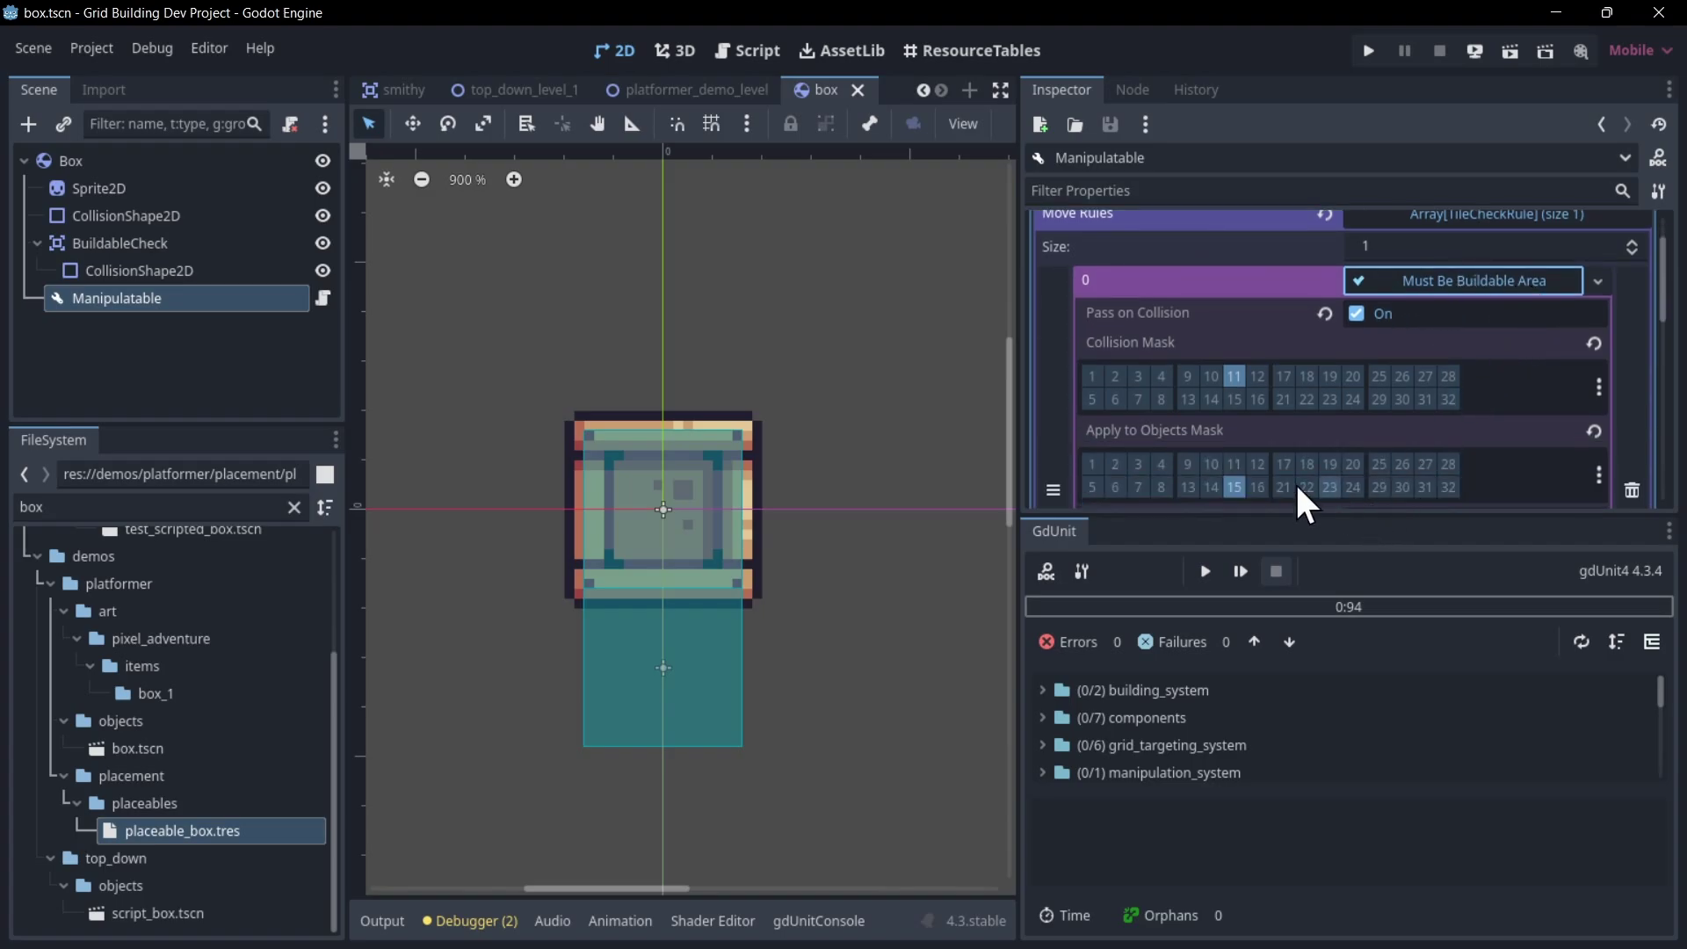
click(675, 663)
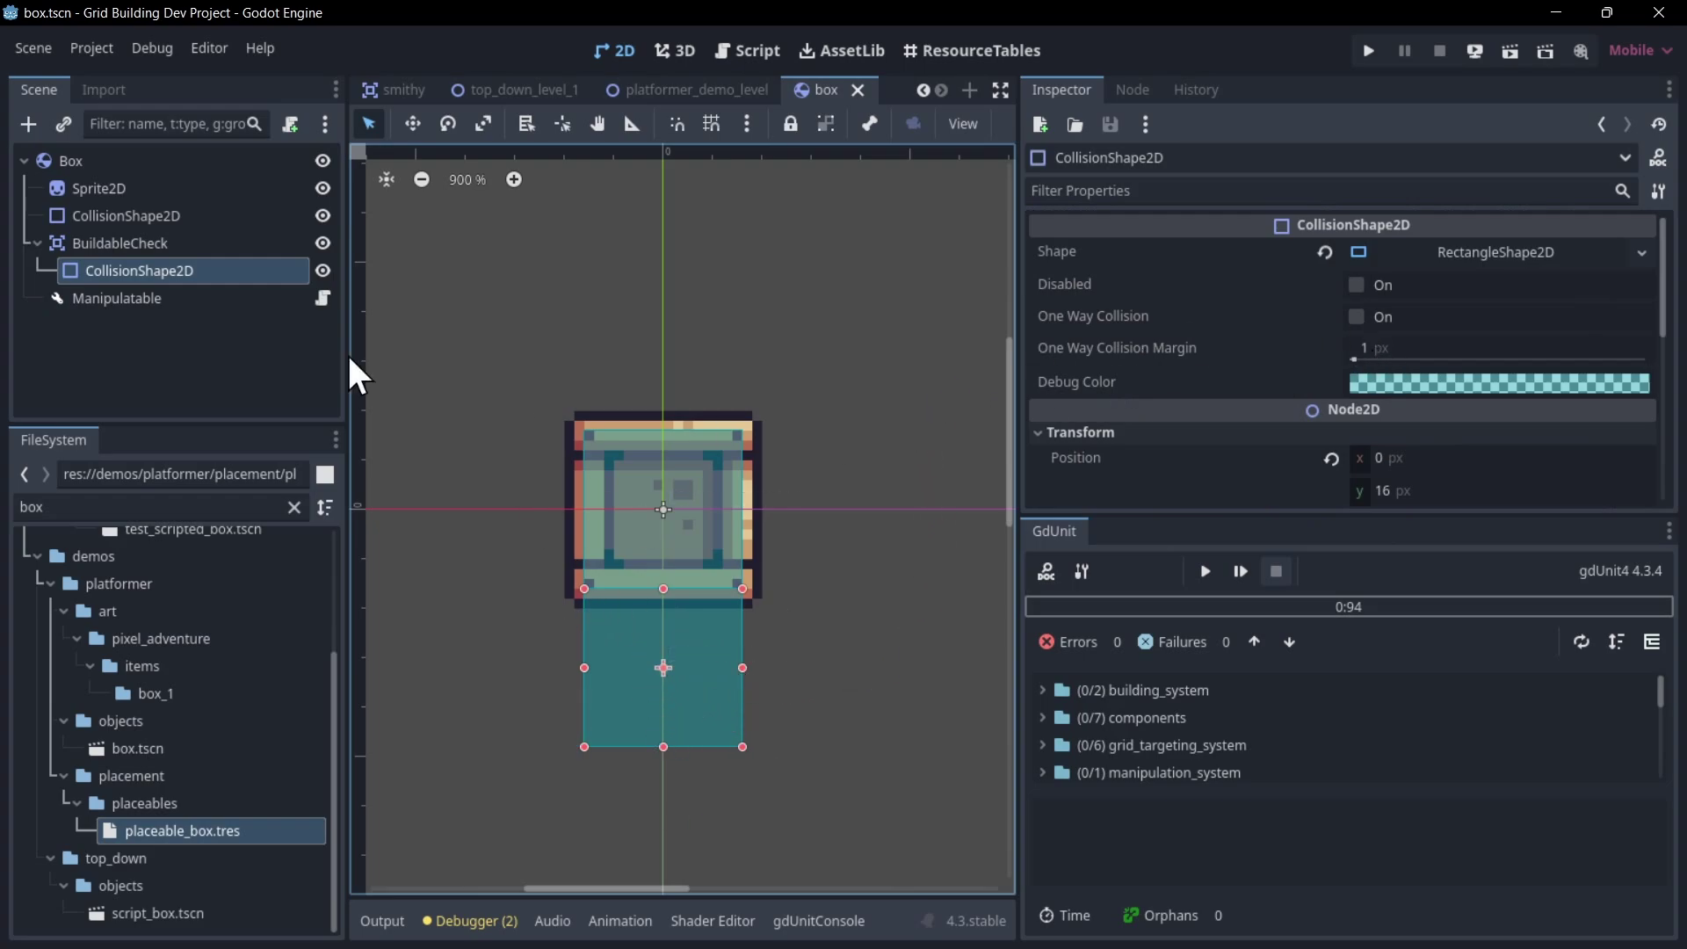
After viewing BuildableCheck's layers, add the Box root body to collision layer 12 (Targetable).
click(144, 246)
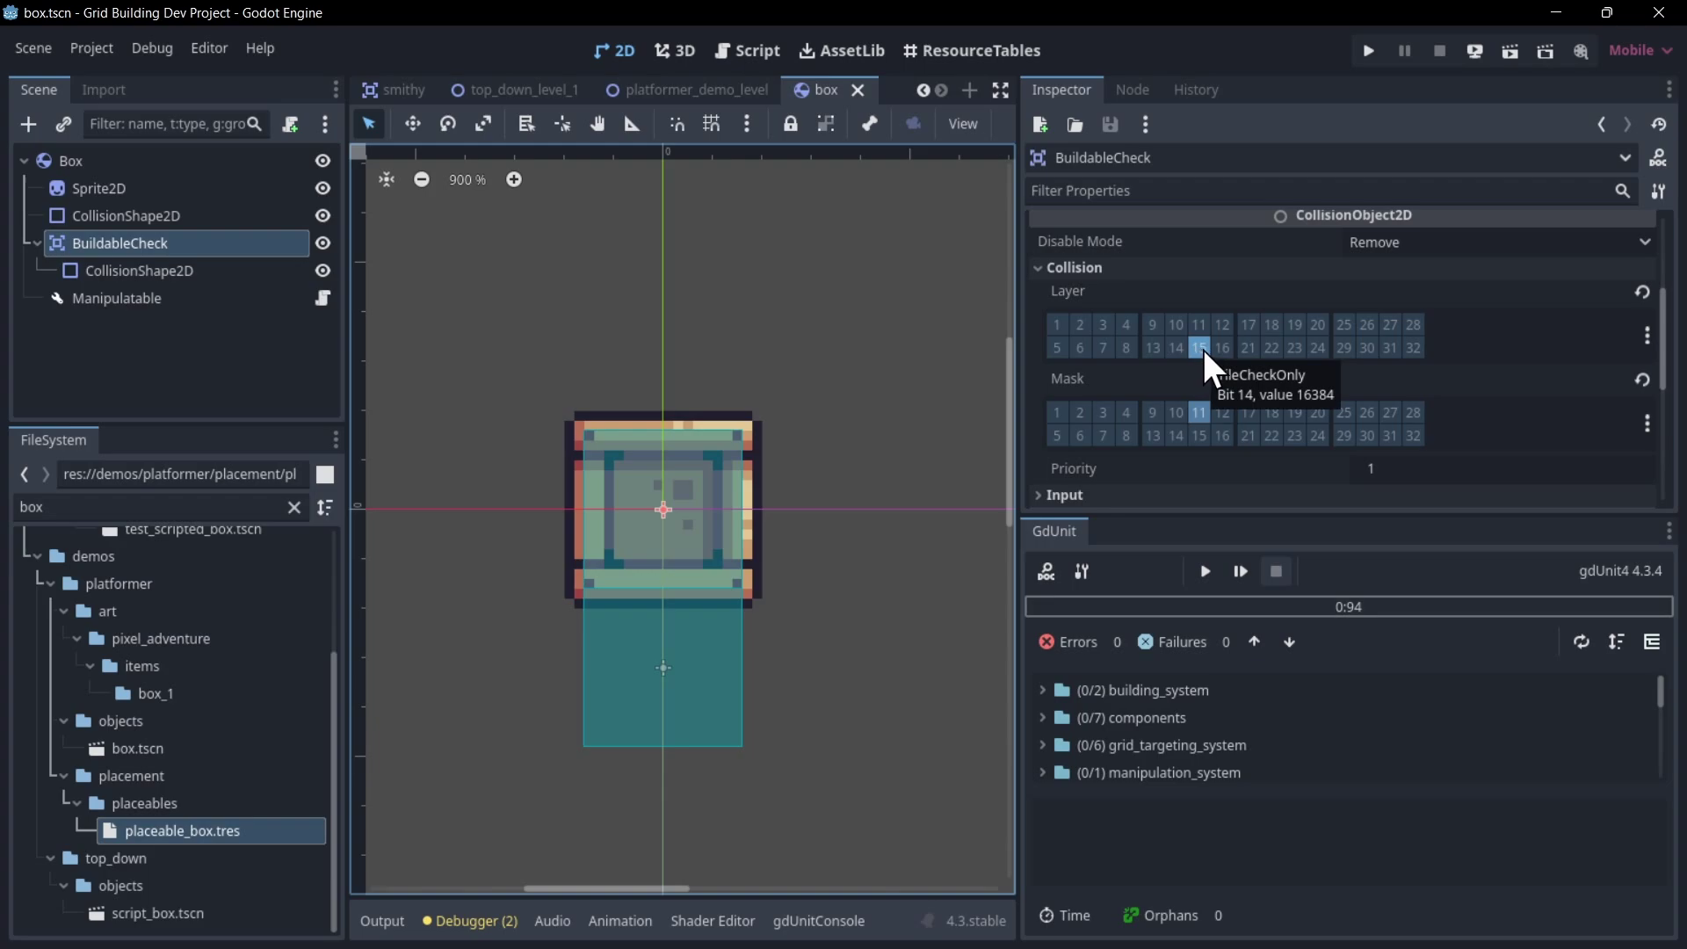
click(184, 160)
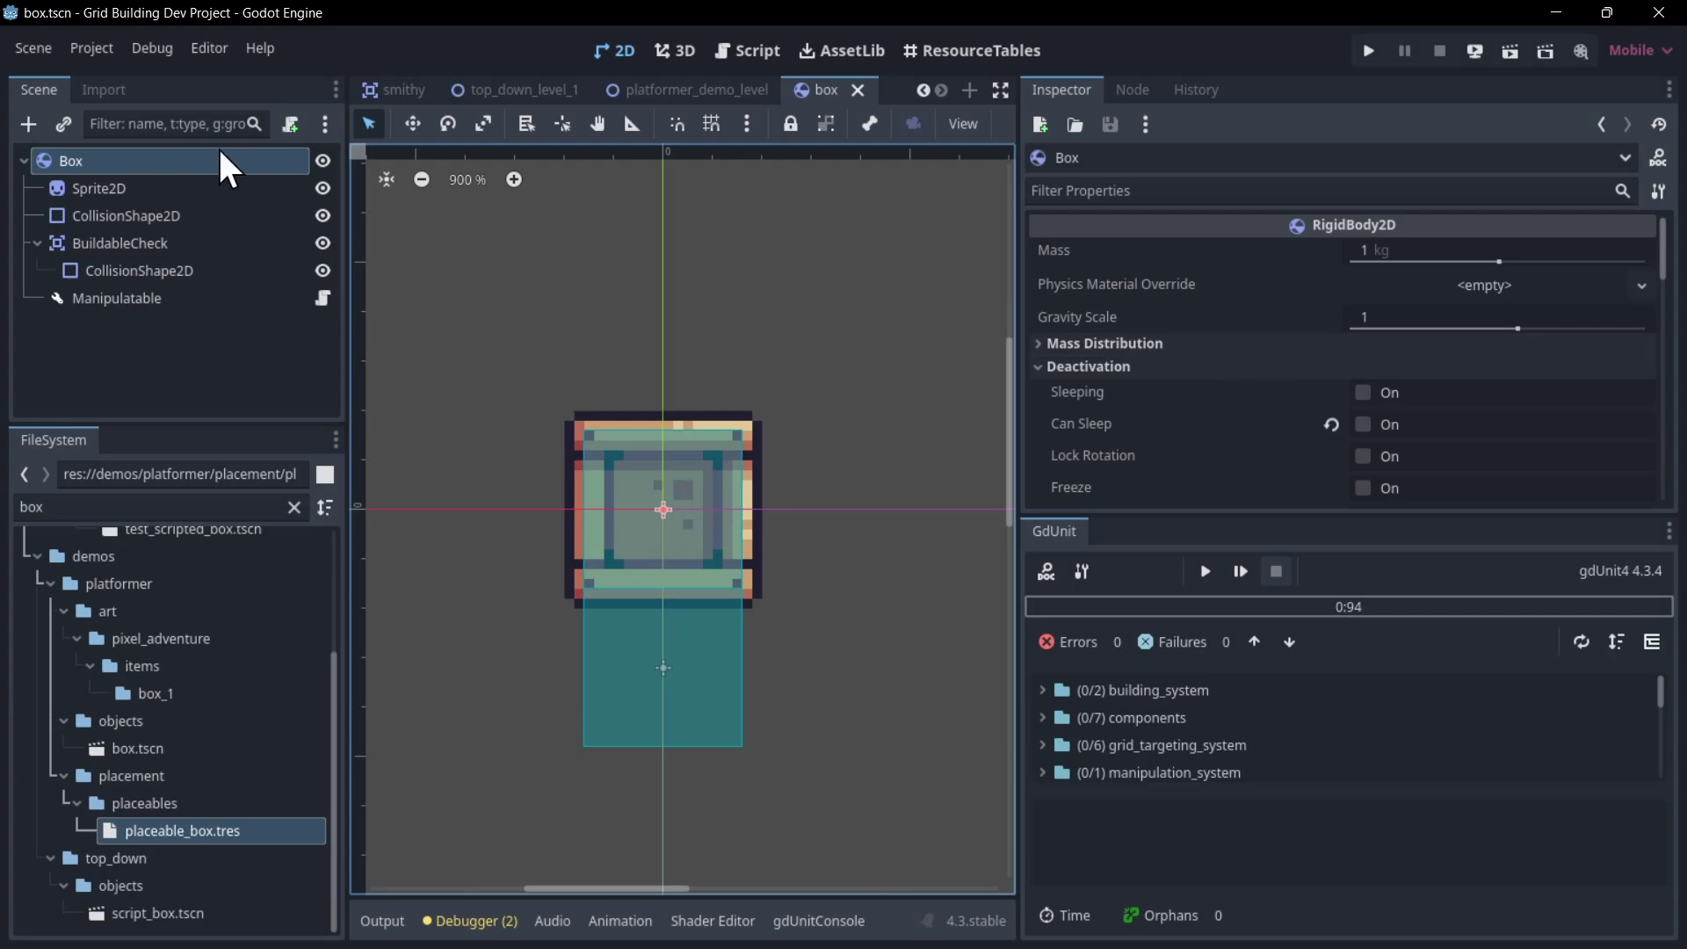
scroll(1213, 327, down, 1)
scroll(1210, 322, down, 6)
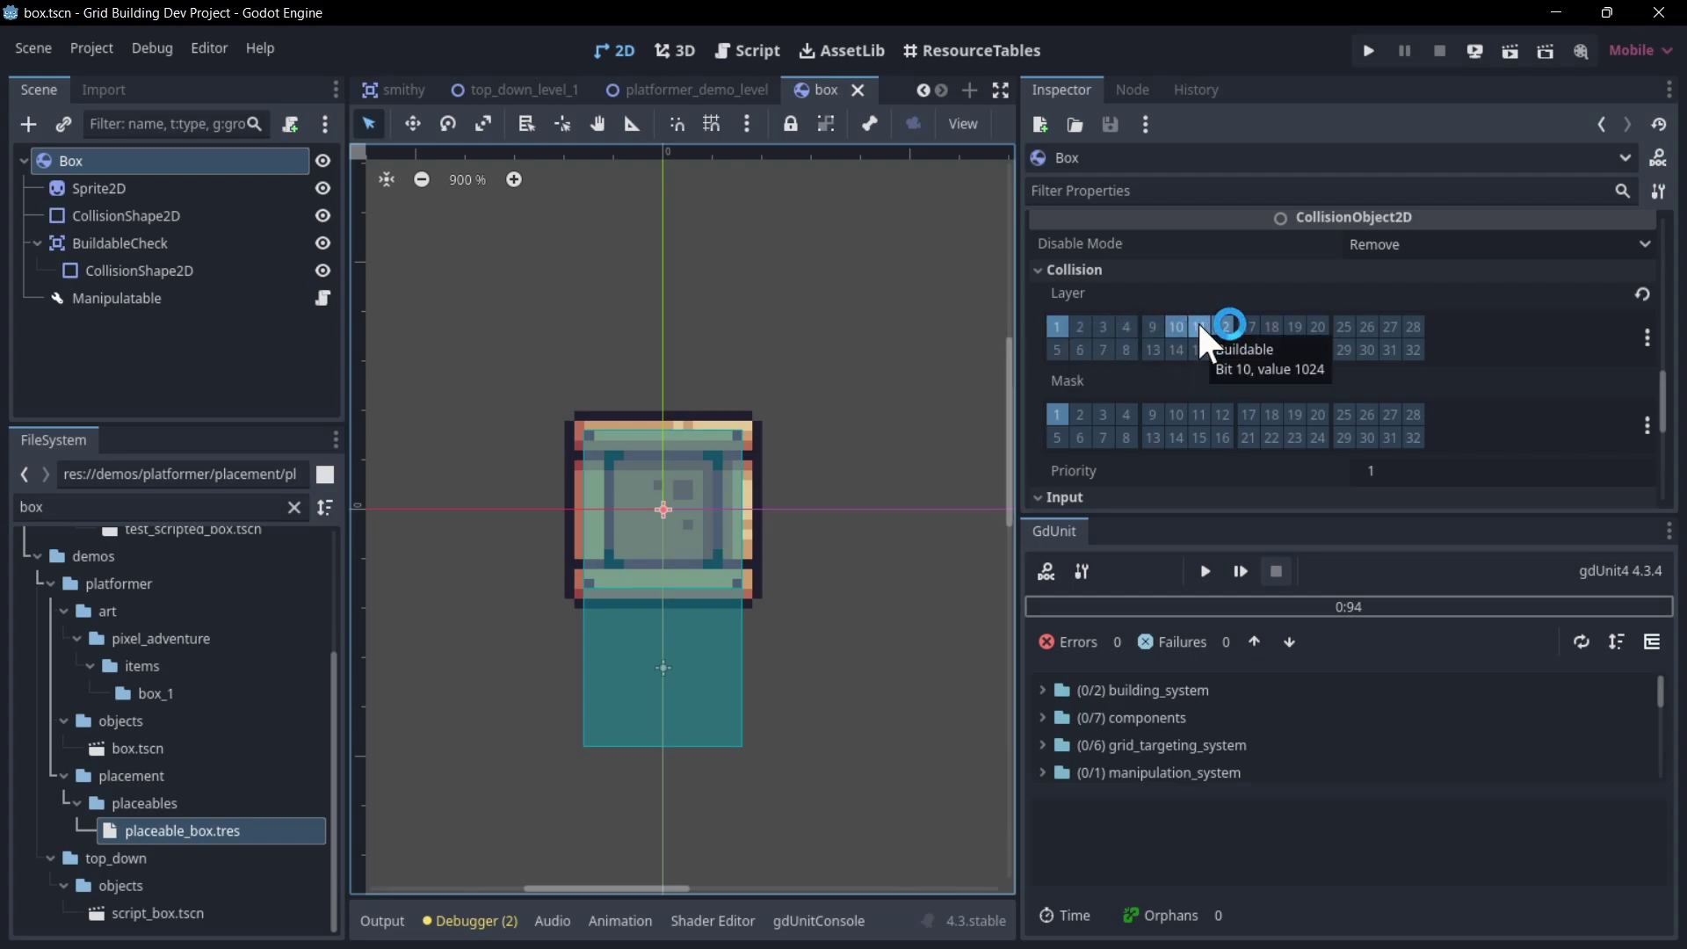
click(1228, 325)
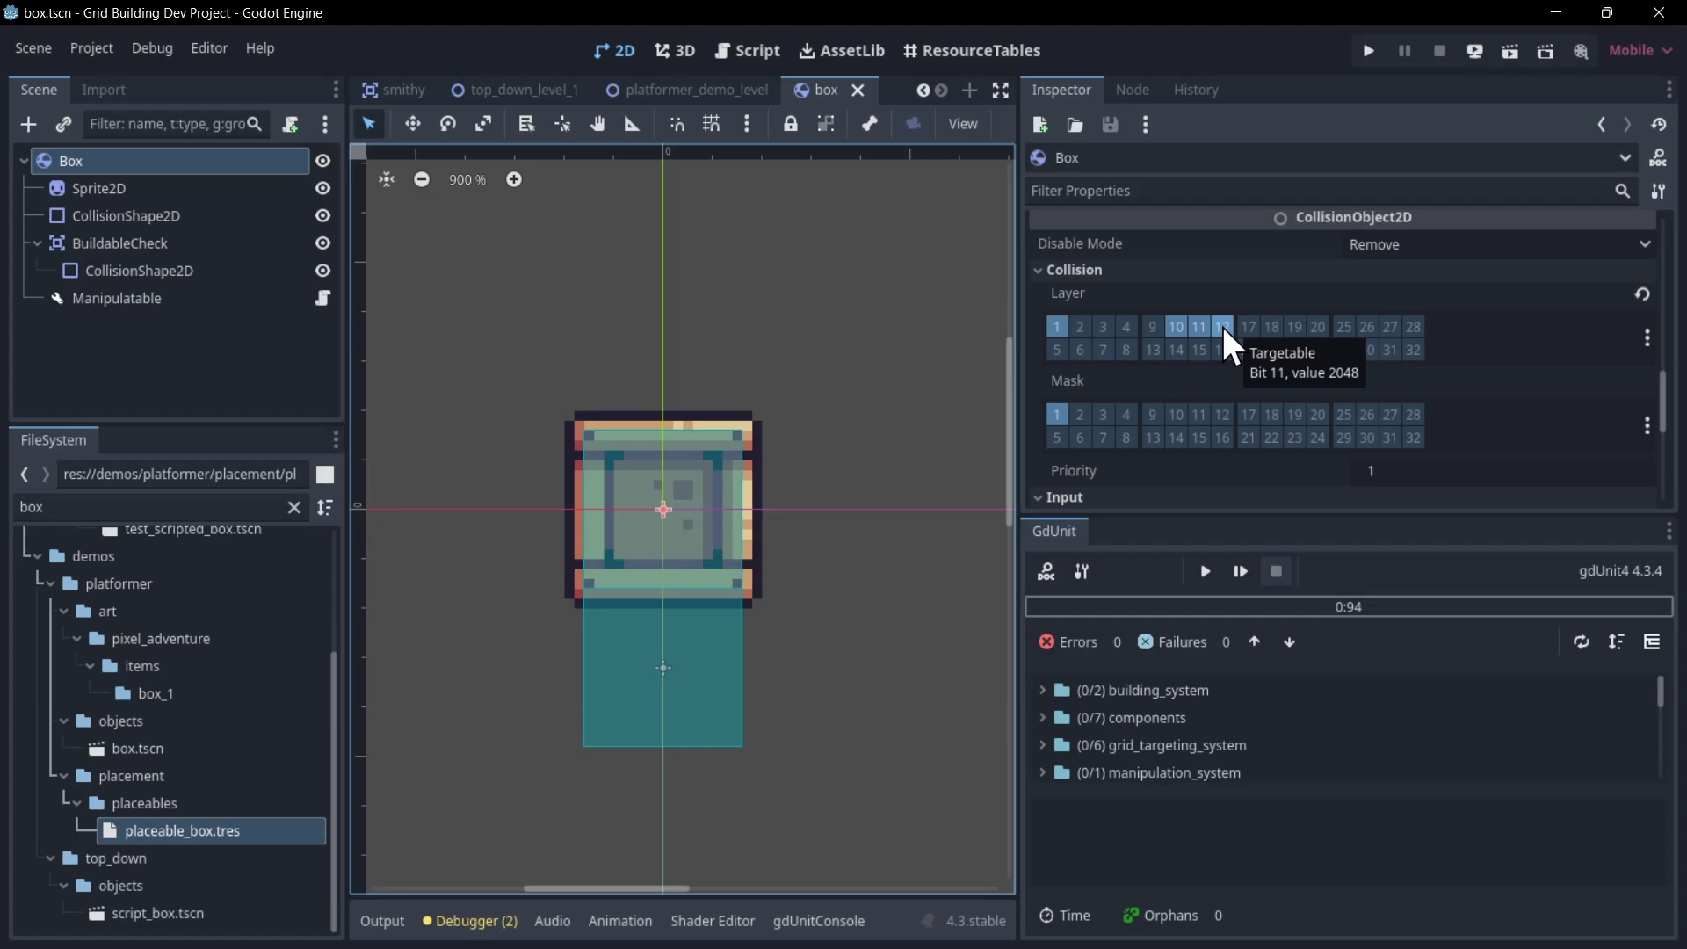
click(590, 332)
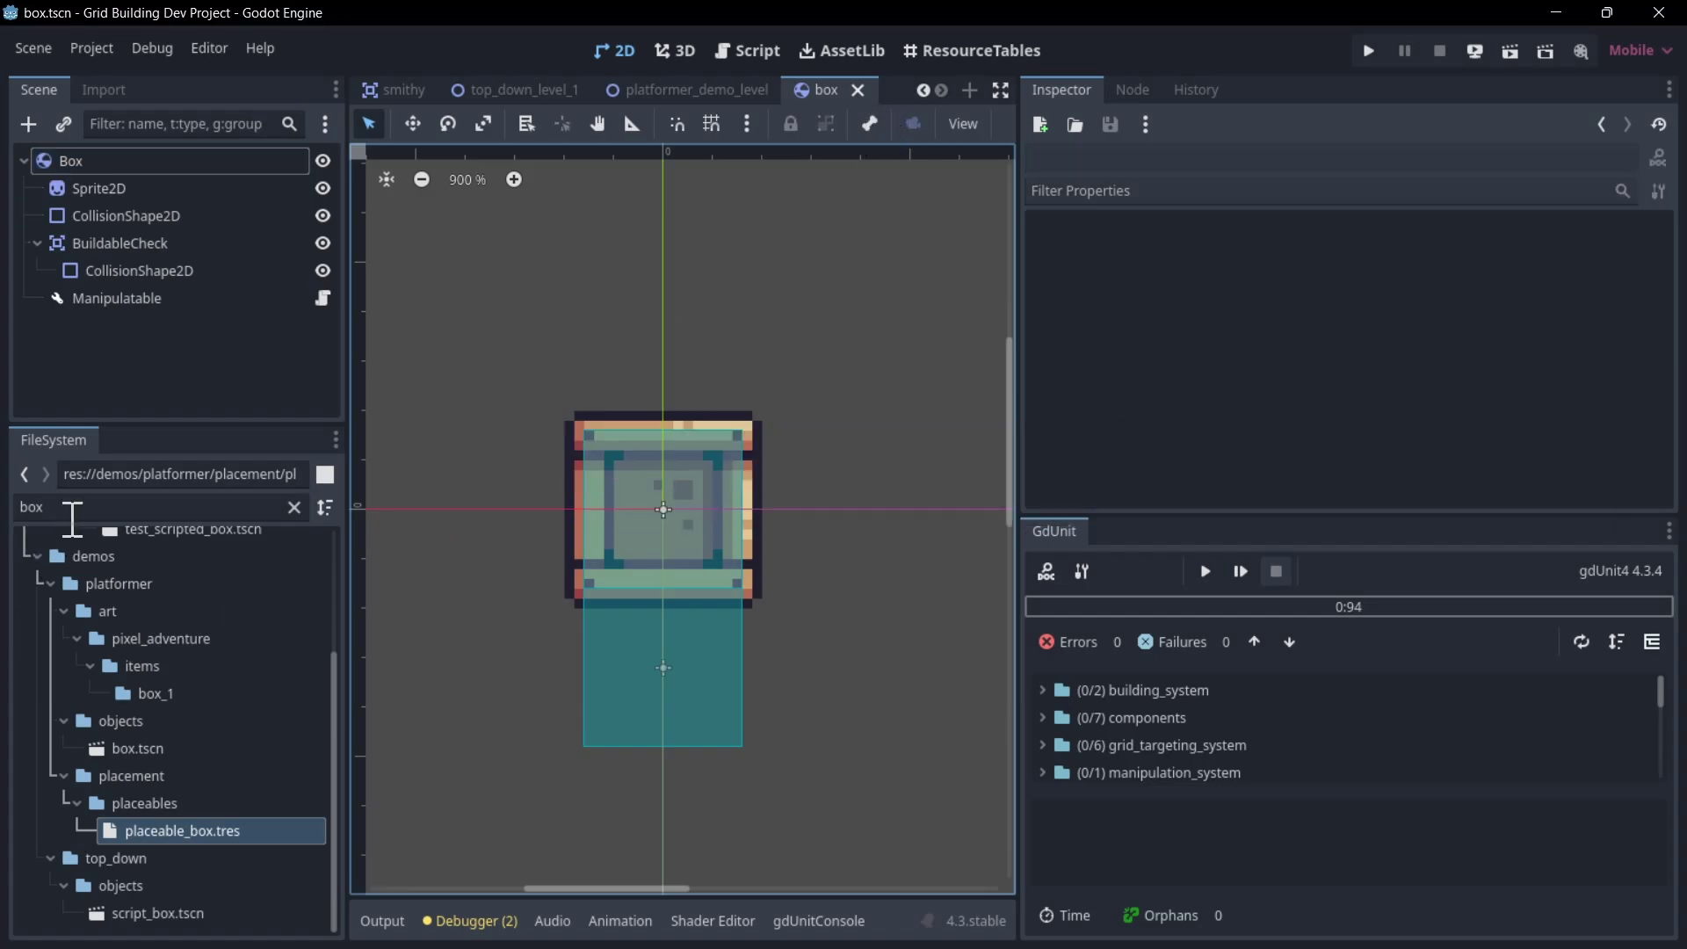
In demo_platformer, confirm GridPositioner's collision mask is layer 12, Targetable (value 2048).
scroll(761, 98, up, 3)
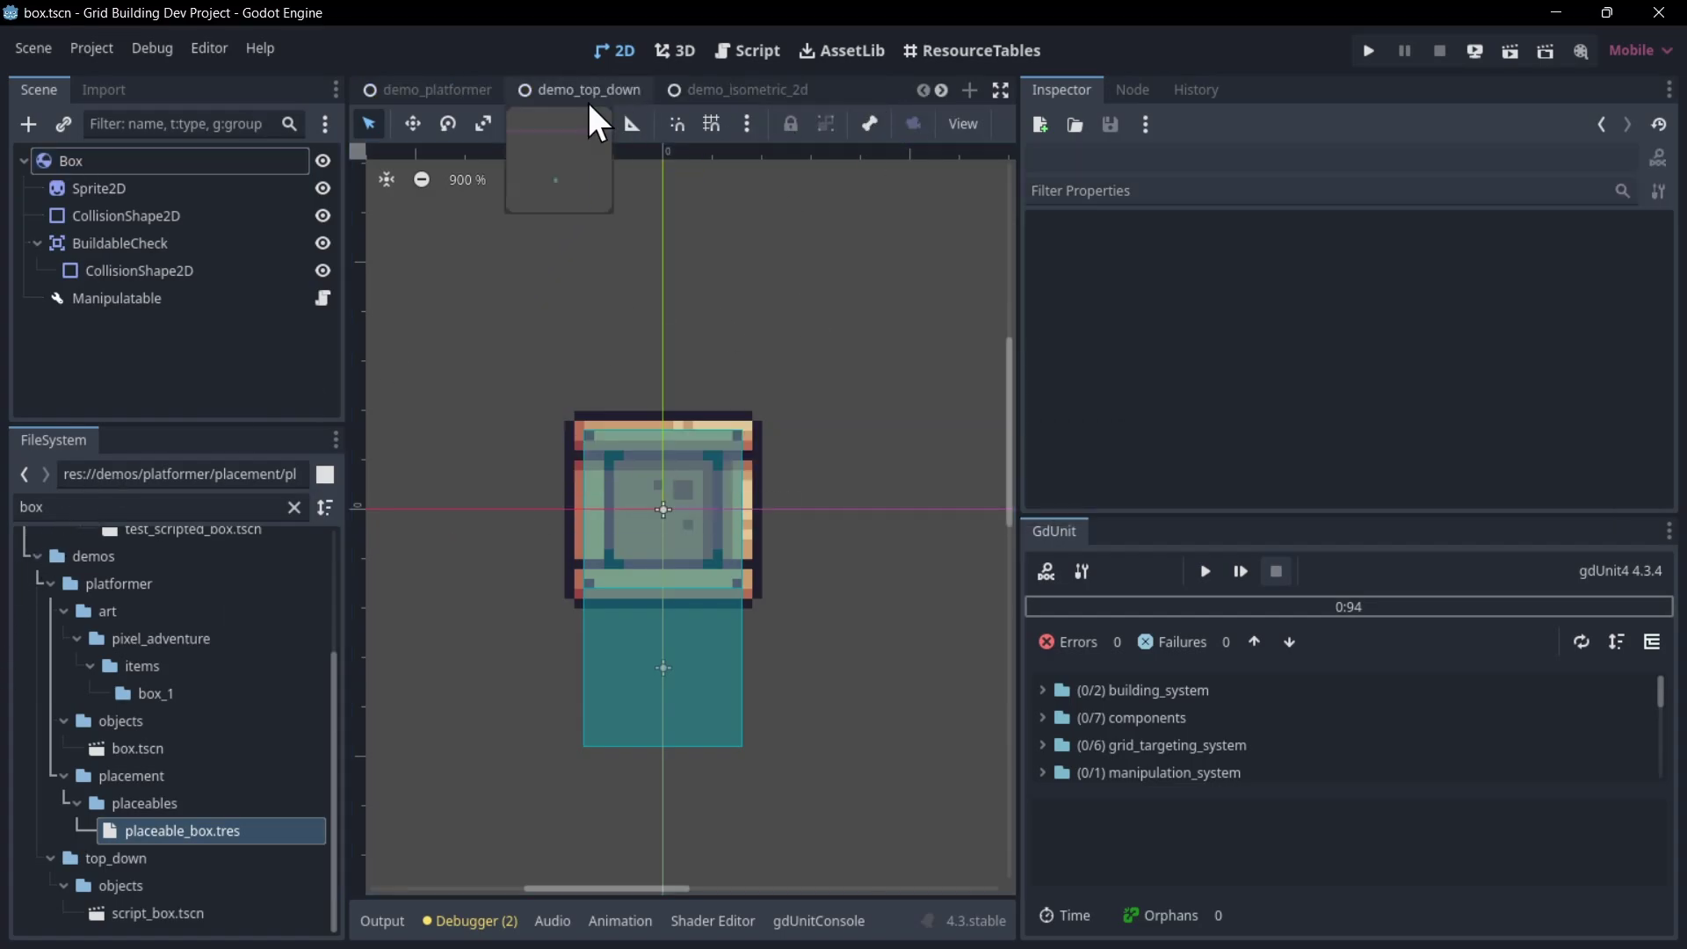
click(422, 91)
scroll(152, 283, down, 5)
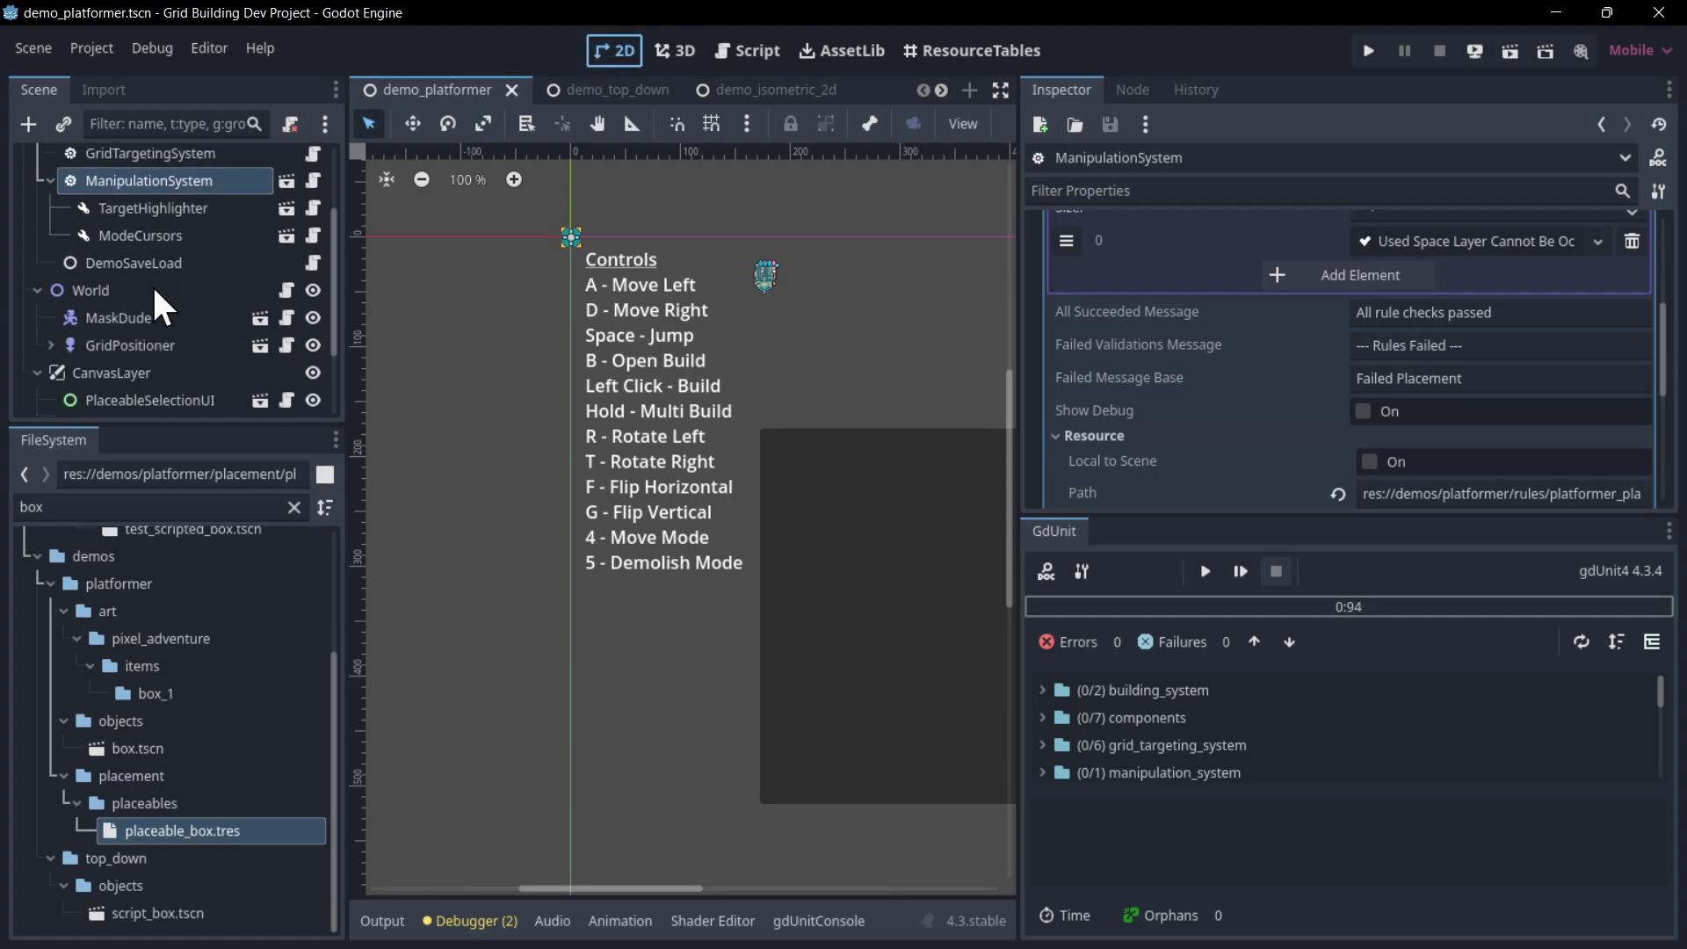
click(100, 308)
scroll(1415, 354, down, 5)
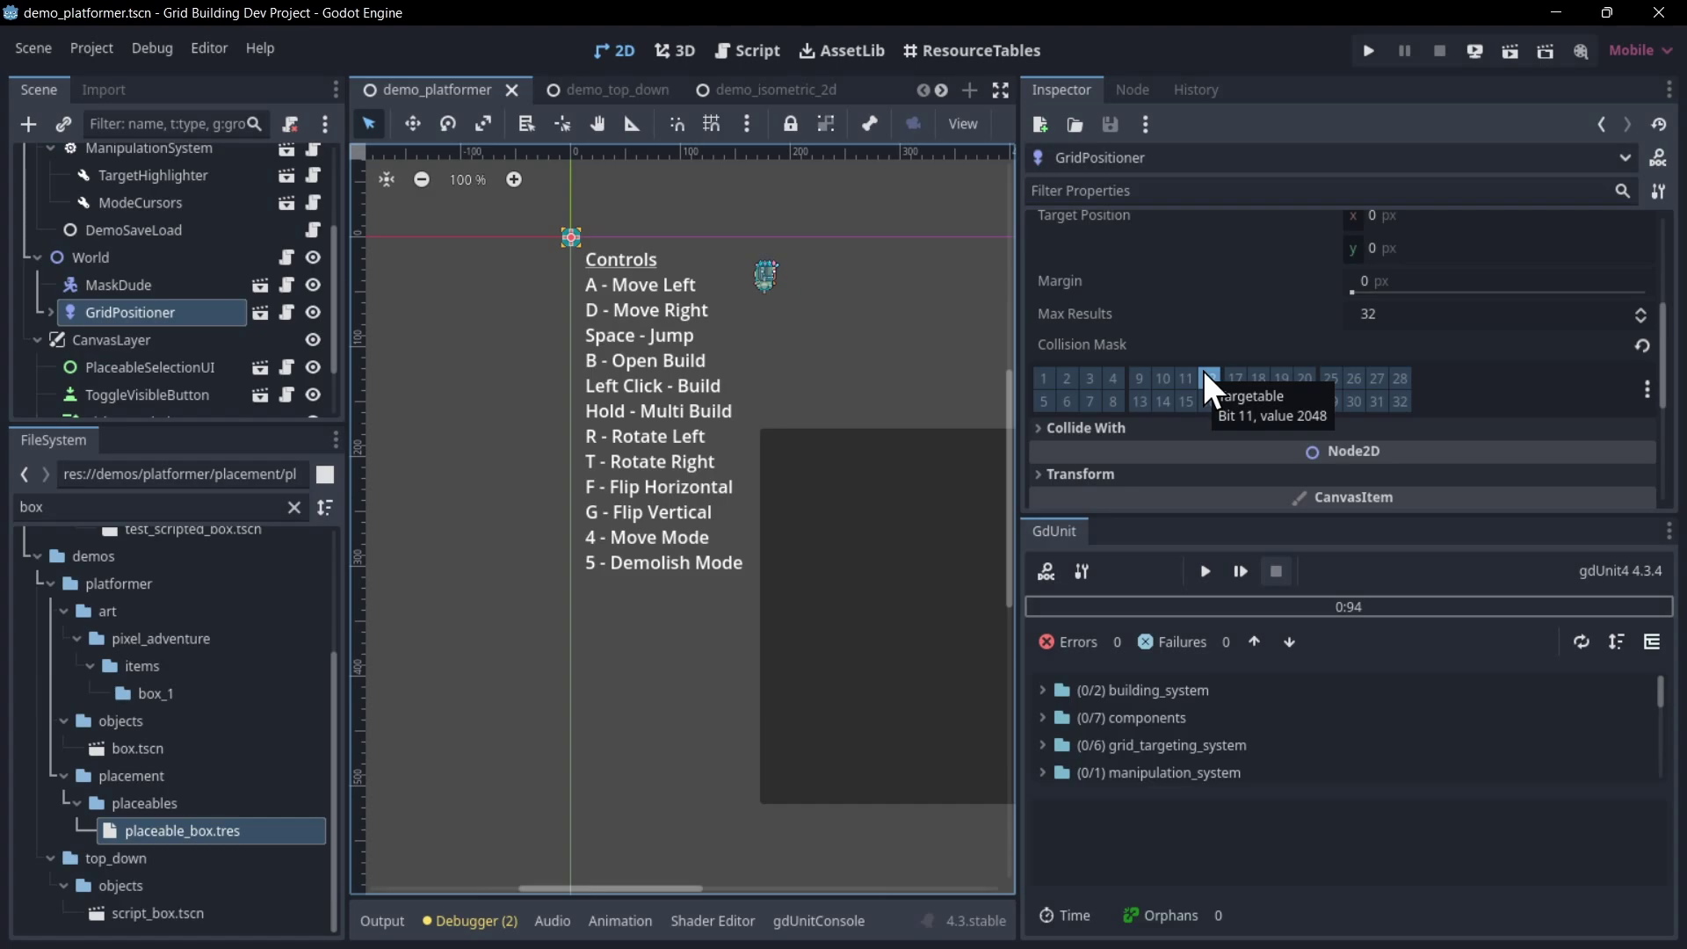
scroll(88, 284, up, 3)
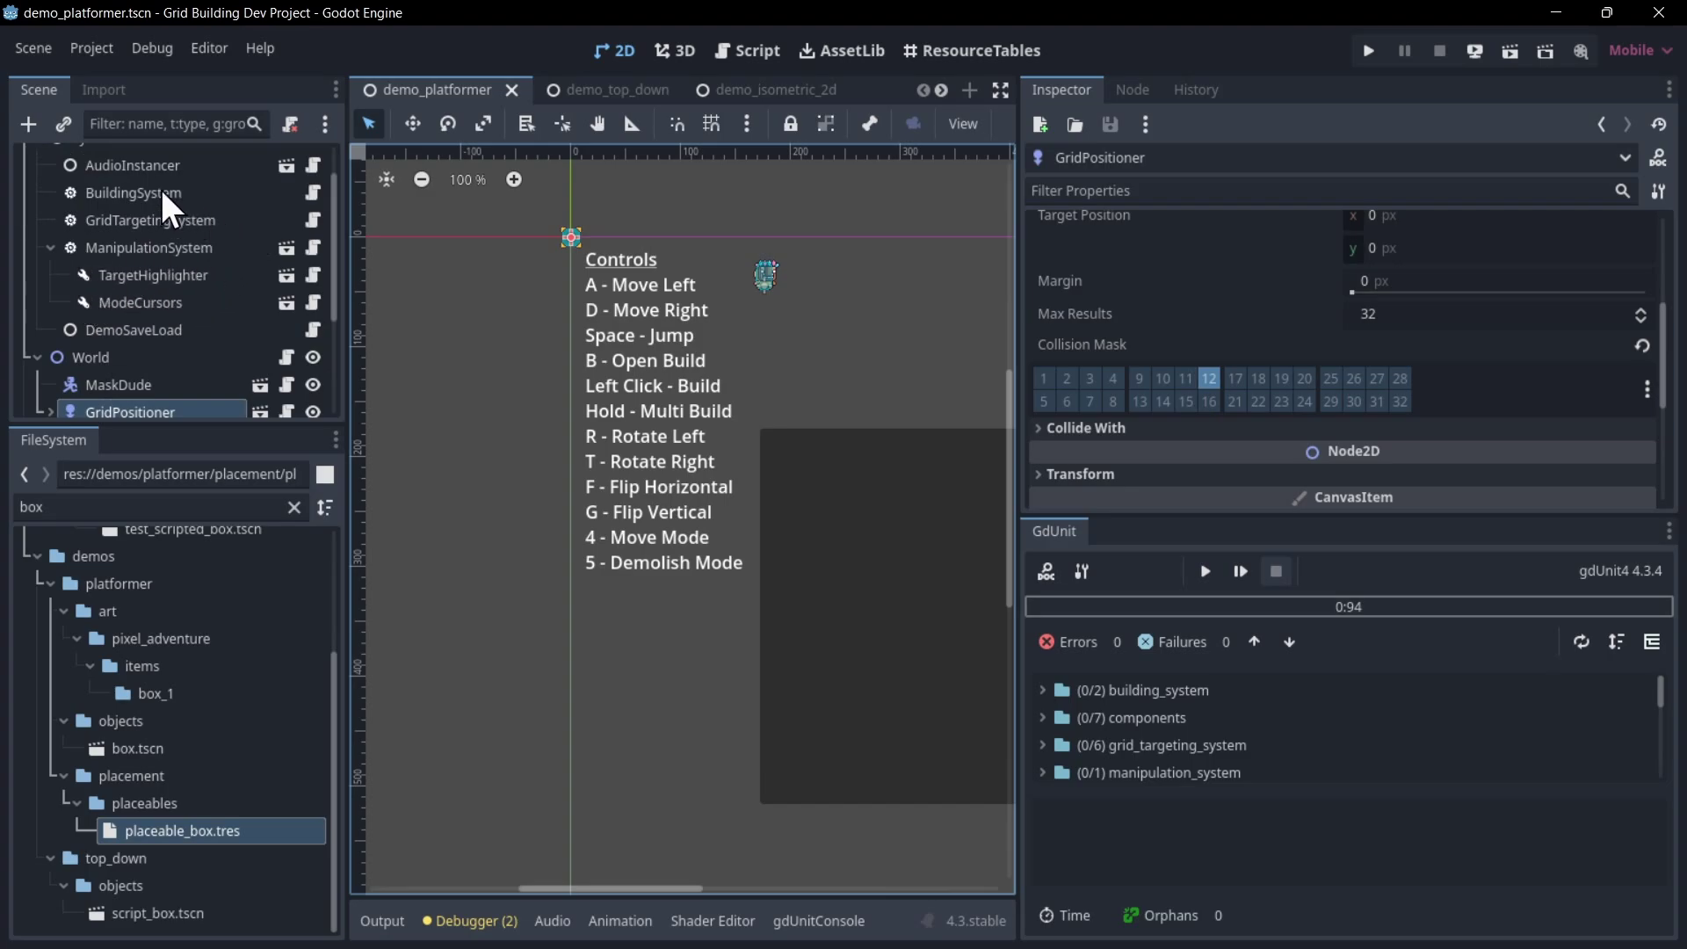
middle_drag(663, 685, 572, 689)
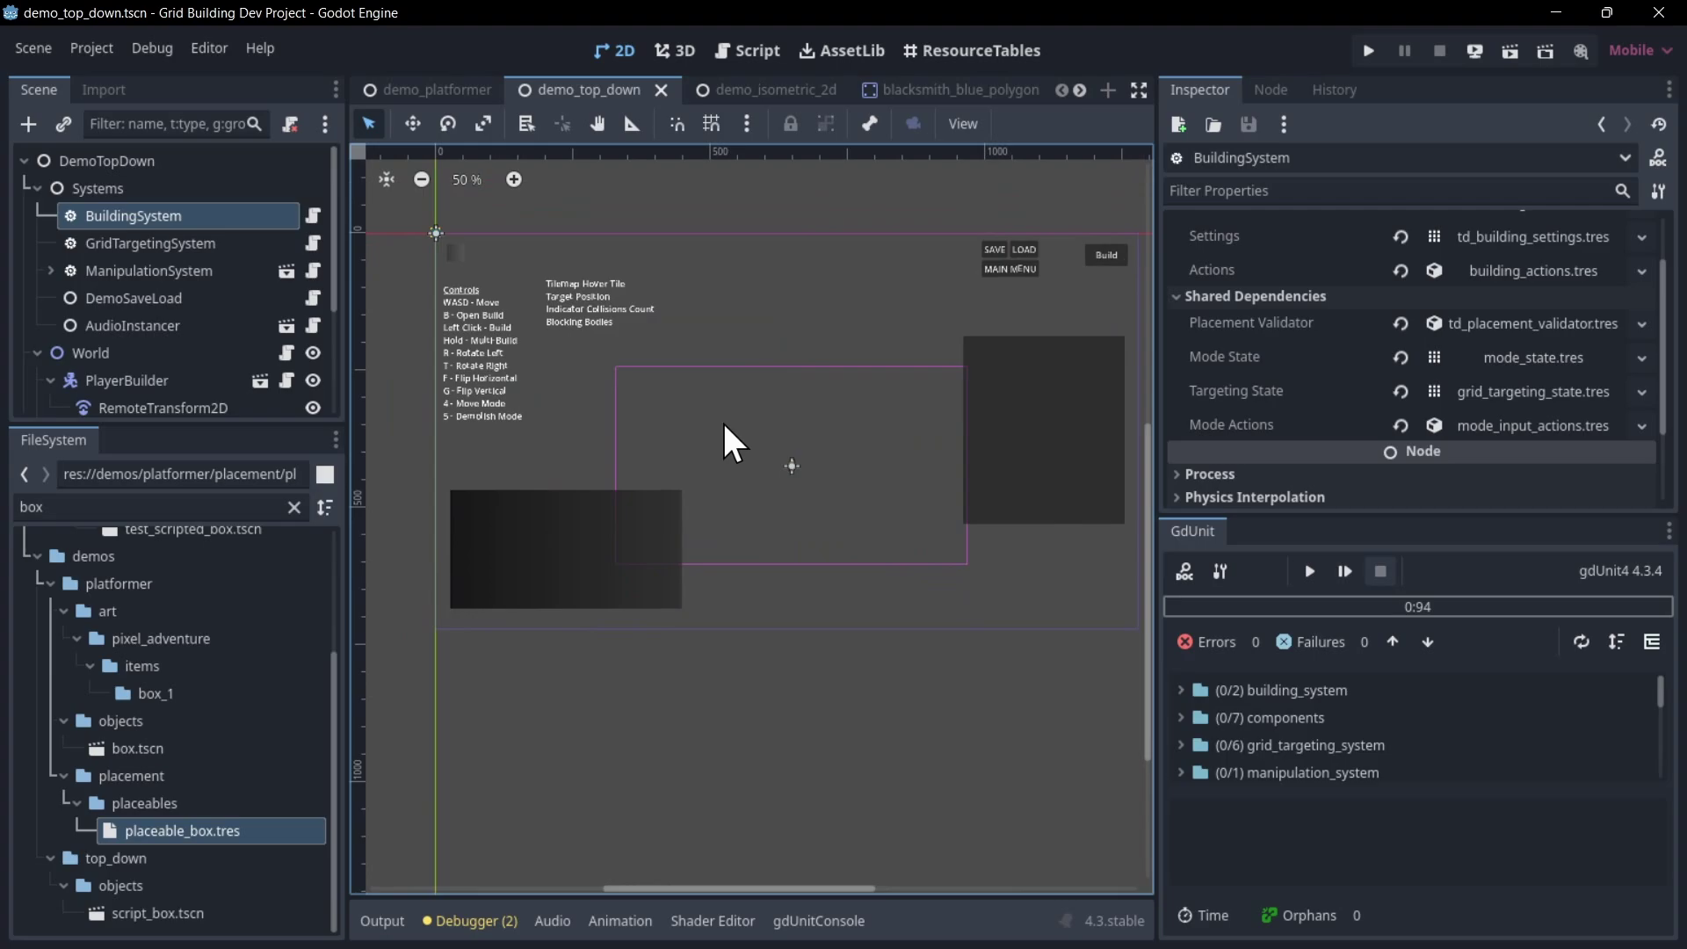
Filter the files for 'smithy' and review placeable_smithy.tres's Placement Rules list.
middle_drag(773, 451, 648, 463)
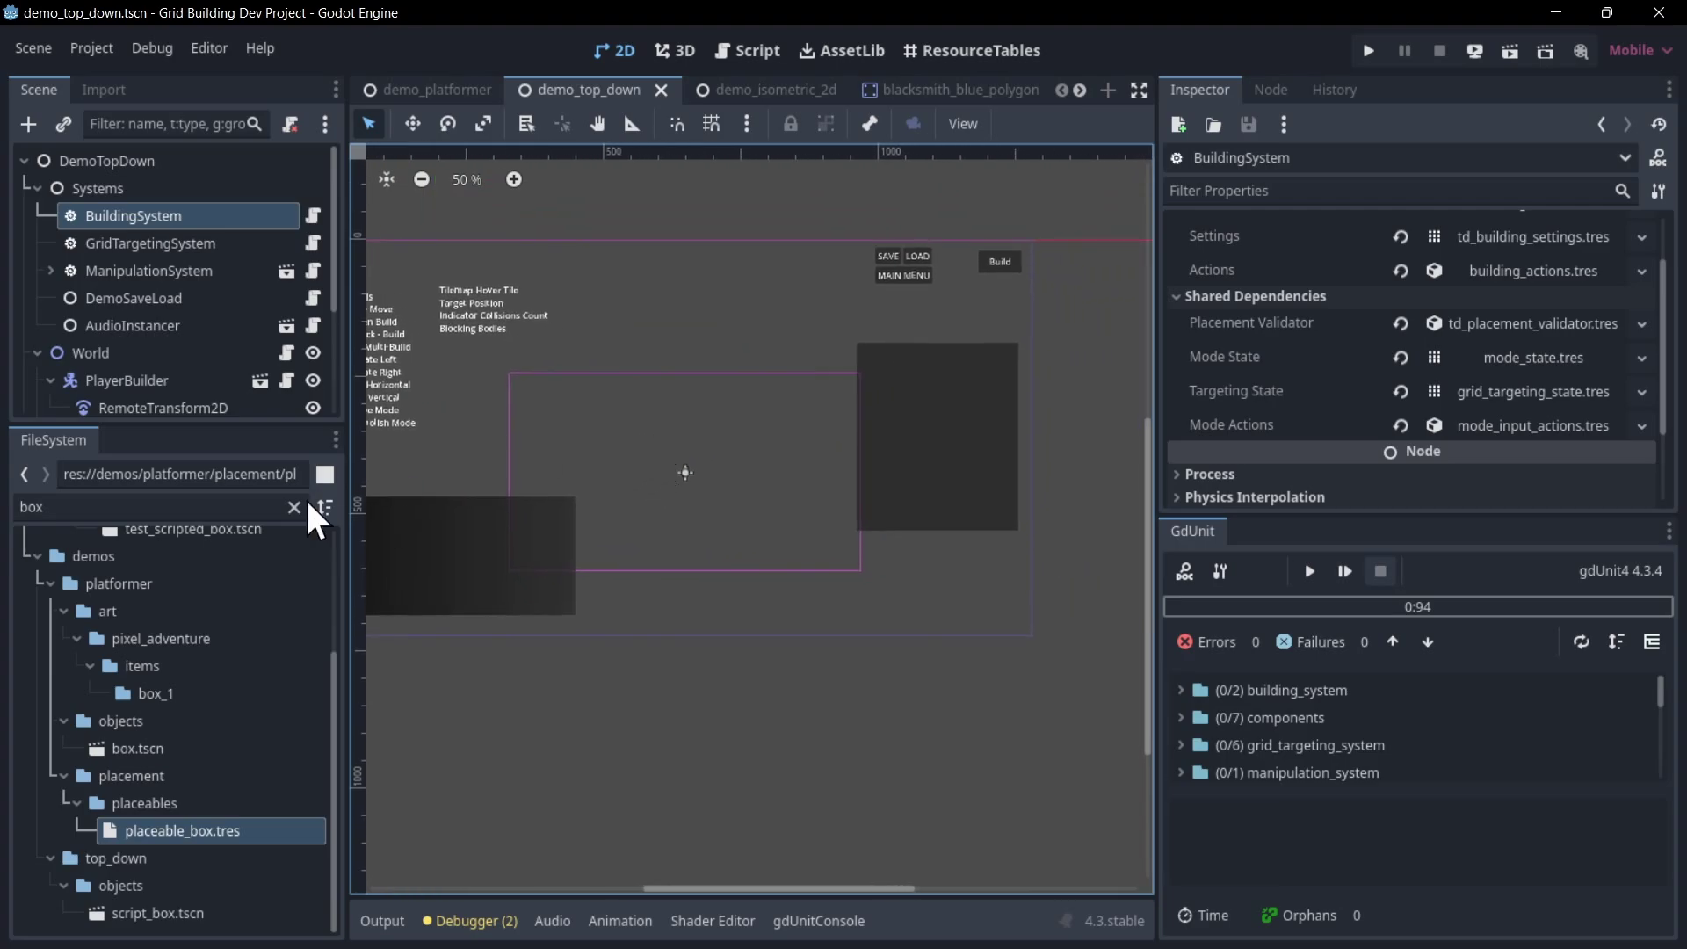
click(244, 502)
key(ctrl+a)
text(smithy)
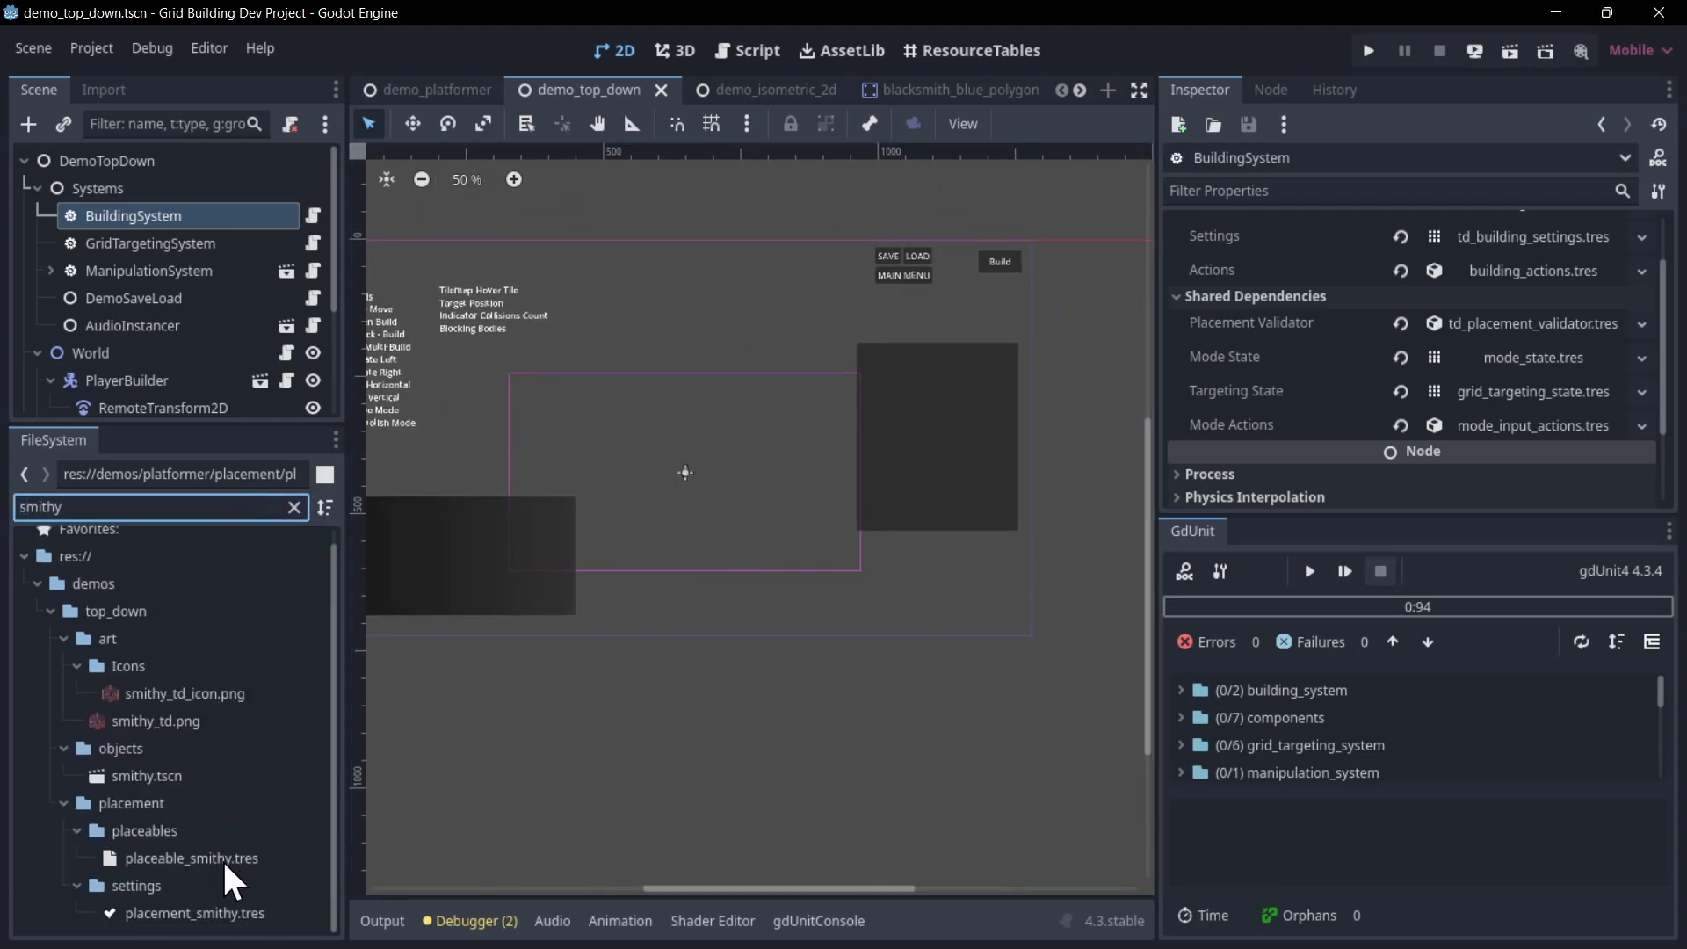
click(223, 857)
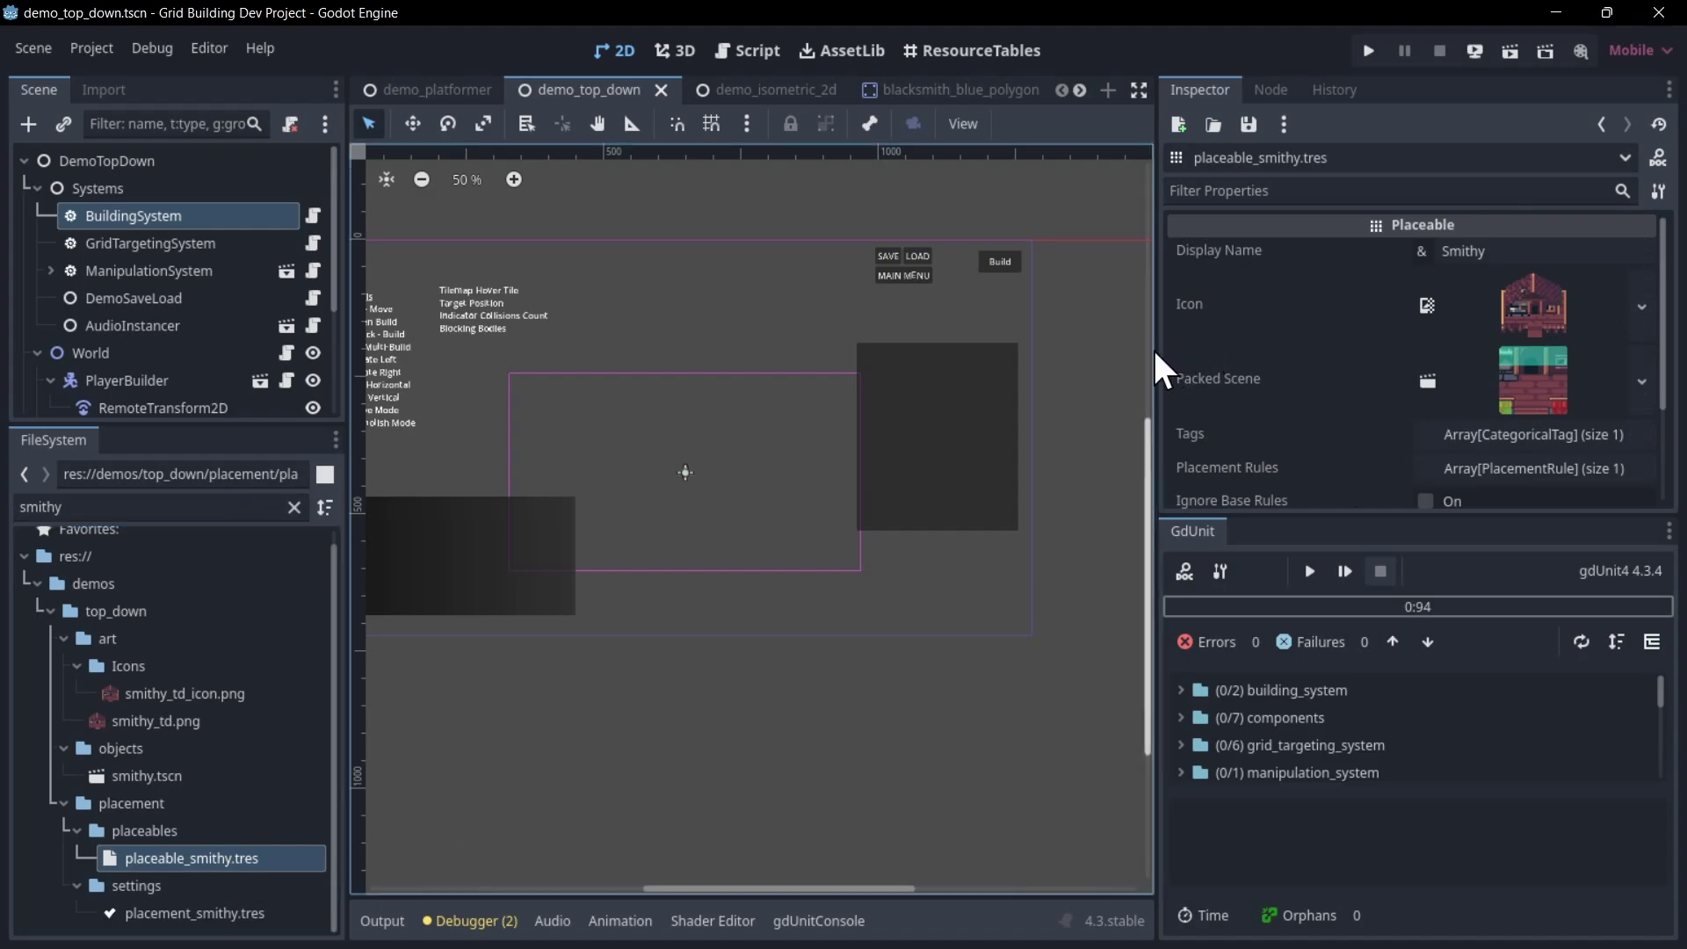
drag(1152, 346, 1095, 351)
scroll(1290, 370, down, 1)
click(1439, 430)
scroll(1363, 425, down, 3)
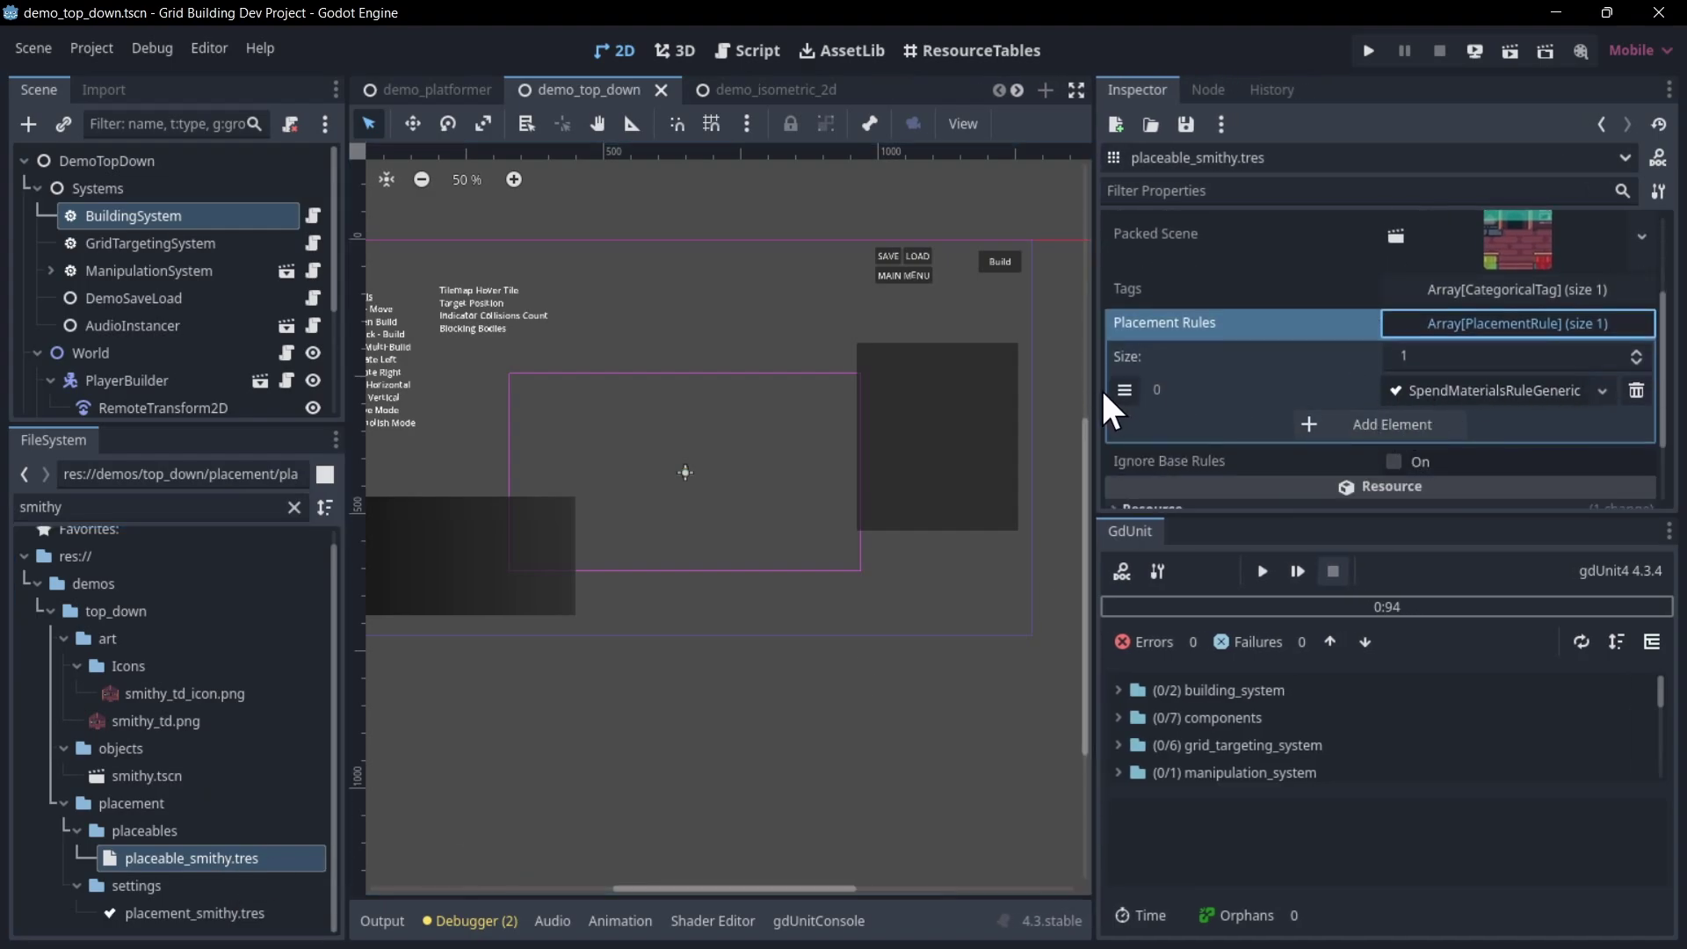
drag(1090, 383, 1002, 383)
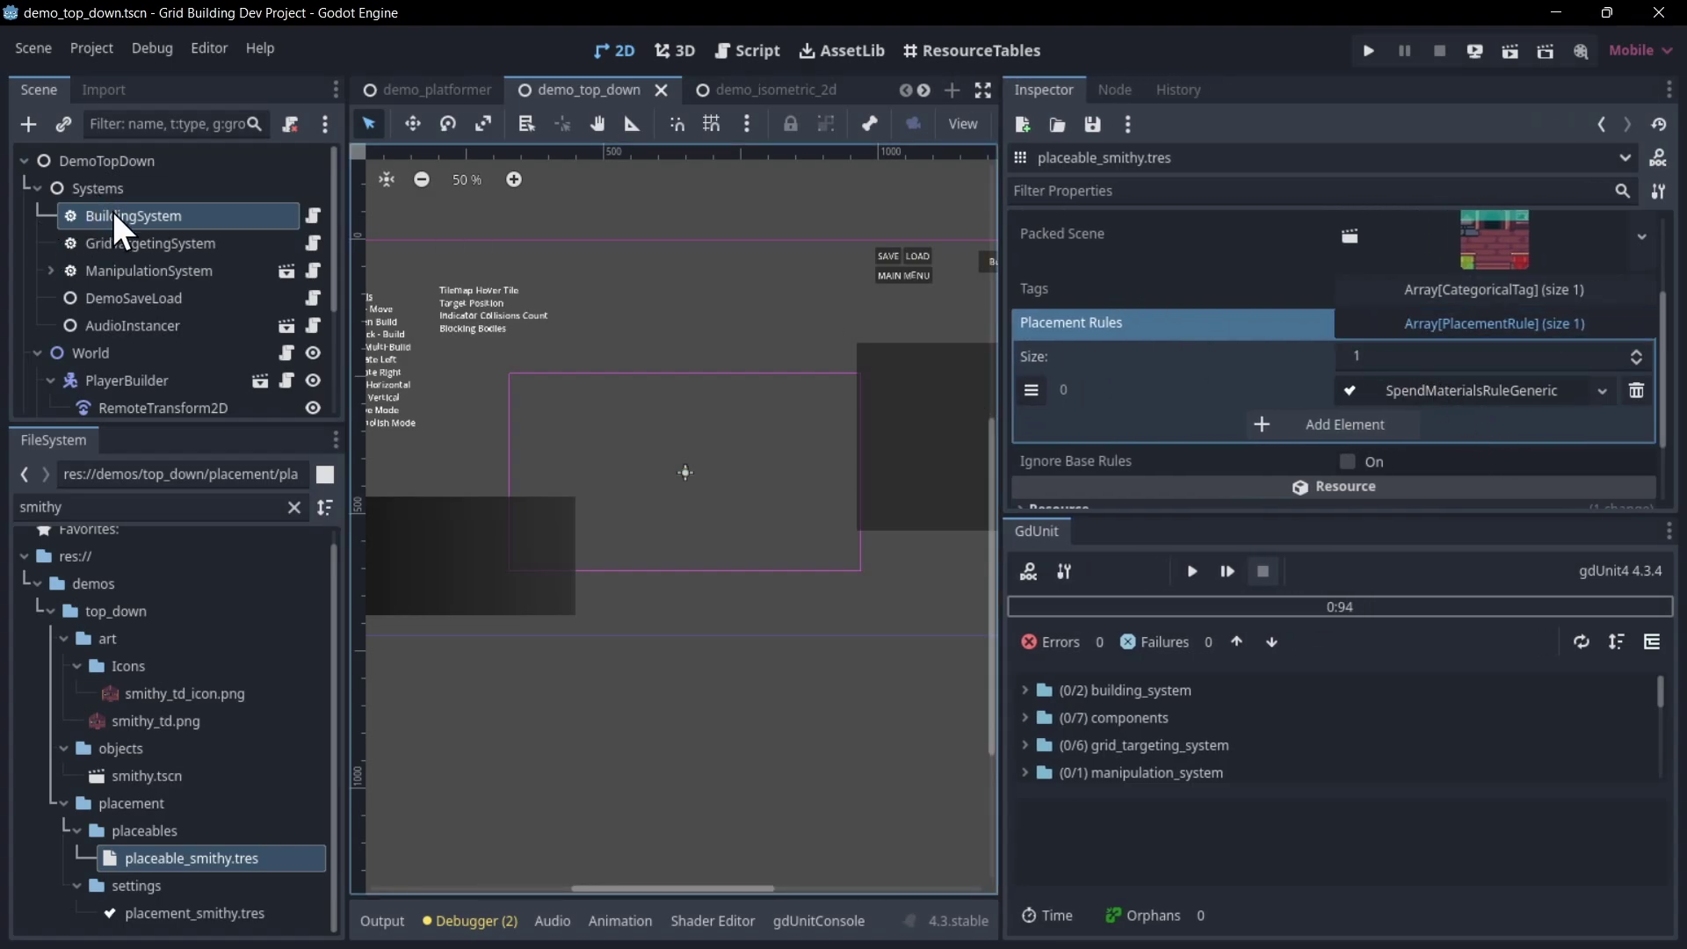
scroll(1274, 365, up, 3)
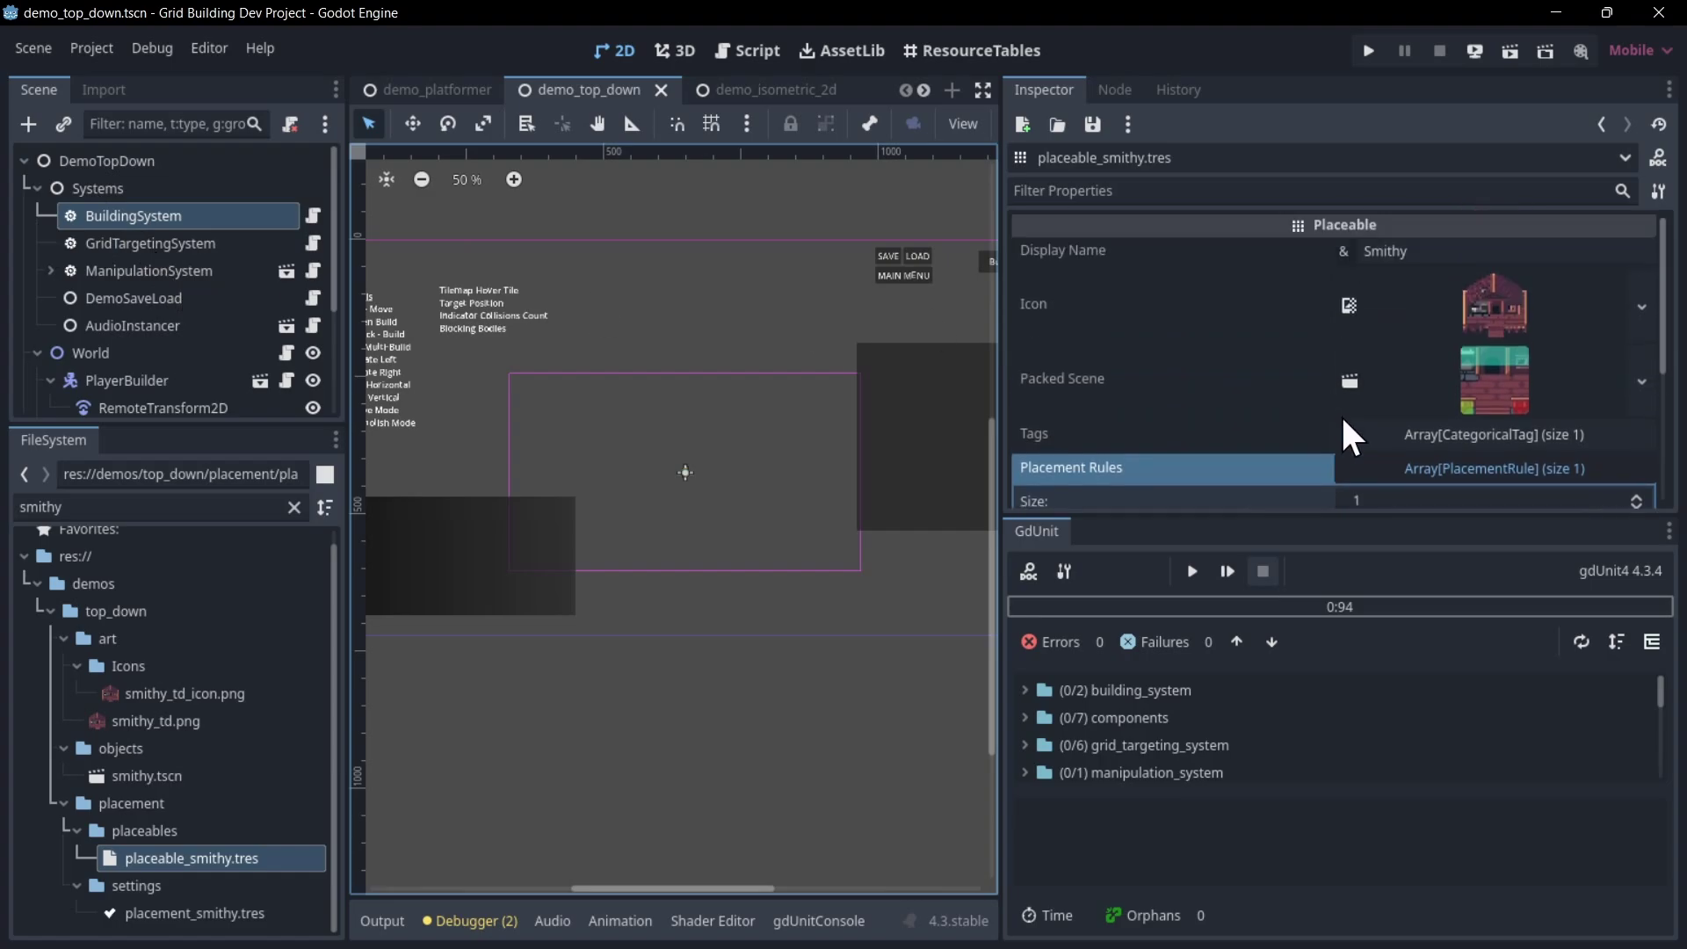
Expand BuildingSystem's building state down to its placer state, all_systems_user.tres.
click(187, 220)
scroll(1318, 362, up, 2)
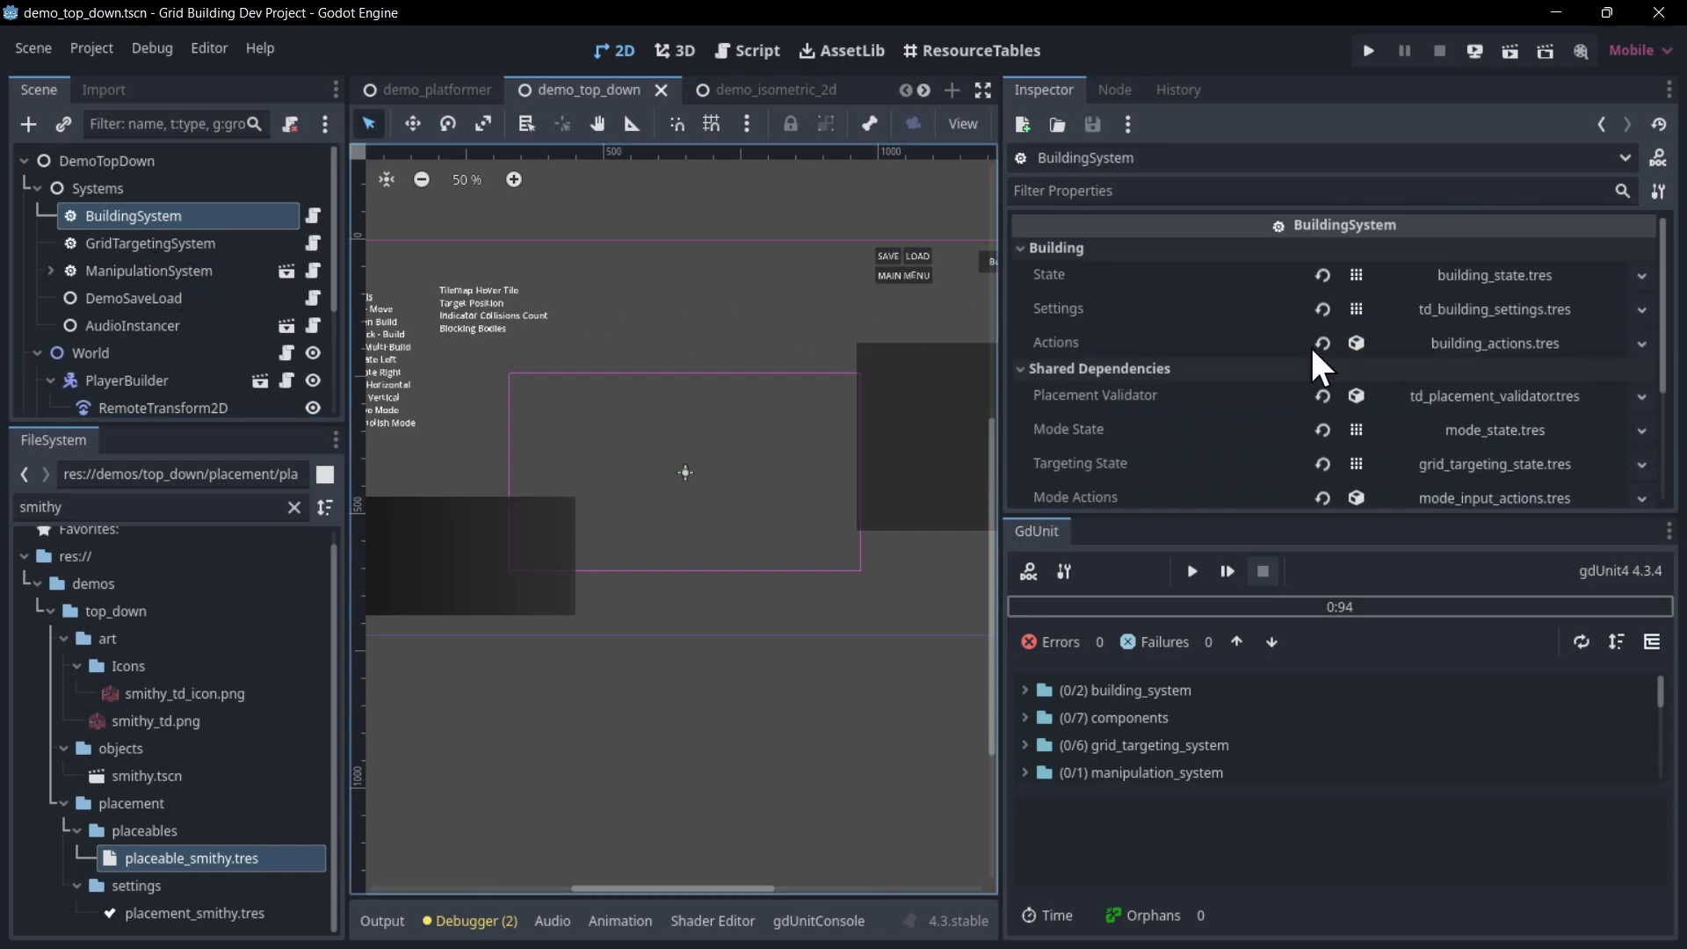
click(1451, 277)
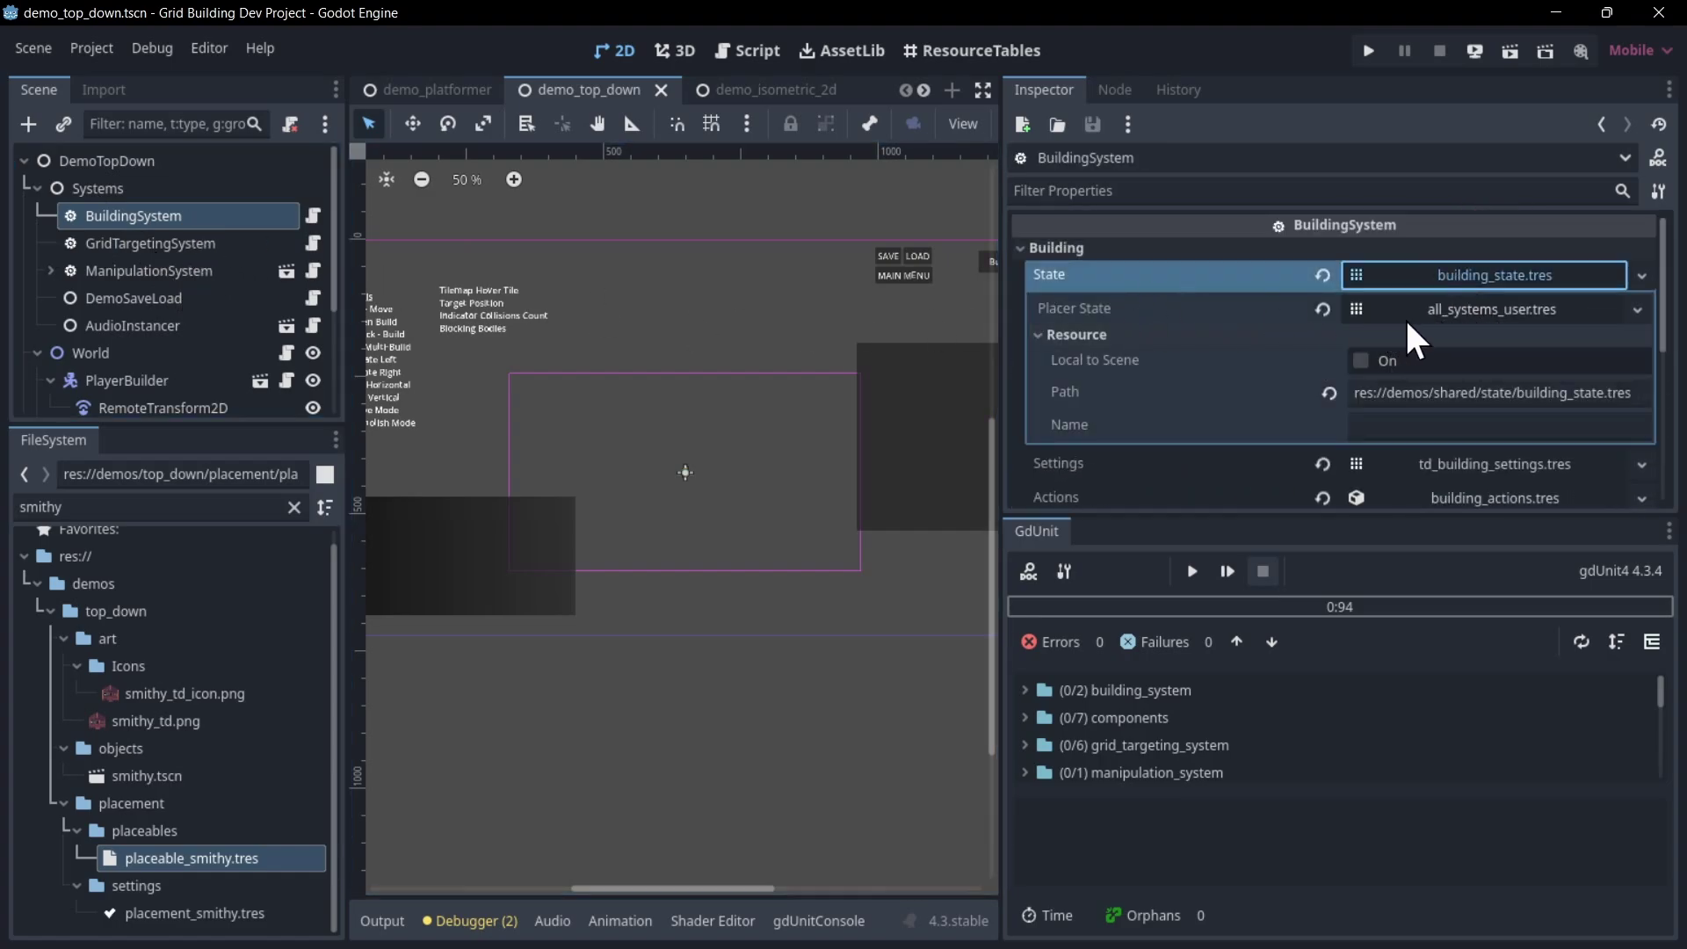
click(1427, 305)
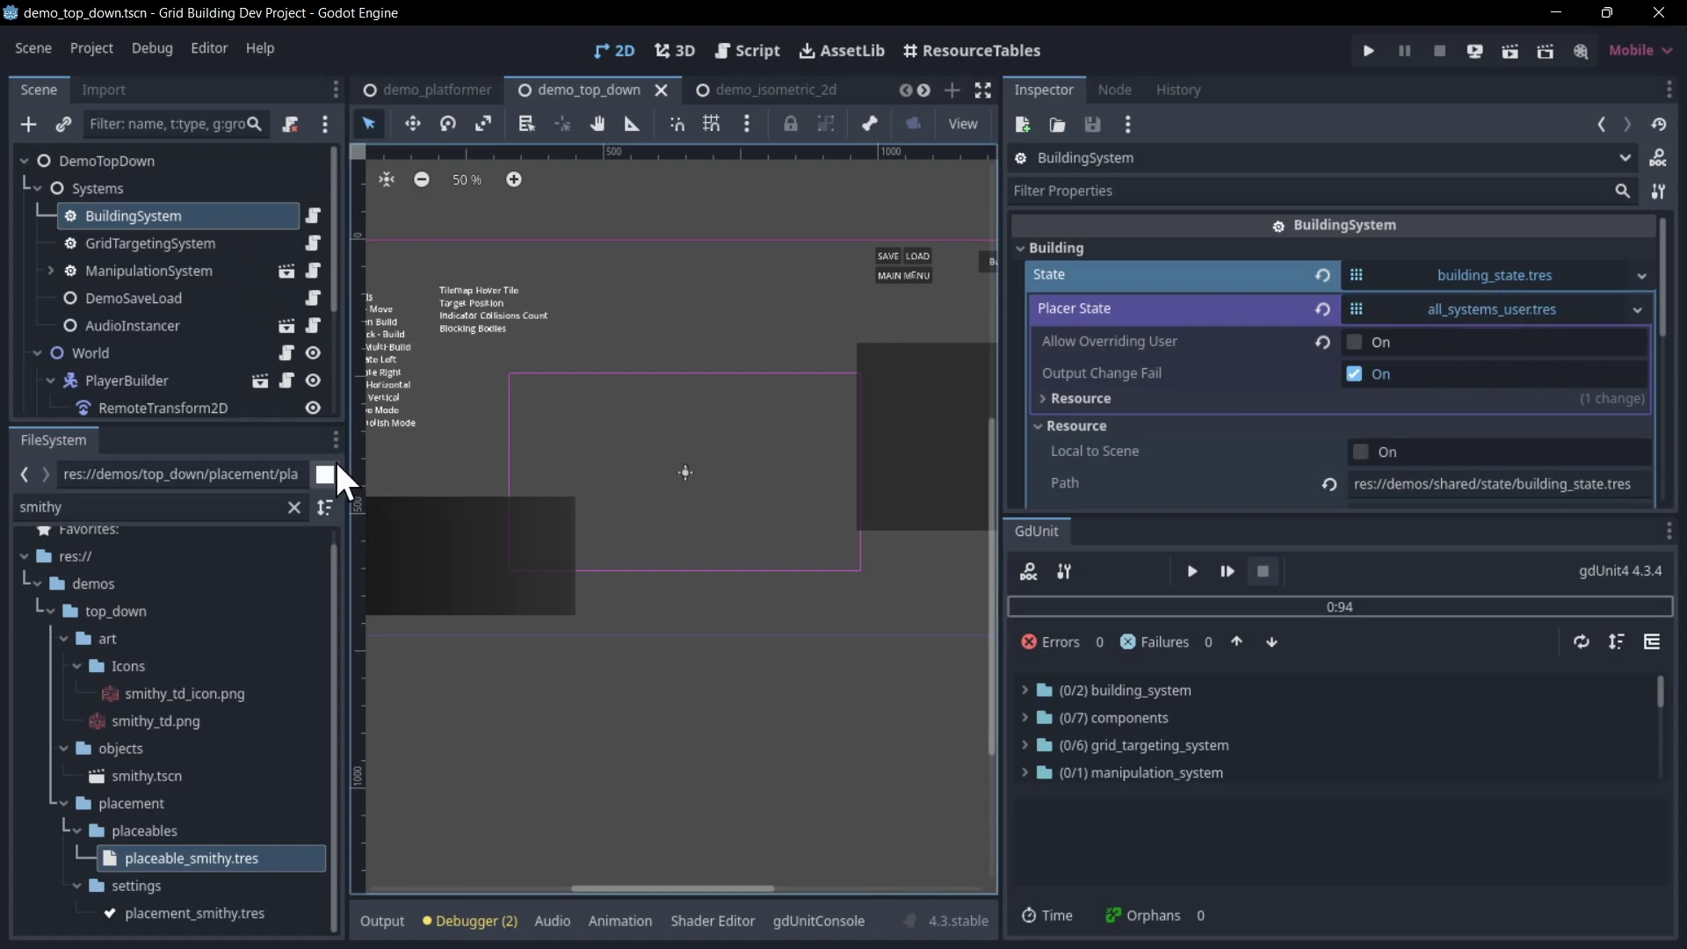
double_click(140, 507)
Open top_down_player.tscn and review the UserAssigner's User State resource.
text(player)
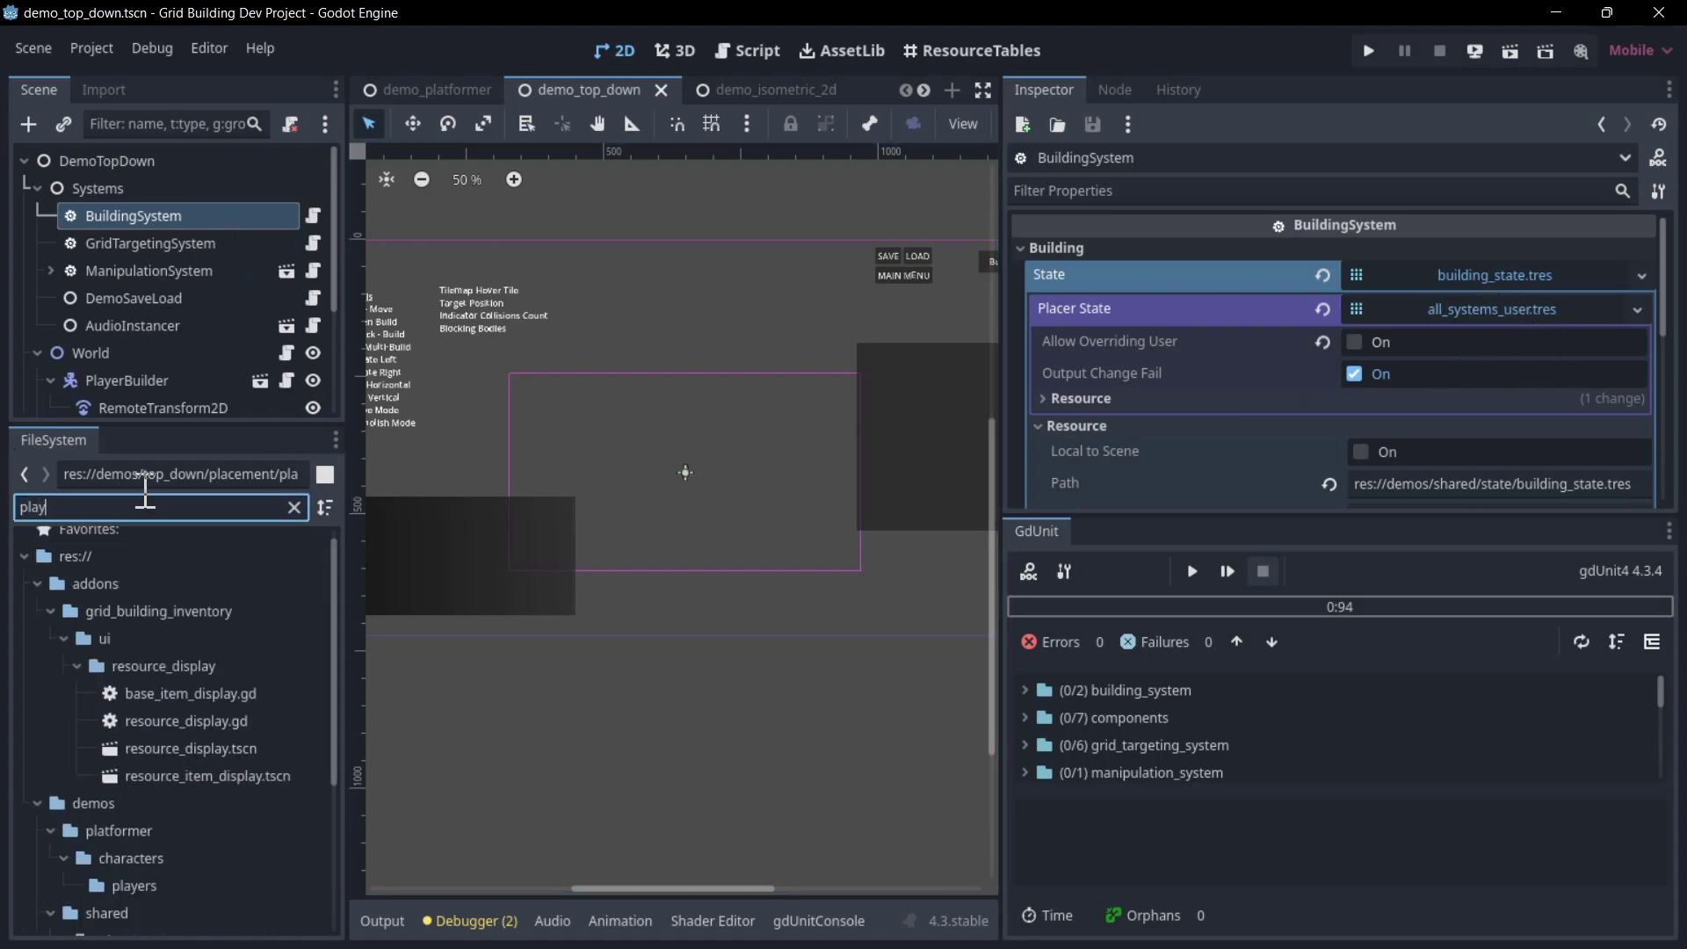
click(181, 351)
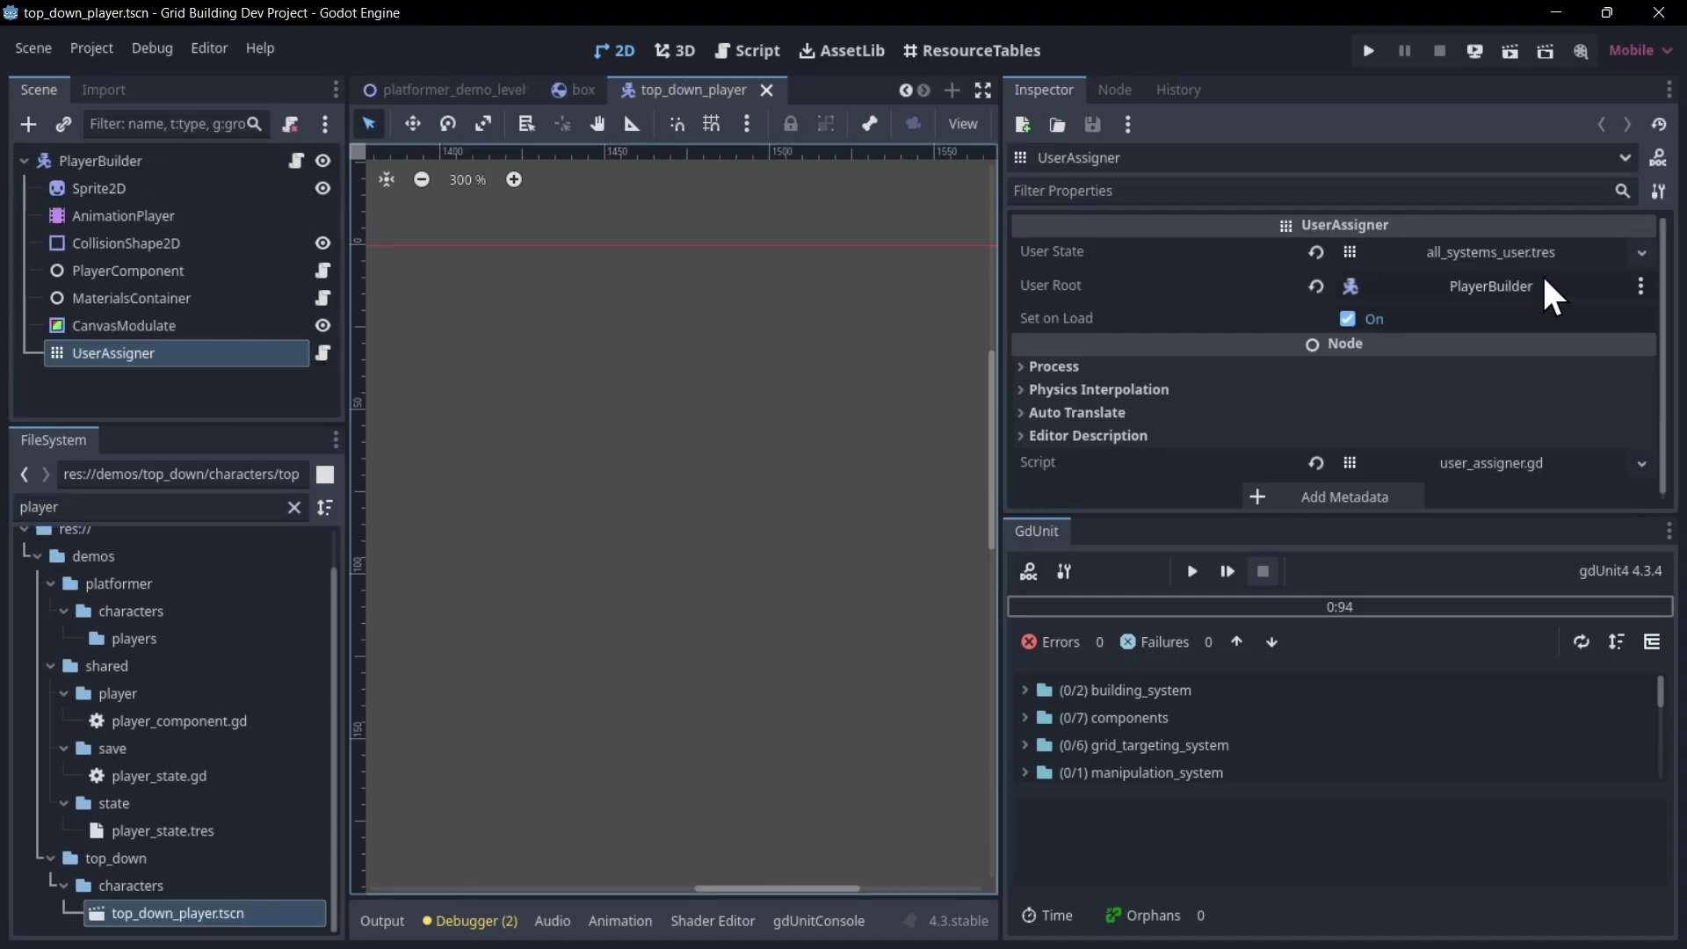
click(1531, 248)
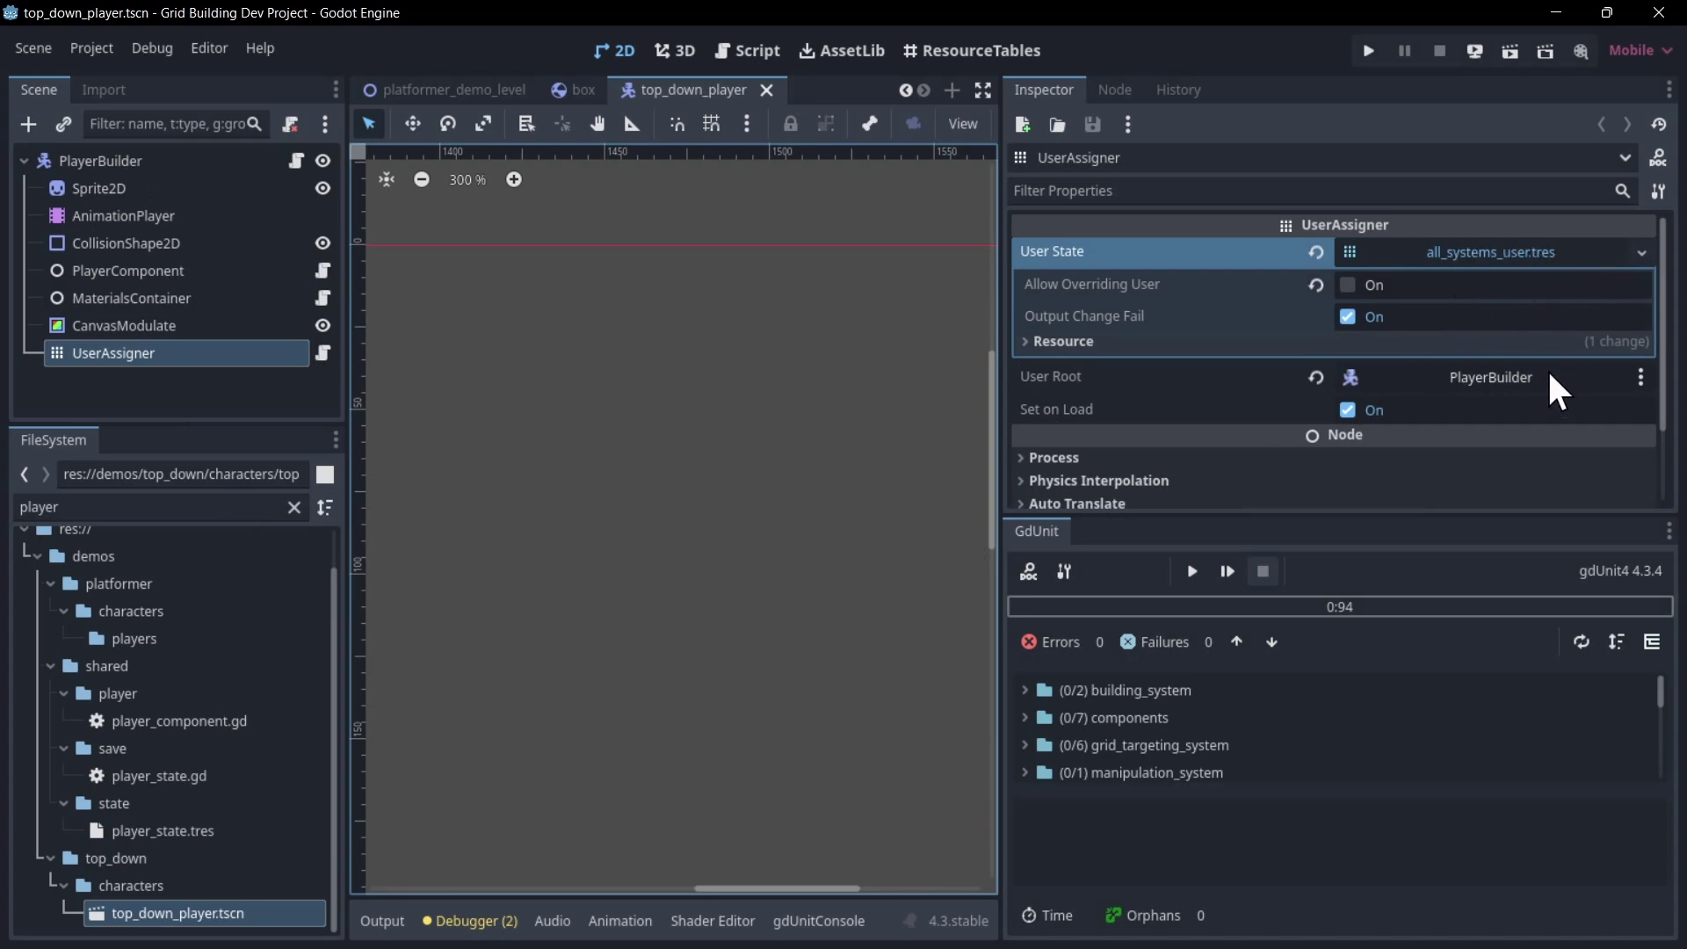
click(1505, 252)
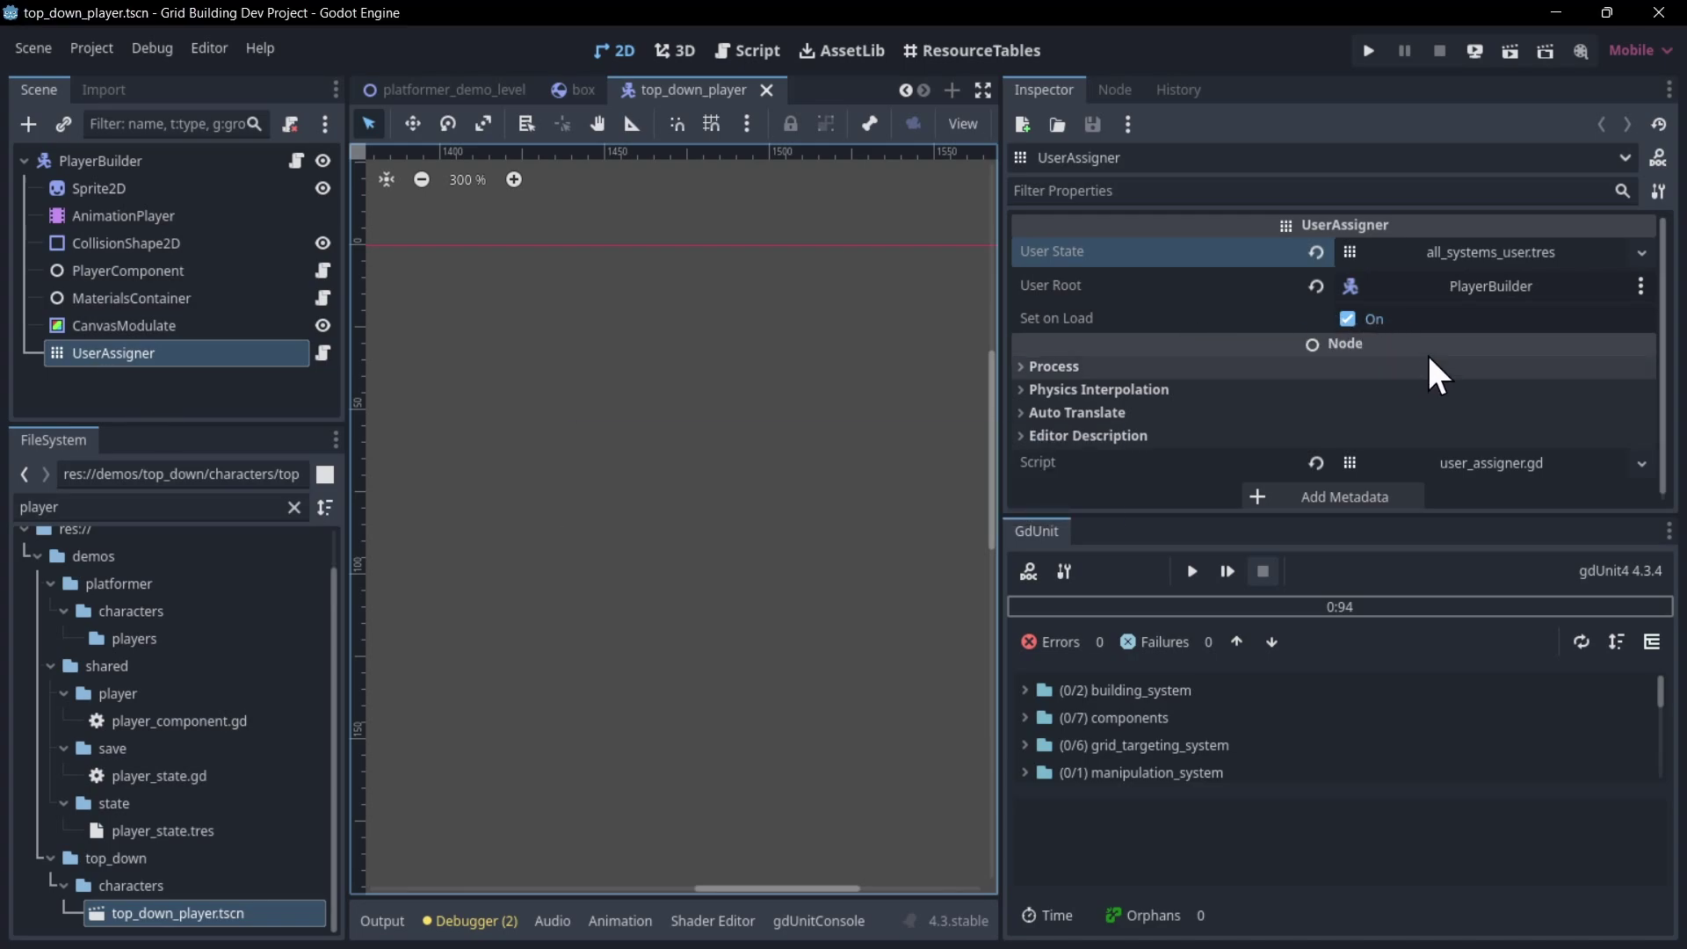
Select MaterialsContainer, save the scene, and inspect slot 0's 1000 material_gold stack.
click(181, 296)
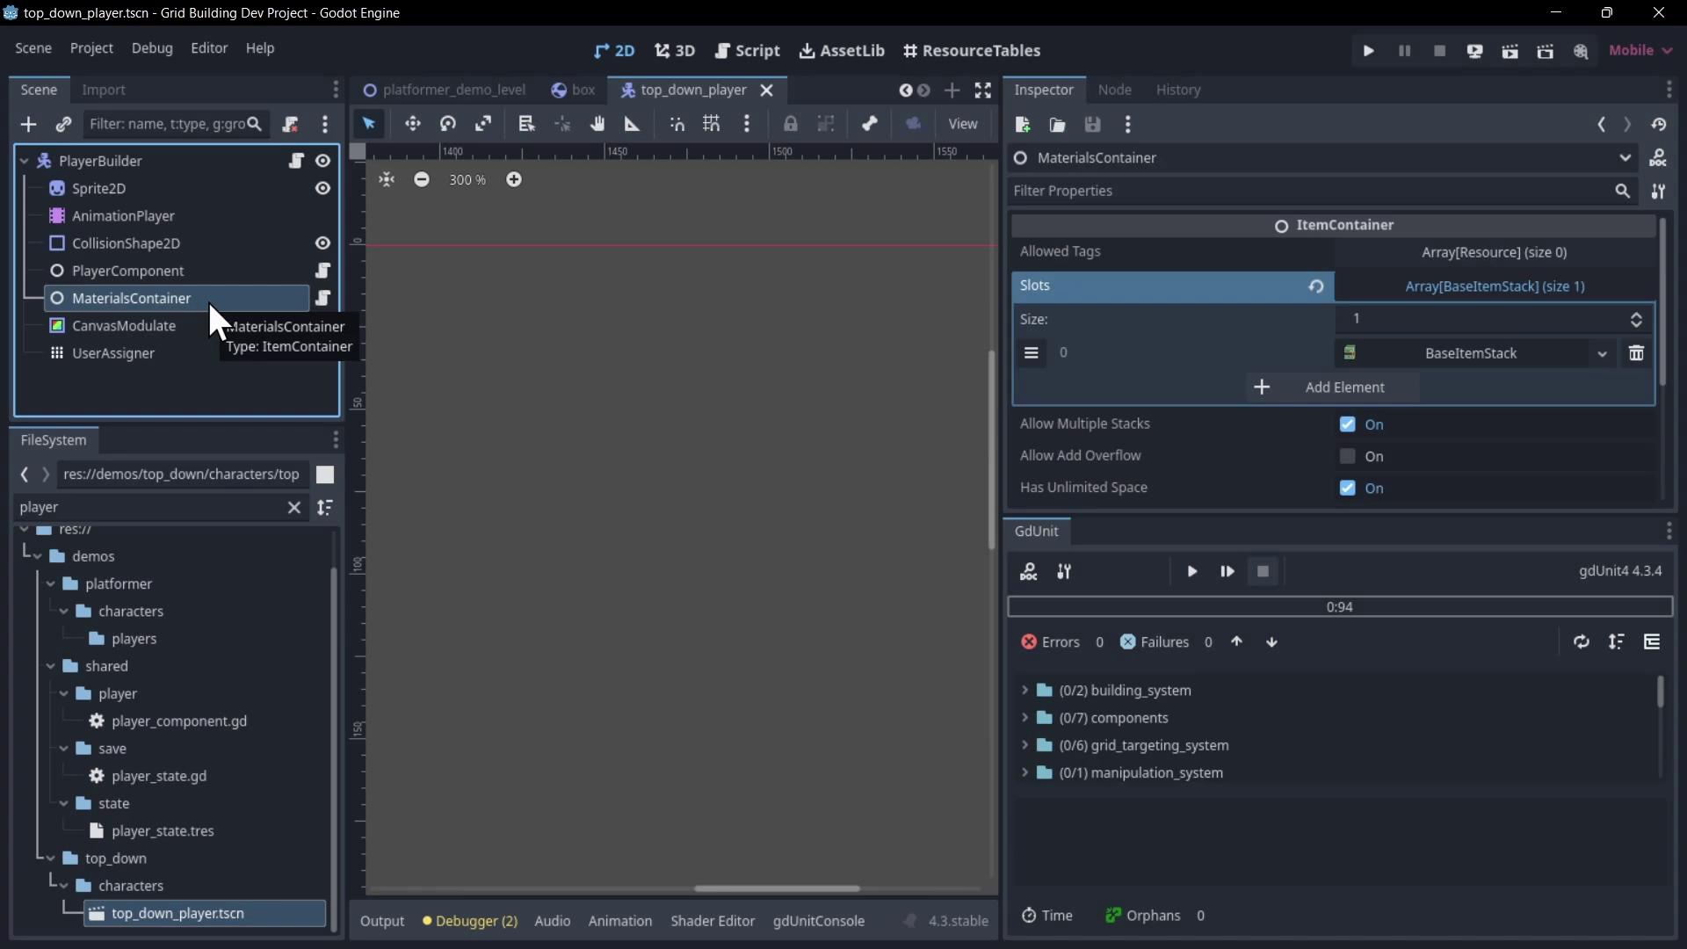
key(ctrl+s)
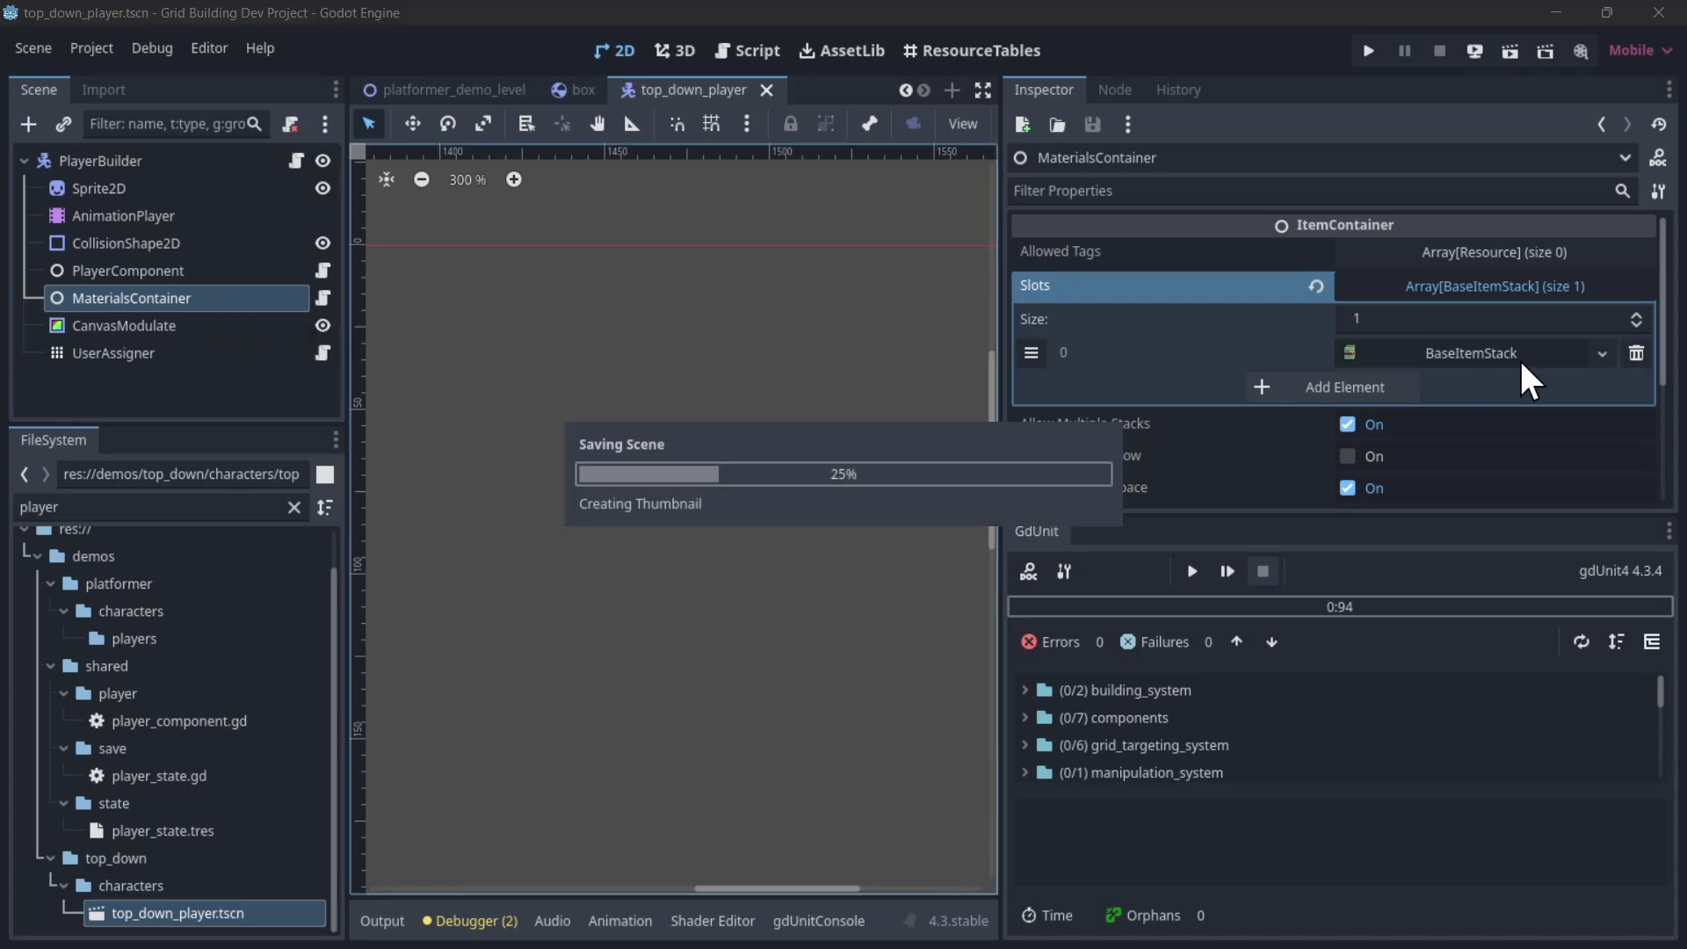
click(1348, 352)
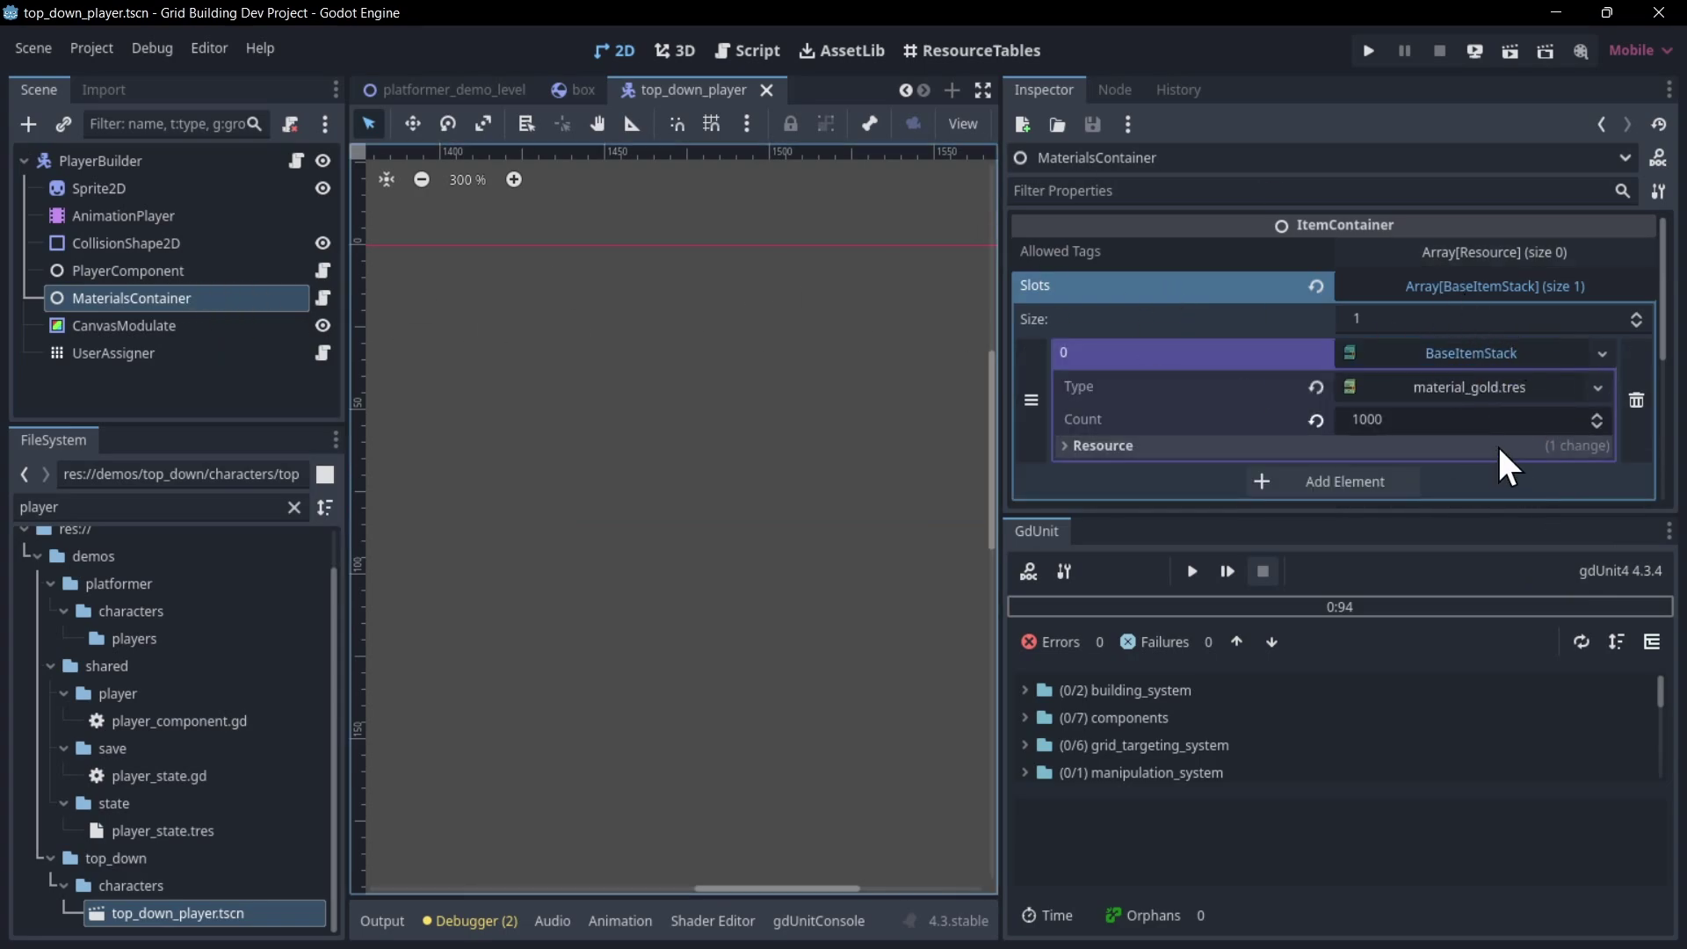
click(1516, 286)
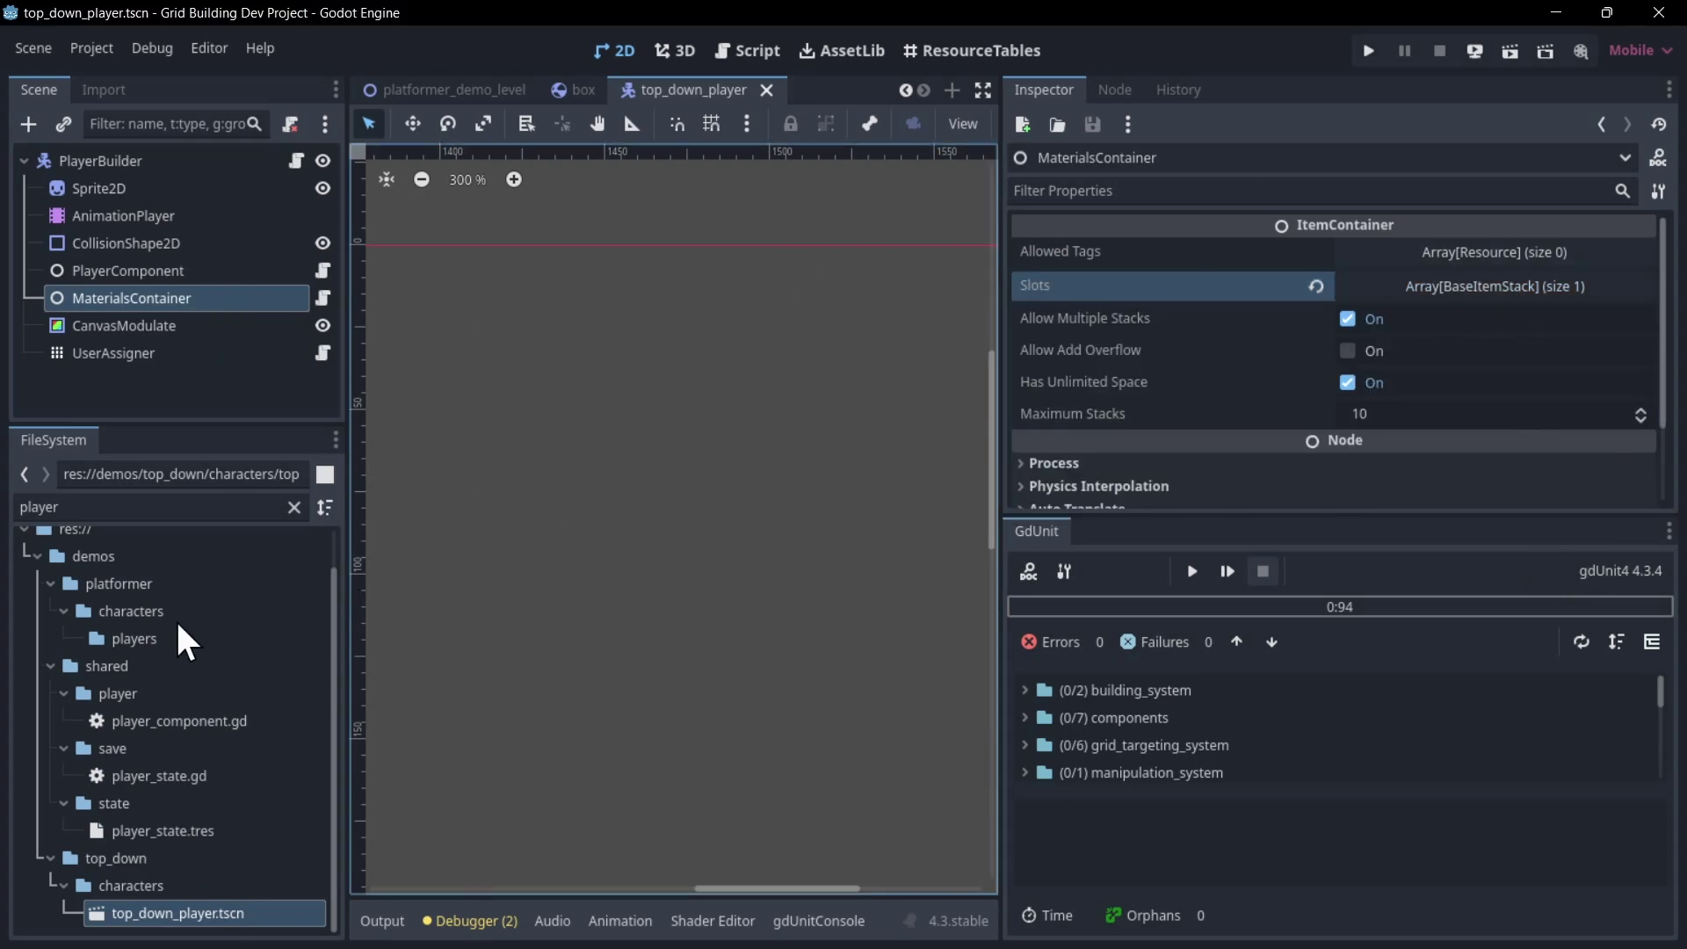
double_click(193, 504)
Open placeable_smithy.tres and expand its SpendMaterialsRuleGeneric placement rule.
text(smithy)
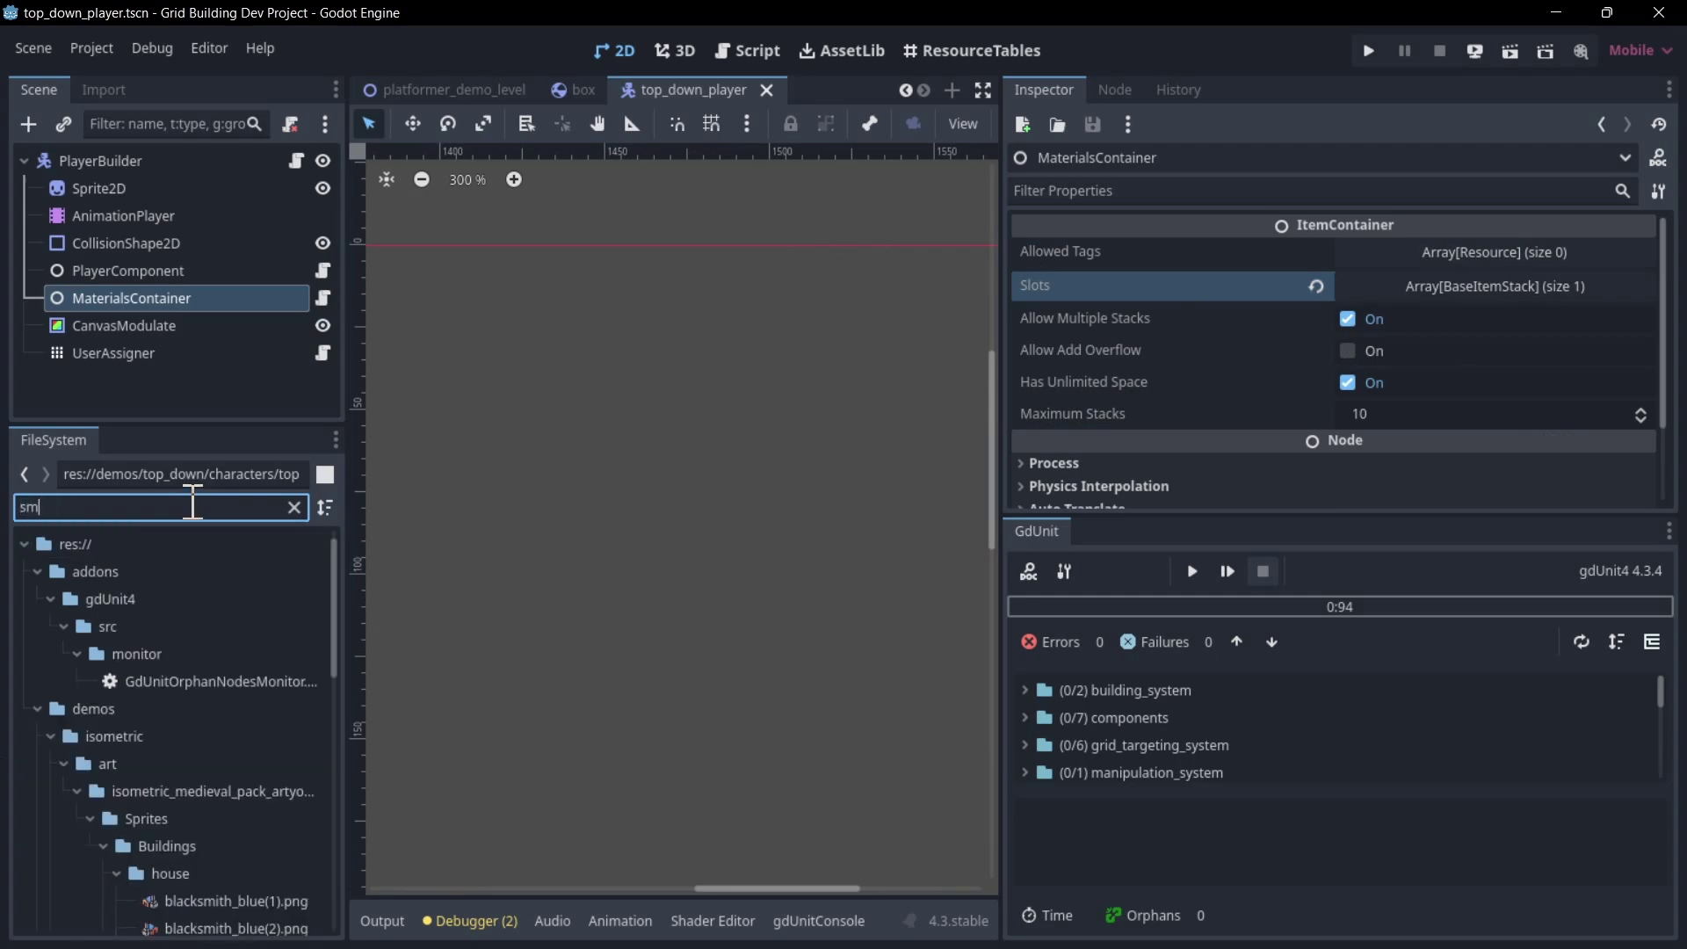
click(274, 863)
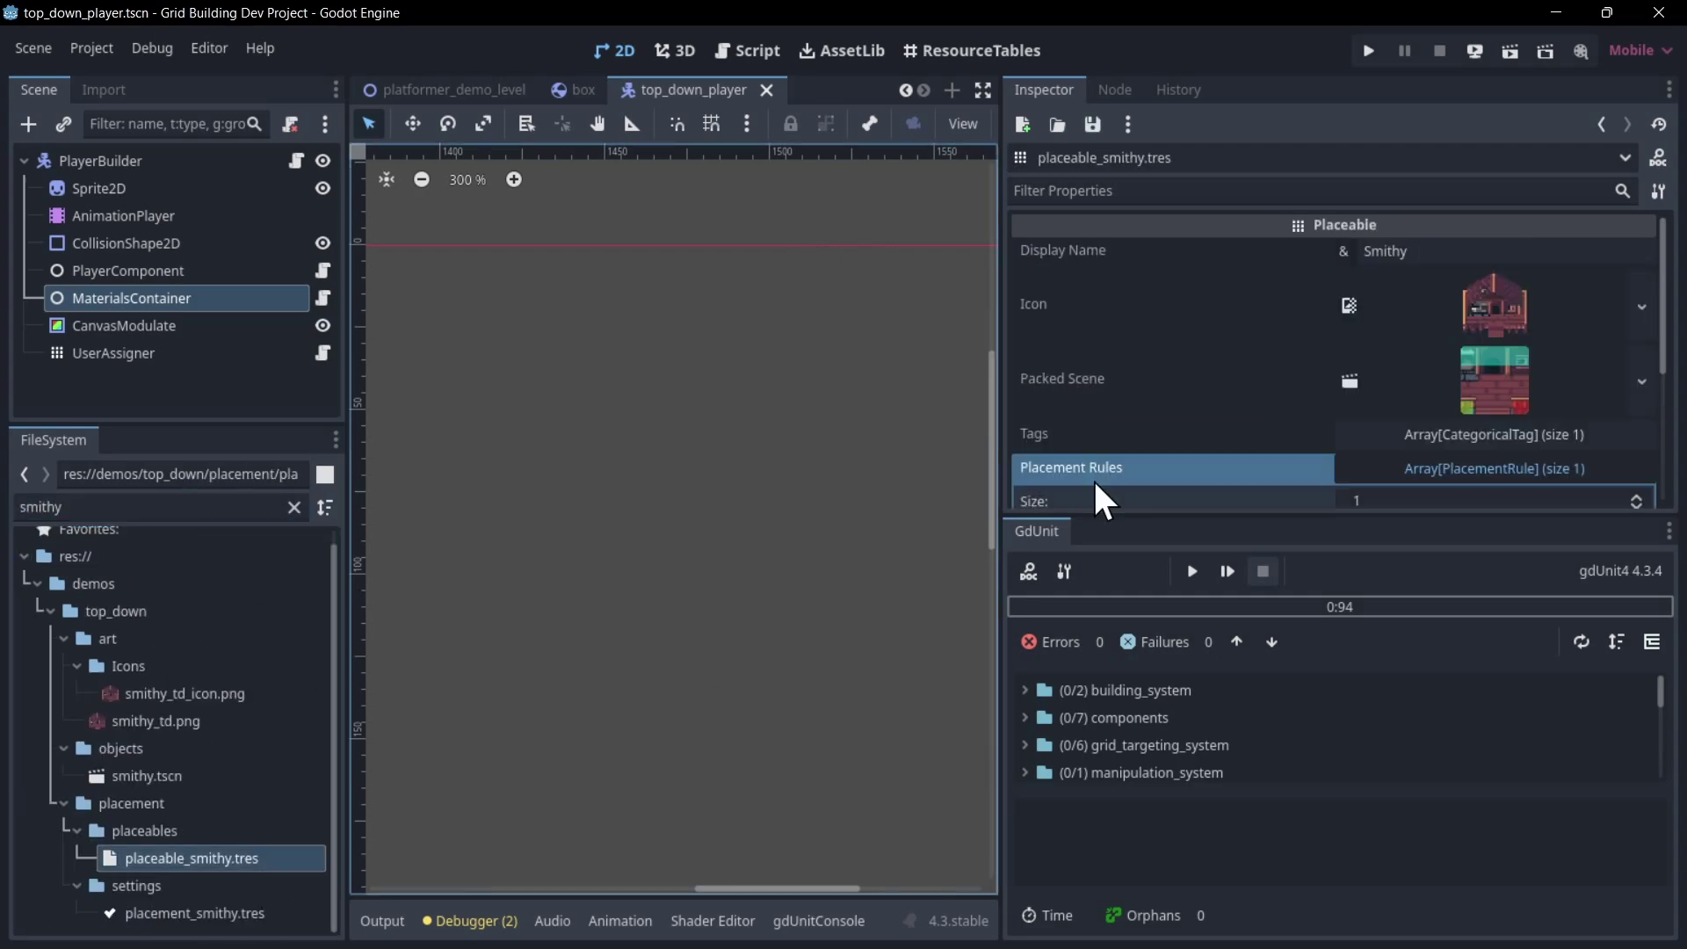
click(1449, 468)
scroll(1438, 378, down, 2)
click(1473, 361)
scroll(1516, 376, down, 1)
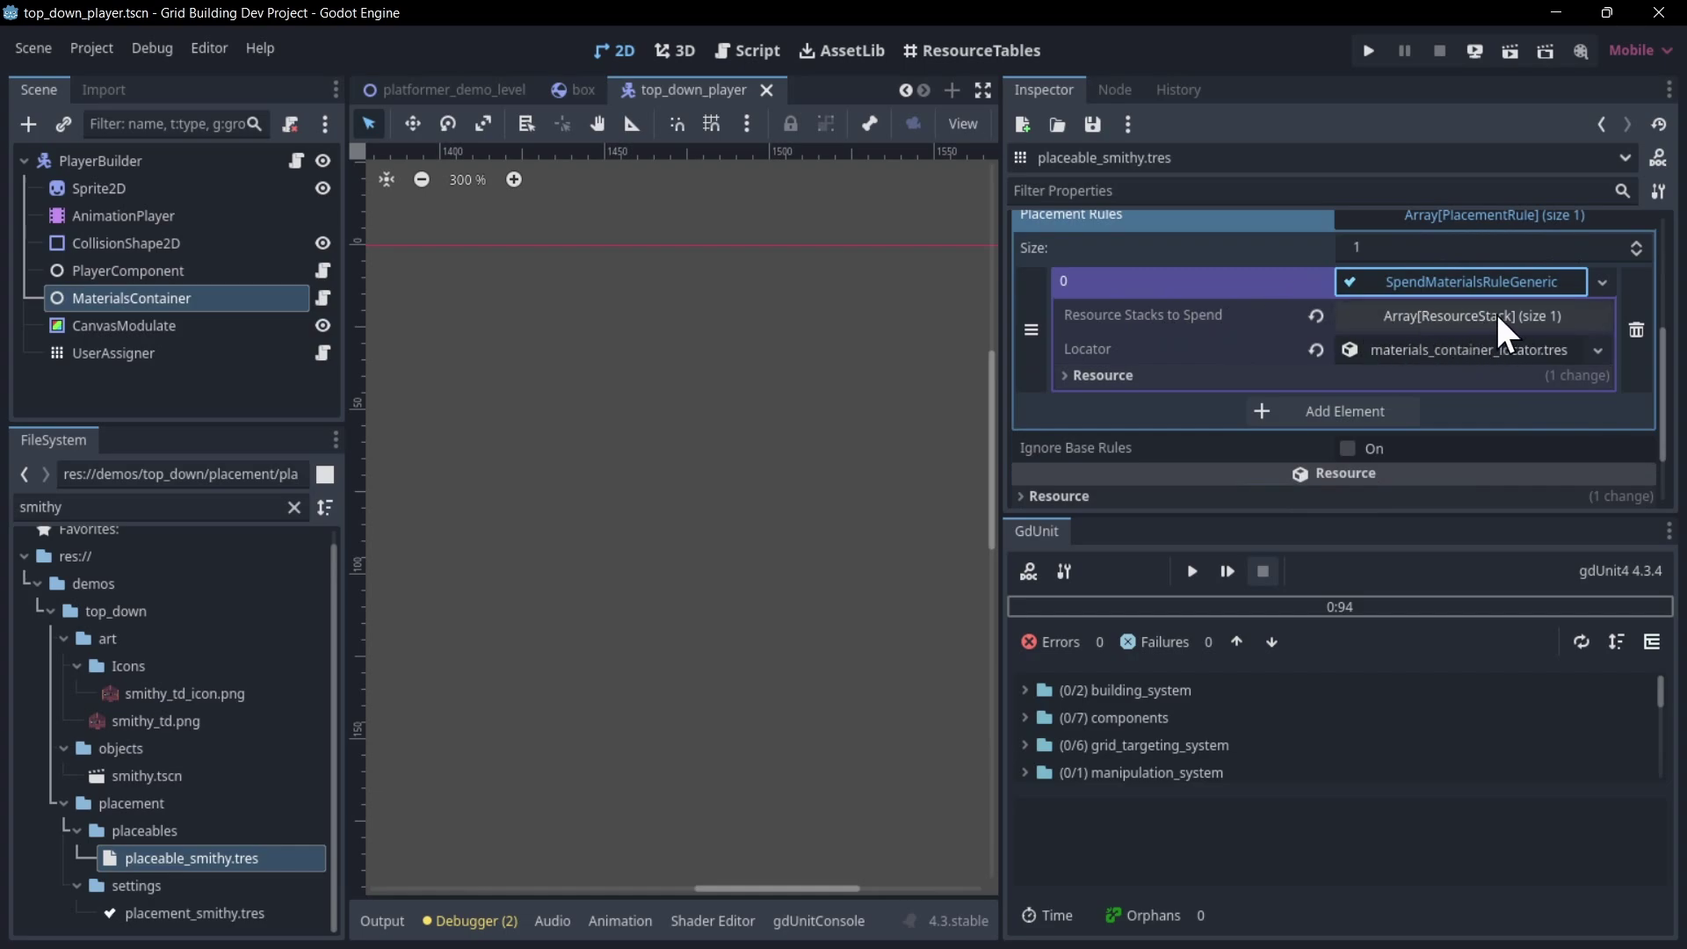
Inspect the 100 material_gold.tres cost and the materials_container_locator's method options.
click(1525, 318)
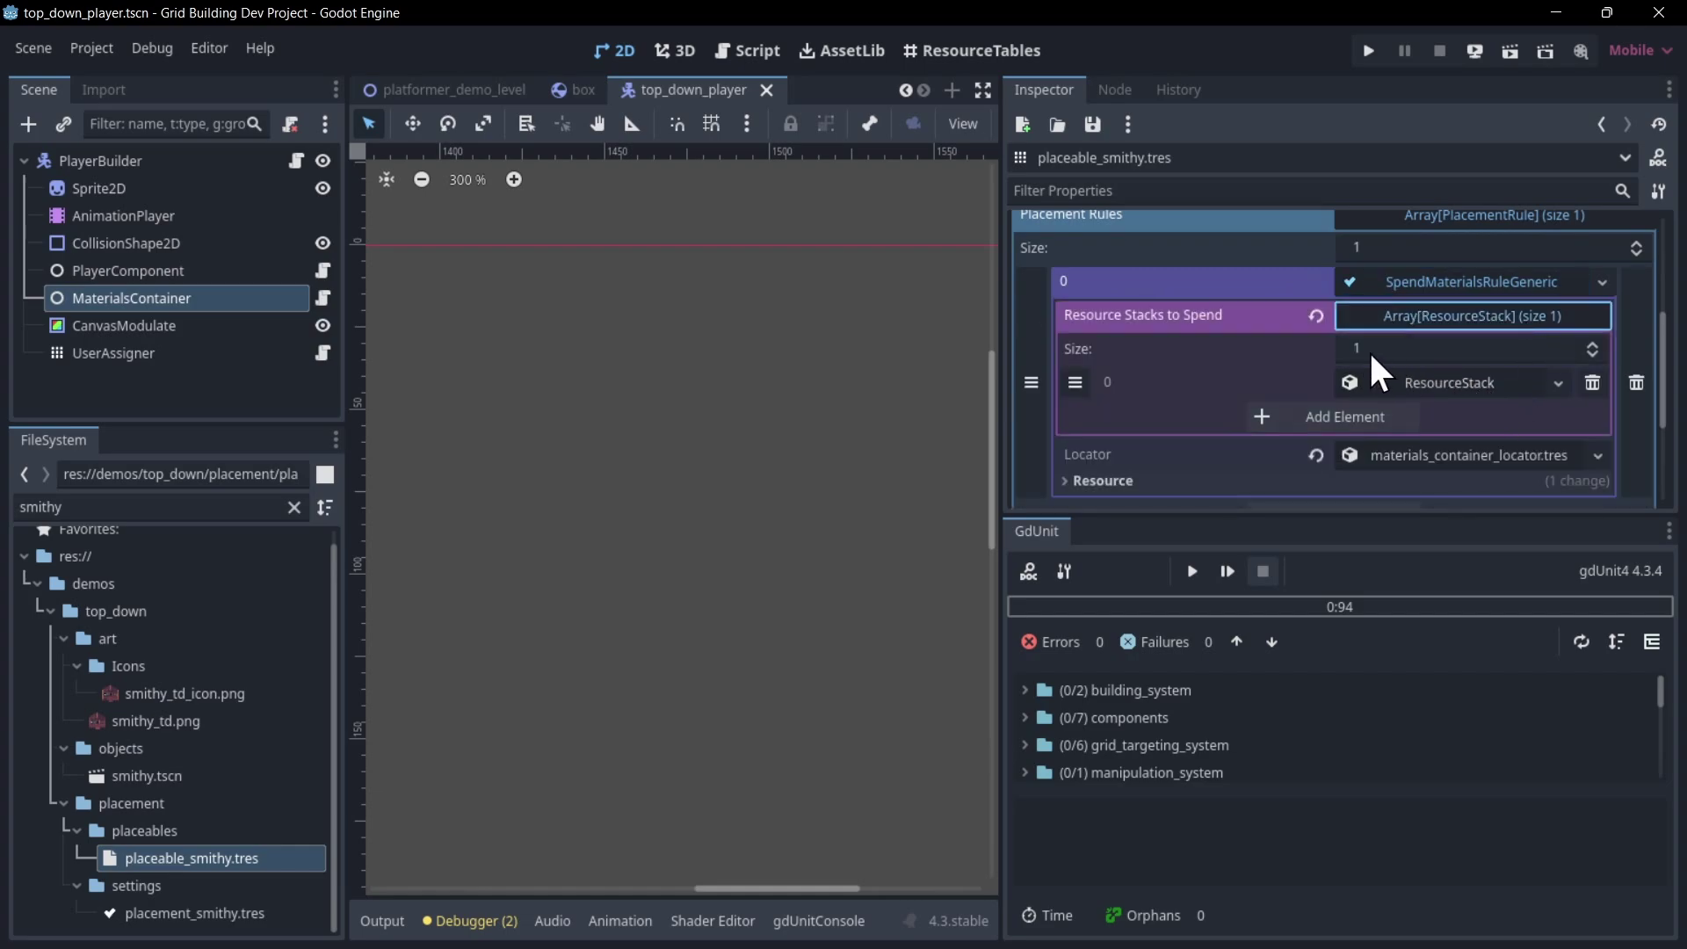
click(1453, 379)
scroll(1459, 369, down, 1)
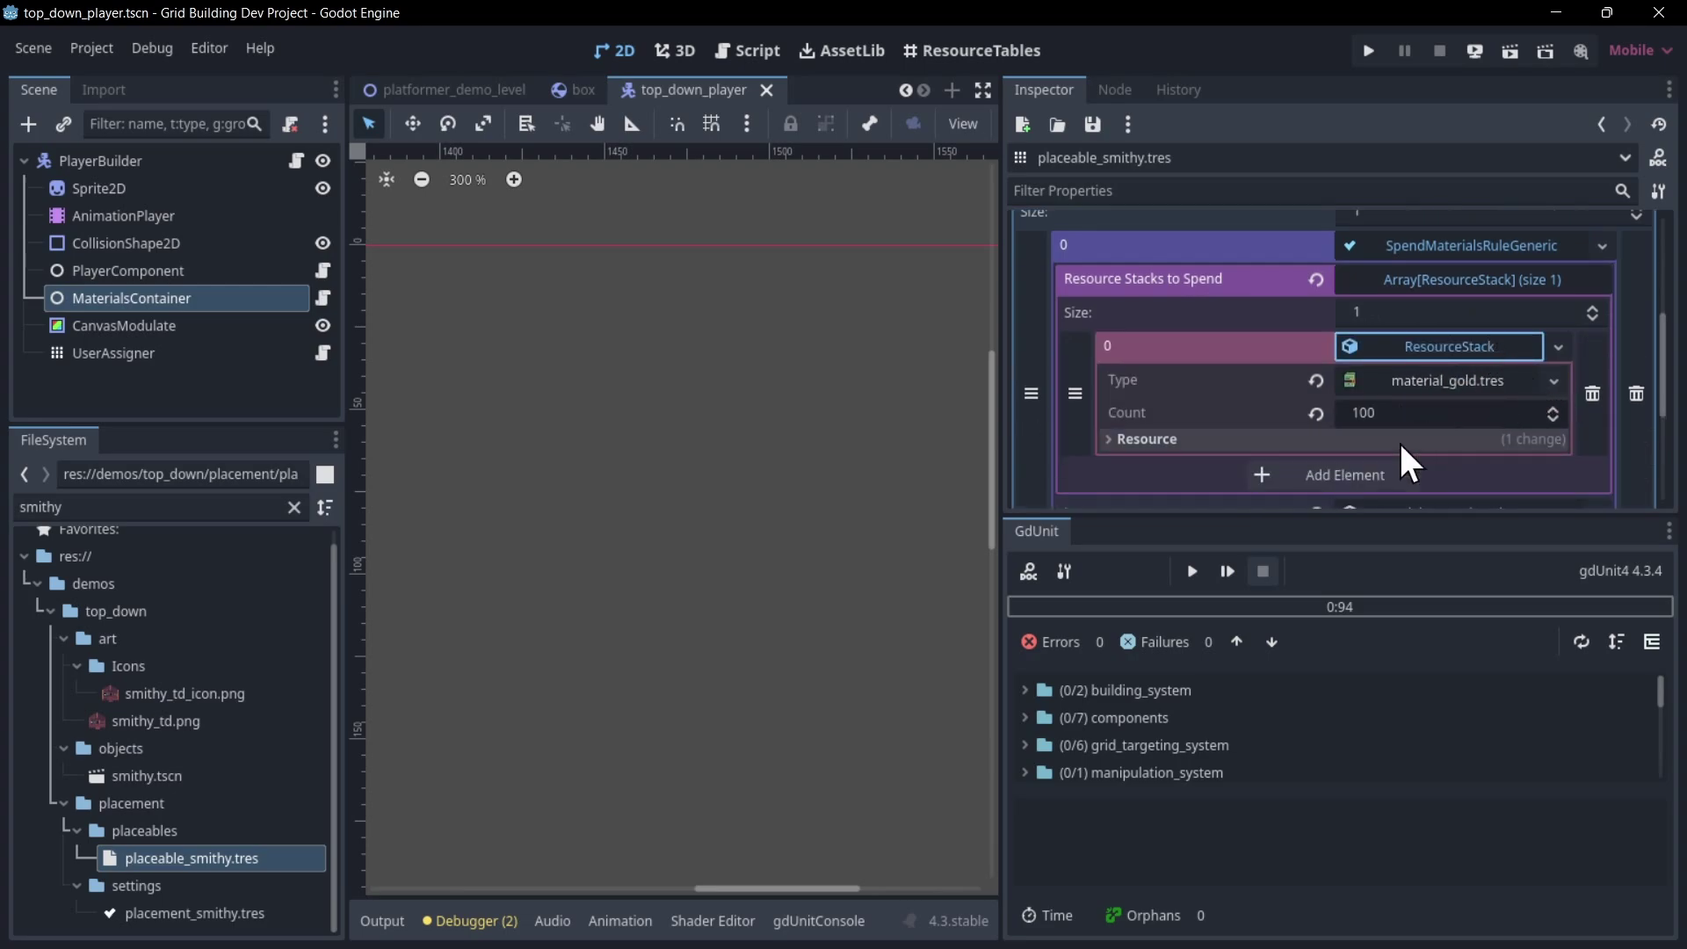
scroll(1399, 441, down, 1)
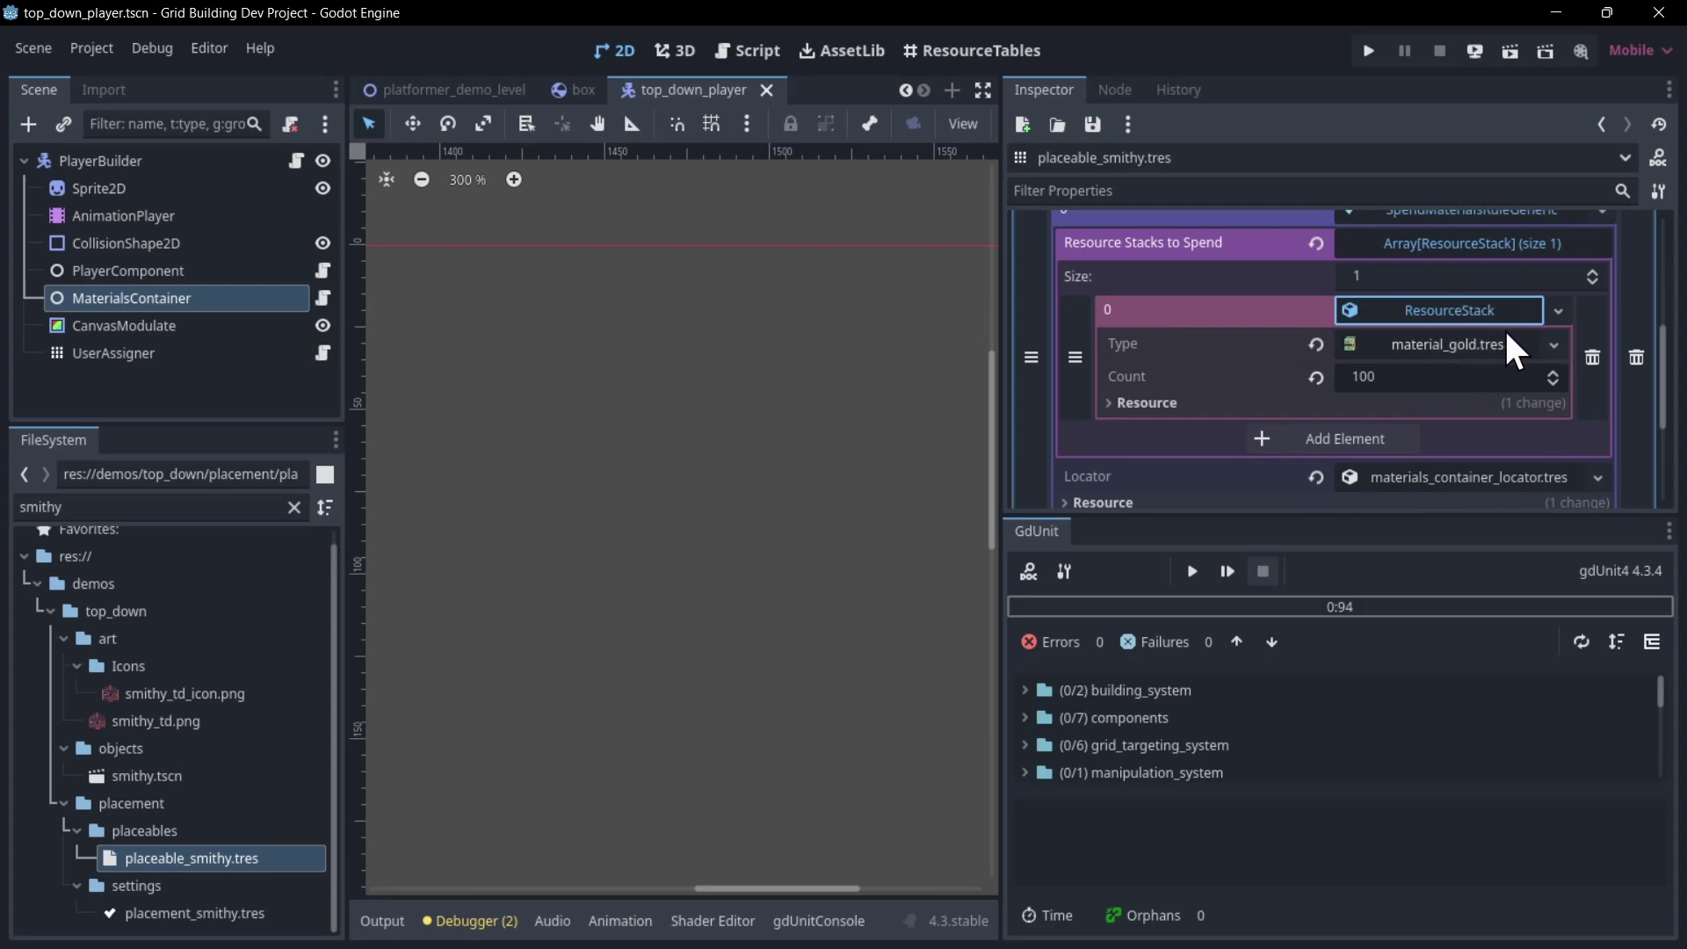
scroll(1510, 329, down, 1)
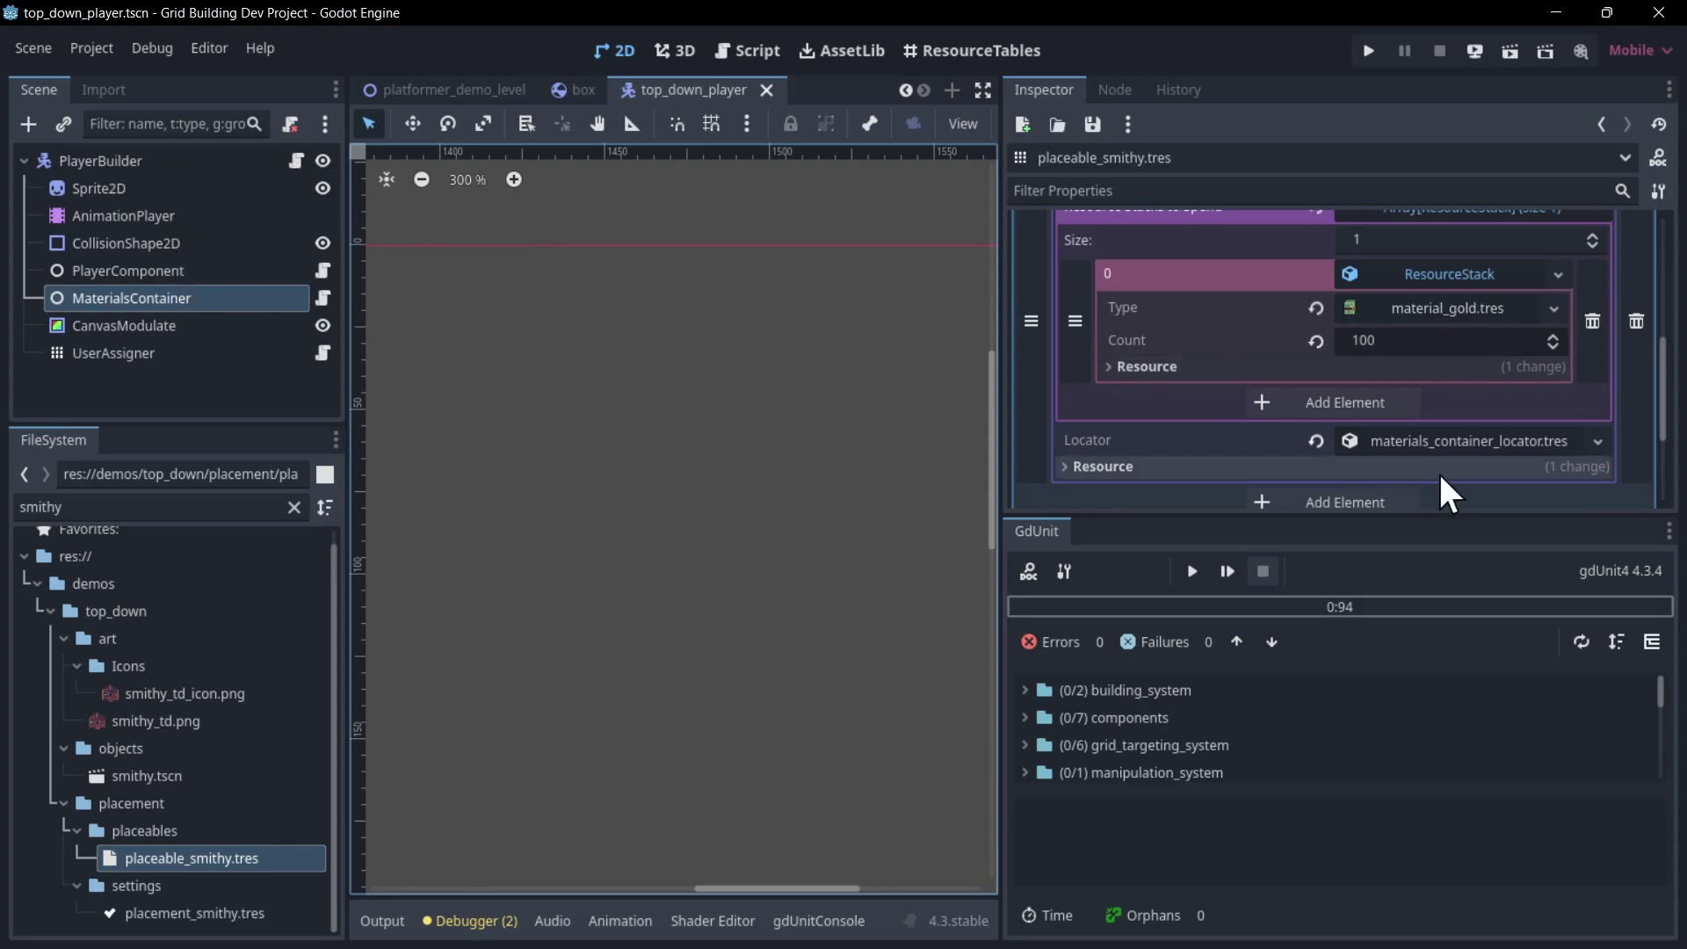
click(1418, 430)
scroll(1504, 364, down, 2)
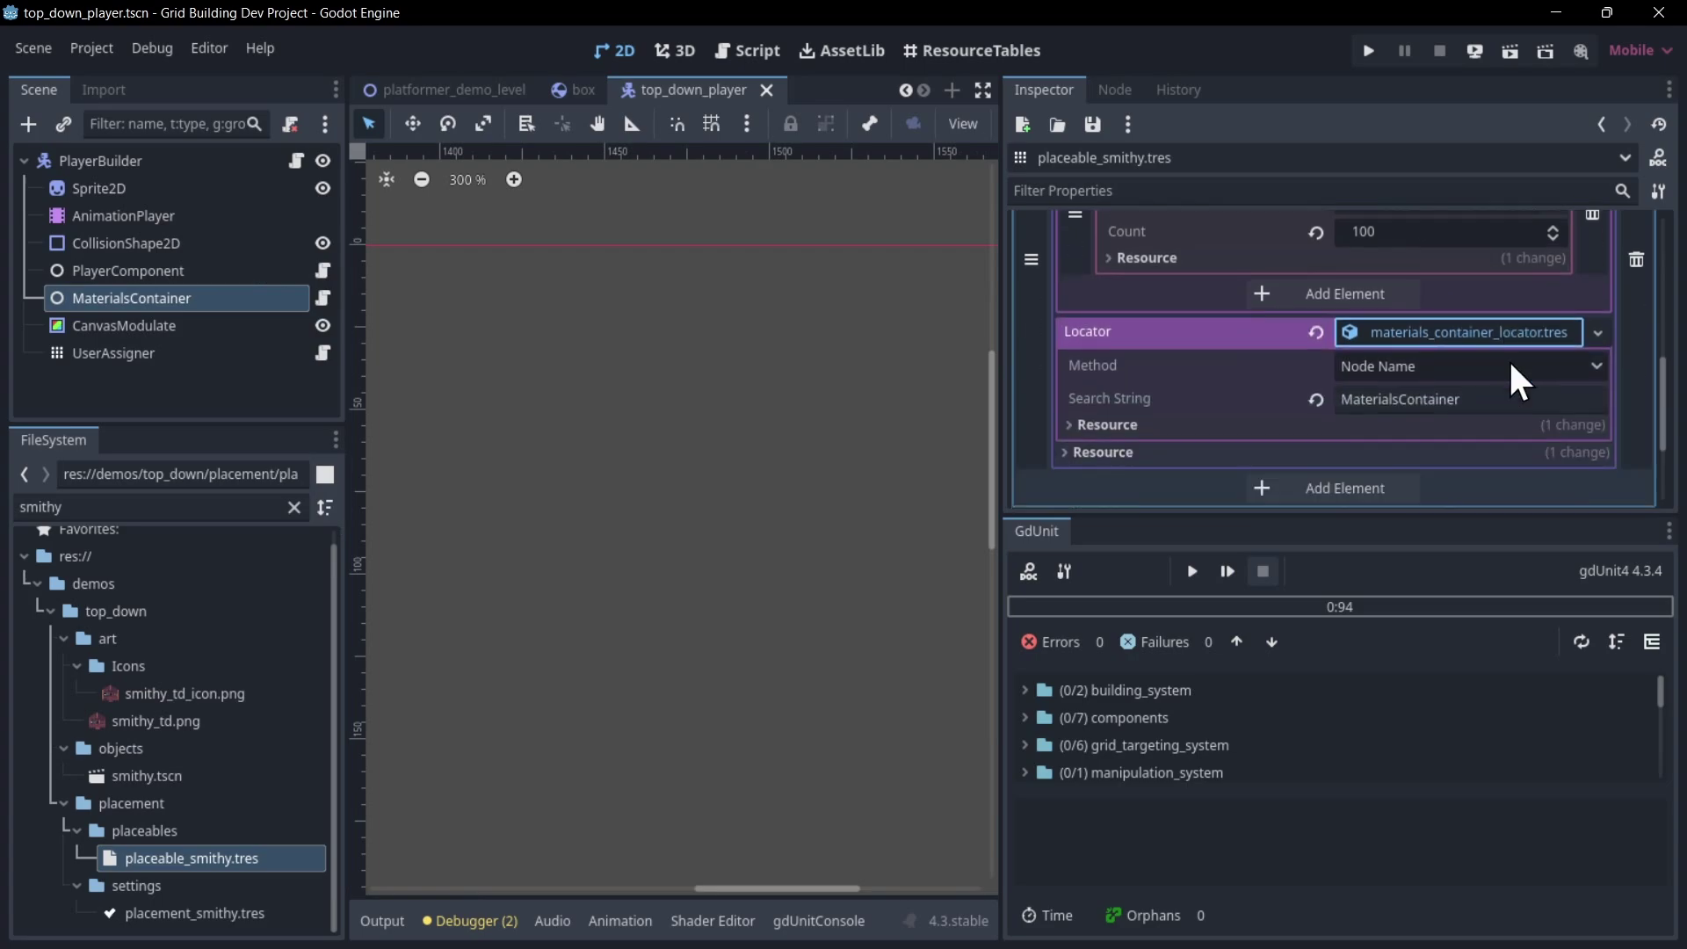
click(1448, 362)
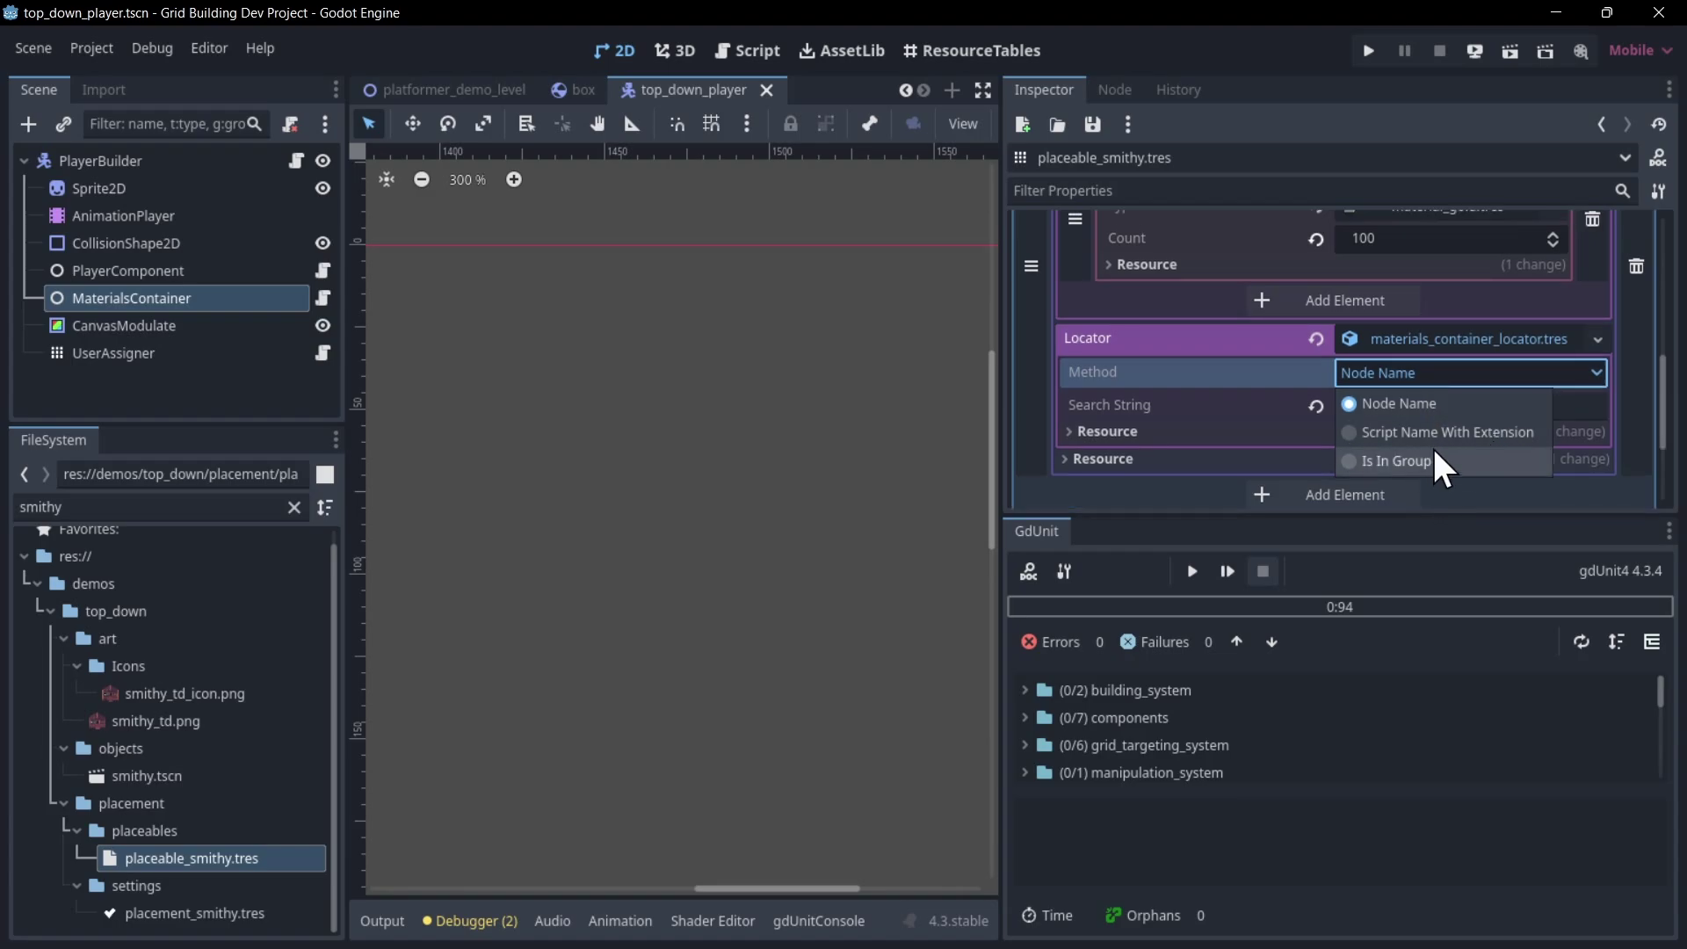
Check the MaterialsContainer node's groups, then return to its properties.
click(203, 307)
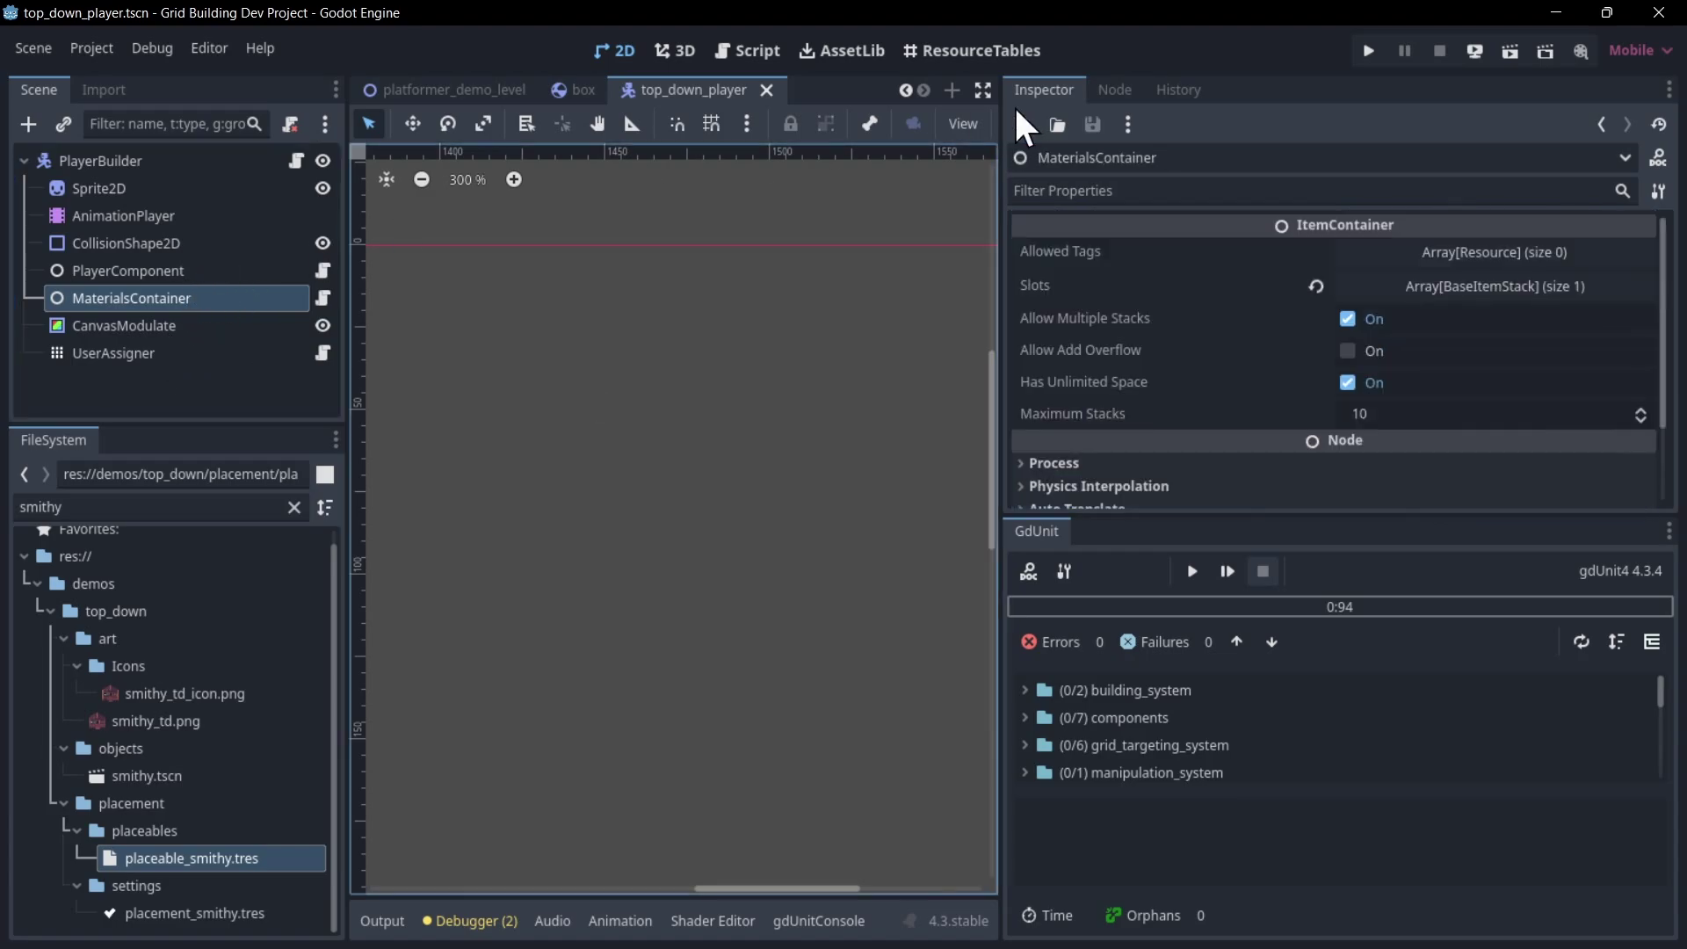
click(1114, 86)
click(1403, 124)
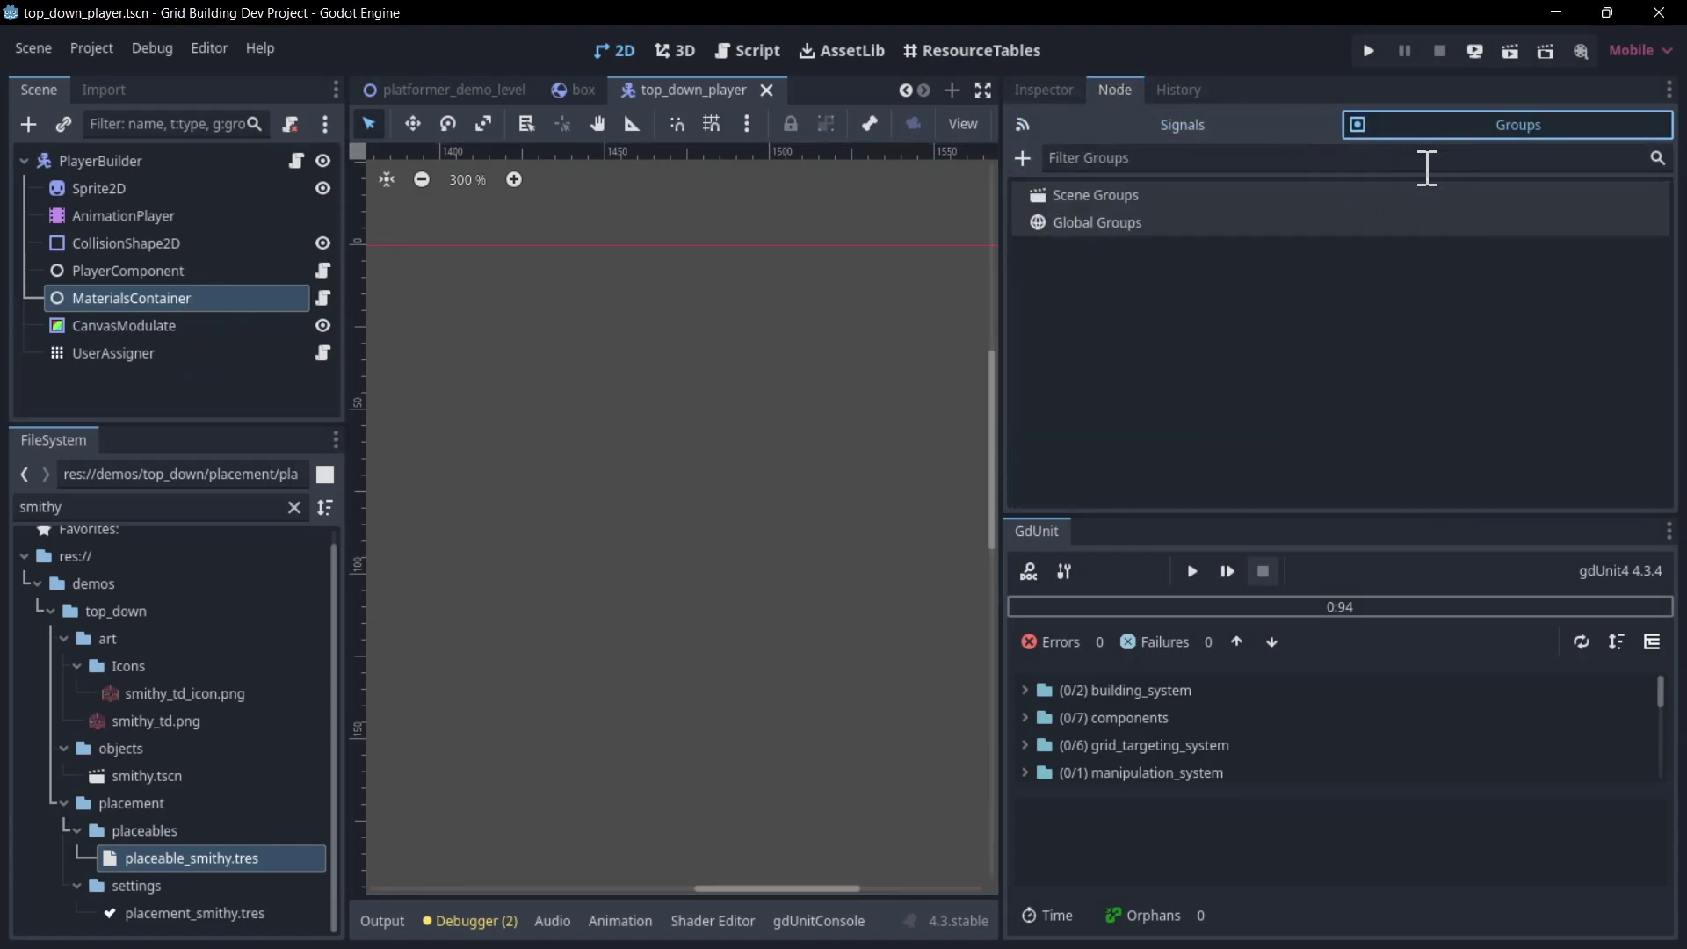
click(1040, 86)
click(226, 274)
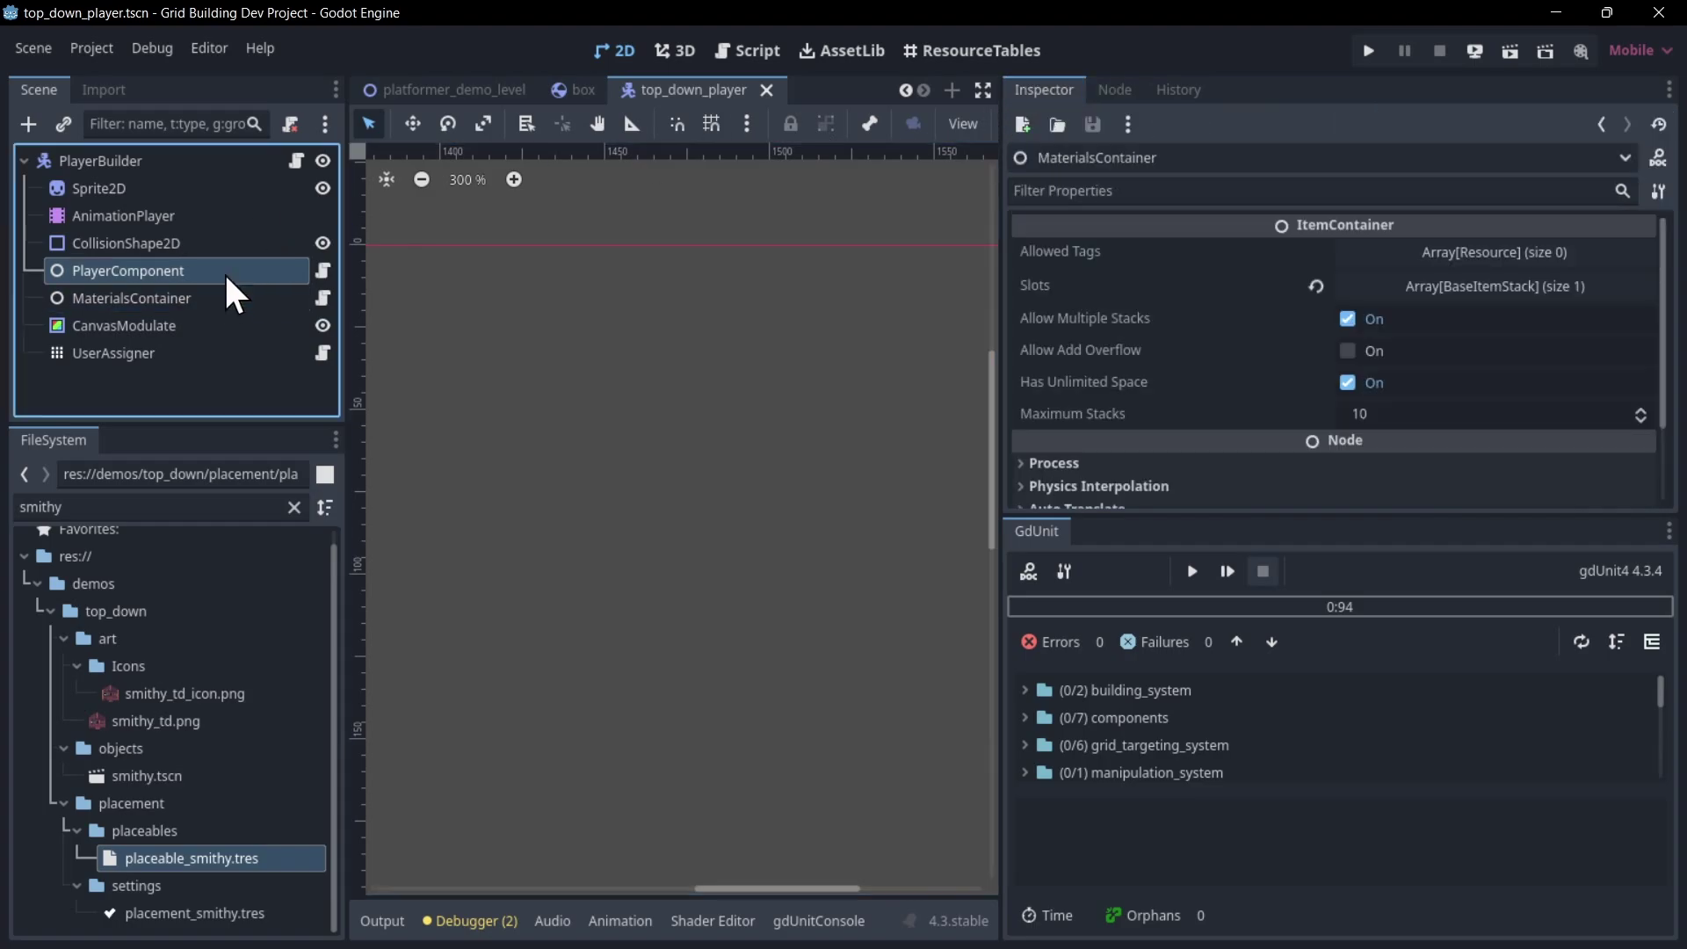
click(246, 299)
Keep the smithy locator's method on Node Name with search string MaterialsContainer.
click(192, 857)
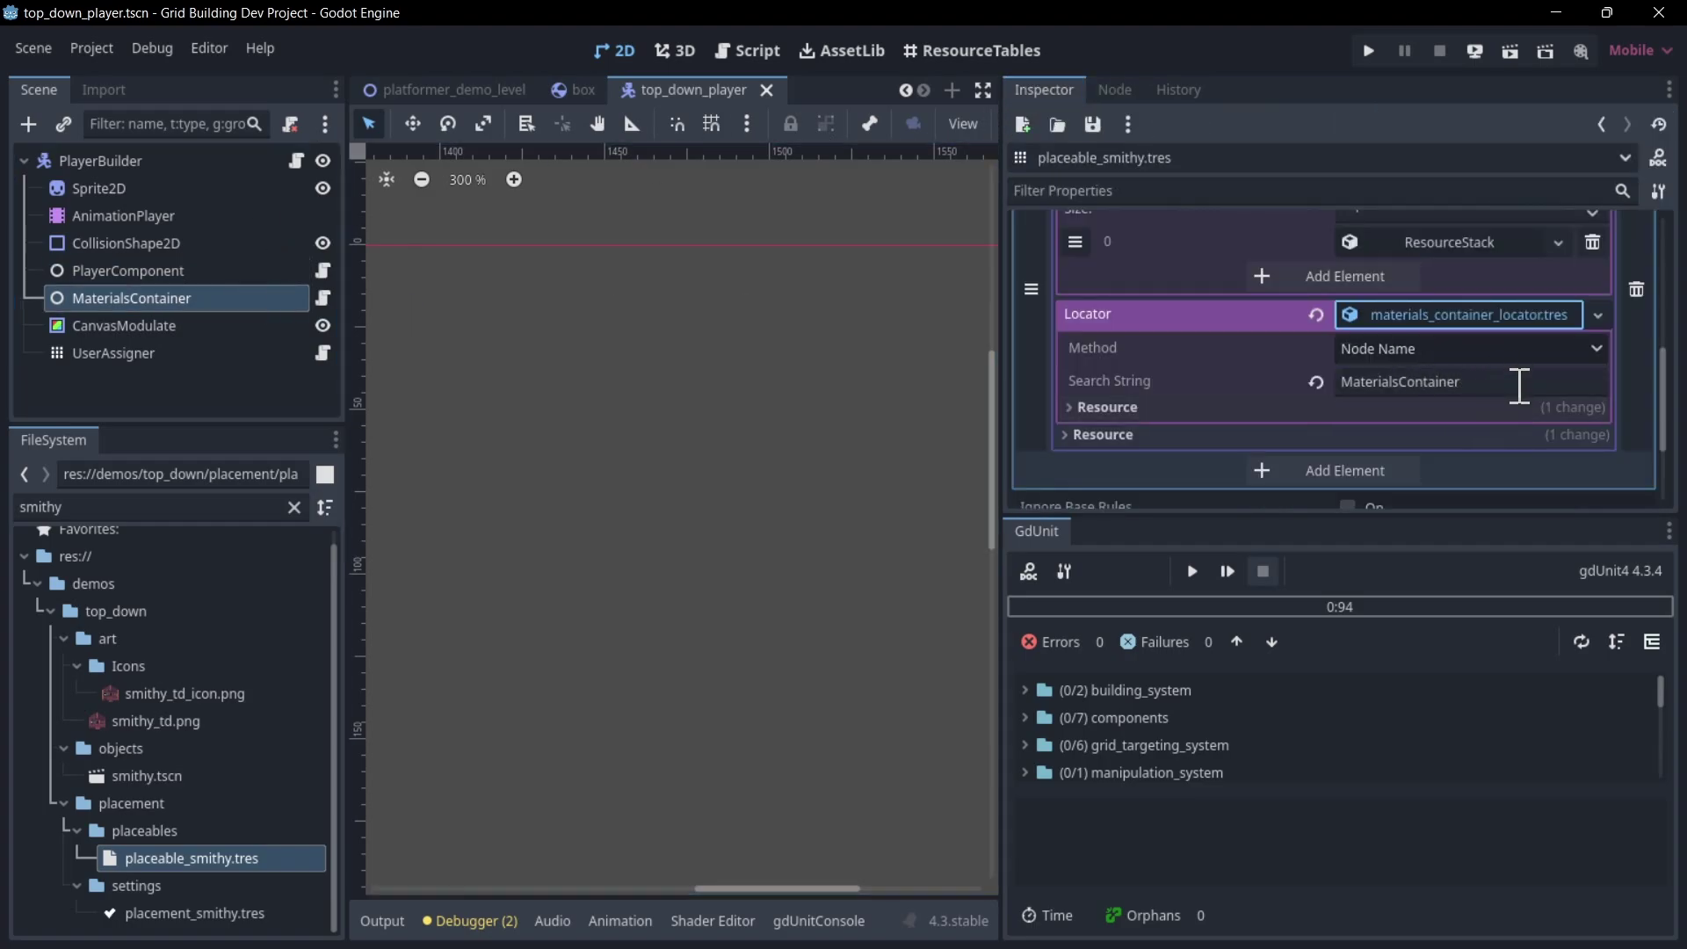
click(1476, 350)
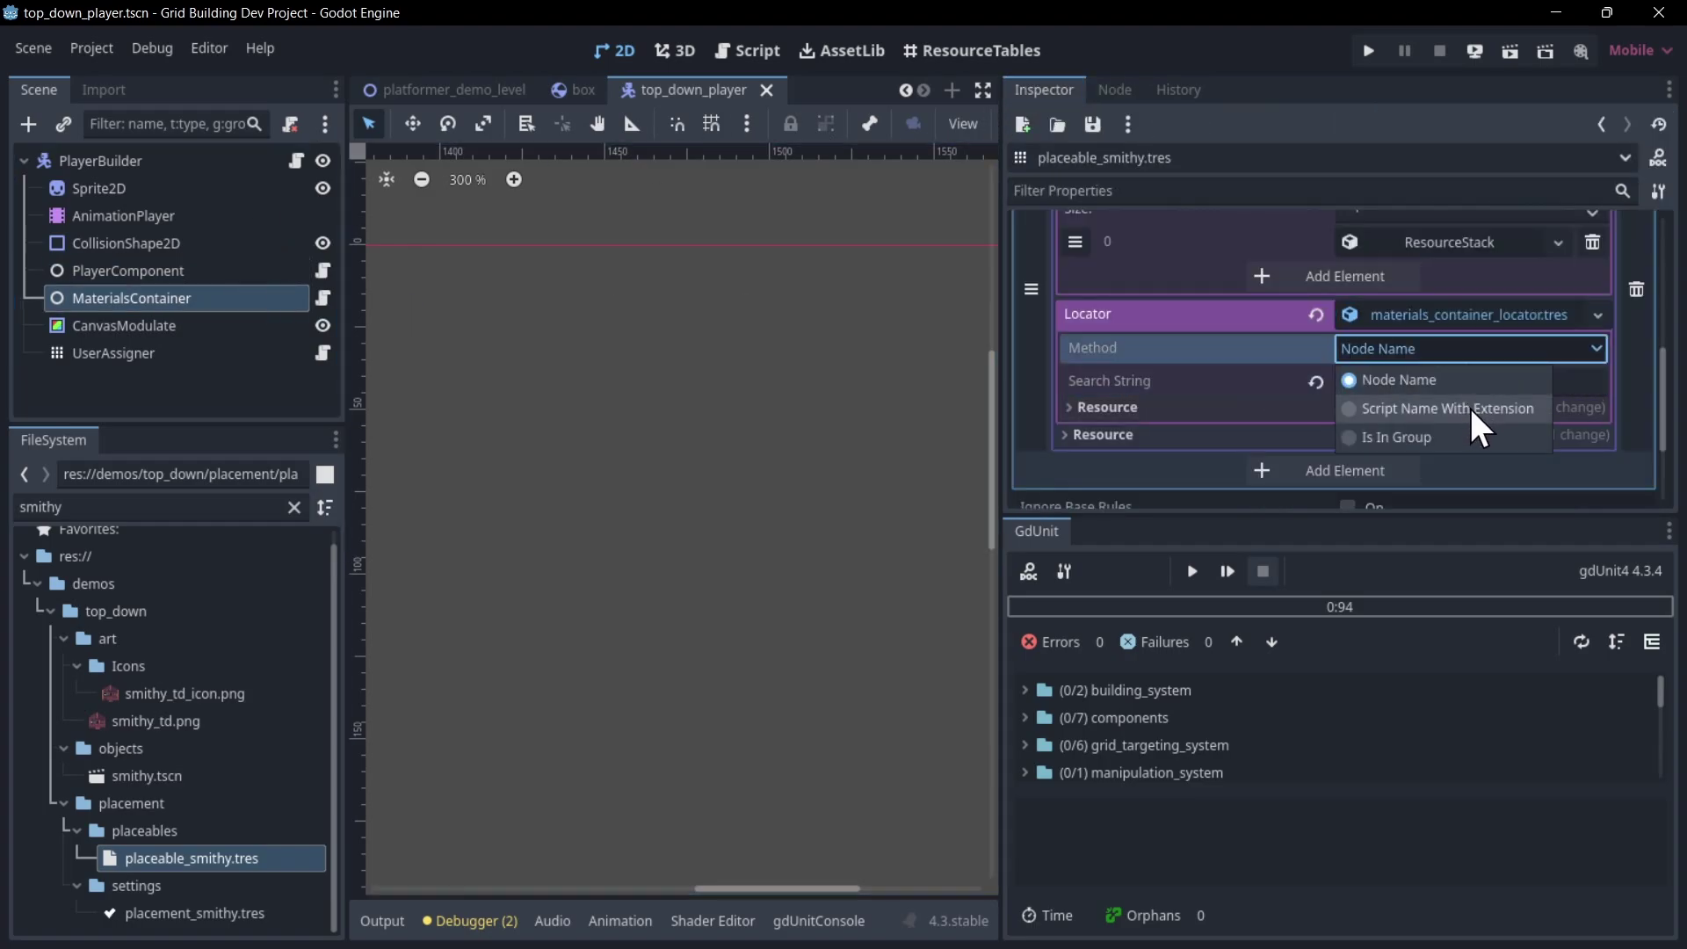
click(1472, 407)
click(1480, 350)
double_click(1399, 380)
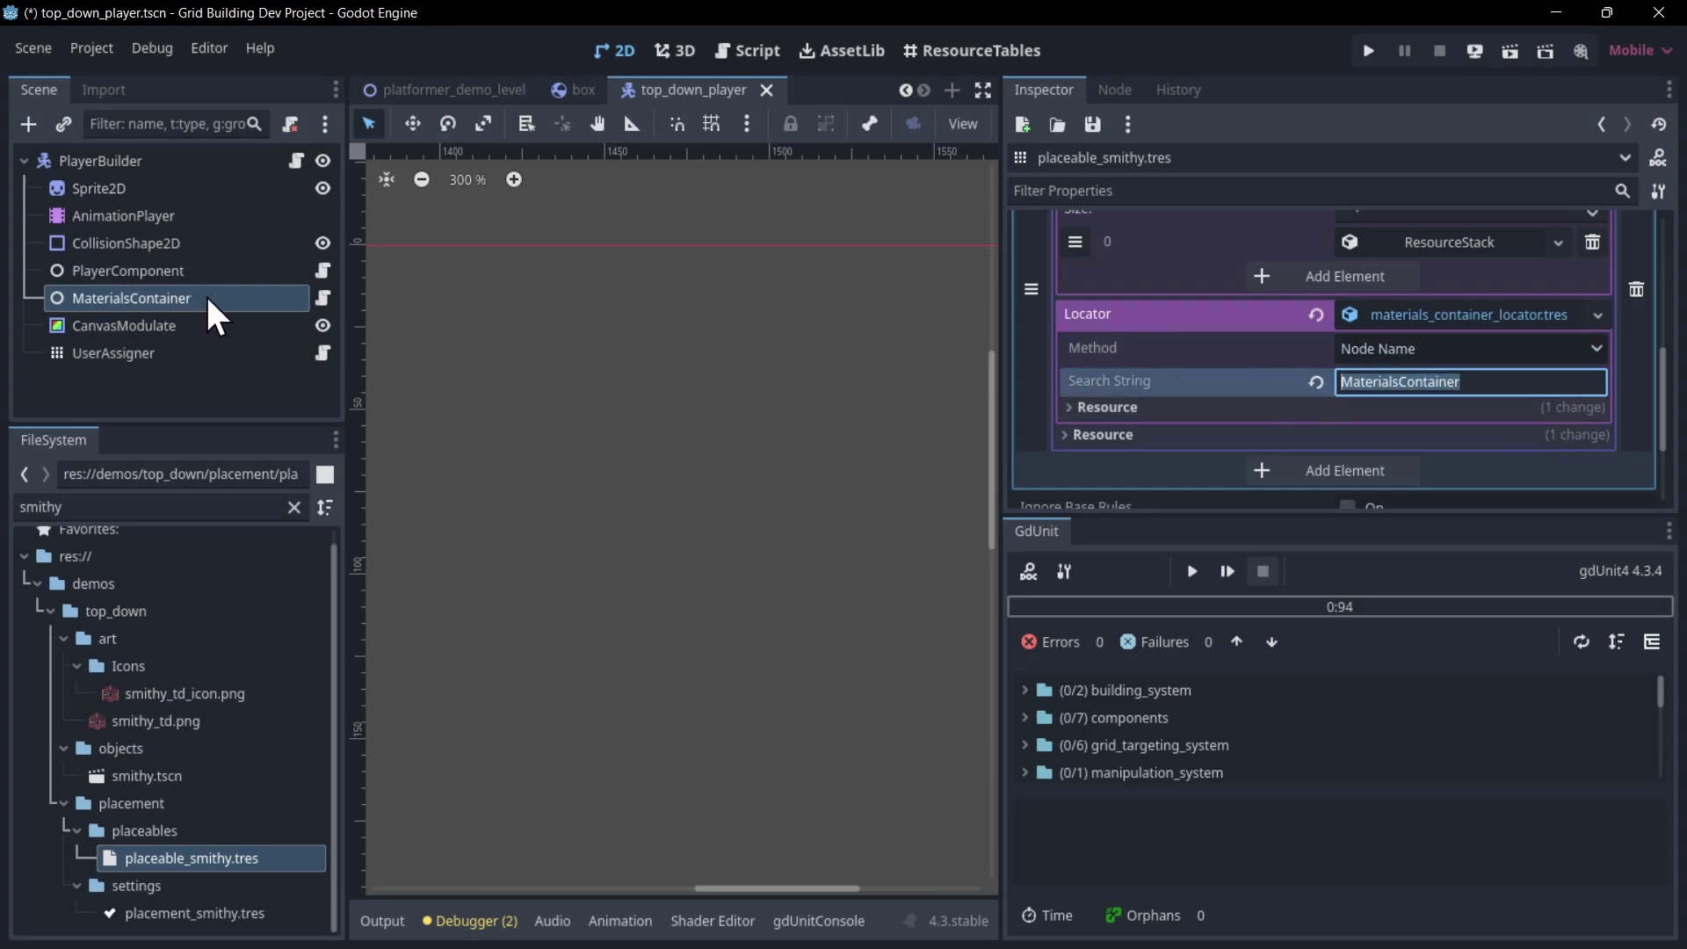
Save the scene and select the unfiltered addons/grid_building_inventory folder.
key(ctrl+s)
click(295, 507)
click(55, 656)
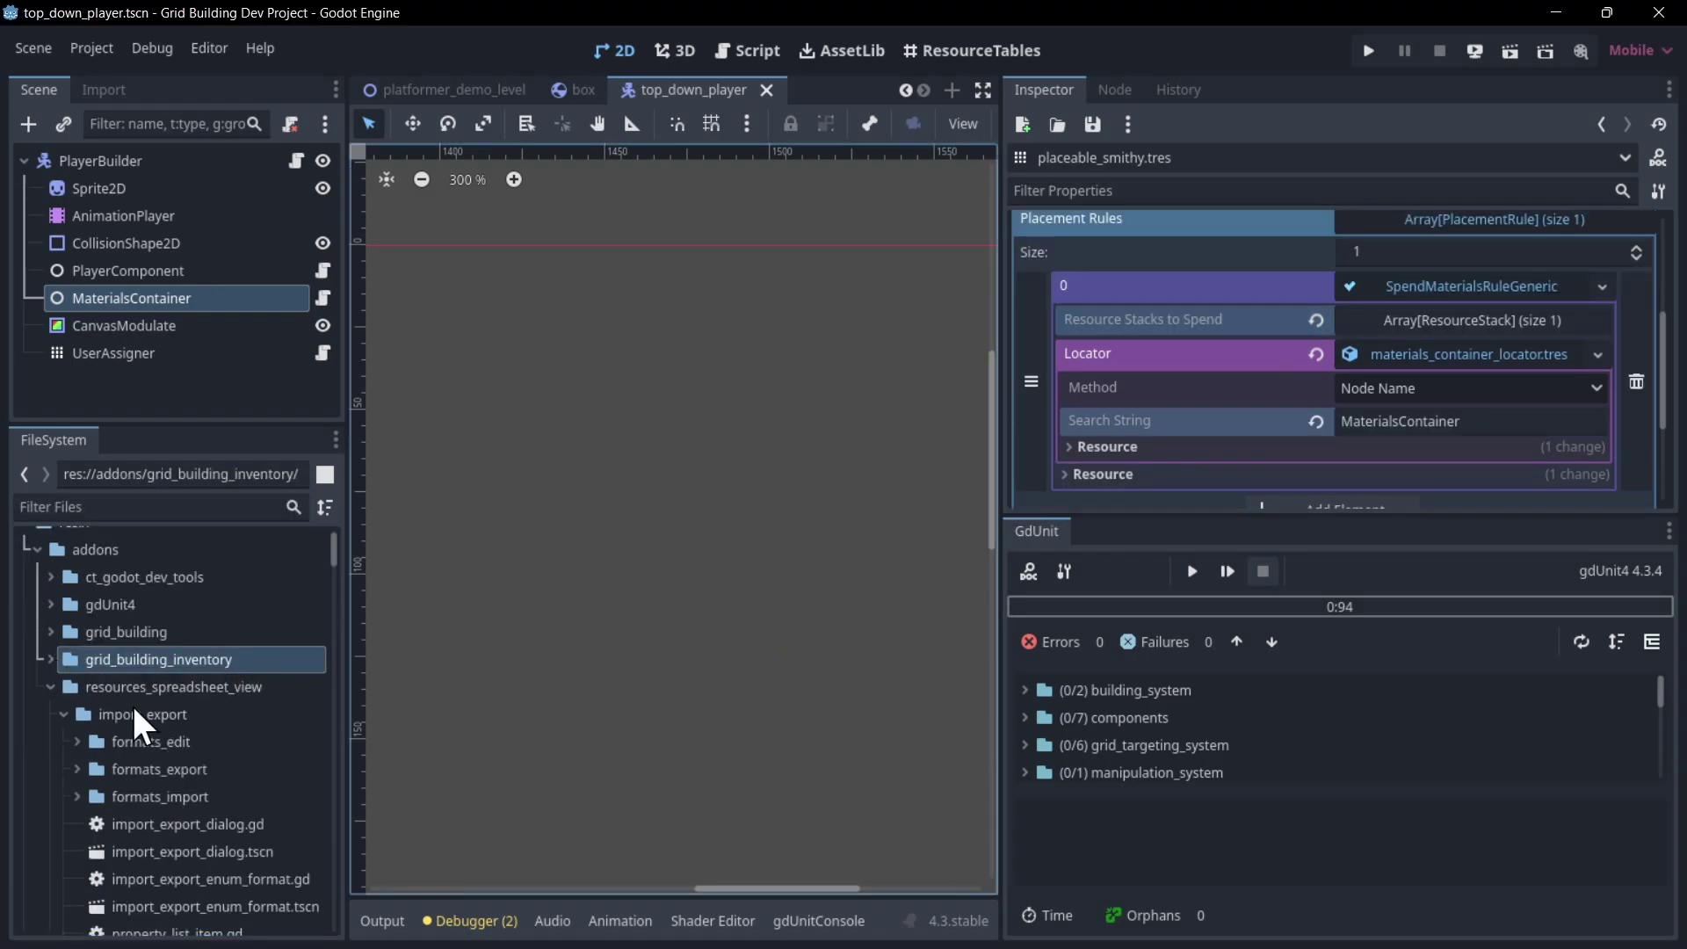
Expand the grid_building_inventory addon and open its rules folder holding spend_materials_rule.gd.
click(51, 648)
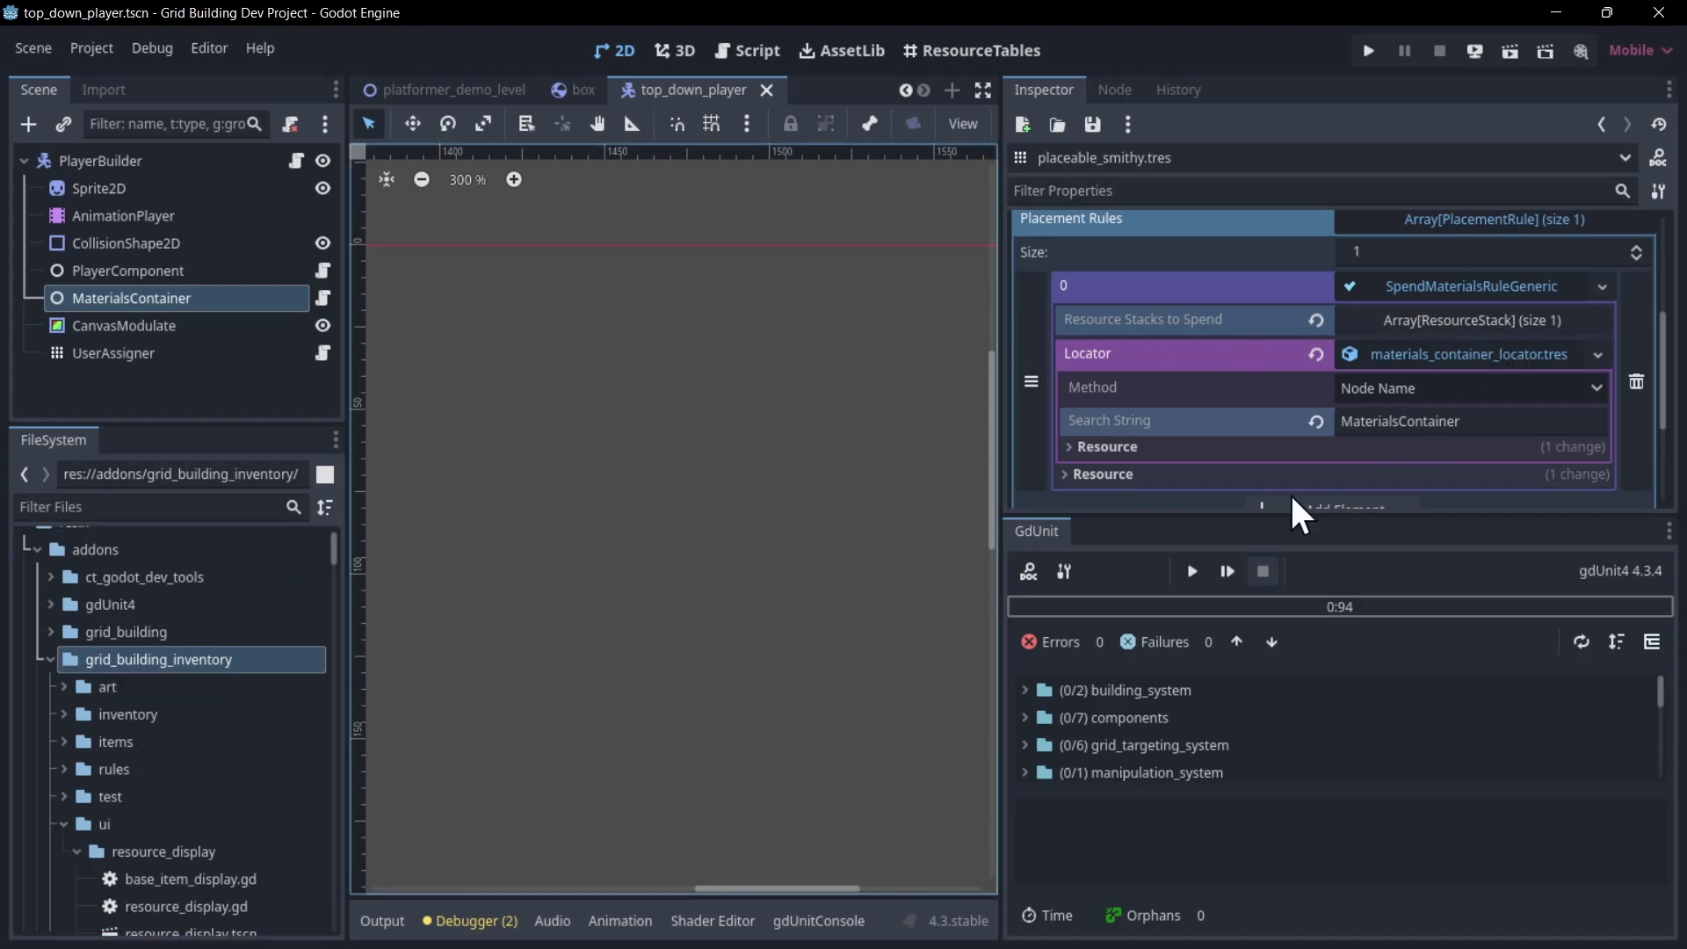
scroll(94, 612, down, 2)
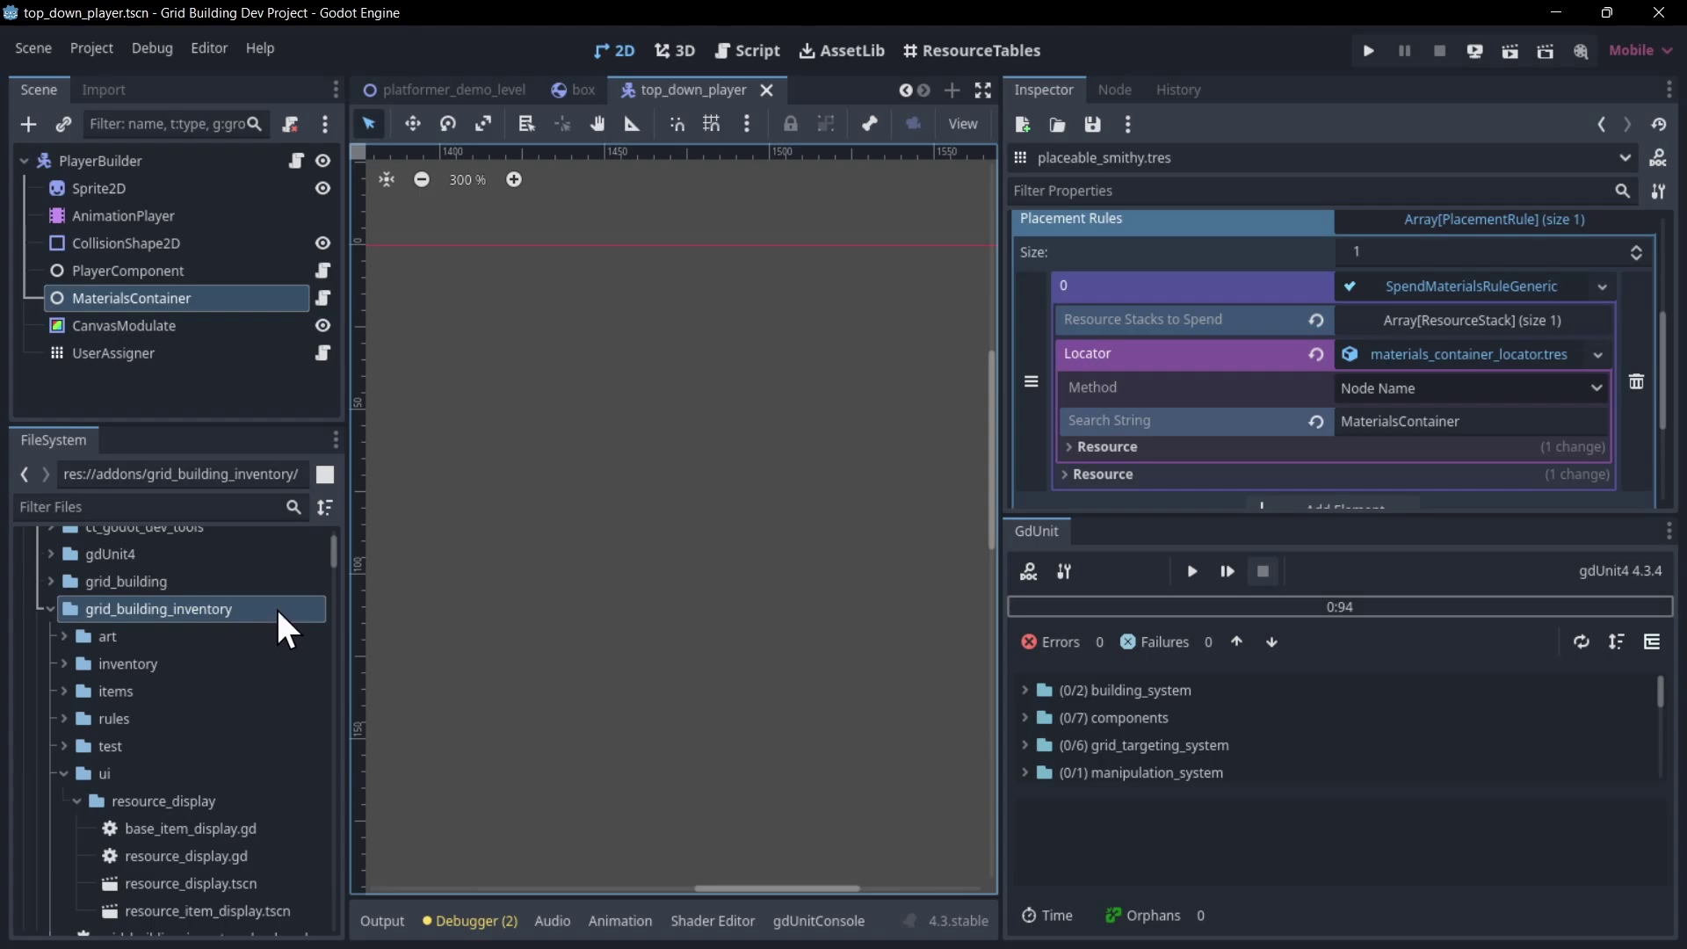
scroll(193, 655, down, 2)
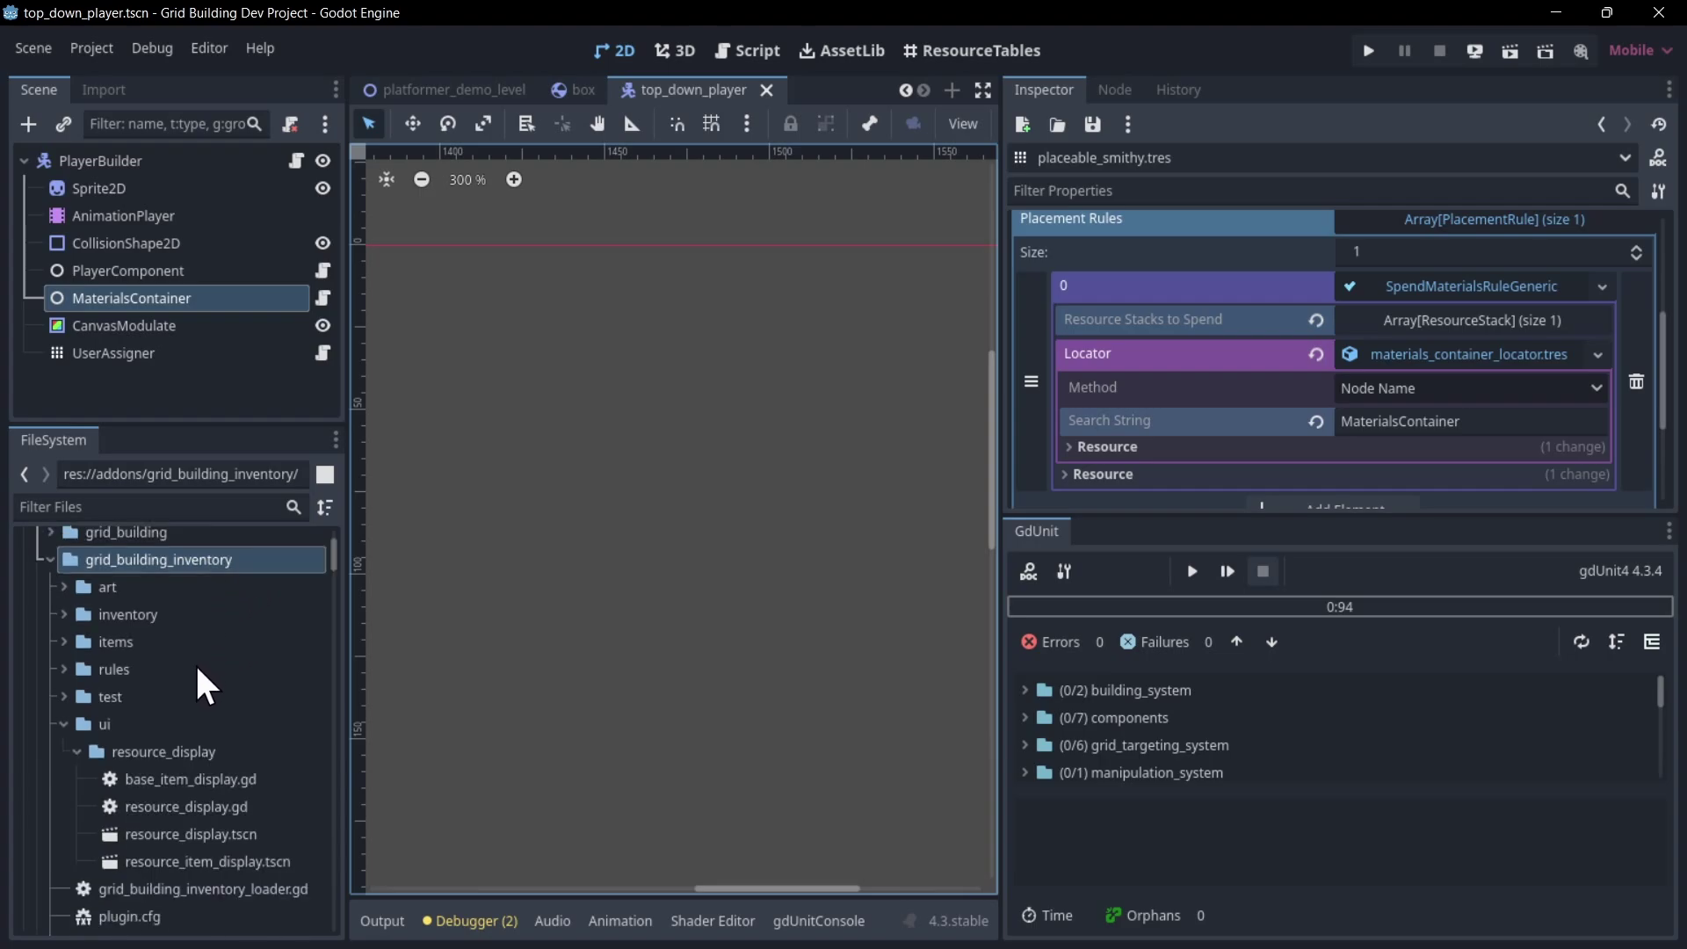
double_click(138, 667)
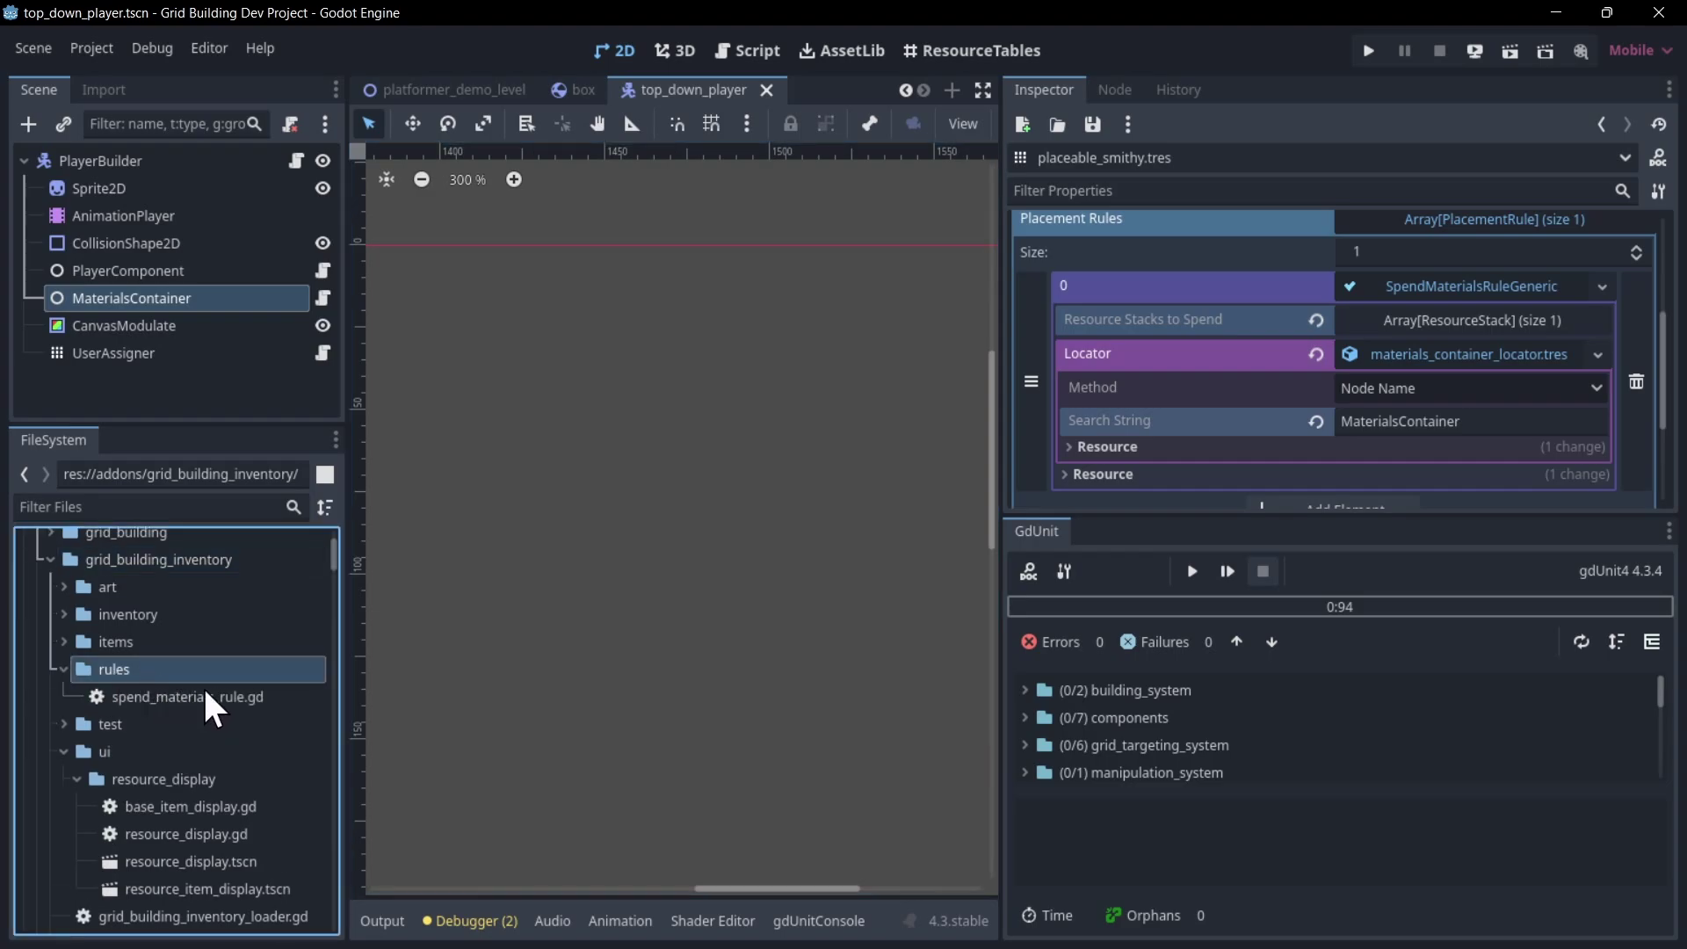
Add a second placement rule to the smithy as a new SpendMaterialsRule.
click(1449, 320)
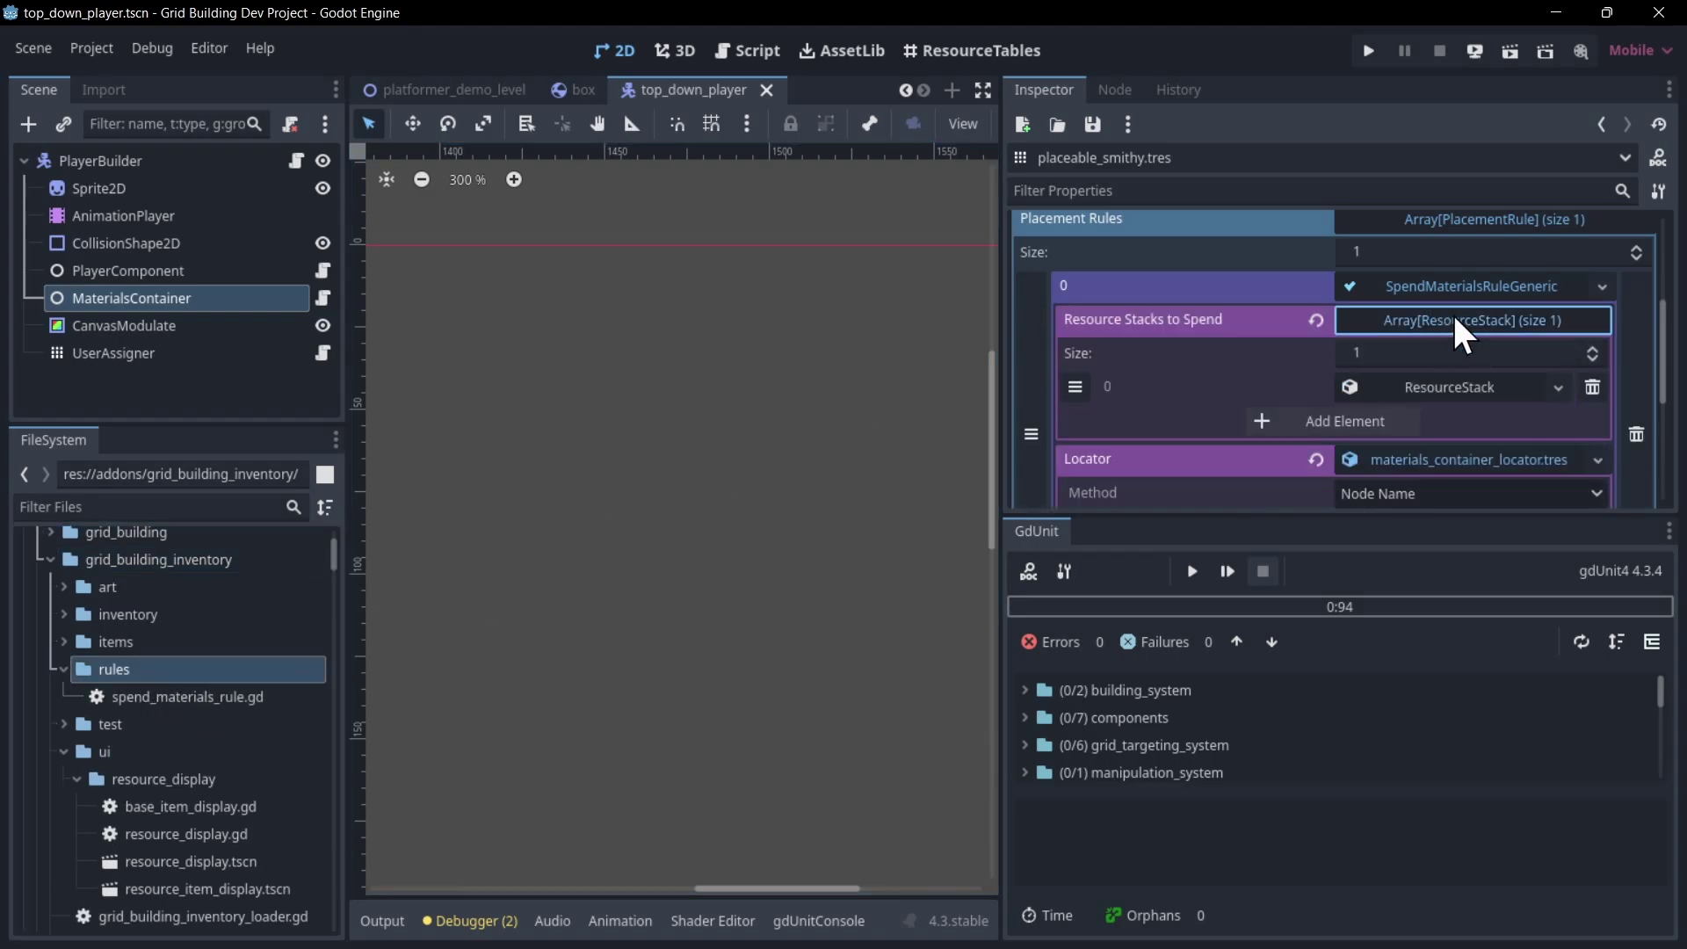
click(1381, 416)
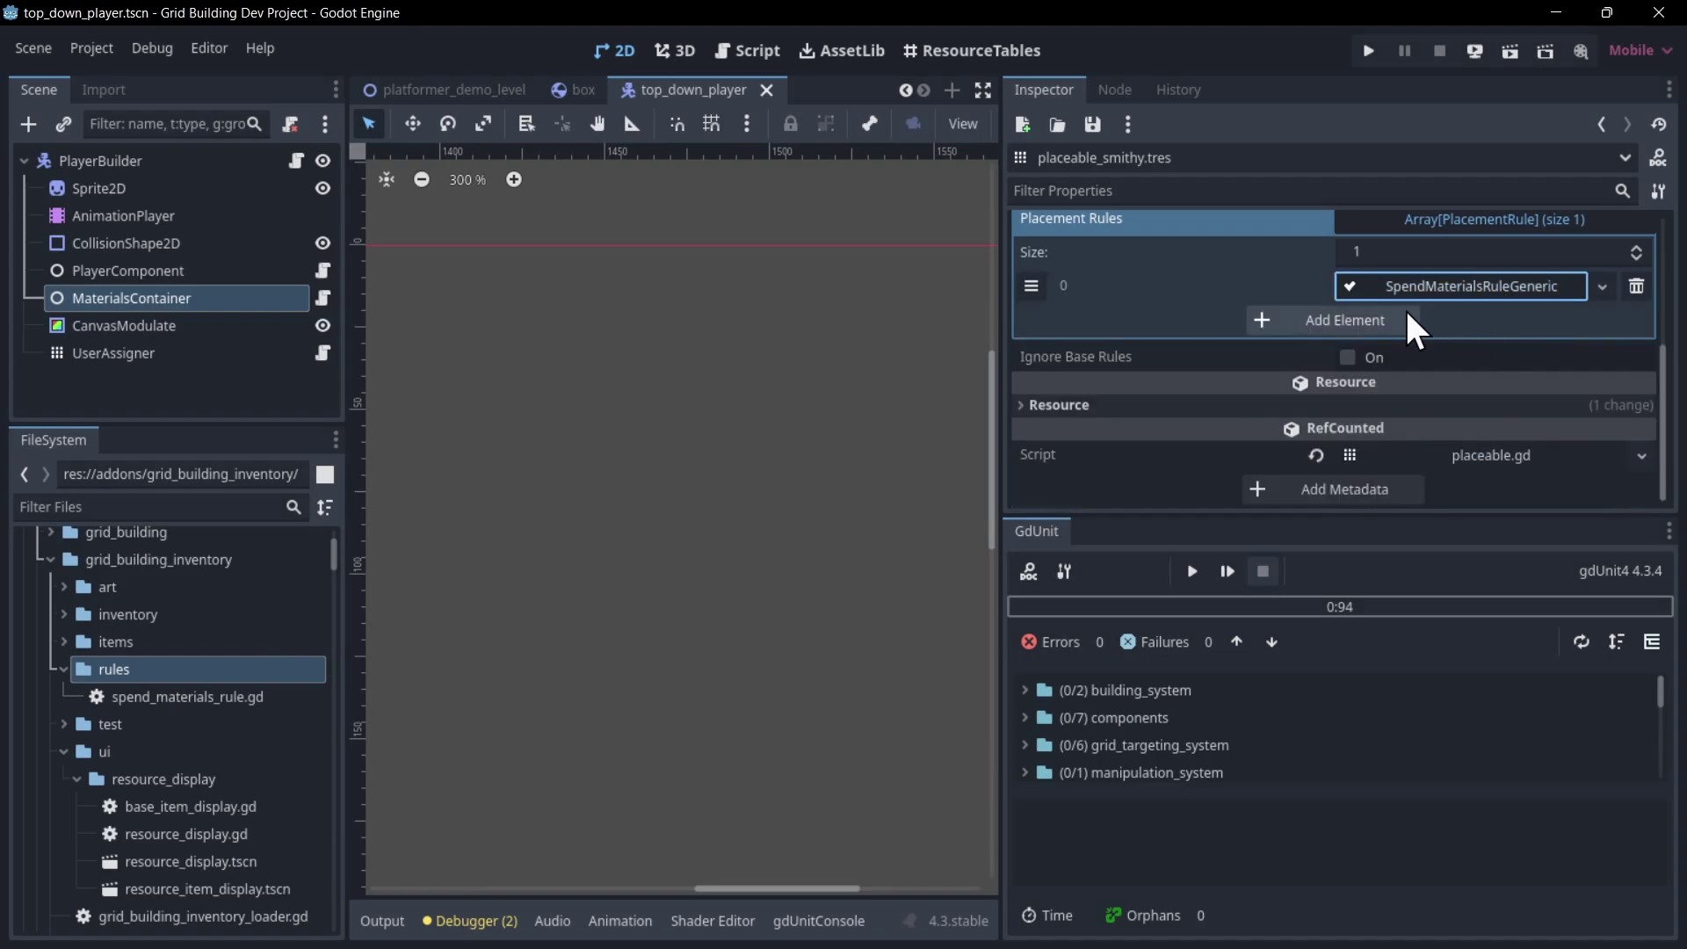
click(1636, 247)
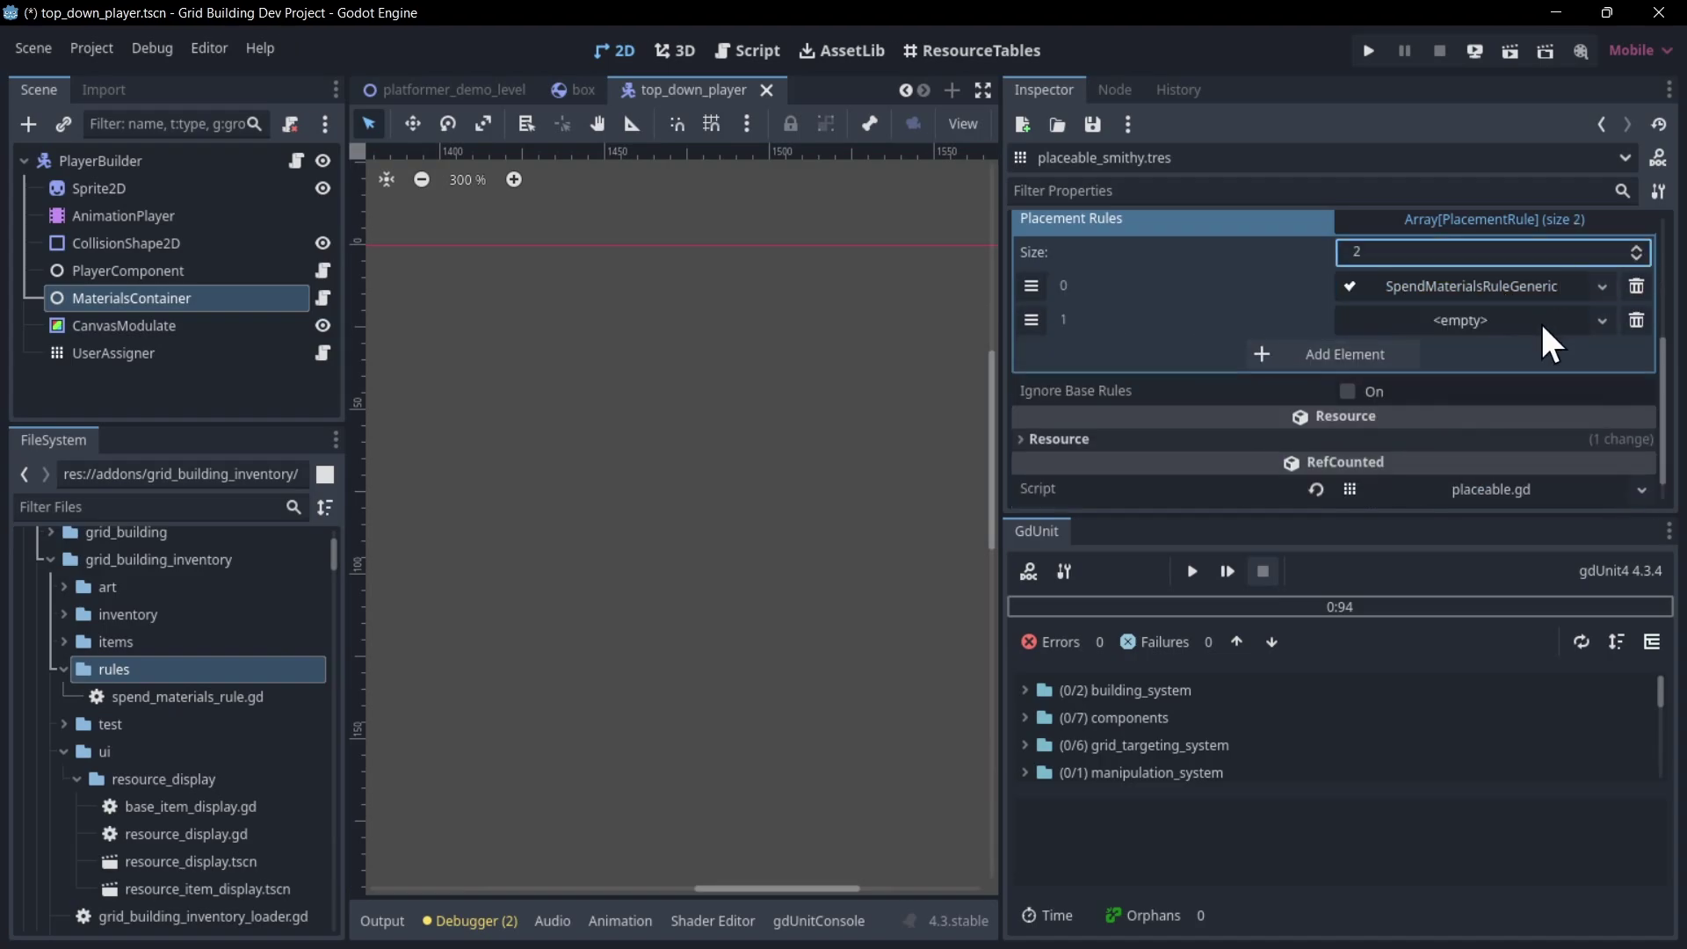
click(1603, 320)
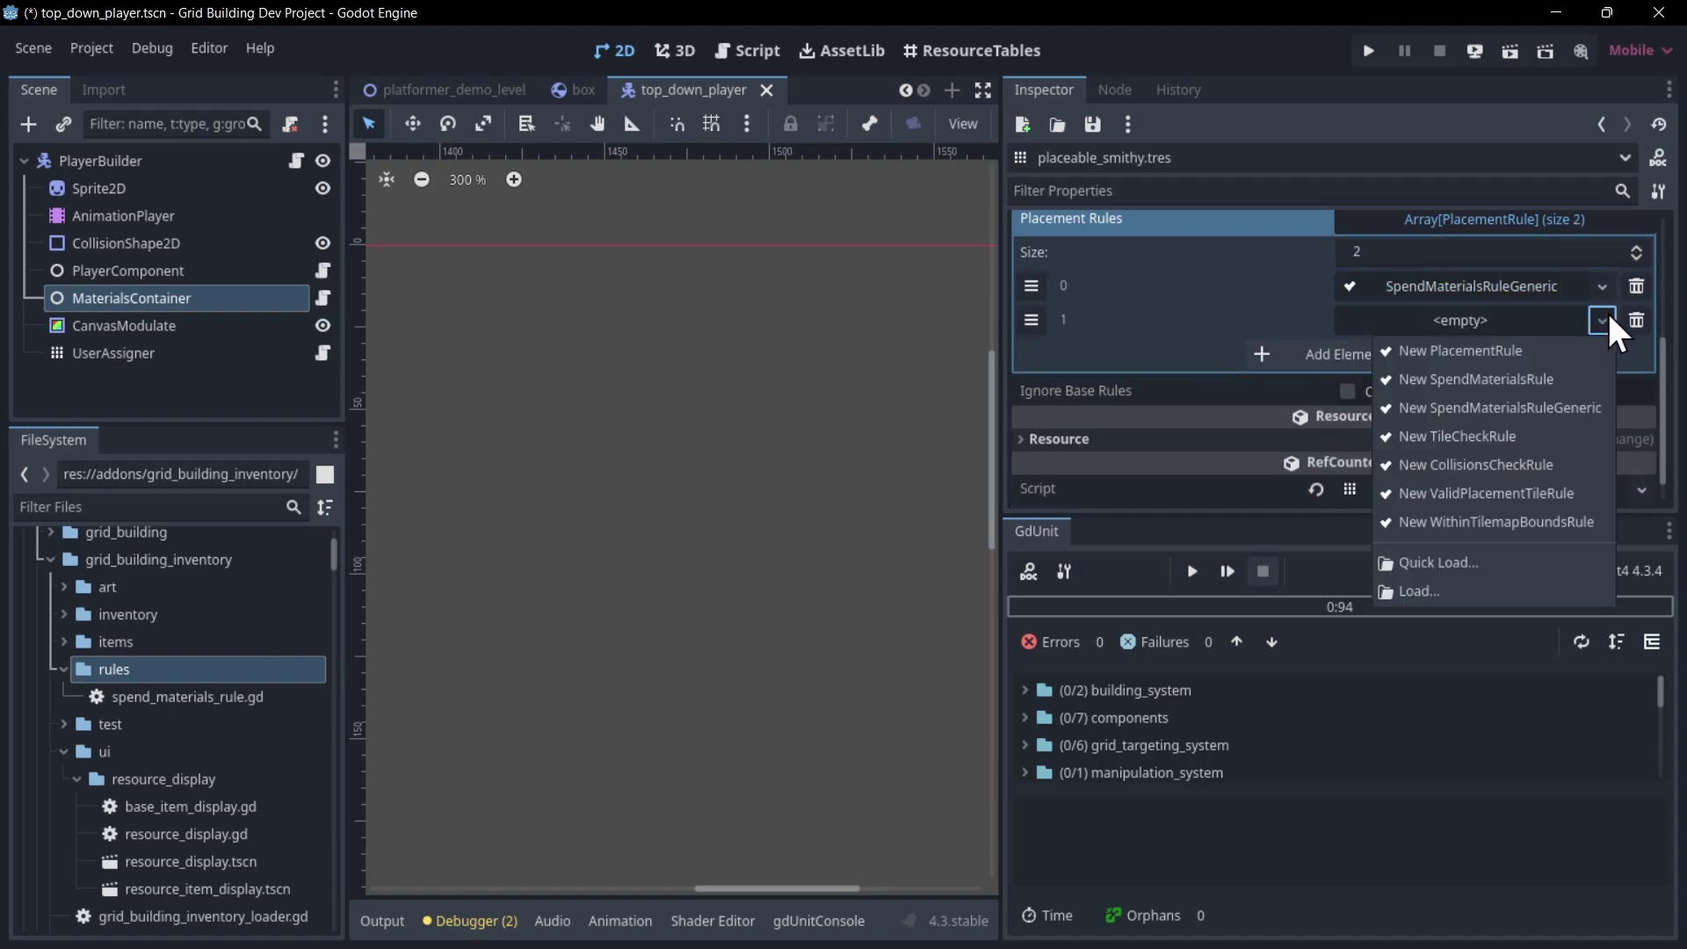
click(1572, 377)
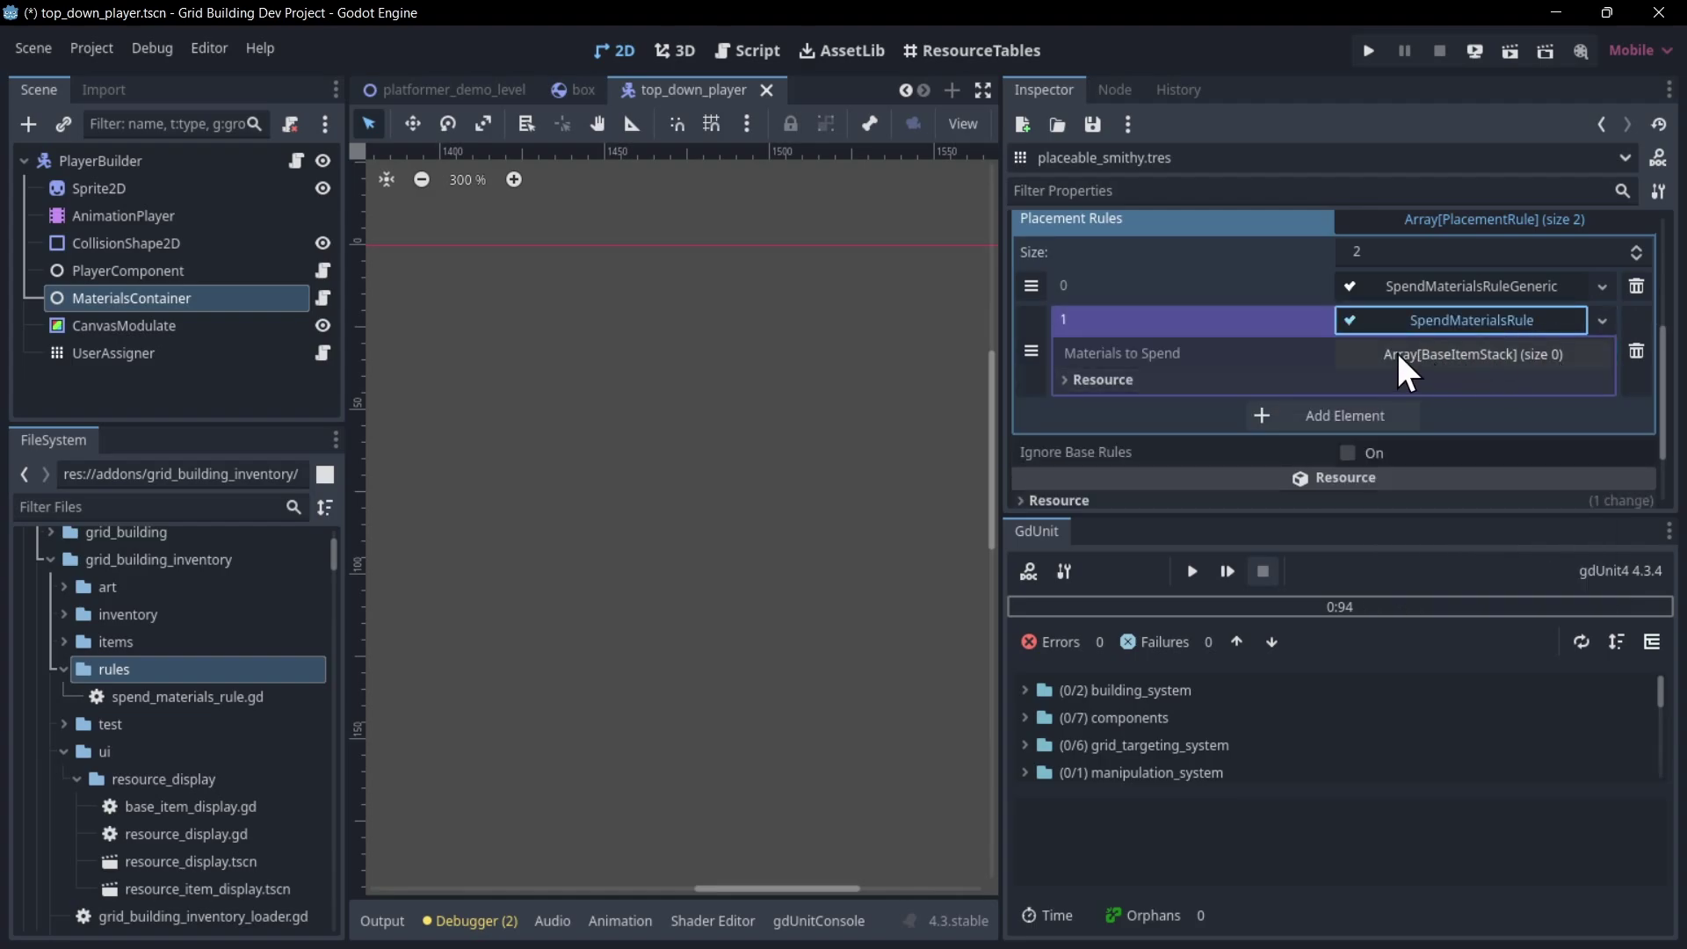
Add a new BaseItemStack entry to the rule's Materials to Spend list.
click(1462, 354)
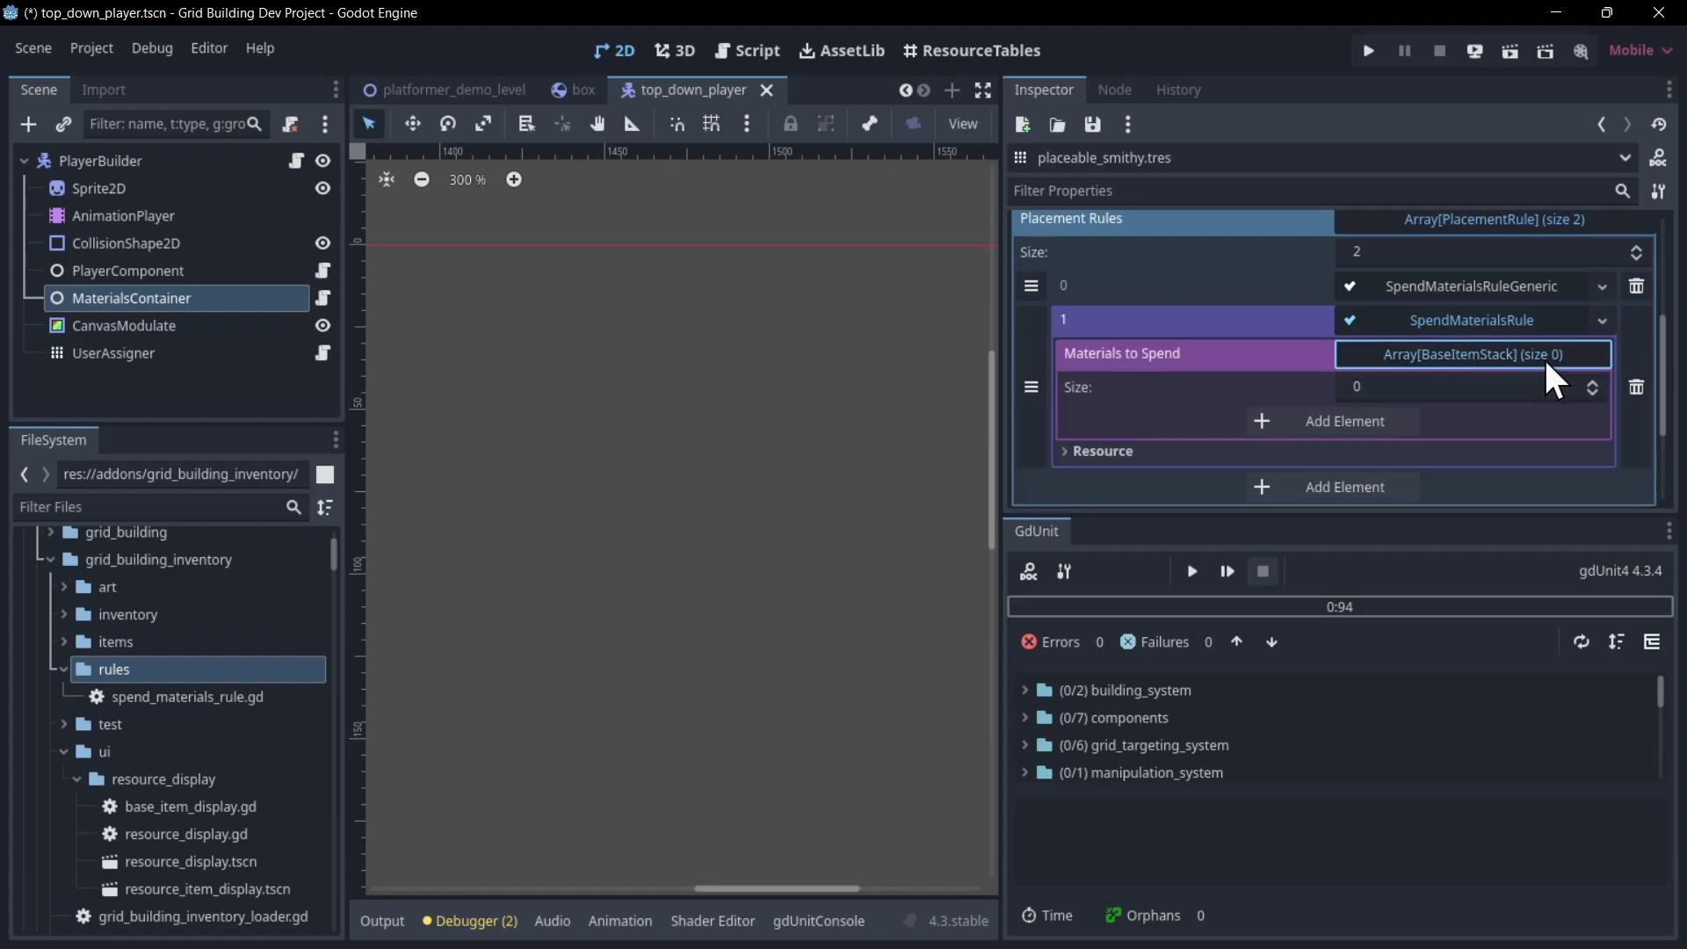
click(1592, 383)
click(1557, 421)
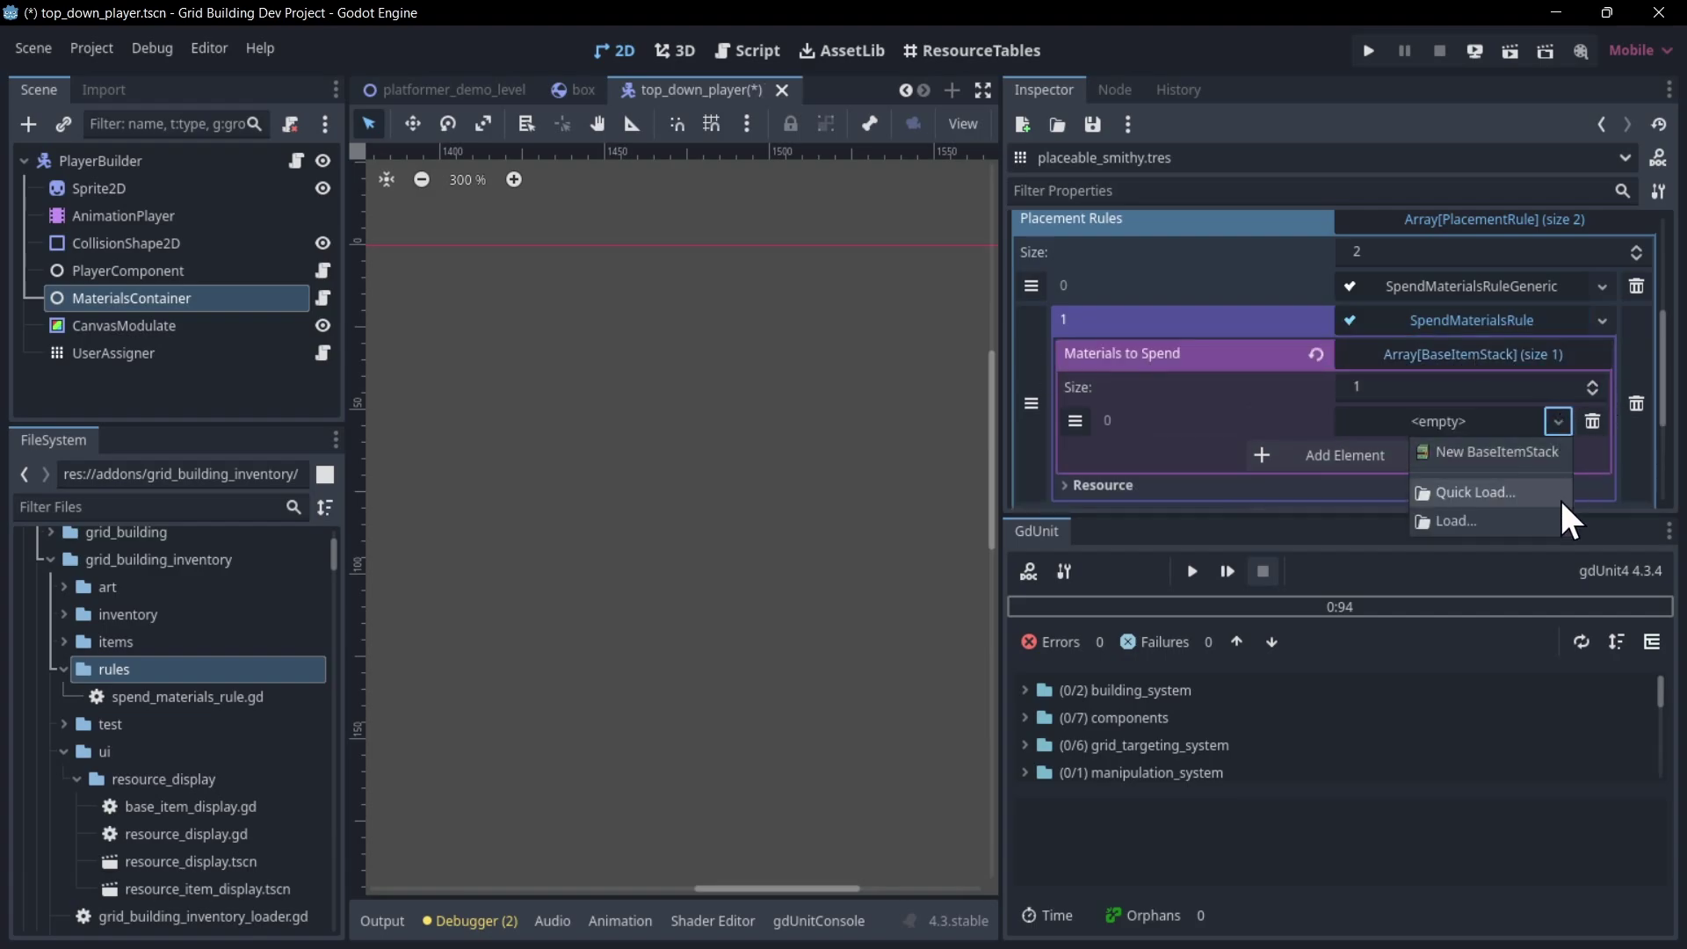
click(1557, 421)
click(1557, 421)
click(1520, 456)
Set the stack's Type to material_gold.tres and its Count to 200.
click(1557, 413)
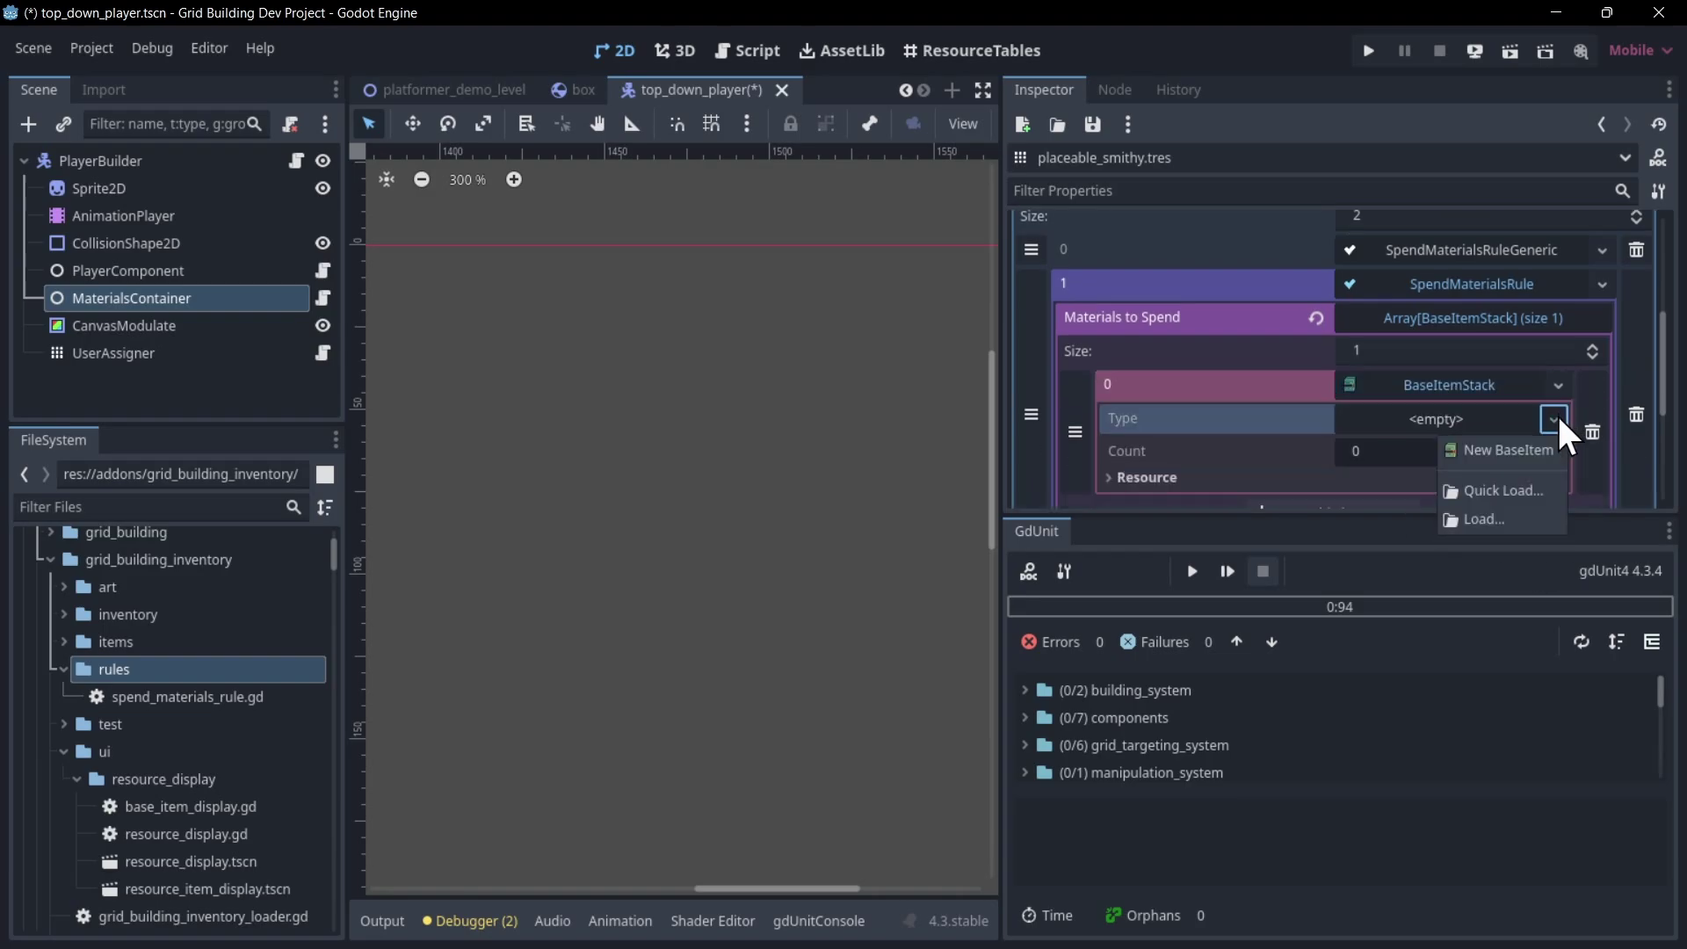
click(1516, 488)
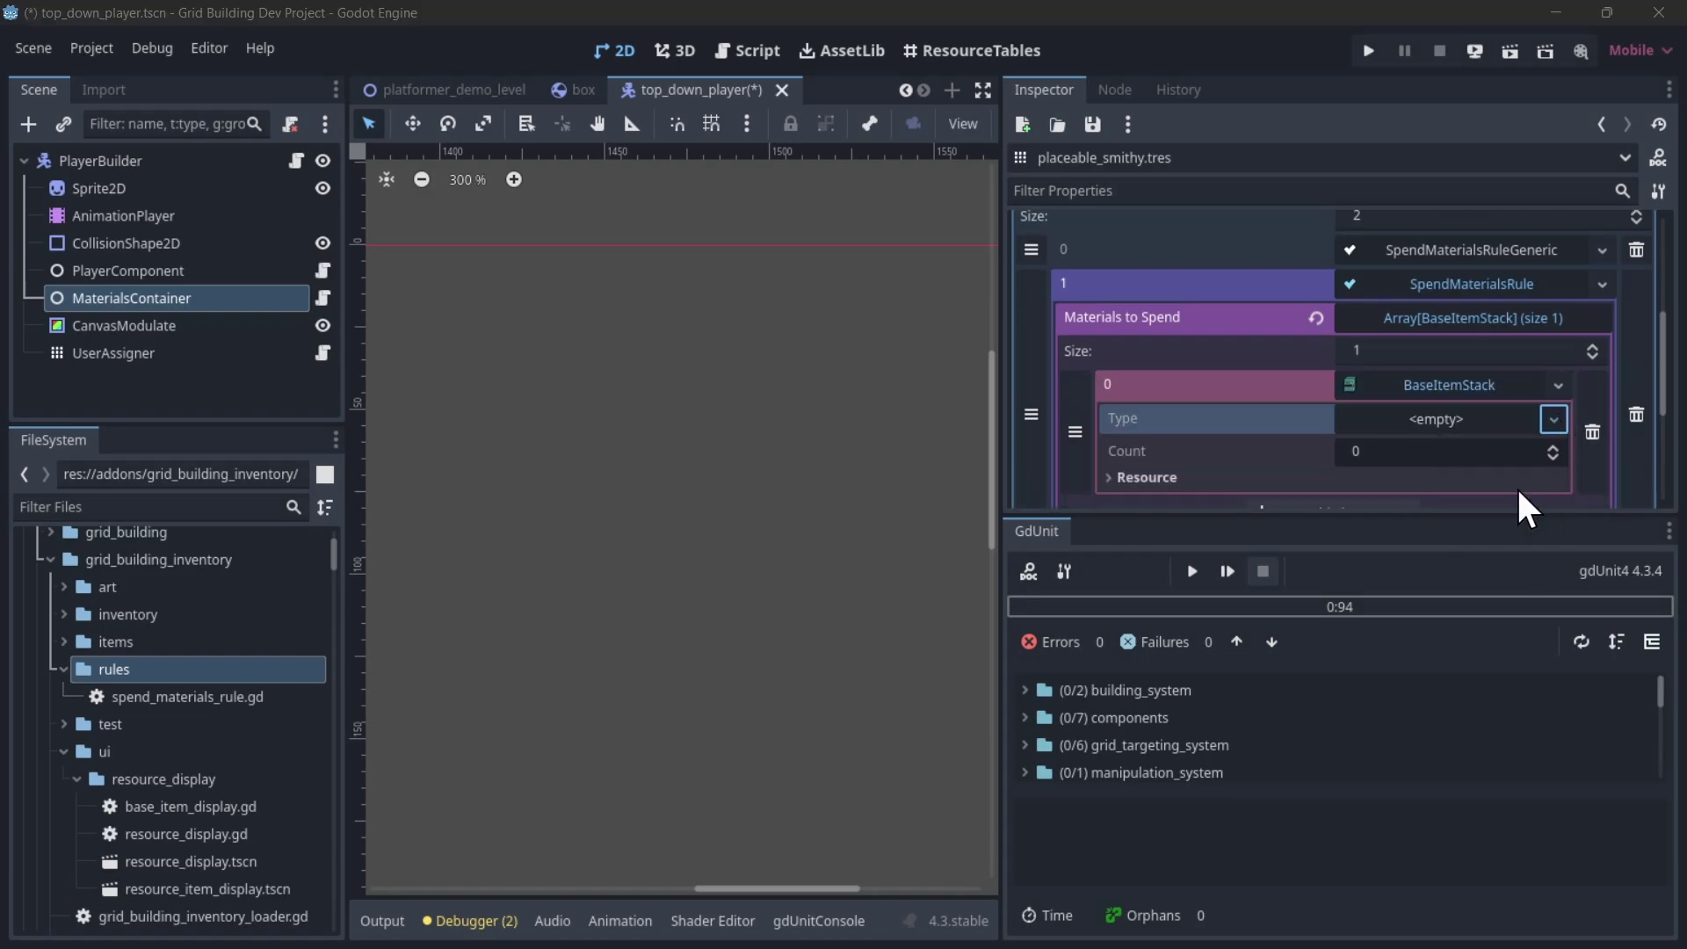
click(1146, 216)
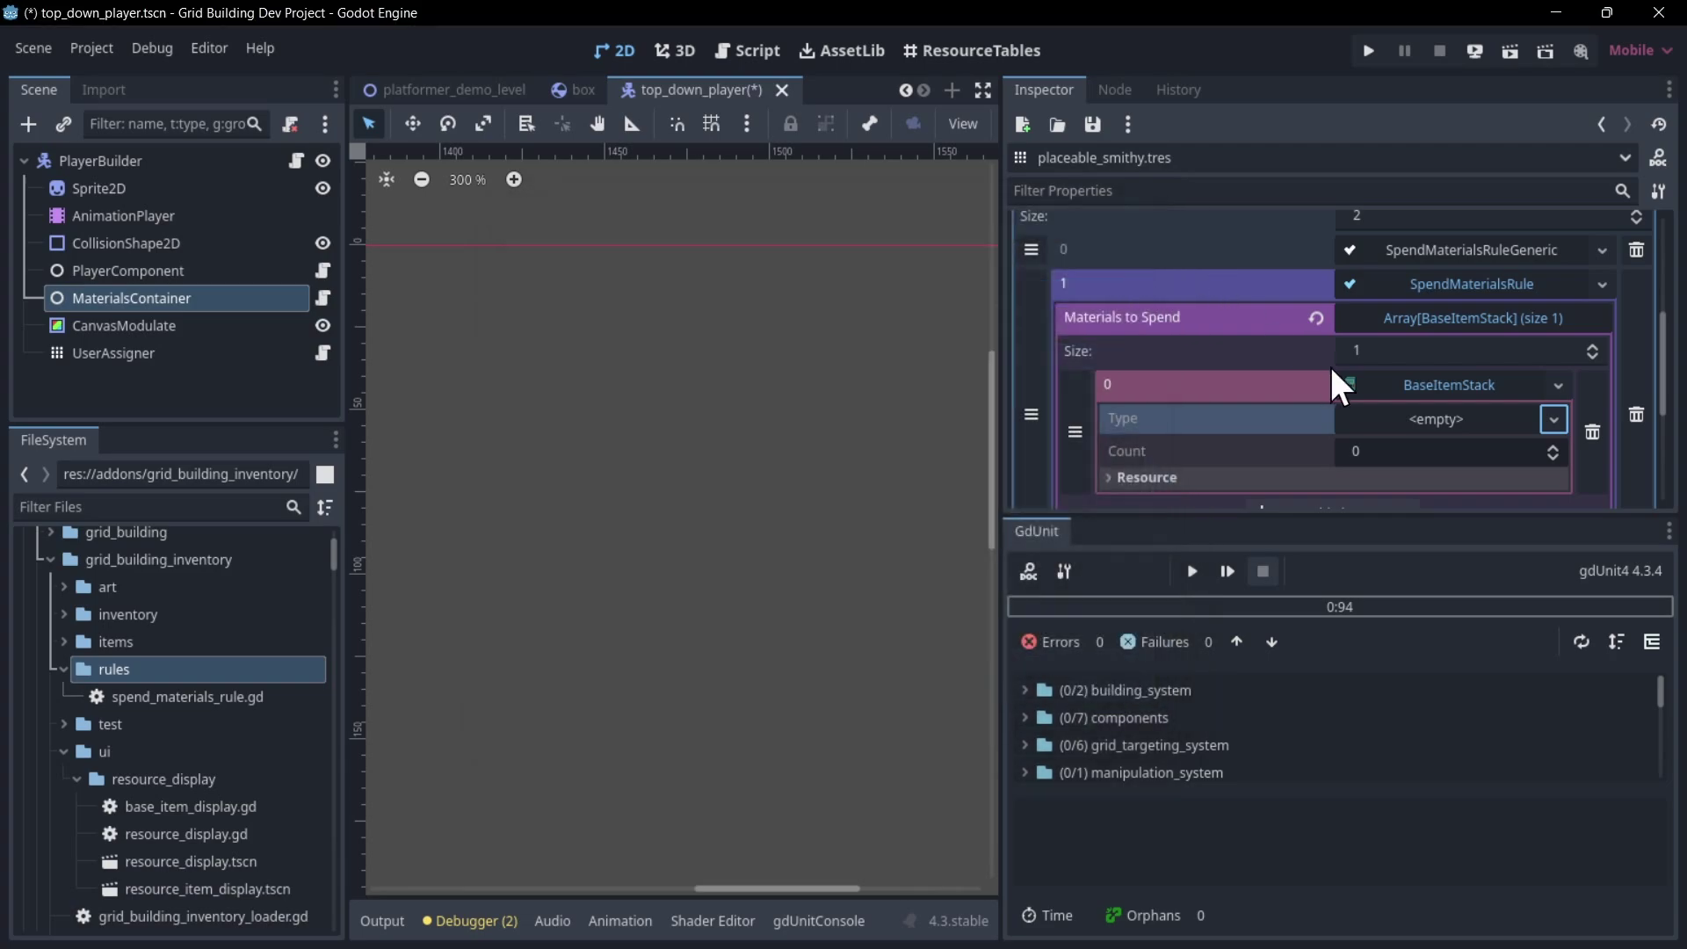
click(1548, 419)
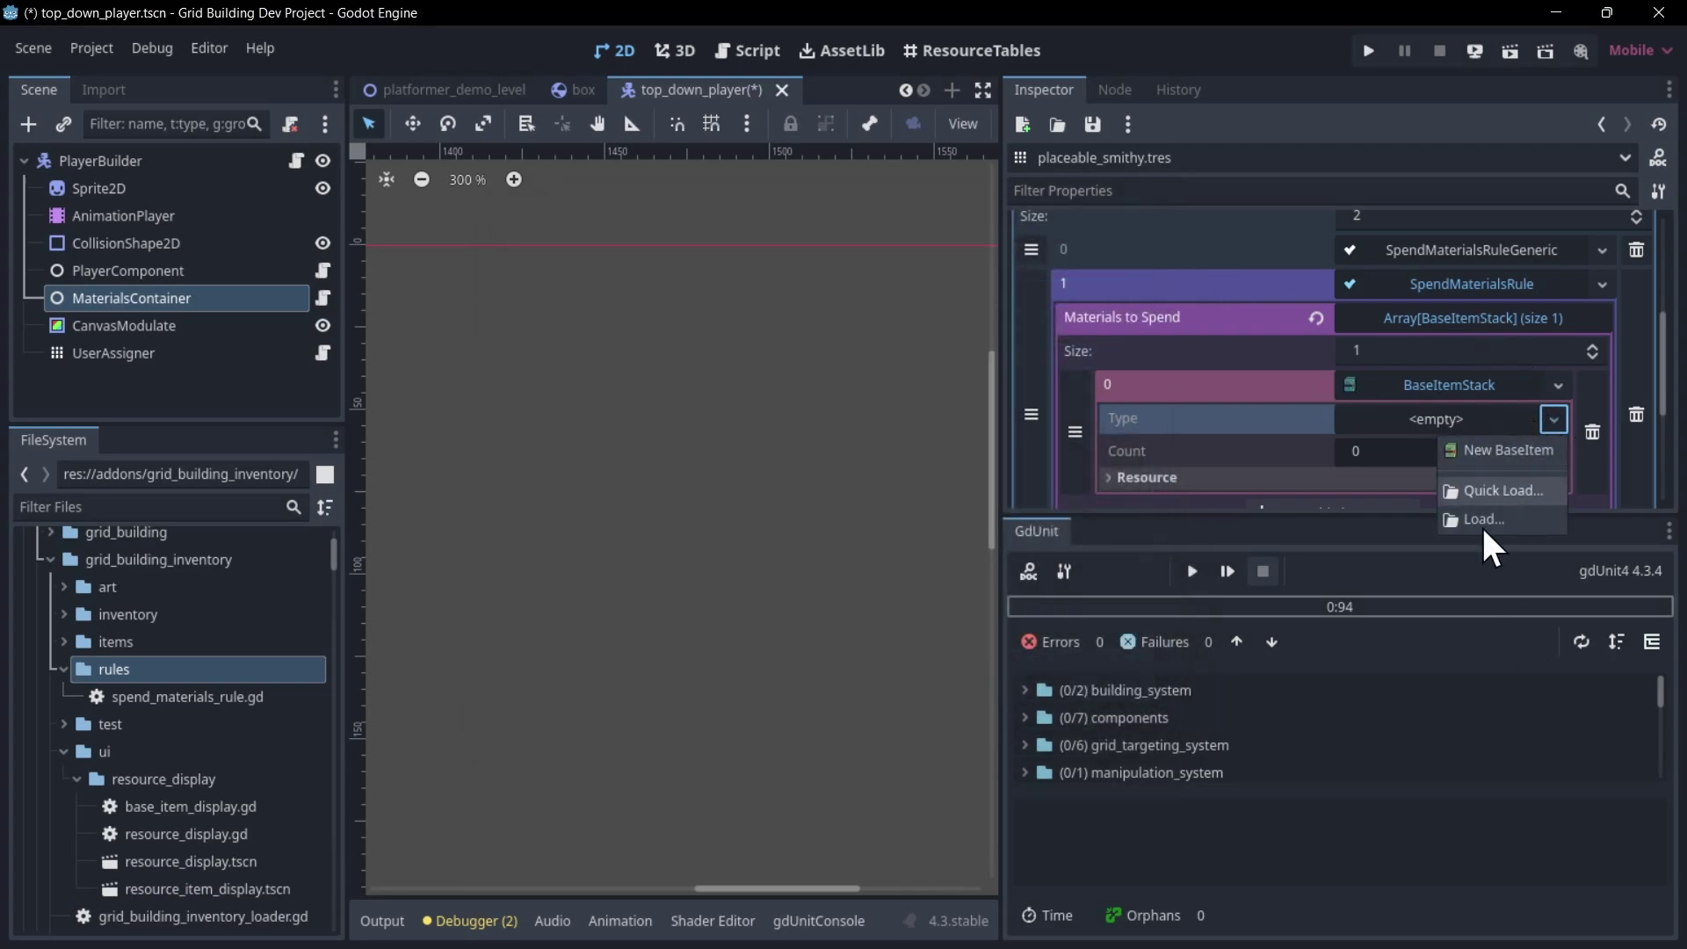
click(1557, 413)
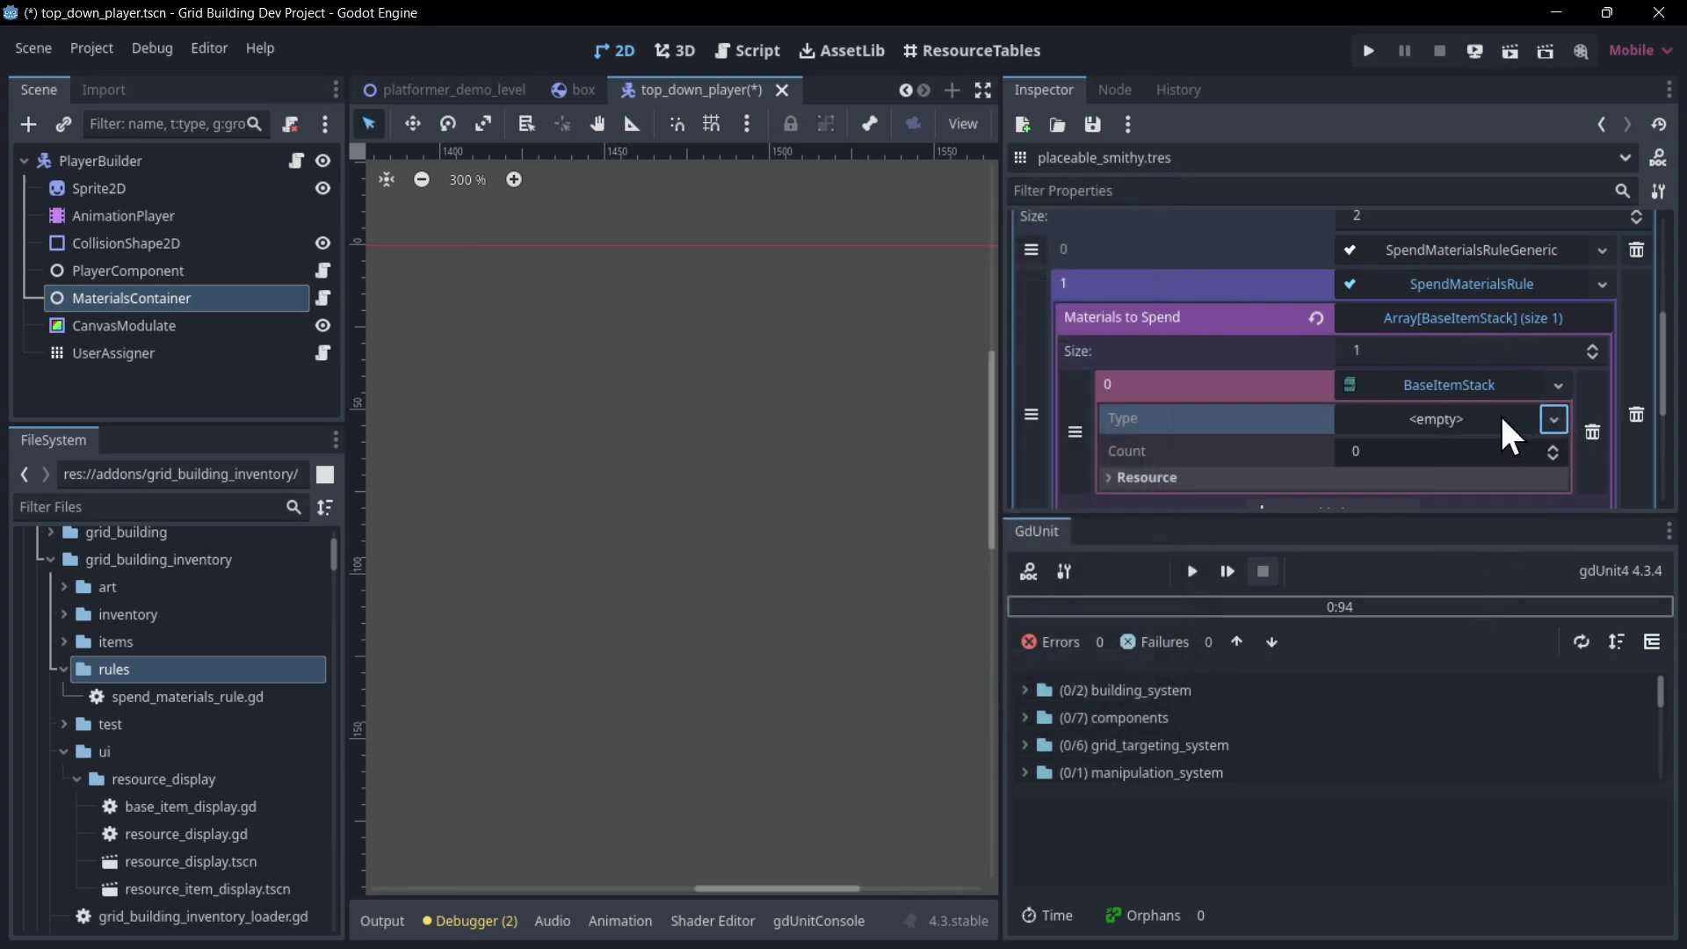
scroll(1538, 387, down, 1)
click(1551, 381)
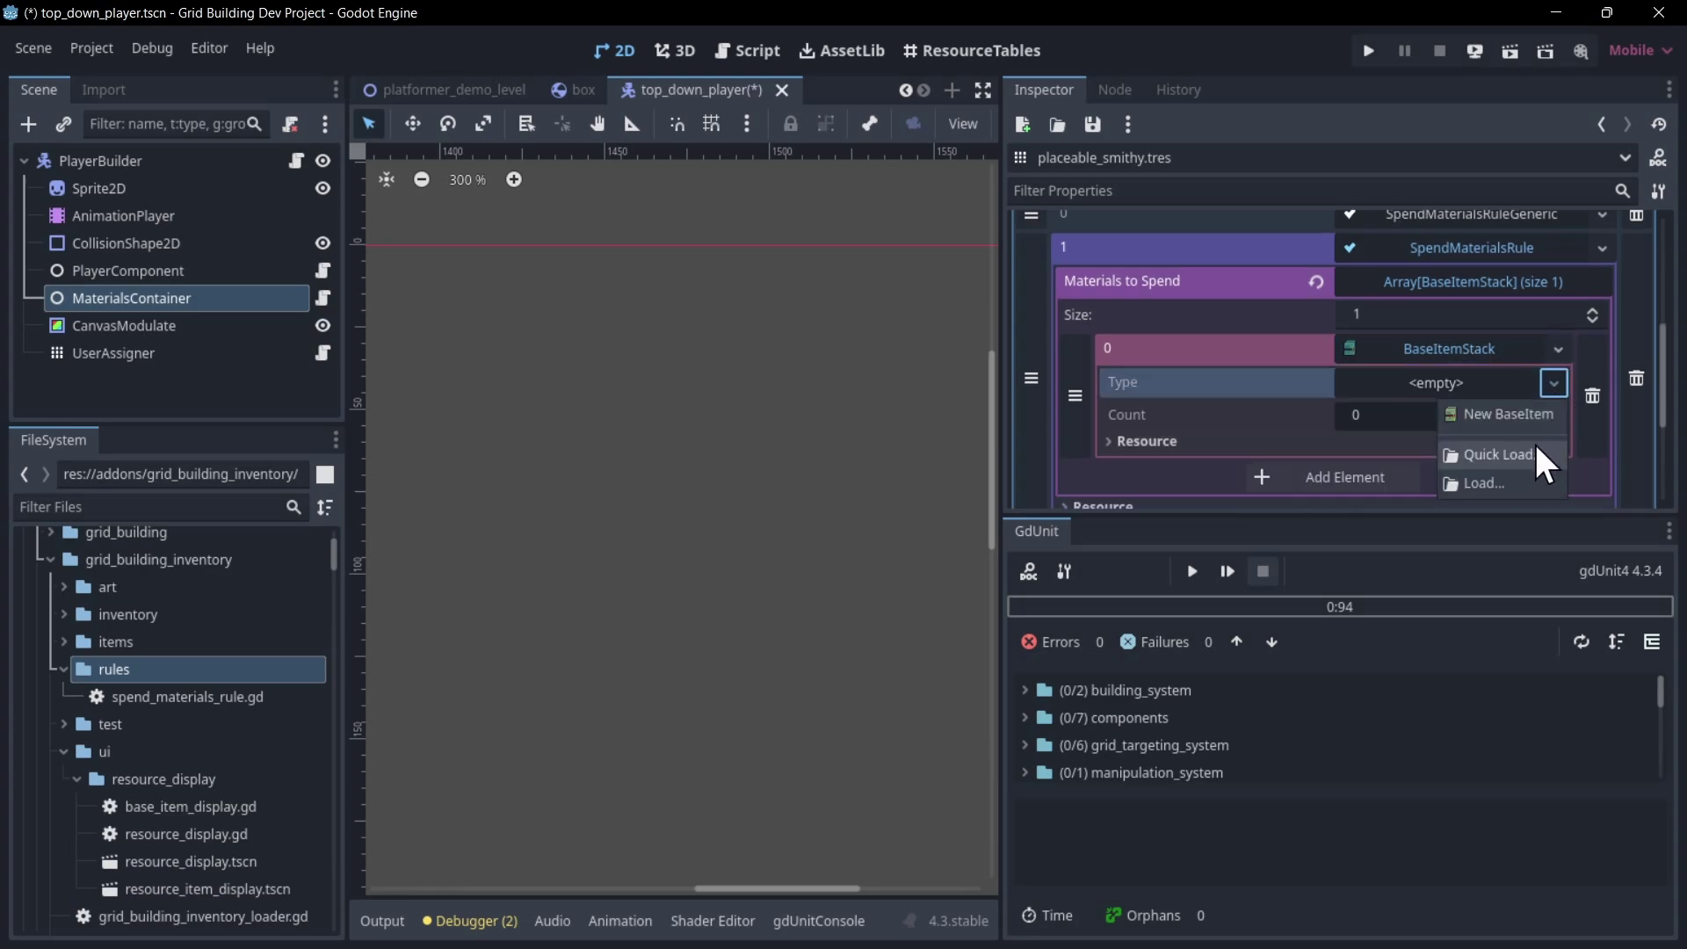
click(1511, 453)
click(879, 352)
double_click(878, 352)
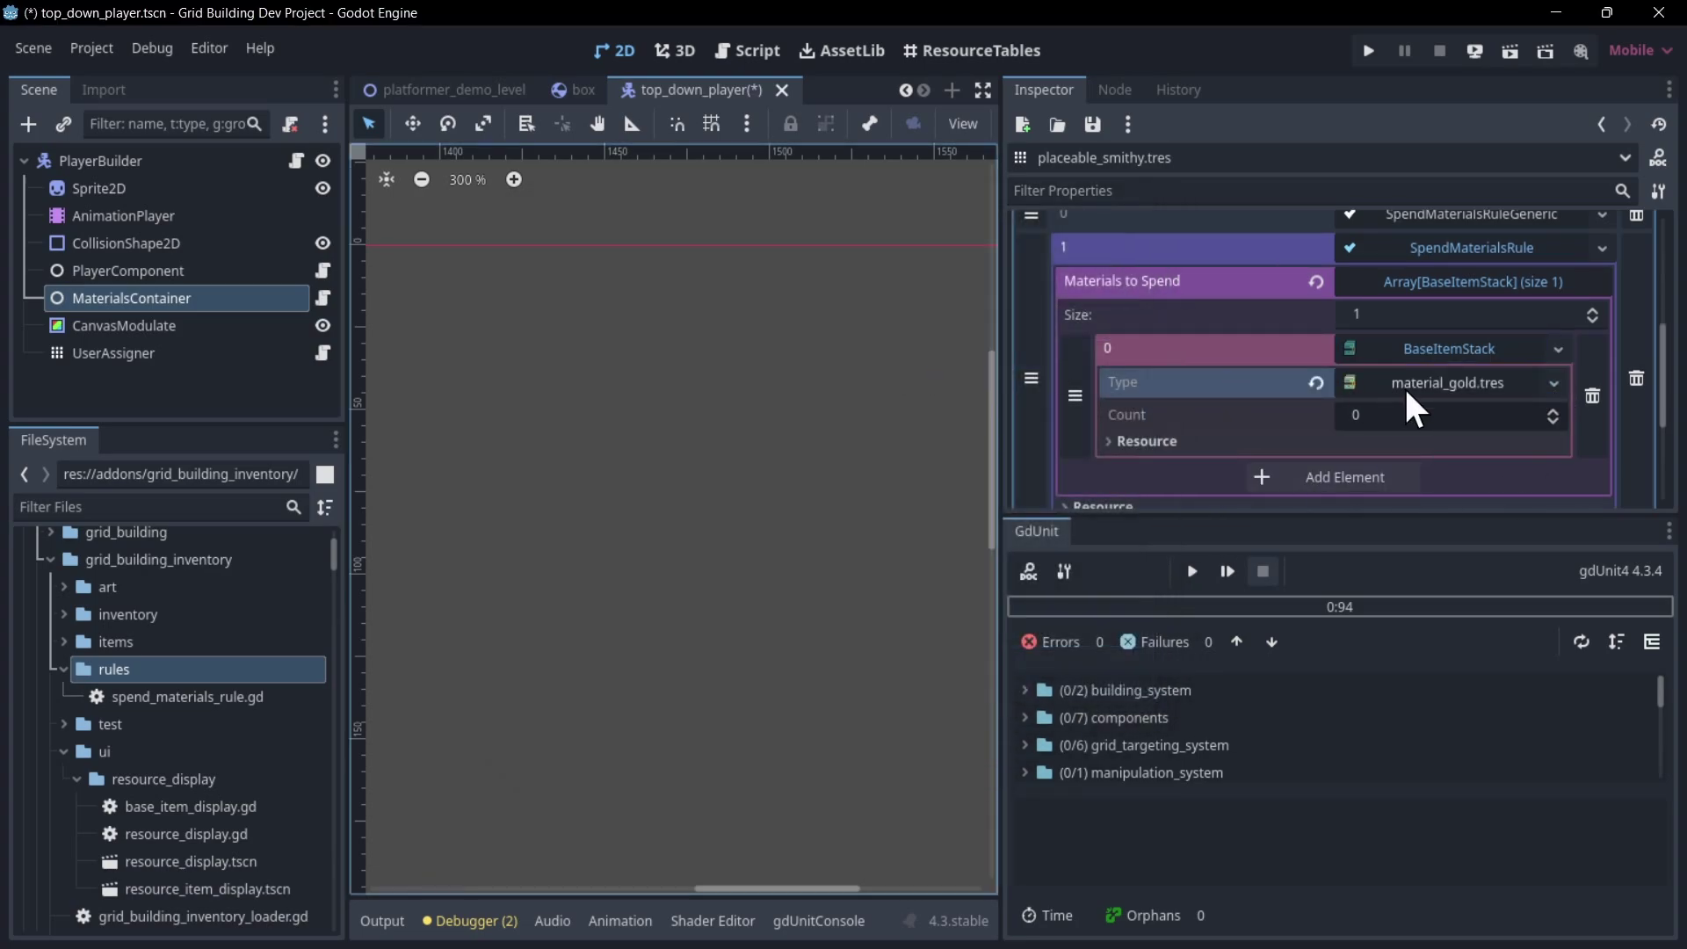
click(1469, 415)
key(BackSpace)
text(200)
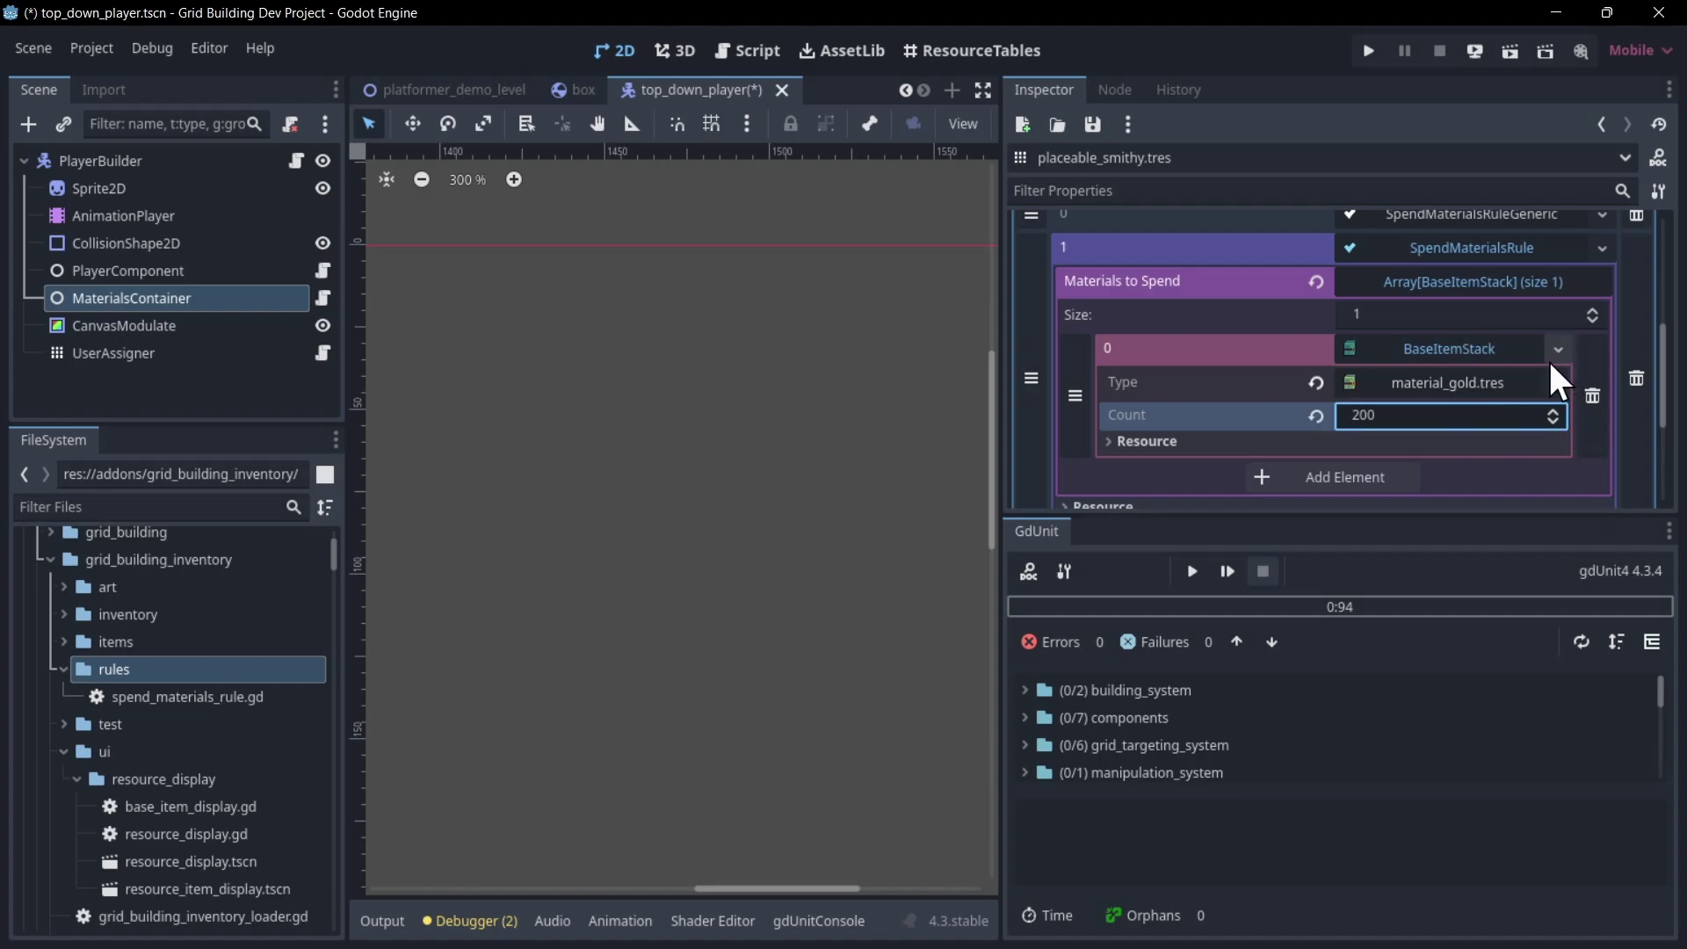
Delete the gold stack, leaving Materials to Spend empty.
scroll(1530, 413, down, 1)
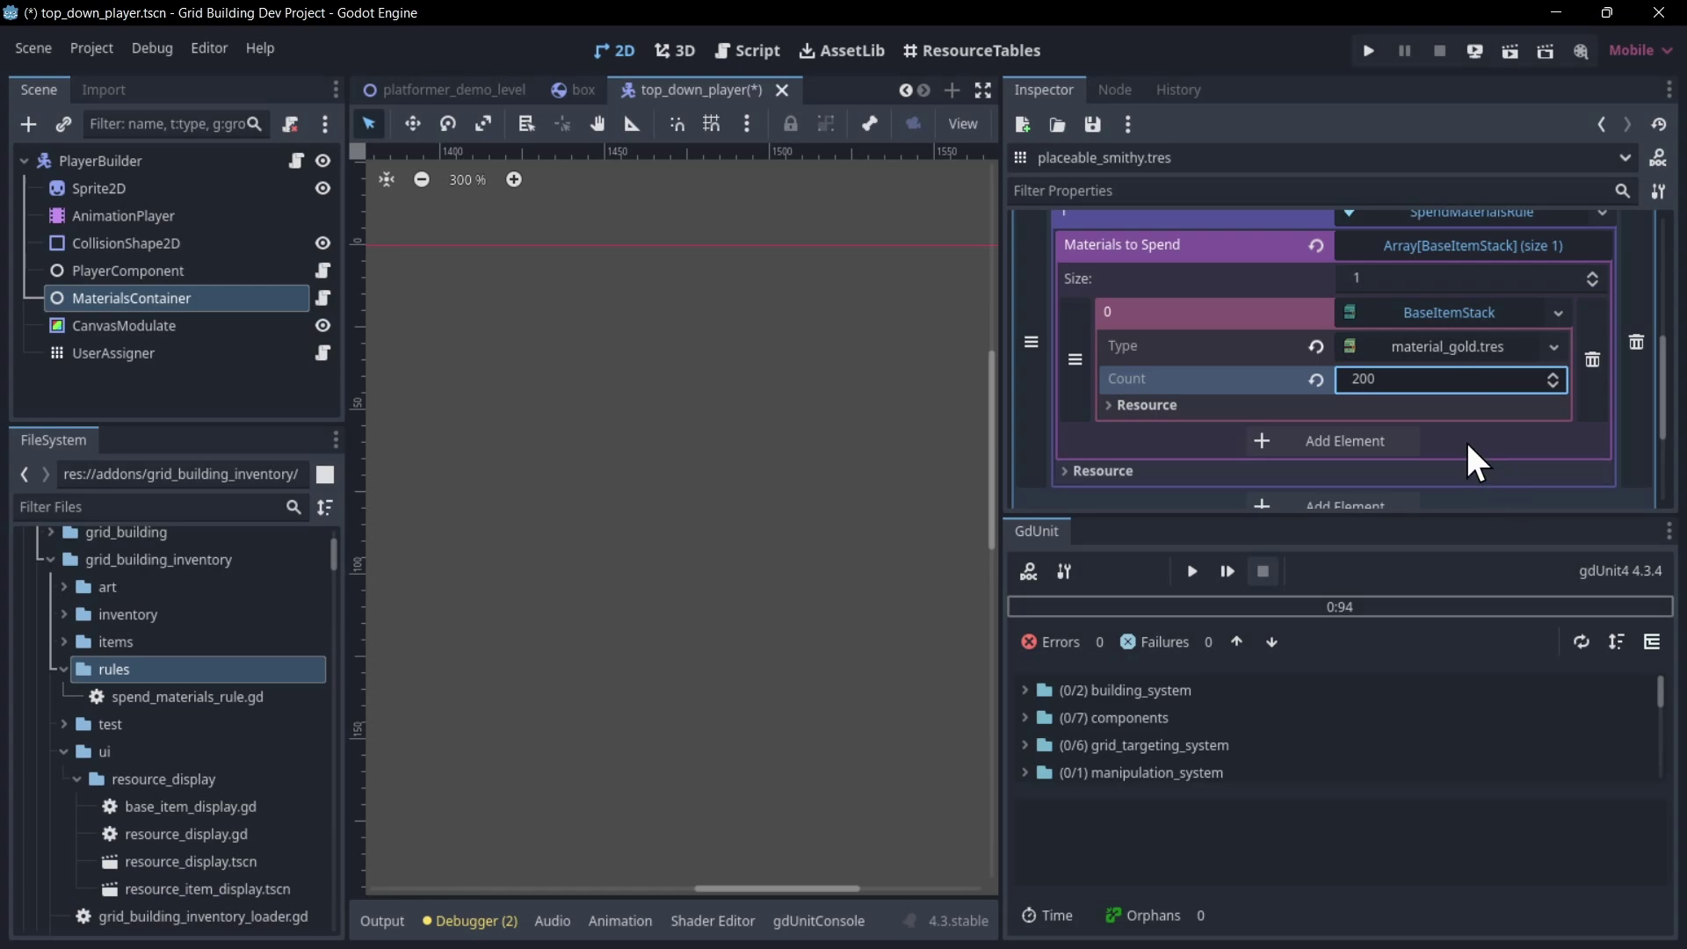
scroll(1465, 440, up, 2)
click(1590, 430)
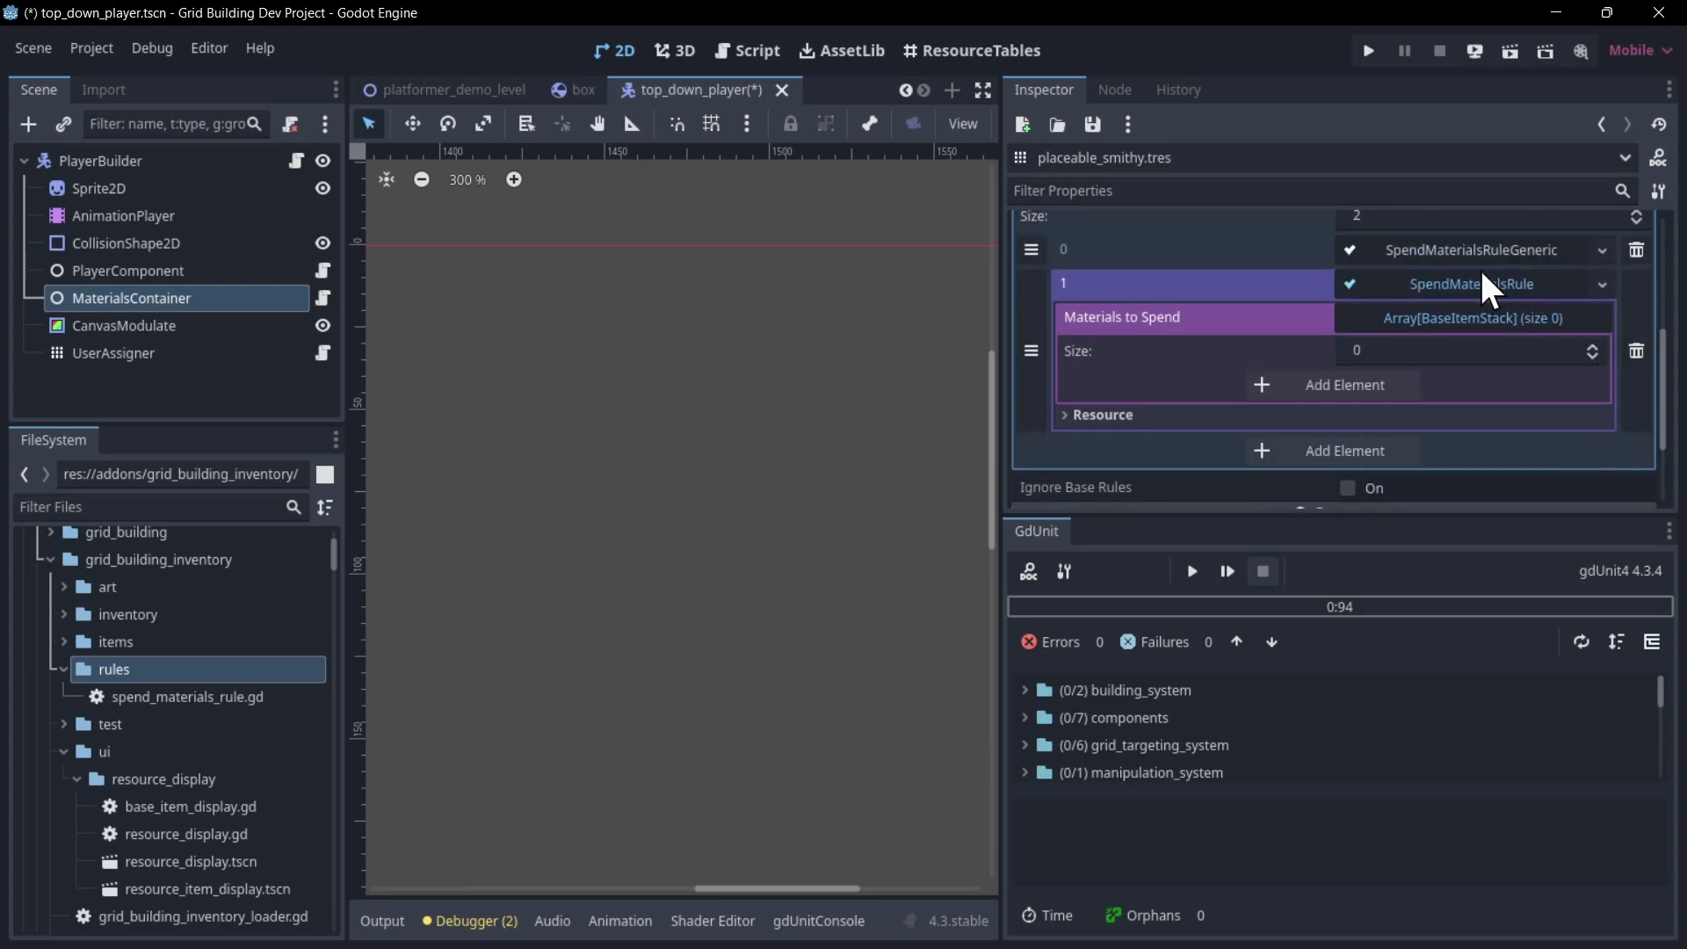
Clear the second placement rule and expand the generic rule's ResourceStack.
click(1602, 284)
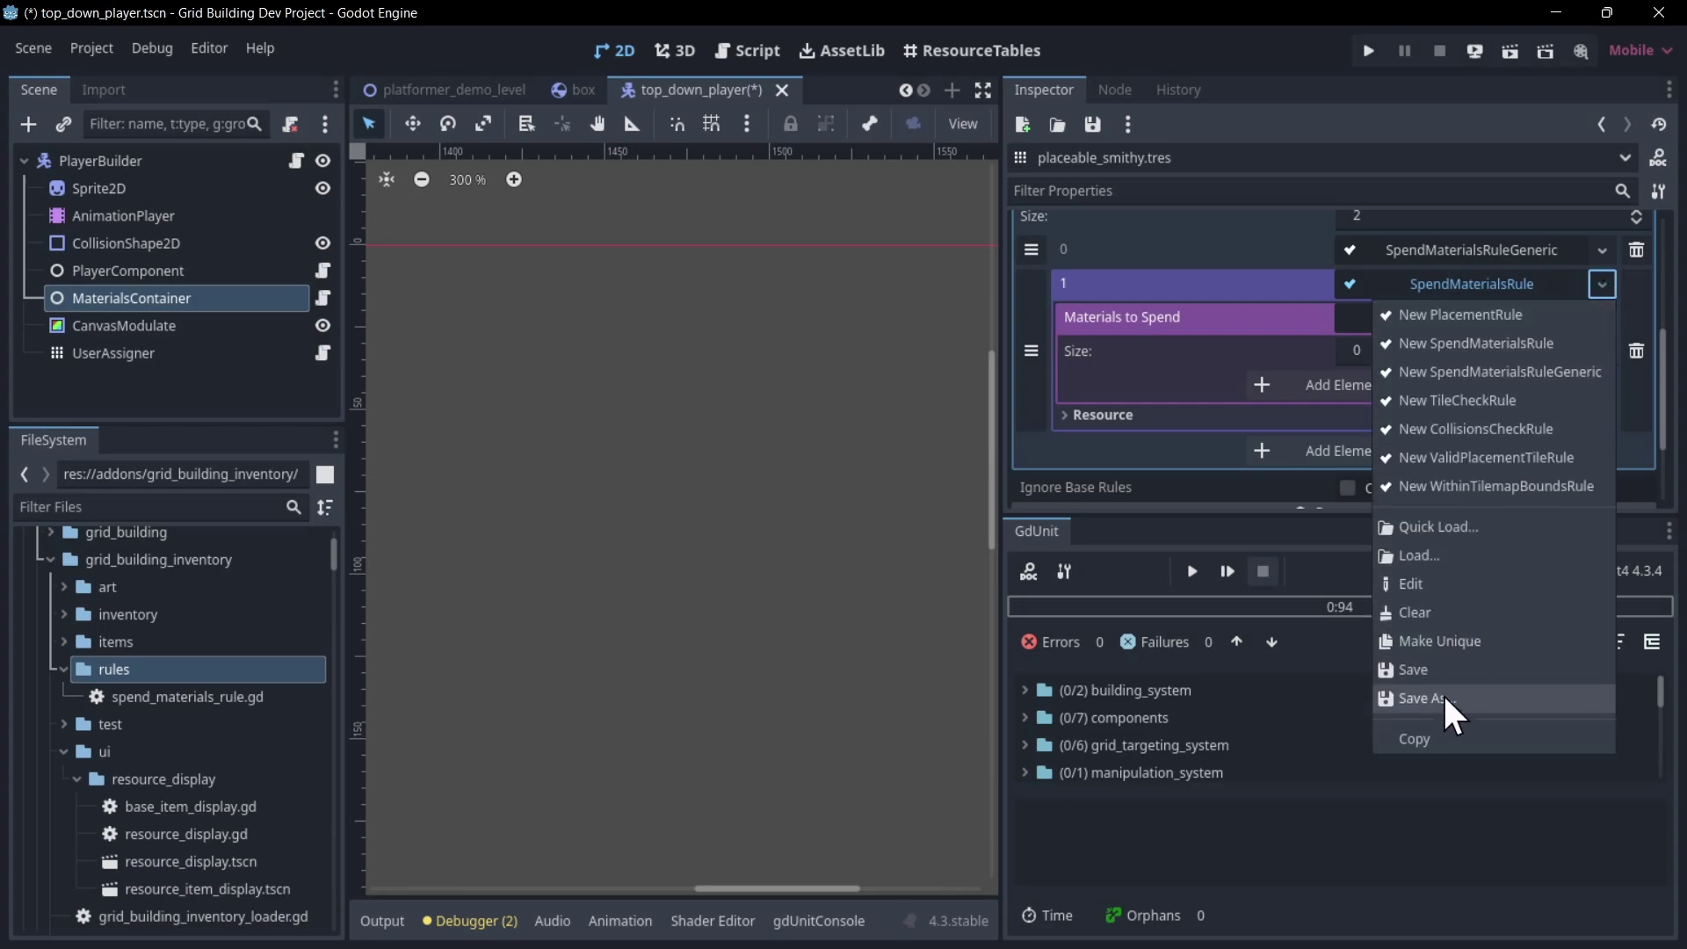
click(1511, 611)
click(1548, 285)
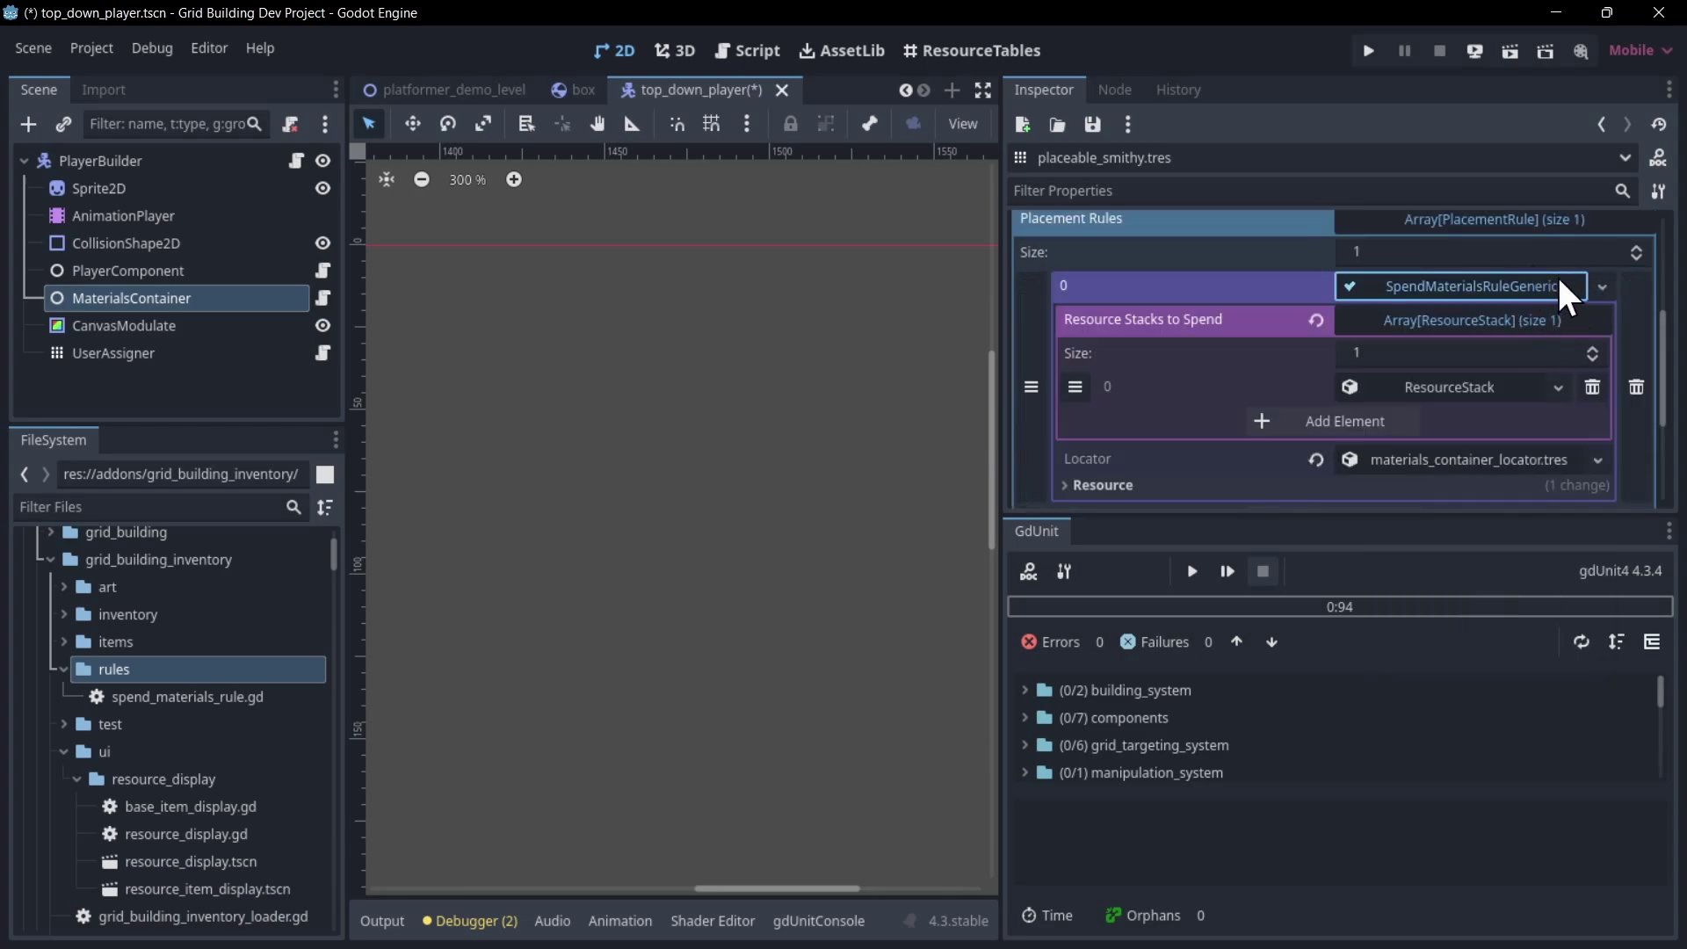
click(1538, 388)
Assign material_gold.tres from the 'material'-filtered files to the stack's Type.
click(1557, 413)
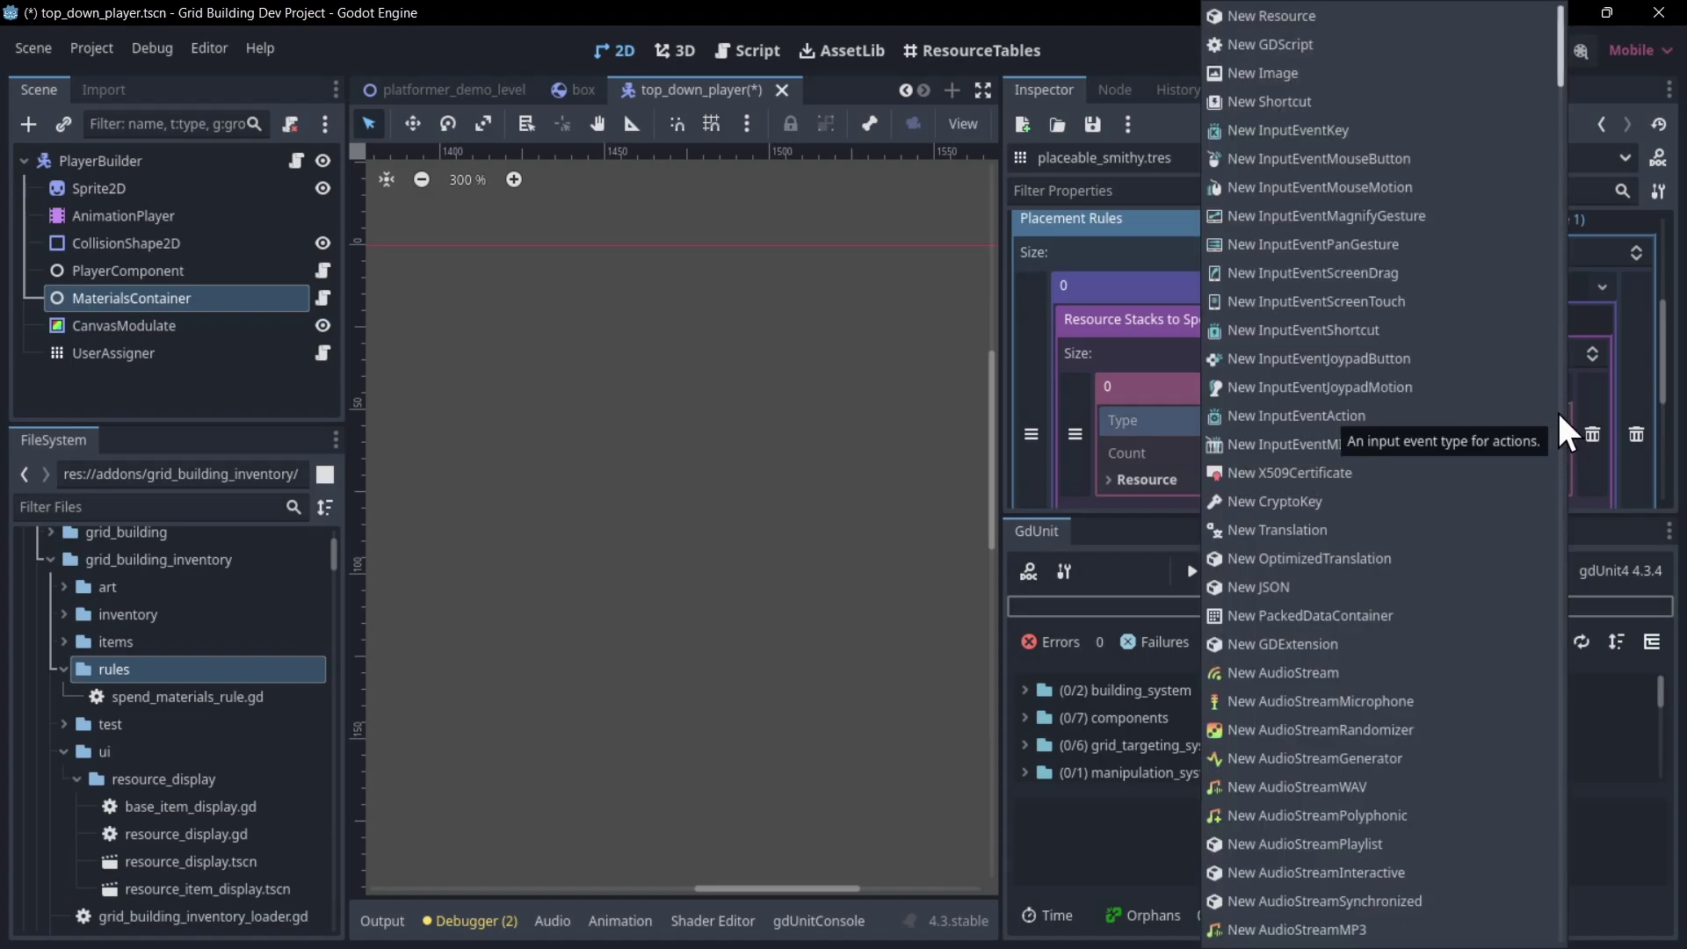
click(1172, 415)
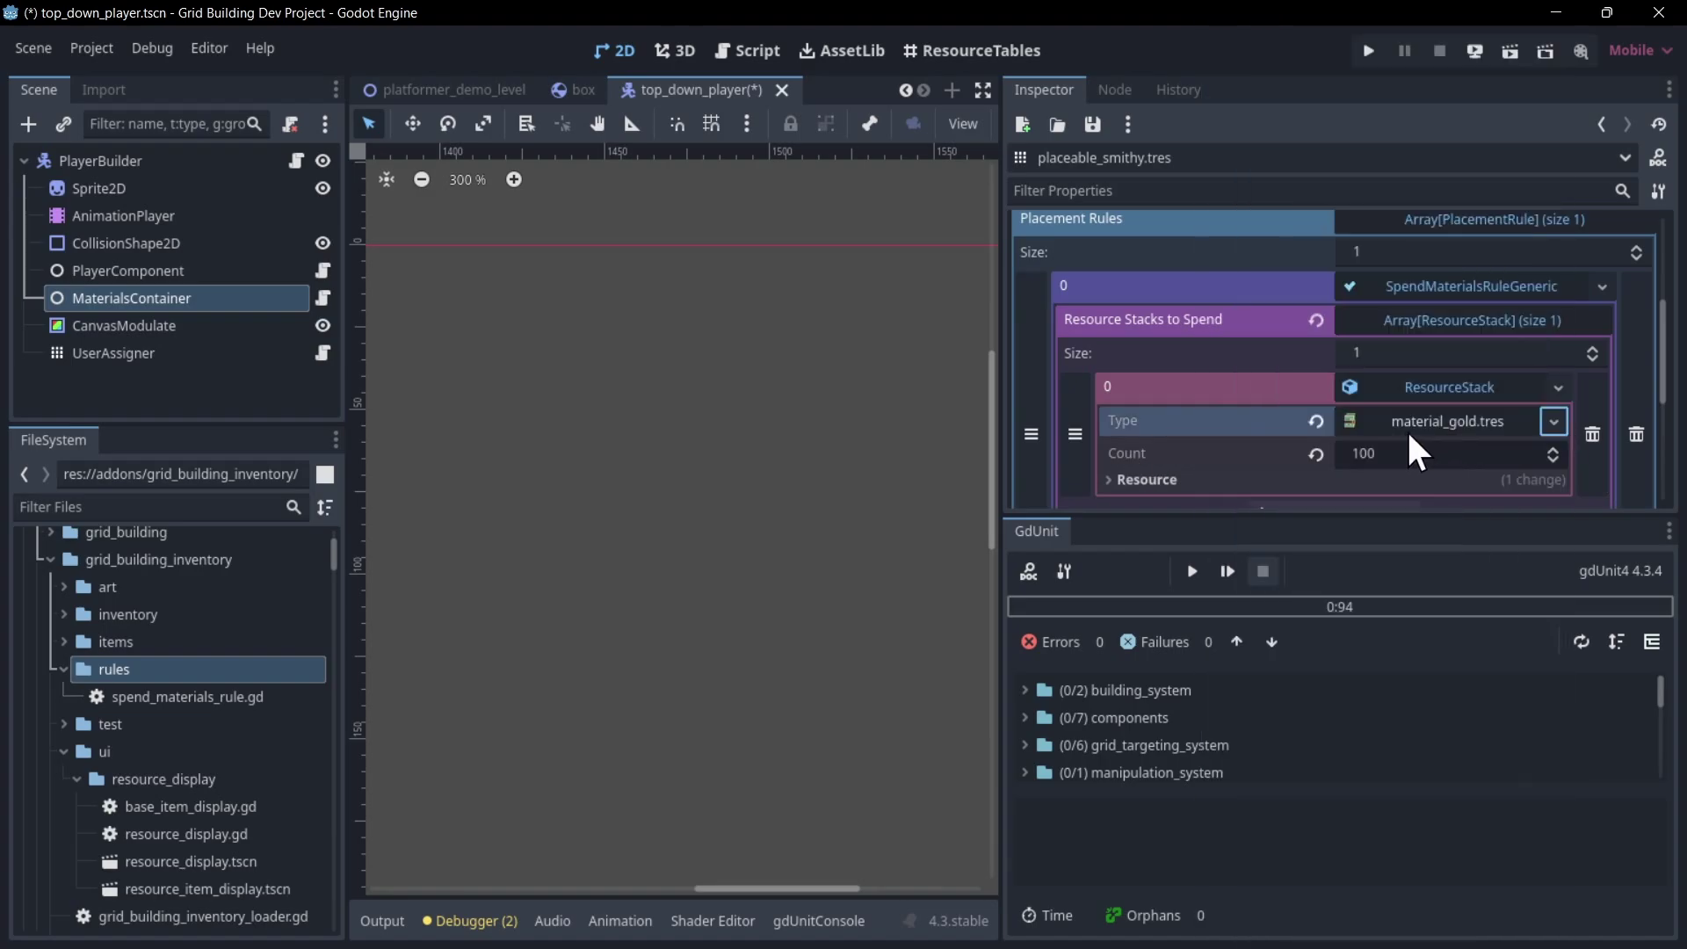
click(175, 507)
text(material)
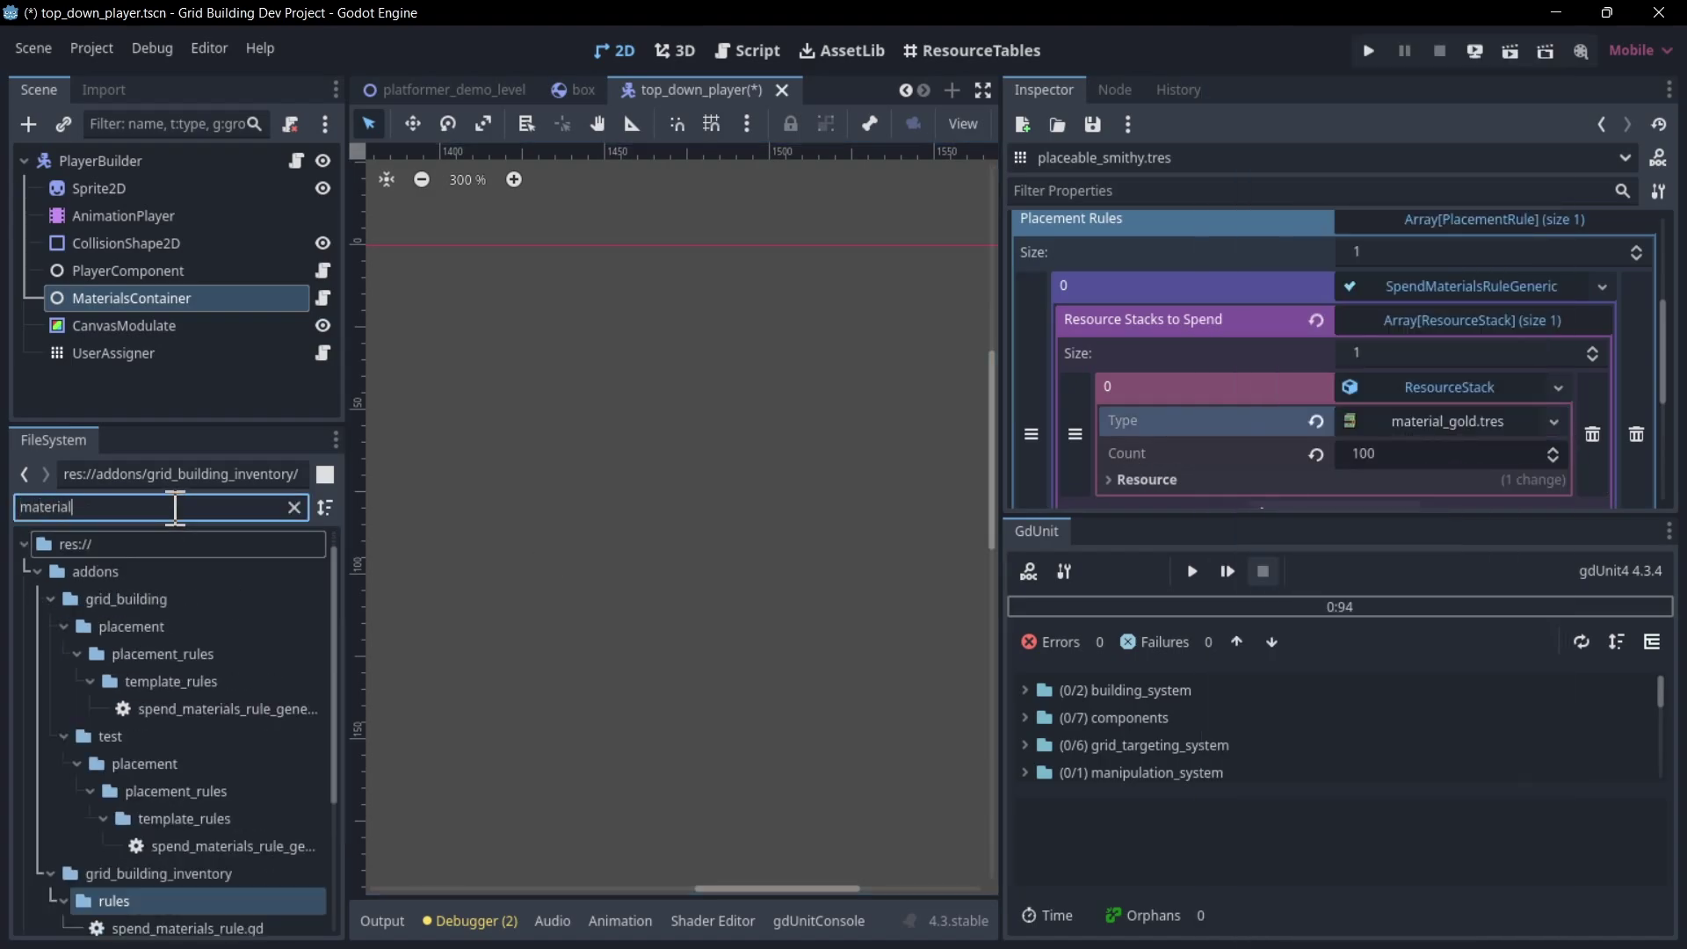
scroll(226, 667, down, 3)
drag(208, 830, 1442, 404)
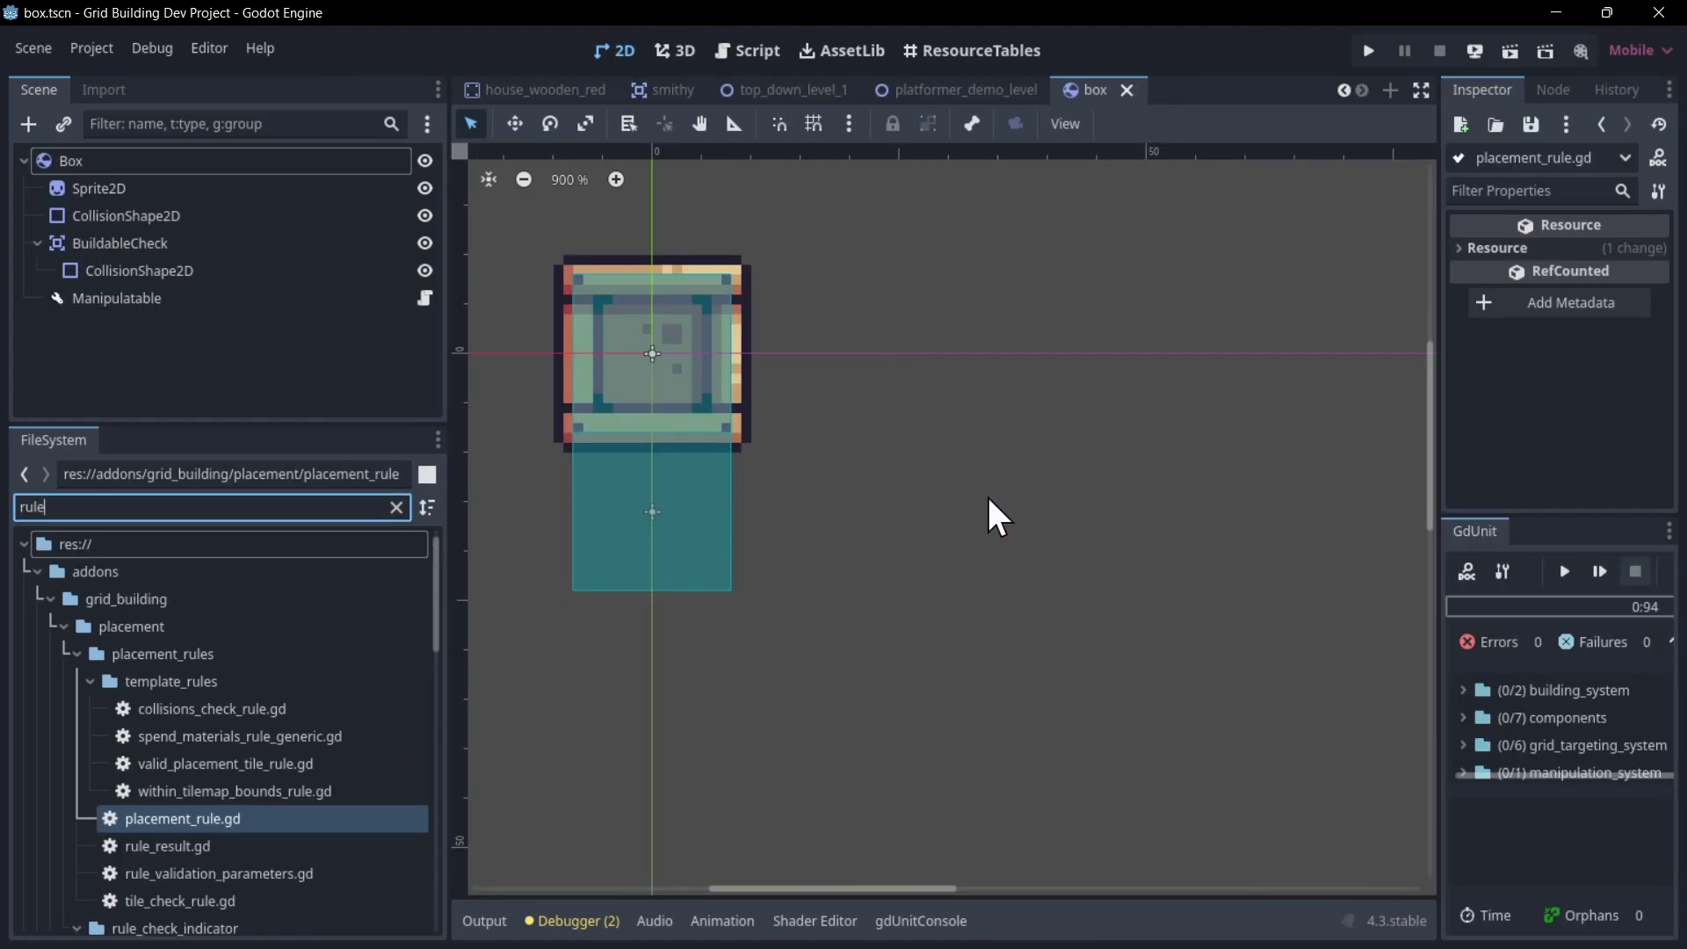
Widen the Inspector and bottom panels, then browse the rule-filtered scripts like placement_rule.gd.
drag(1436, 434, 1284, 456)
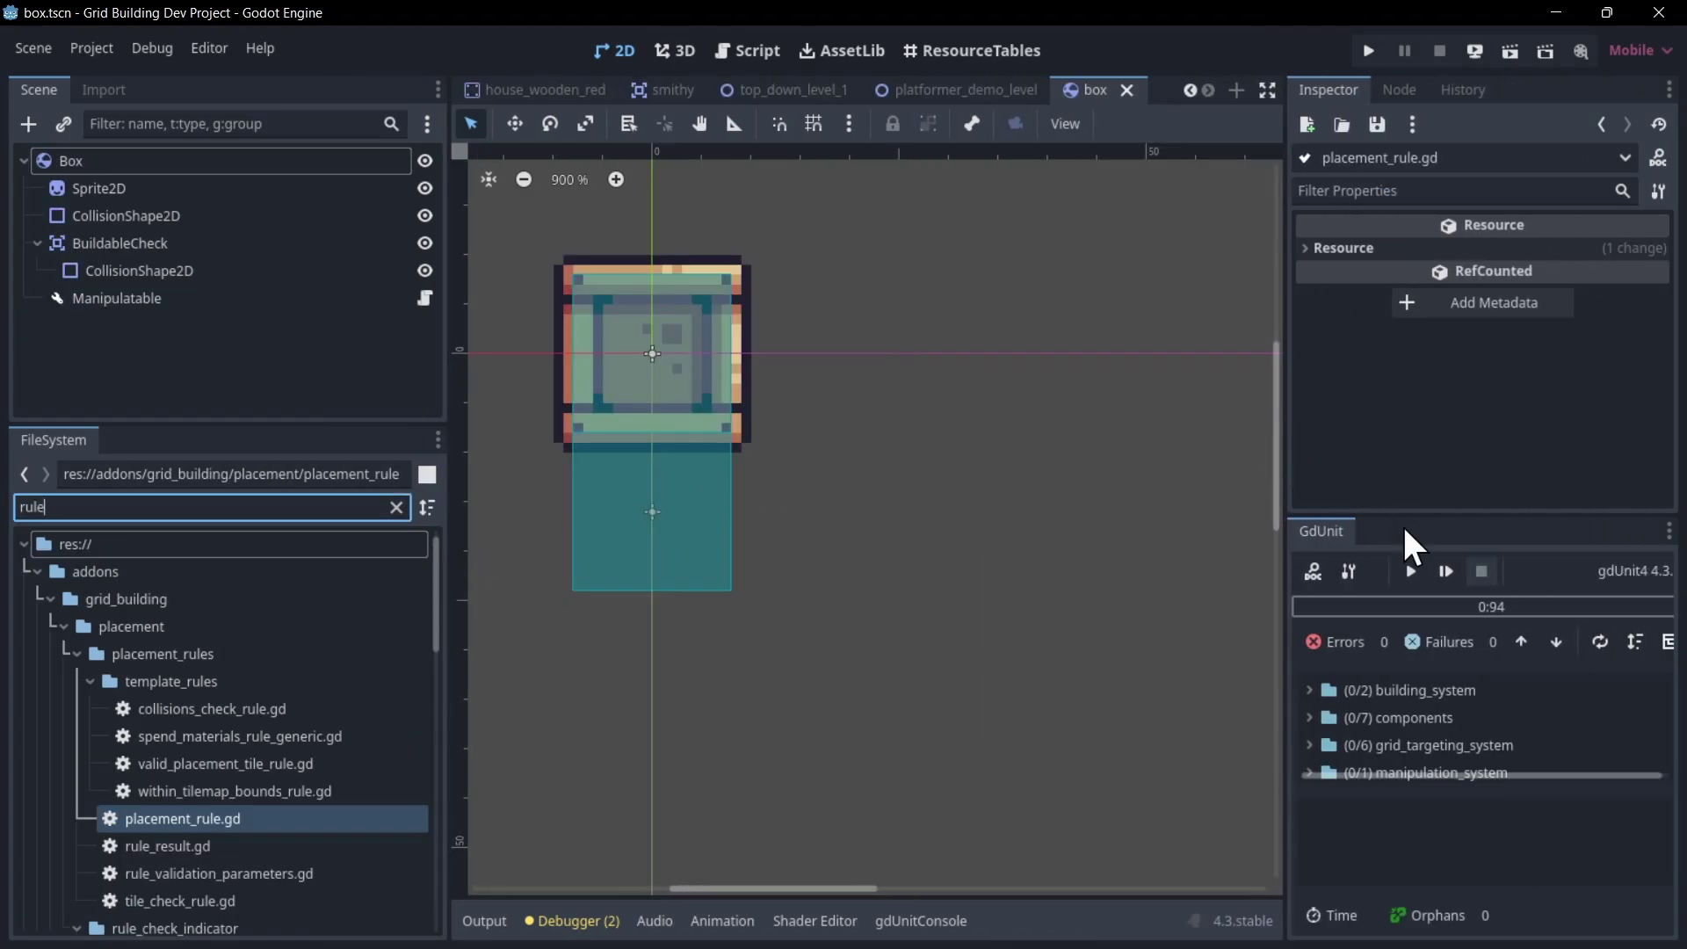
drag(1405, 517, 1406, 429)
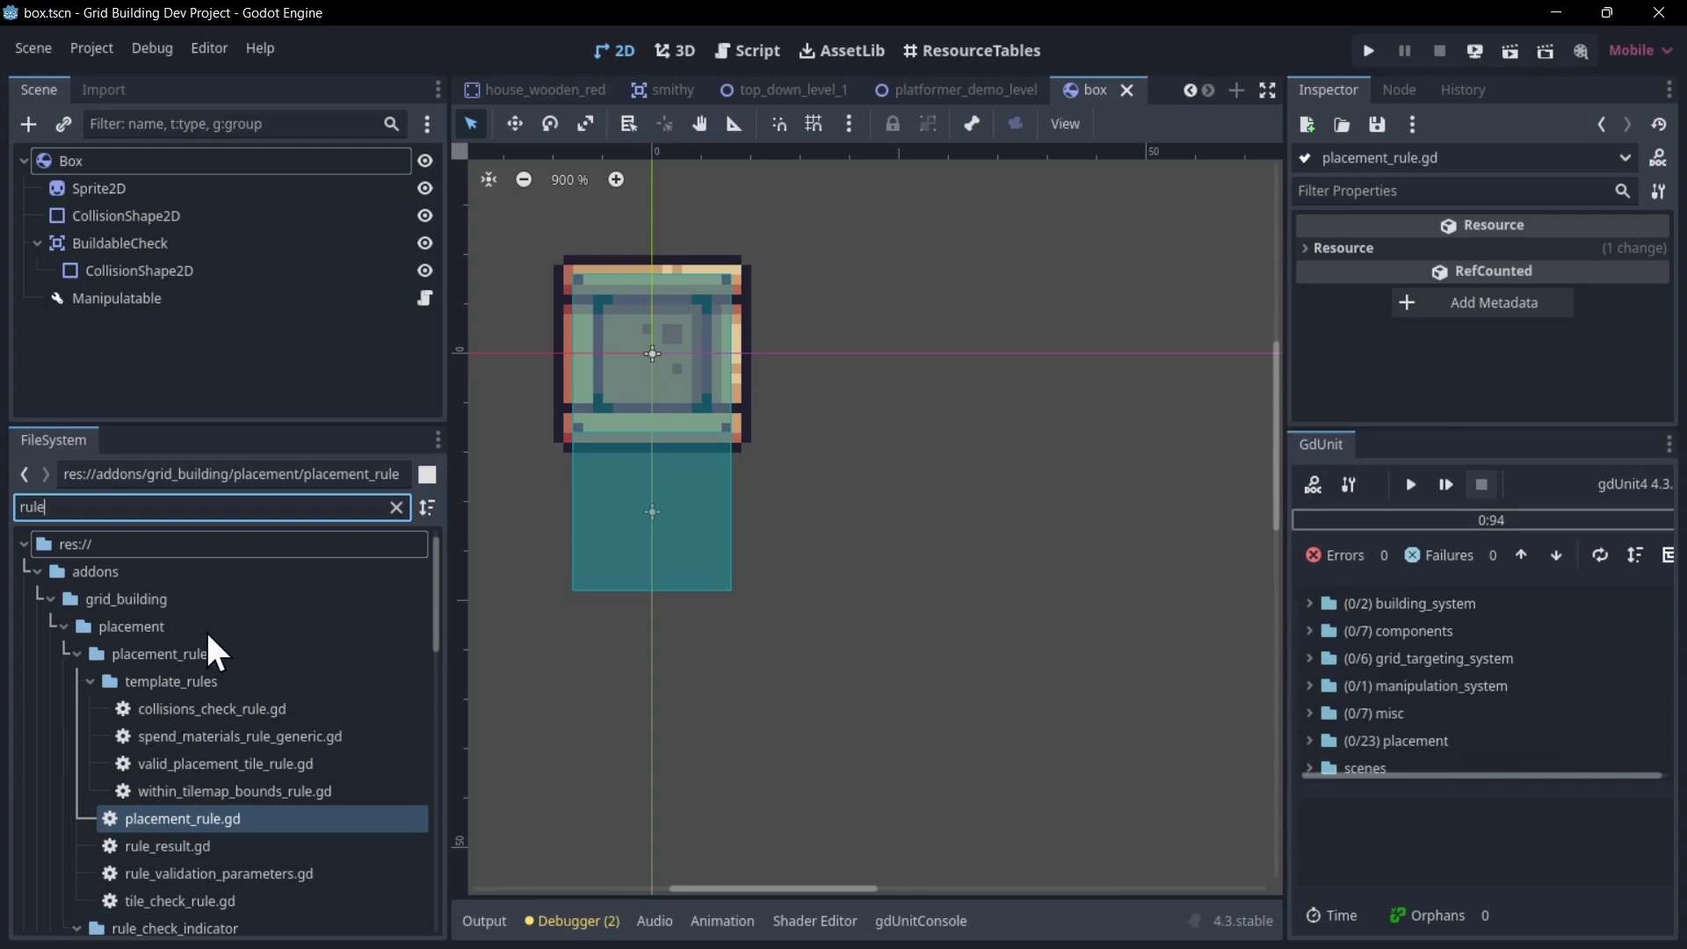
scroll(206, 629, down, 1)
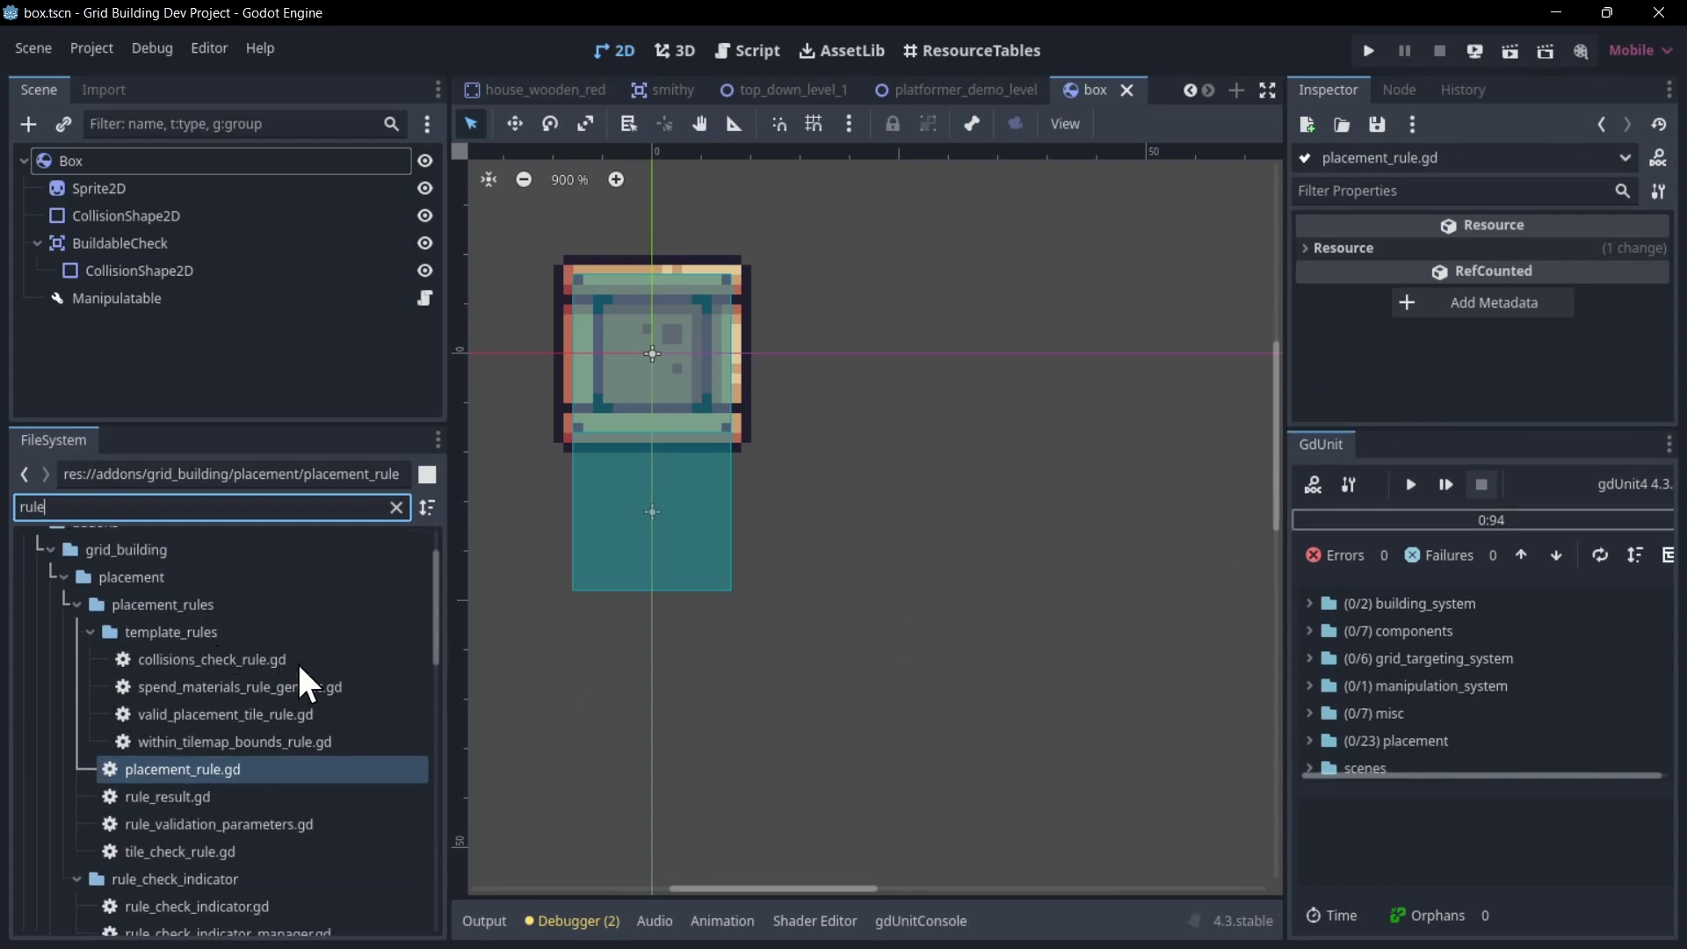
scroll(249, 751, down, 2)
scroll(197, 703, up, 1)
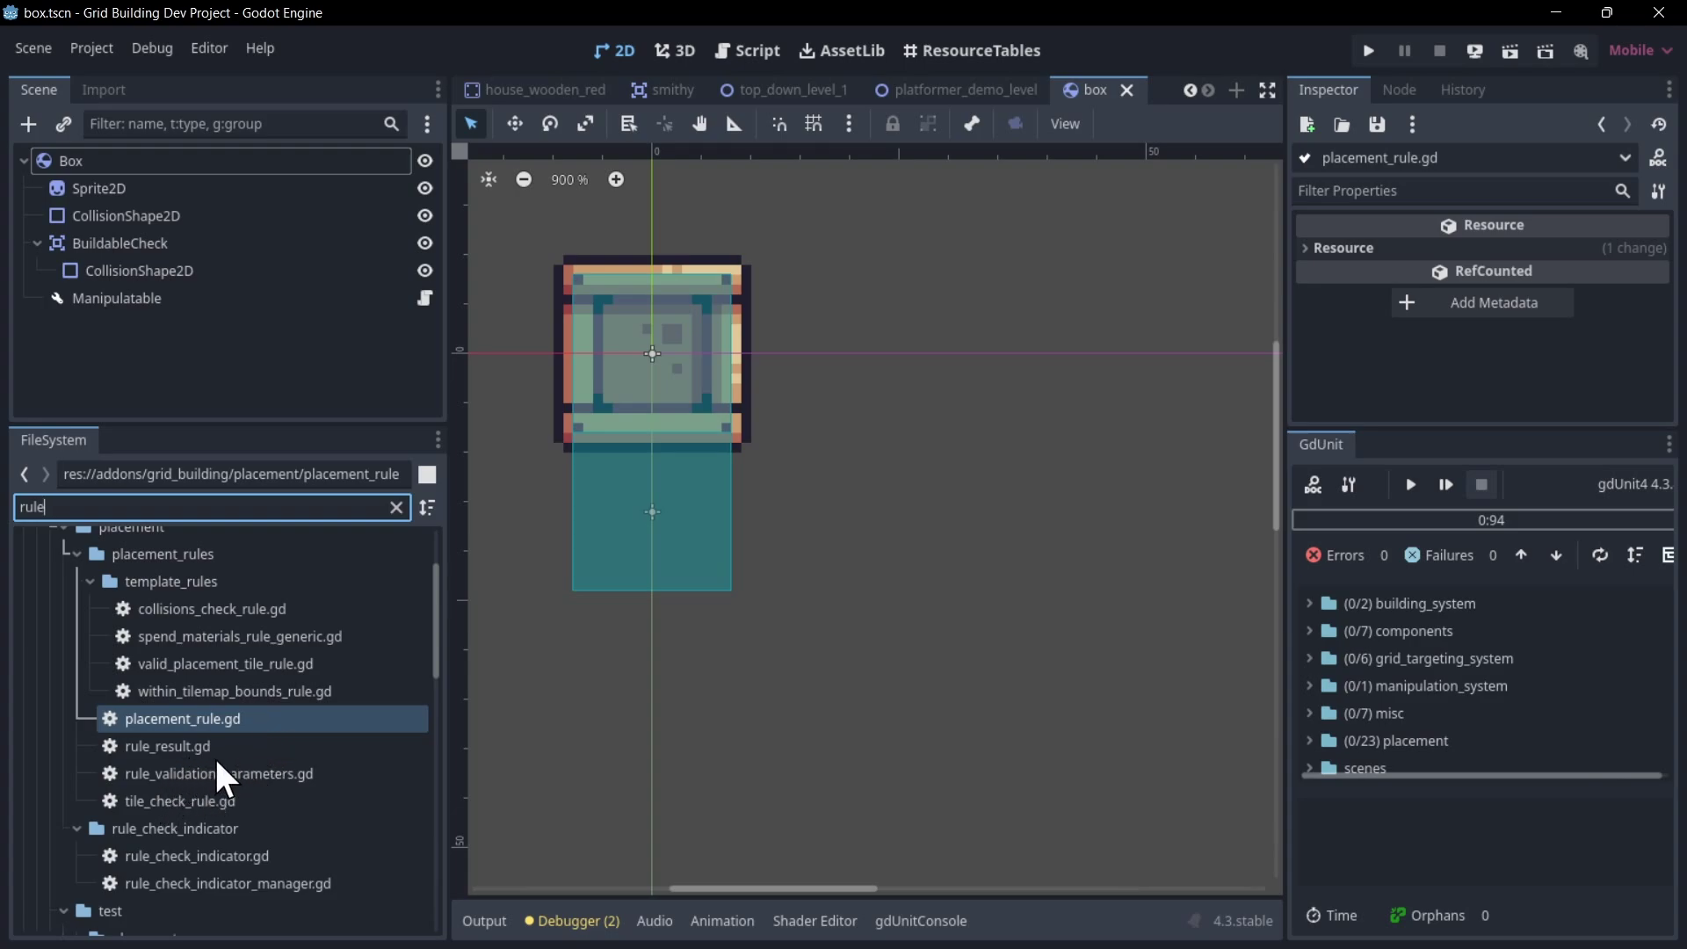
scroll(325, 809, up, 1)
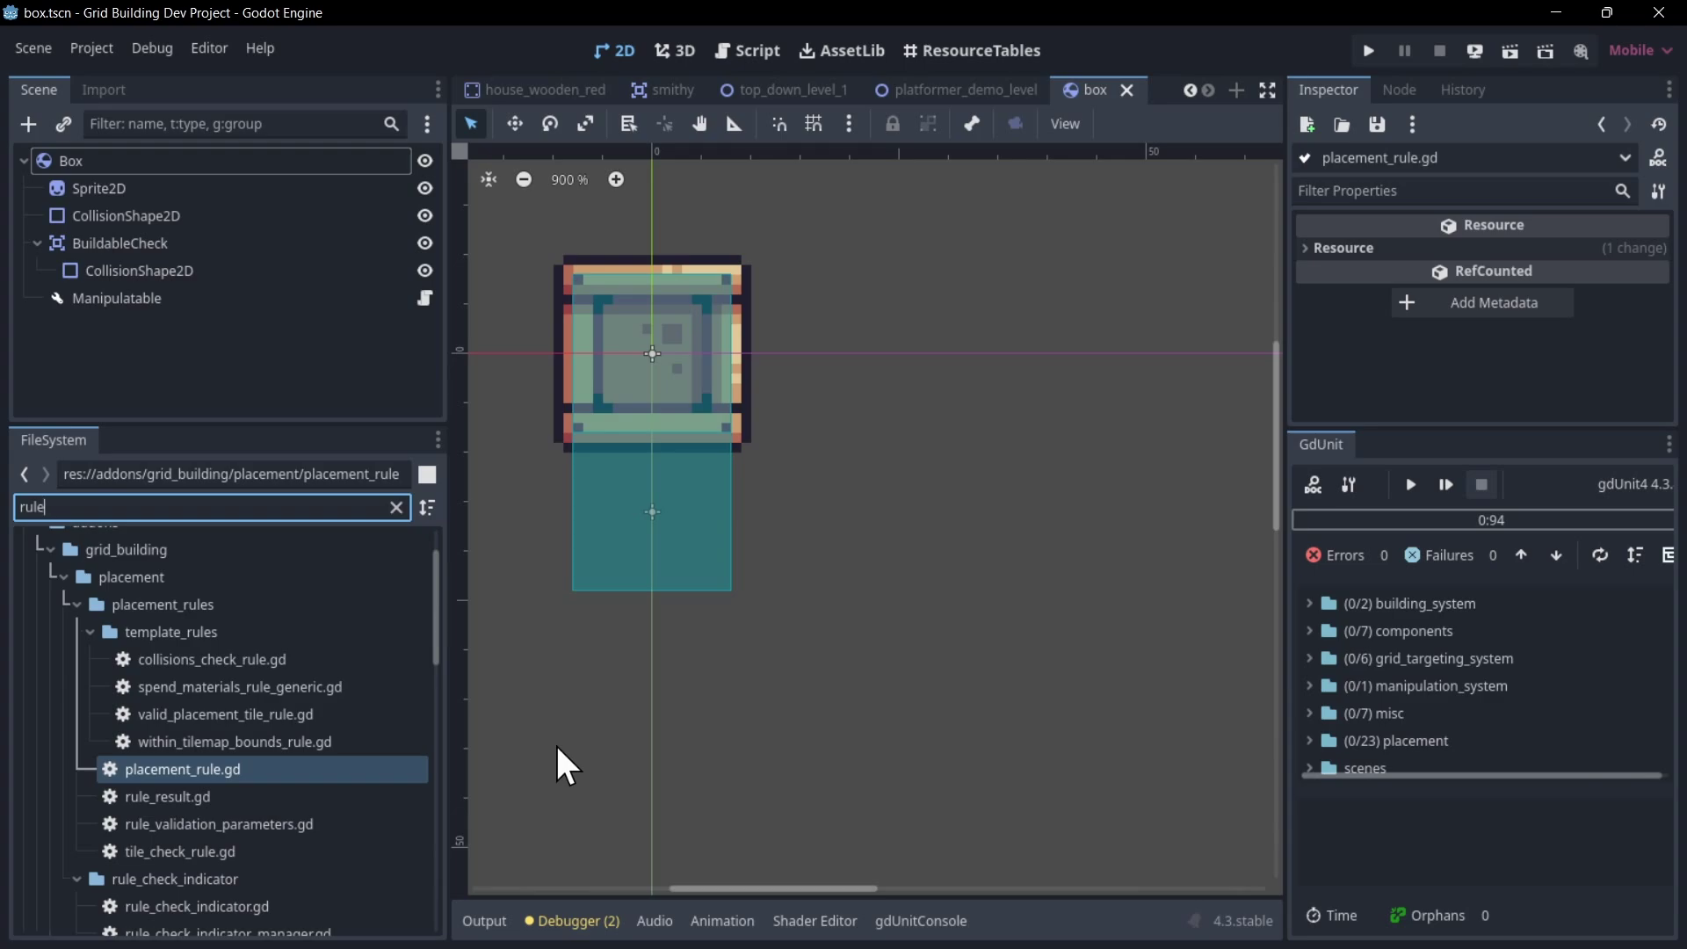
scroll(838, 647, up, 1)
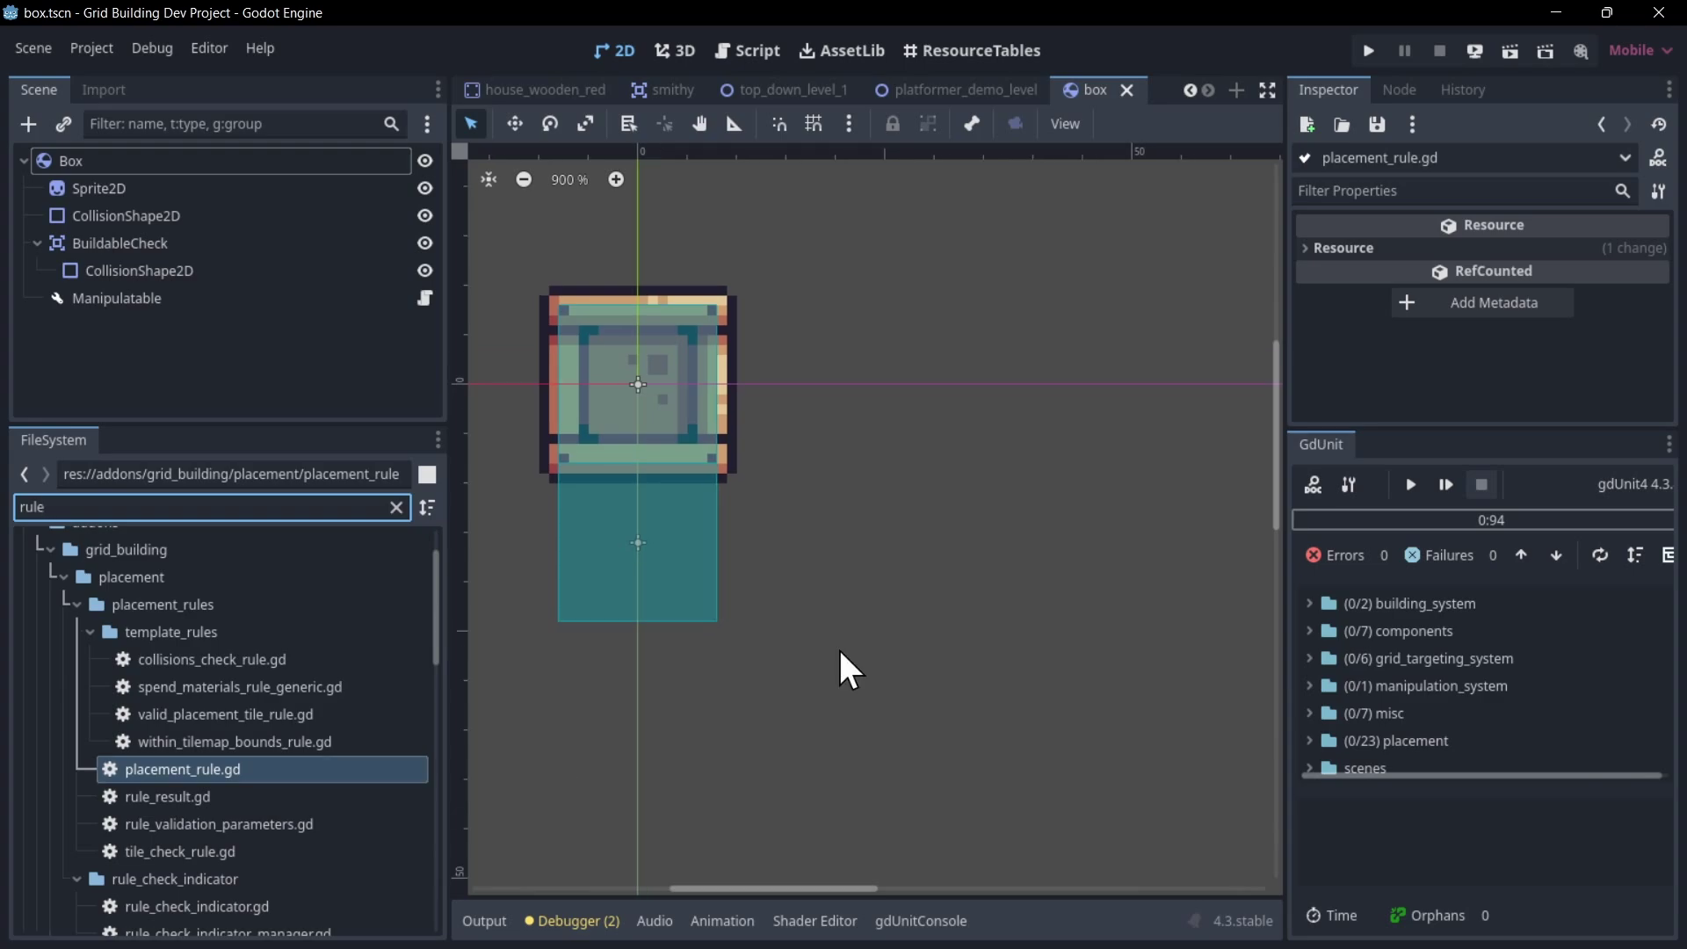